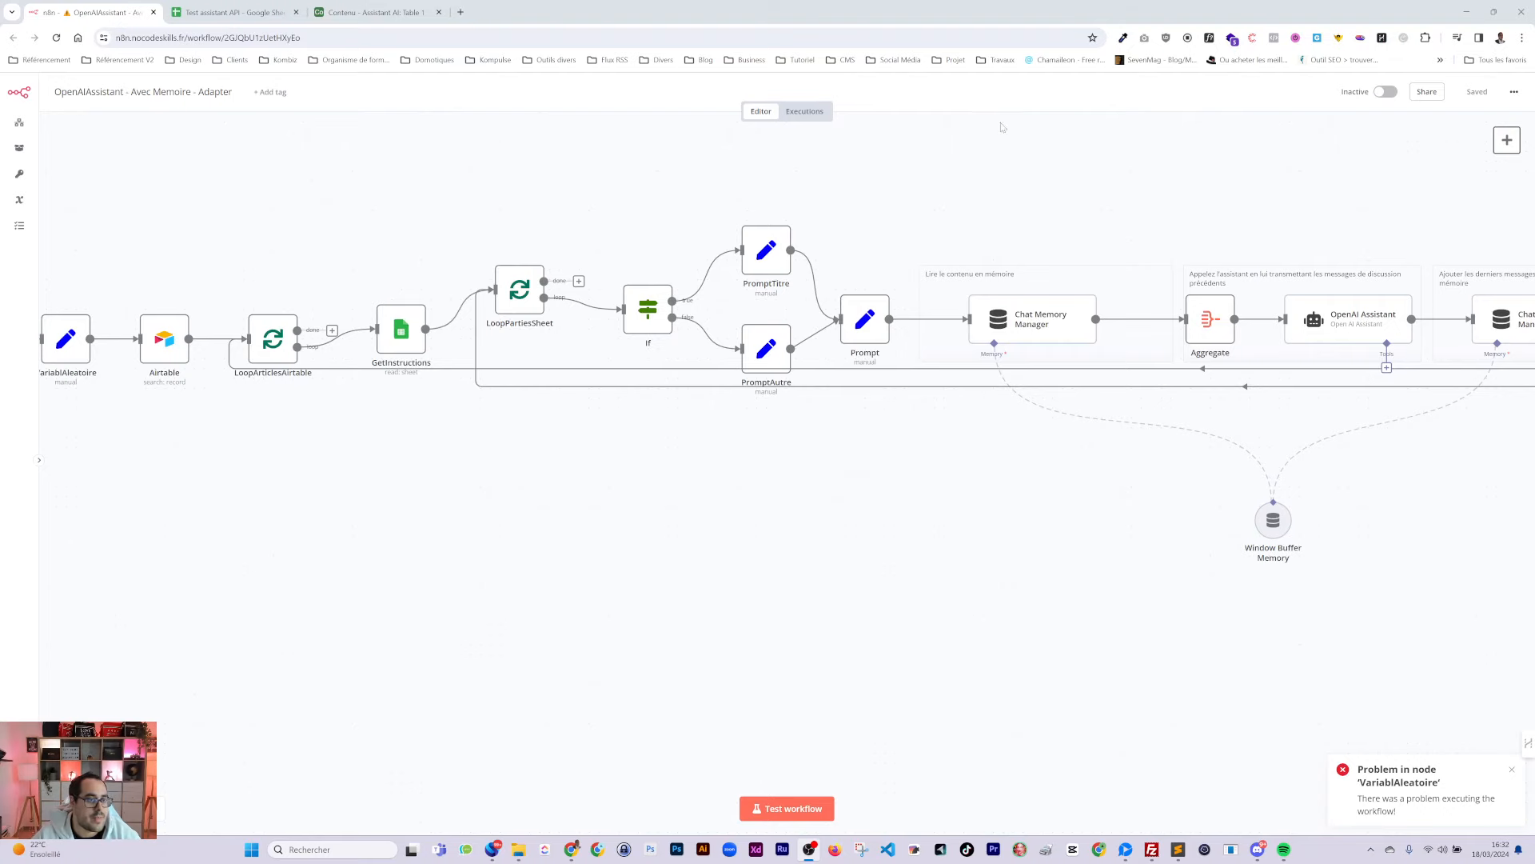
Switch to the Test assistant API spreadsheet and review the article-writing prompts, including the introduction instruction
{"action": "left_click", "coordinate": [251, 14]}
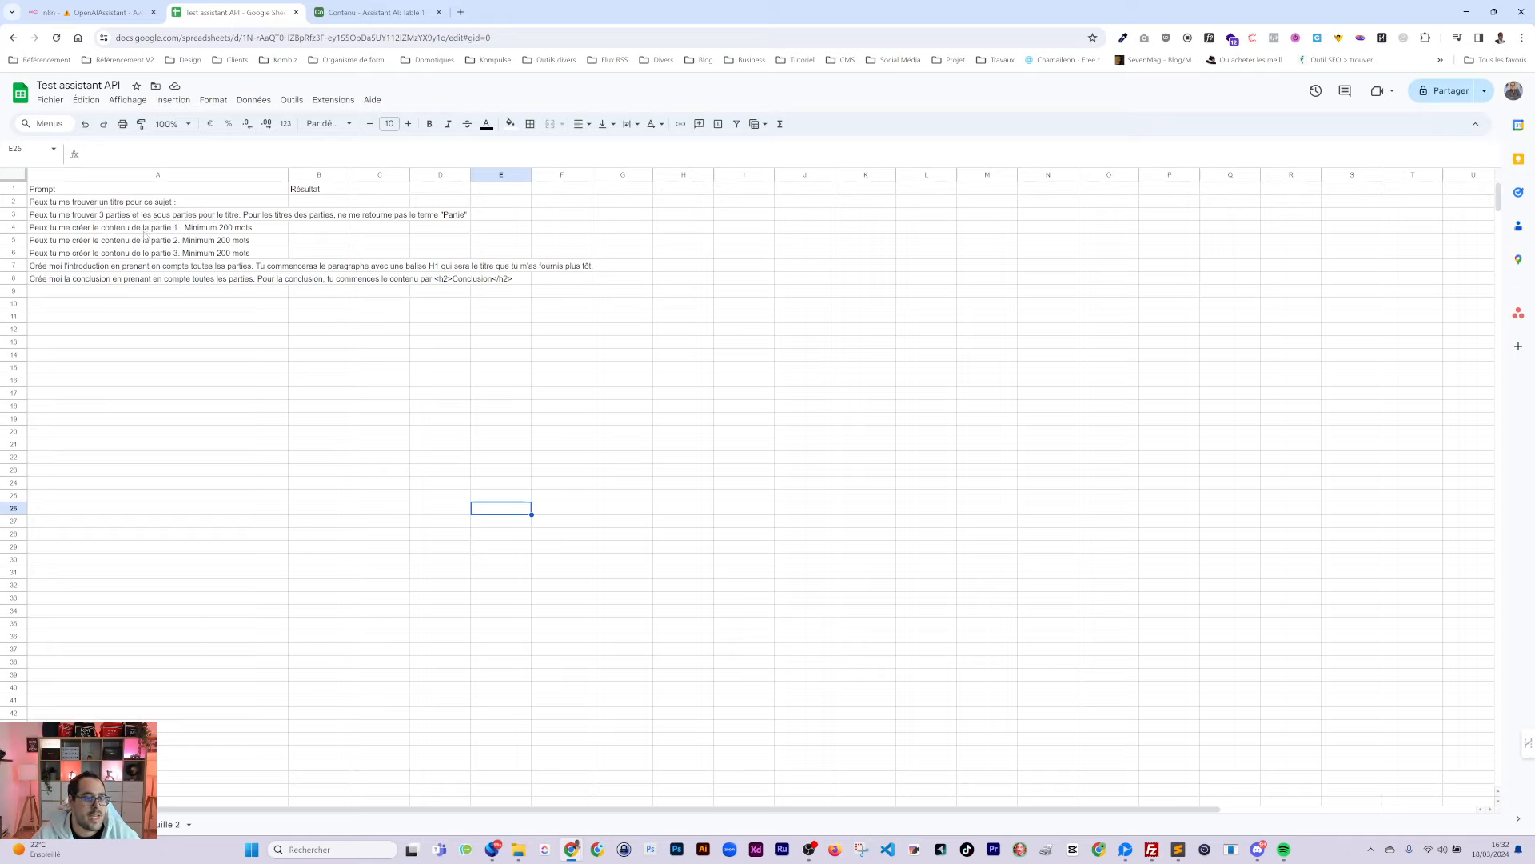
{"action": "left_click", "coordinate": [101, 267]}
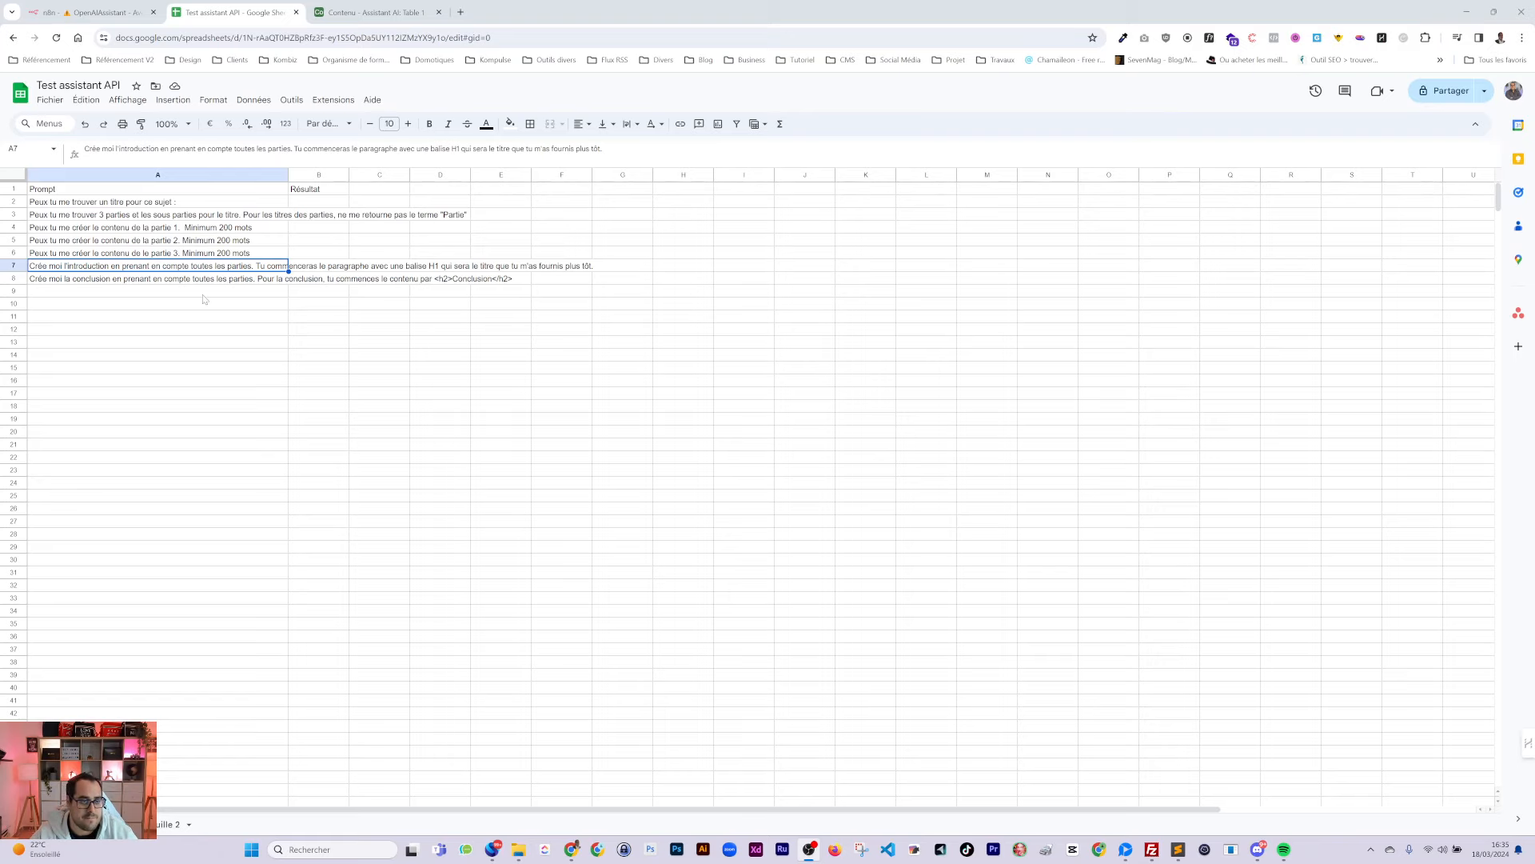
Return to the n8n workflow and dismiss the error notification about the VariablAleatoire node
{"action": "left_click", "coordinate": [90, 12]}
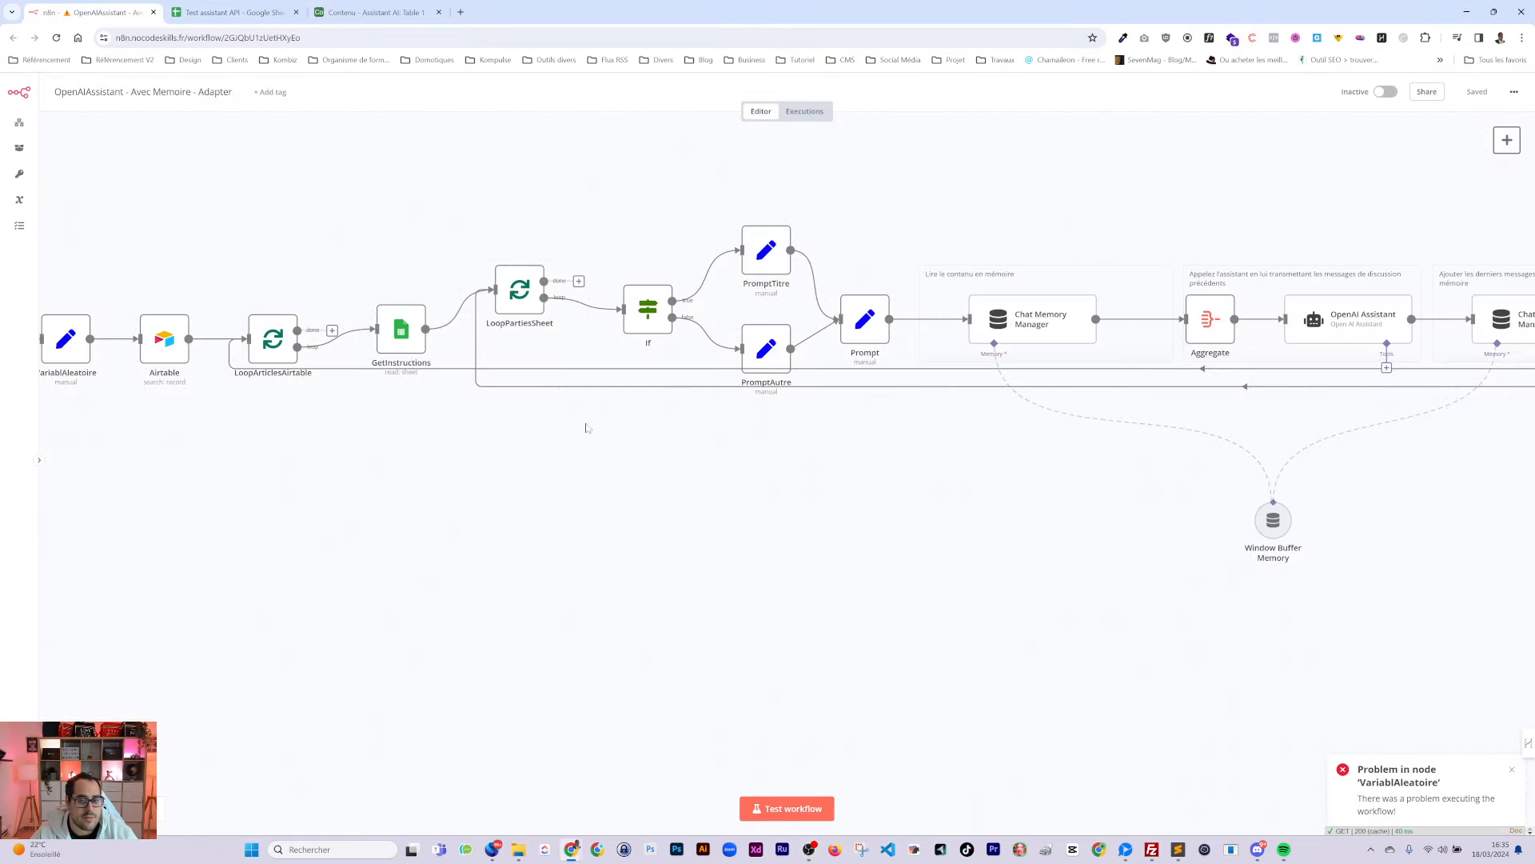
{"action": "left_click", "coordinate": [1511, 771]}
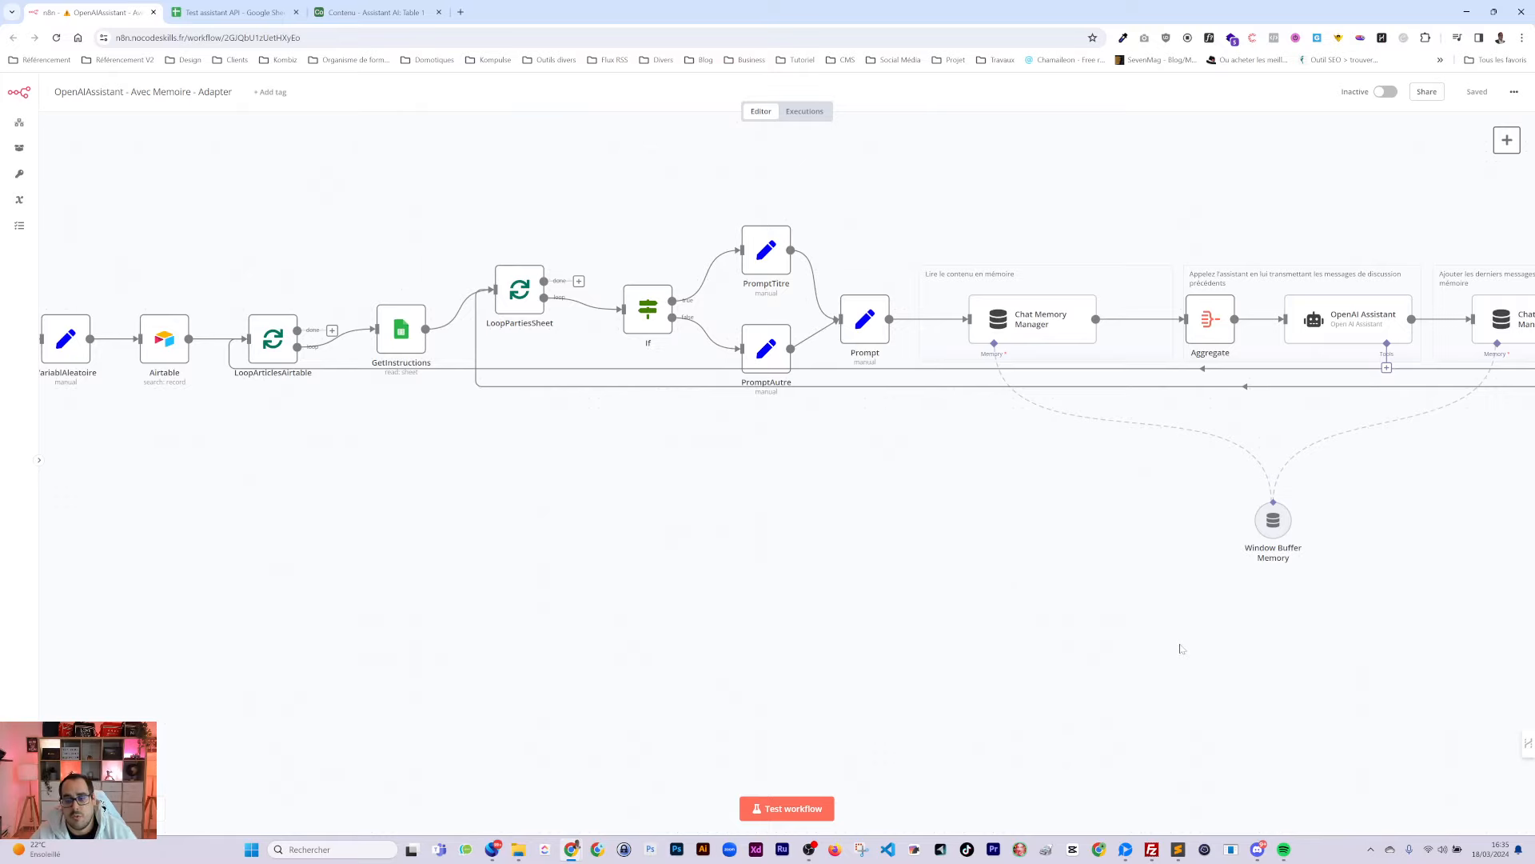
{"action": "left_click_drag", "start_coordinate": [1227, 693], "coordinate": [802, 679]}
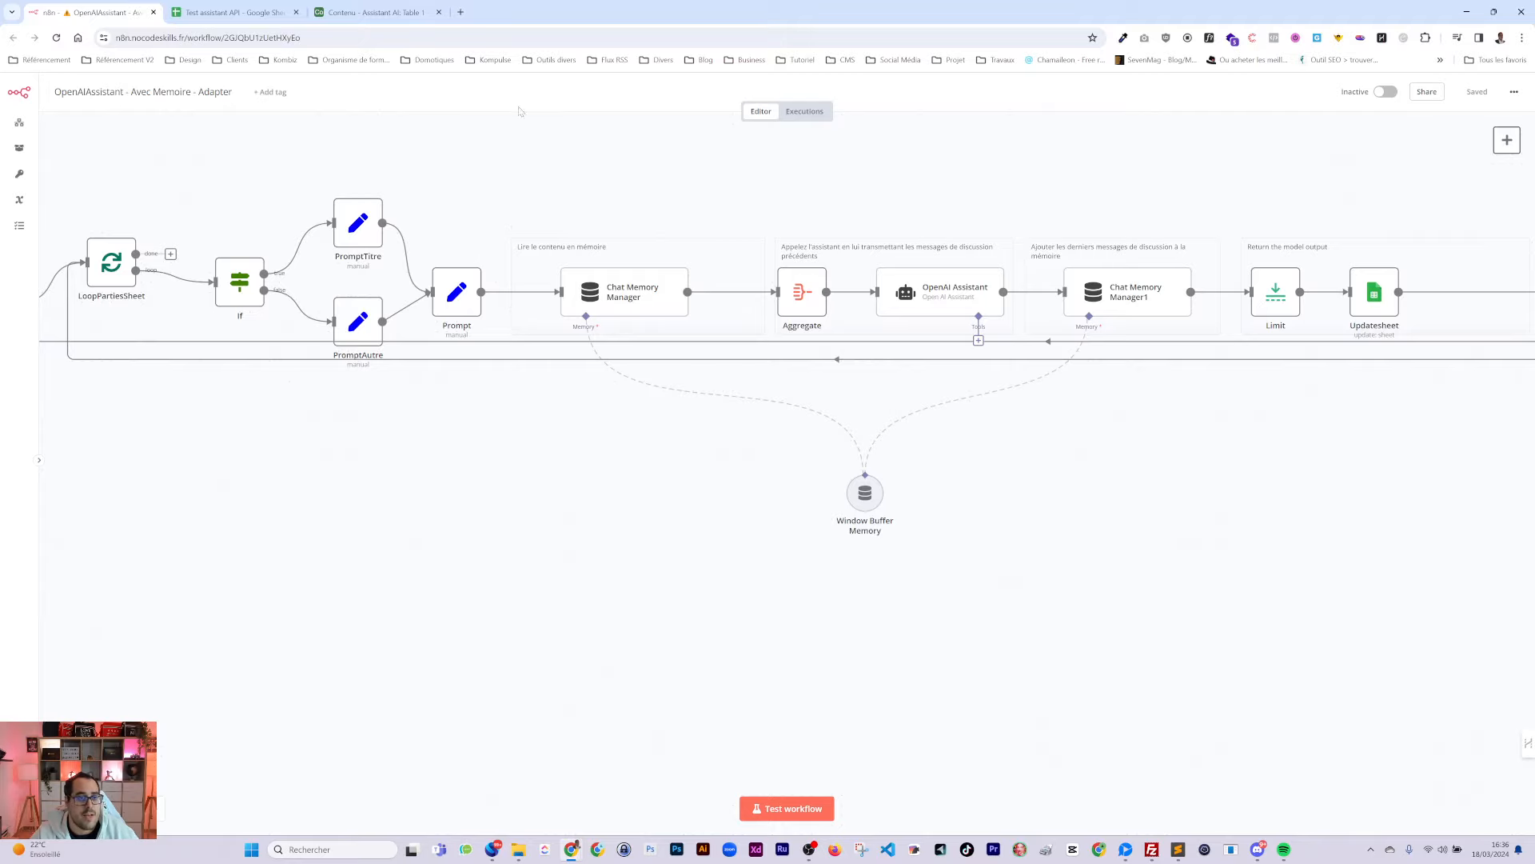
Switch to the Contenu - Assistant AI Airtable base and delete the Probiotiques record from Table 1
{"action": "left_click", "coordinate": [374, 12]}
{"action": "left_click", "coordinate": [360, 213]}
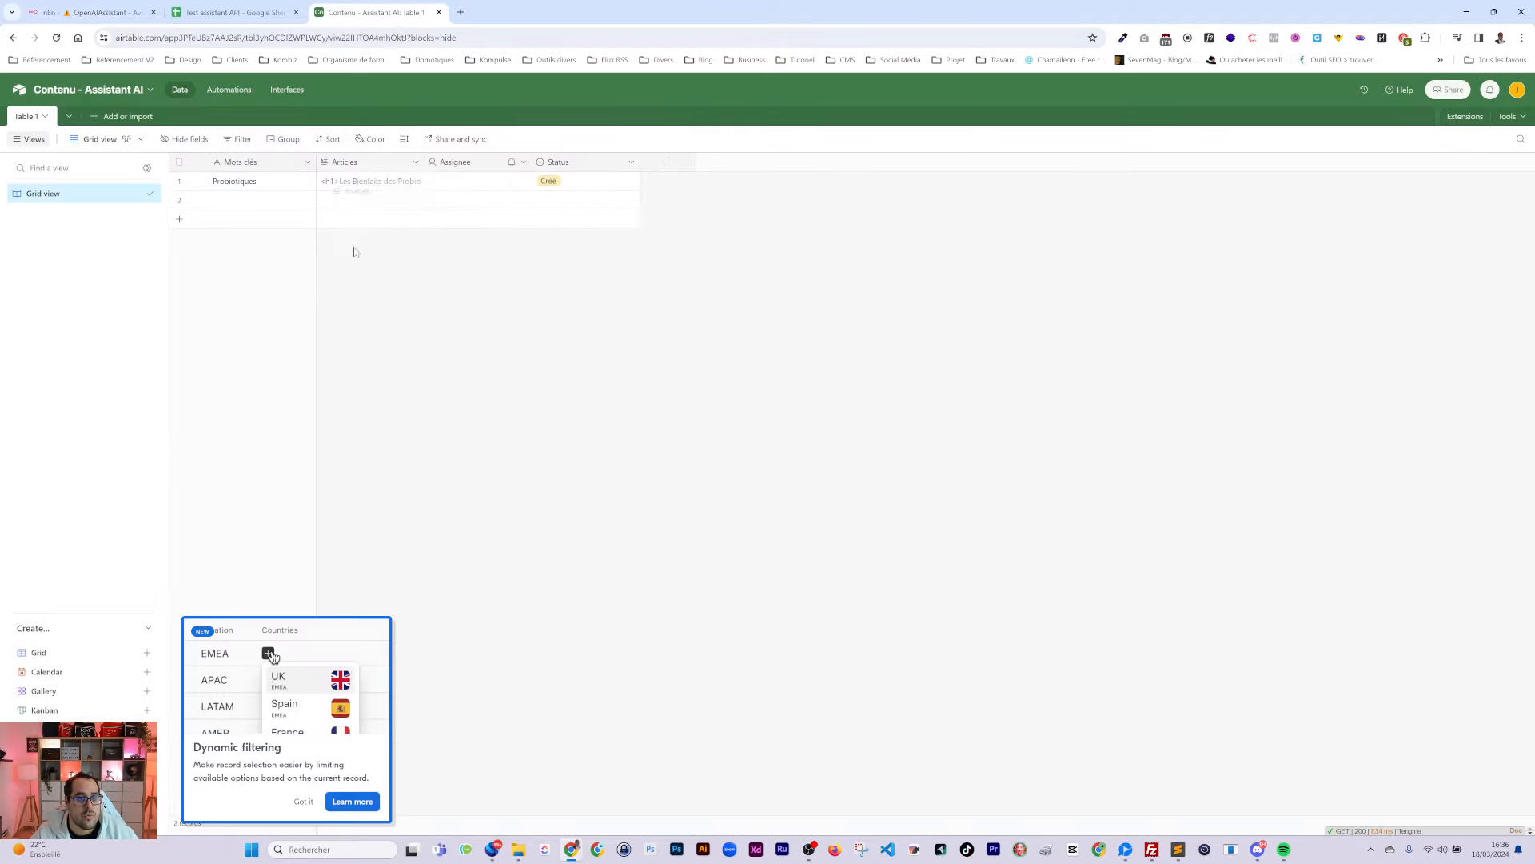
{"action": "left_click", "coordinate": [368, 189]}
{"action": "right_click", "coordinate": [358, 193]}
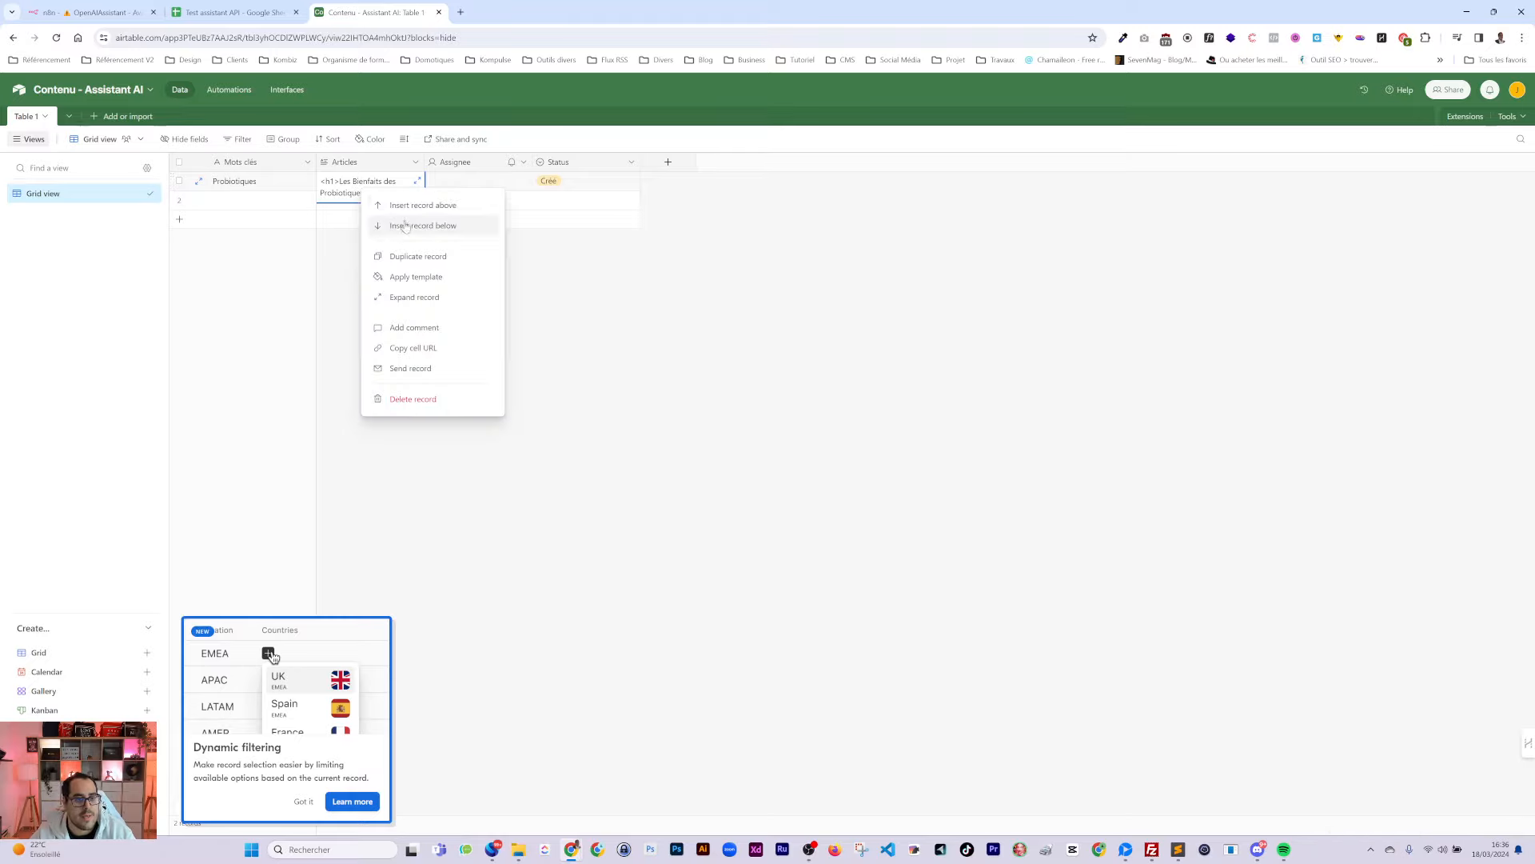
{"action": "left_click", "coordinate": [400, 402]}
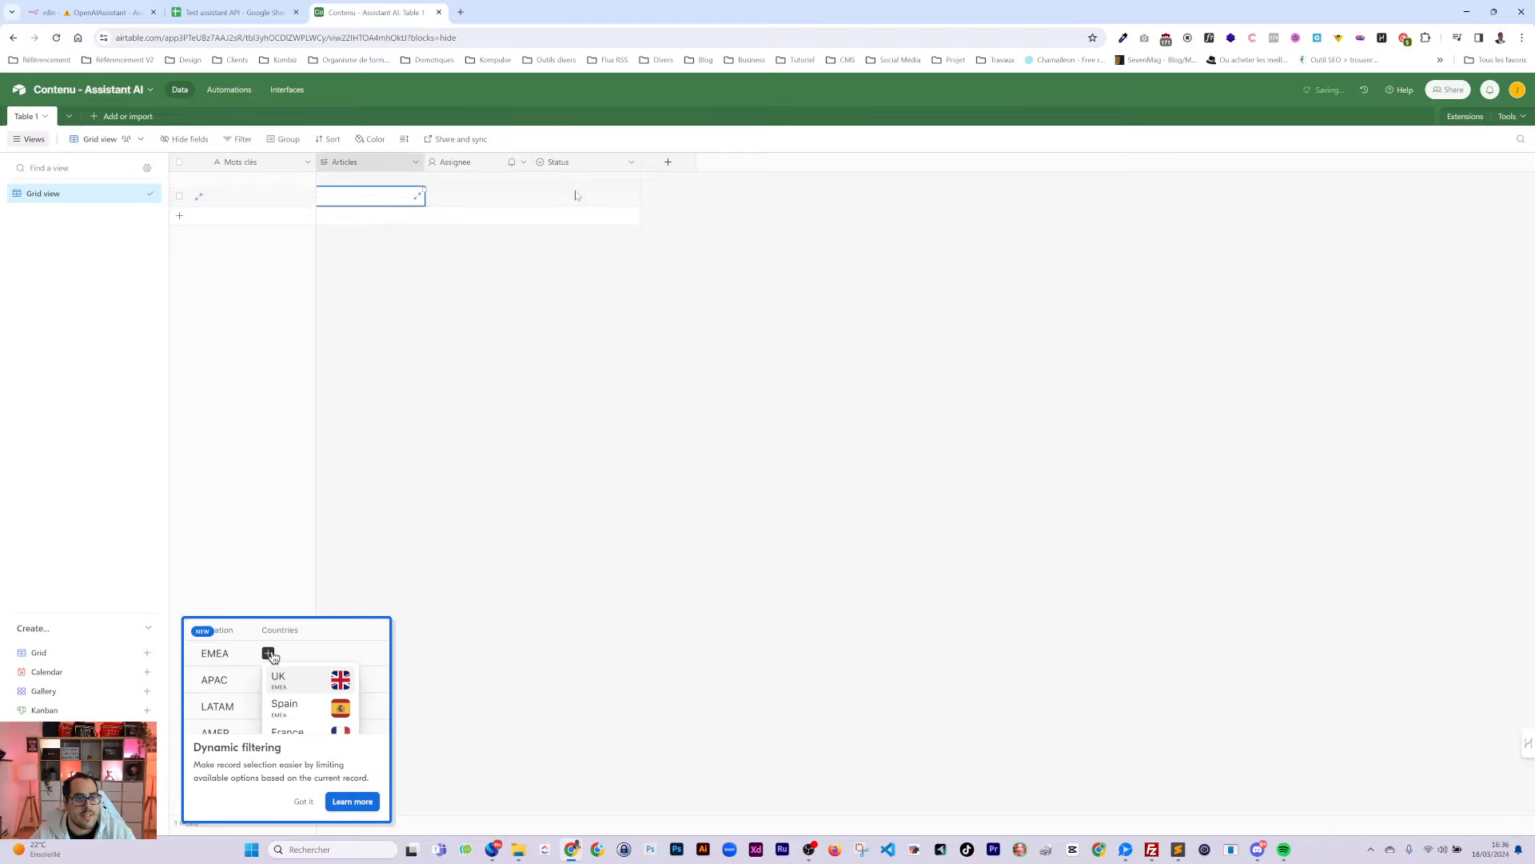
{"action": "left_click", "coordinate": [268, 188]}
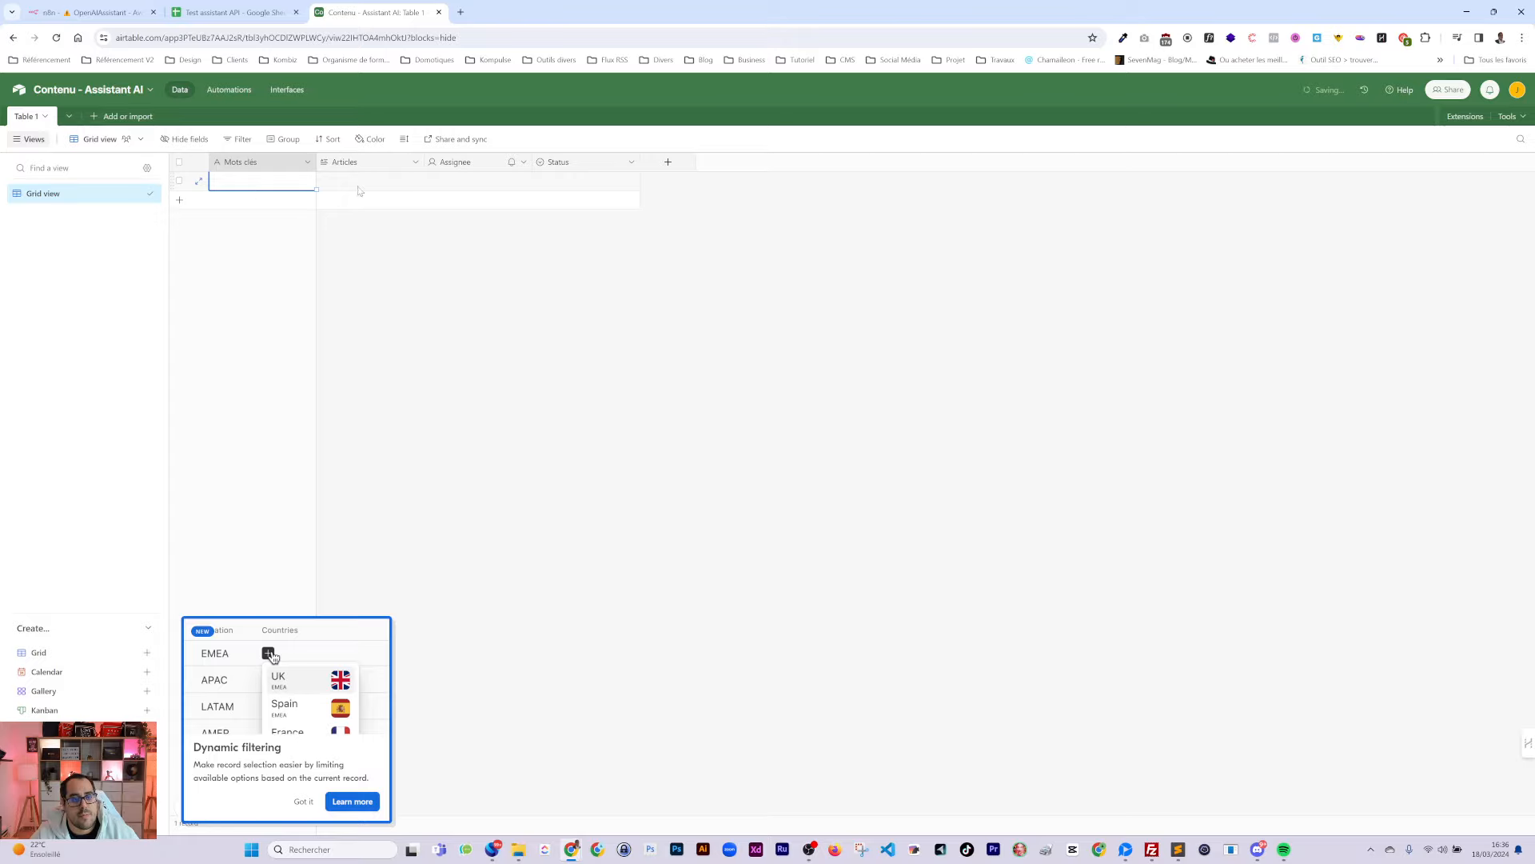
Return to the n8n workflow and inspect the first Chat Memory Manager node's operation mode and output settings
{"action": "left_click", "coordinate": [105, 13]}
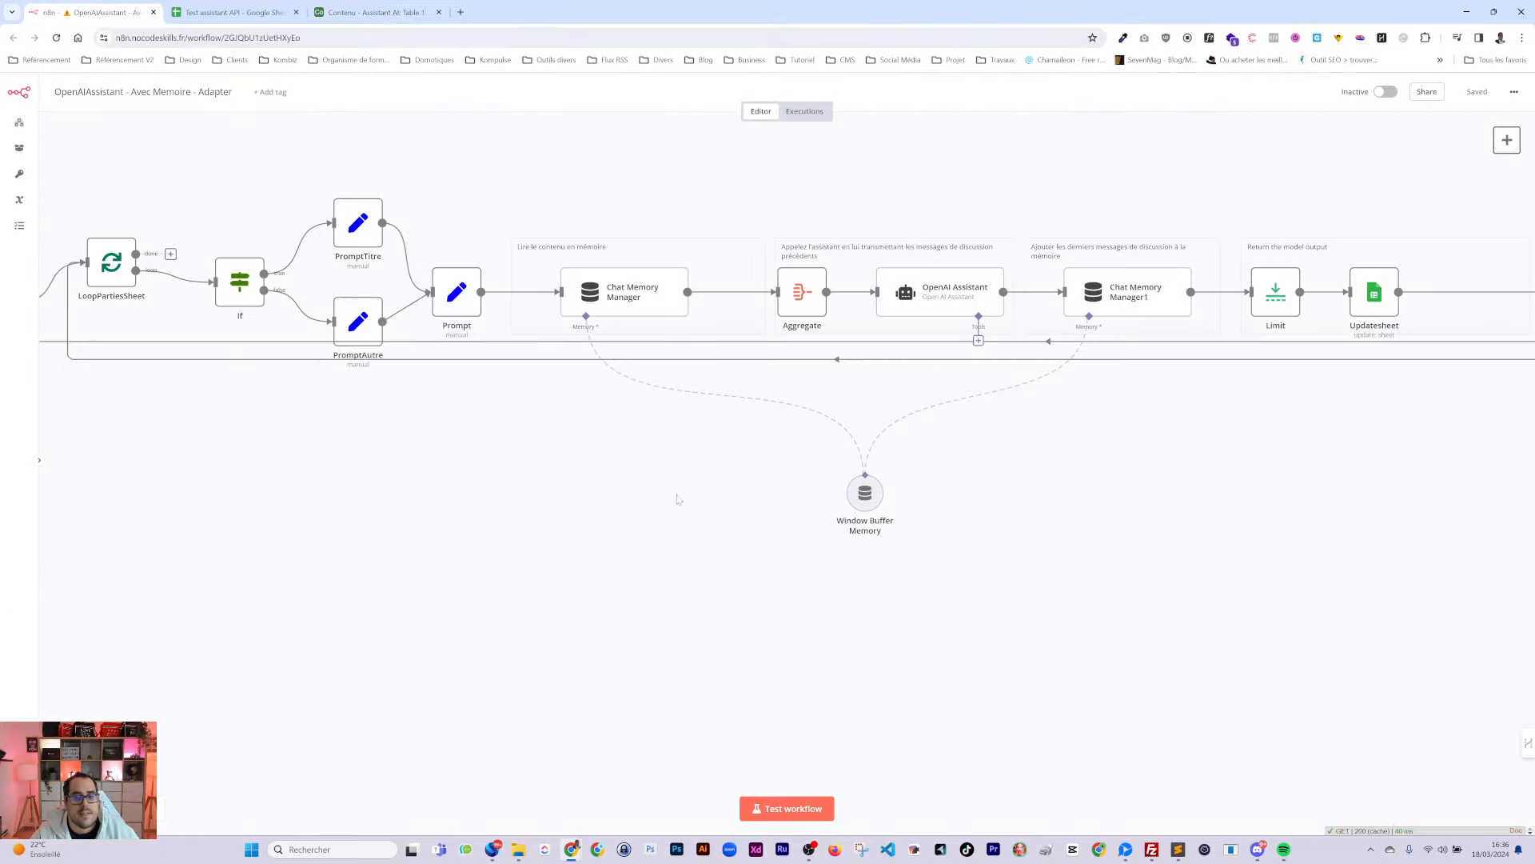
{"action": "left_click", "coordinate": [621, 295]}
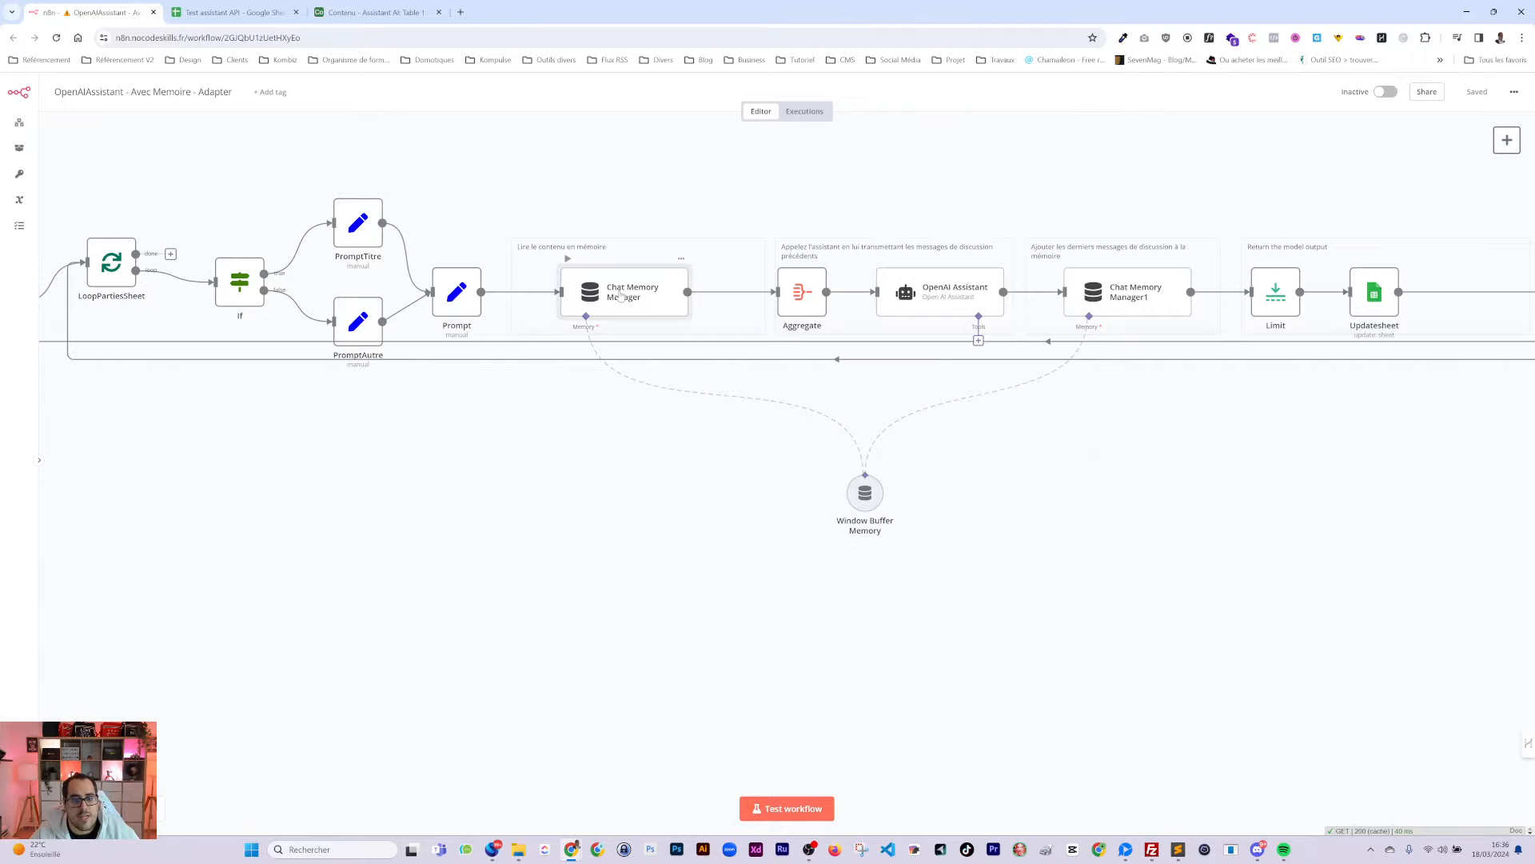
{"action": "double_click", "coordinate": [621, 295]}
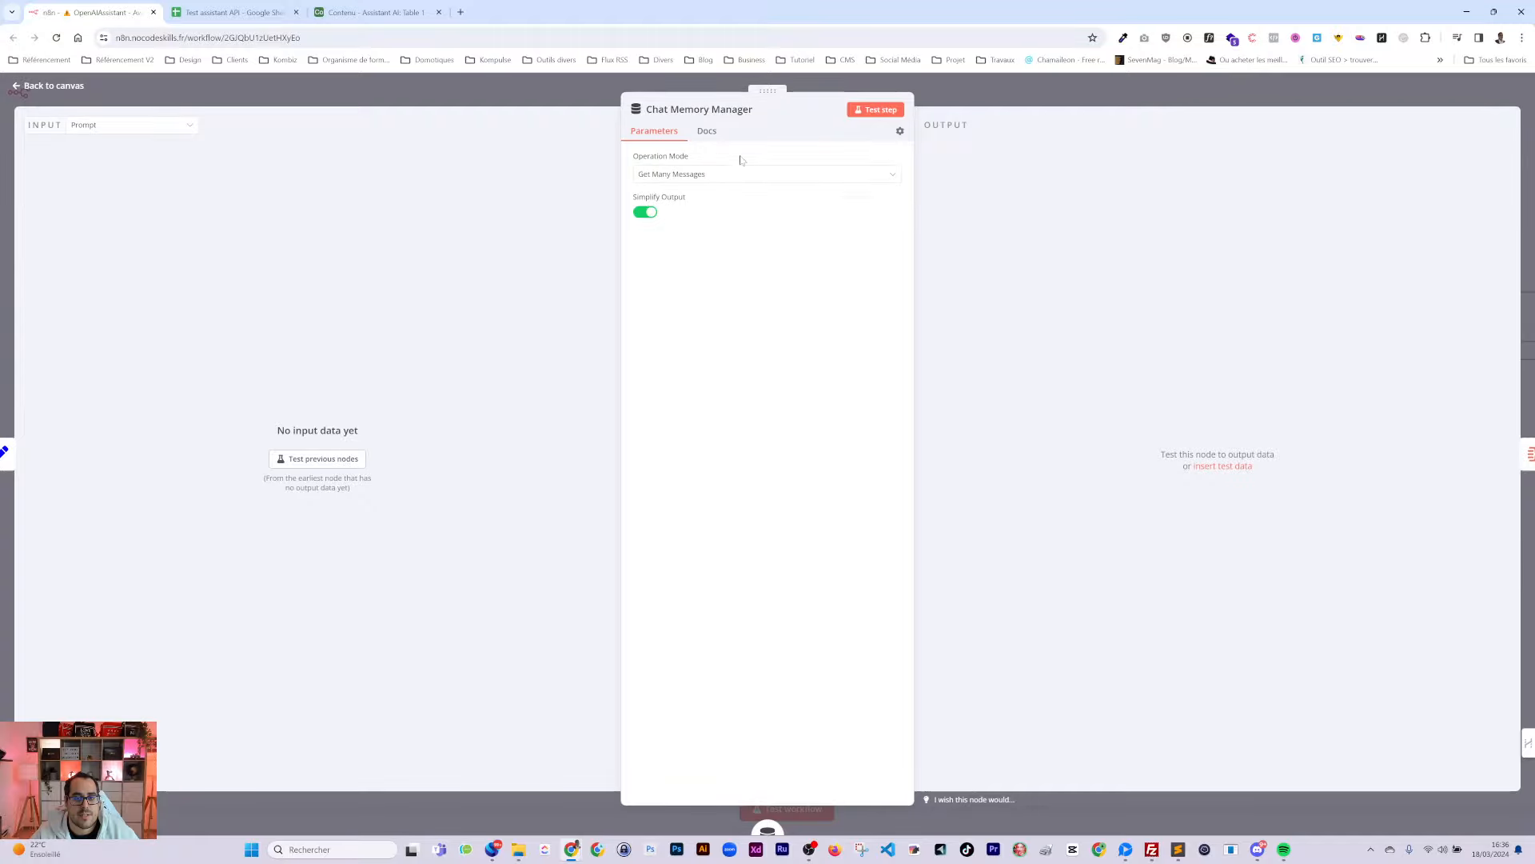
{"action": "left_click", "coordinate": [996, 84]}
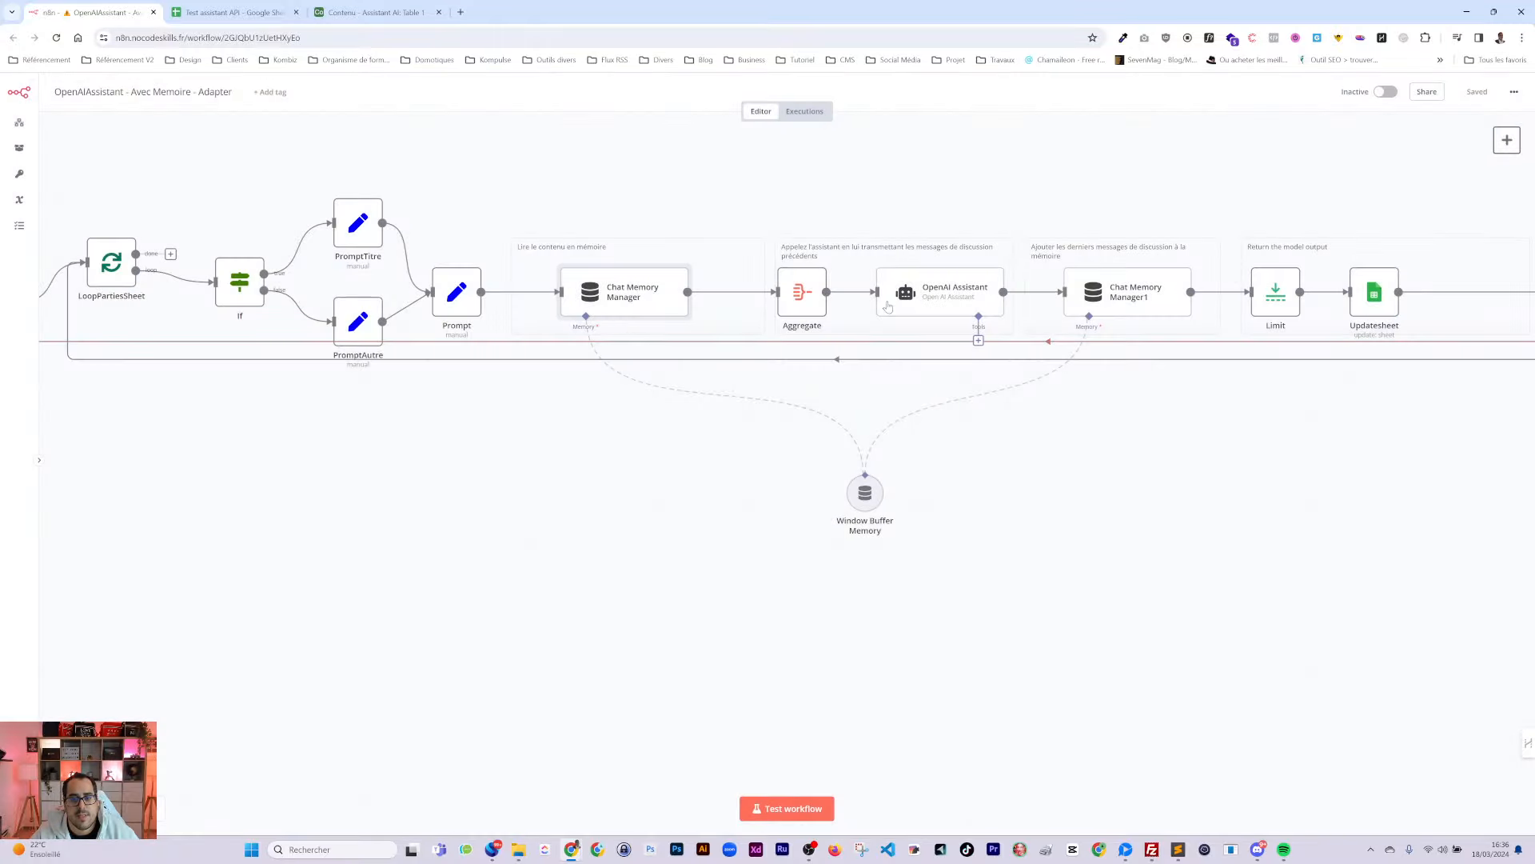
Examine the OpenAI Assistant node's text expression, covering the previous conversation and current message parts
{"action": "double_click", "coordinate": [929, 300]}
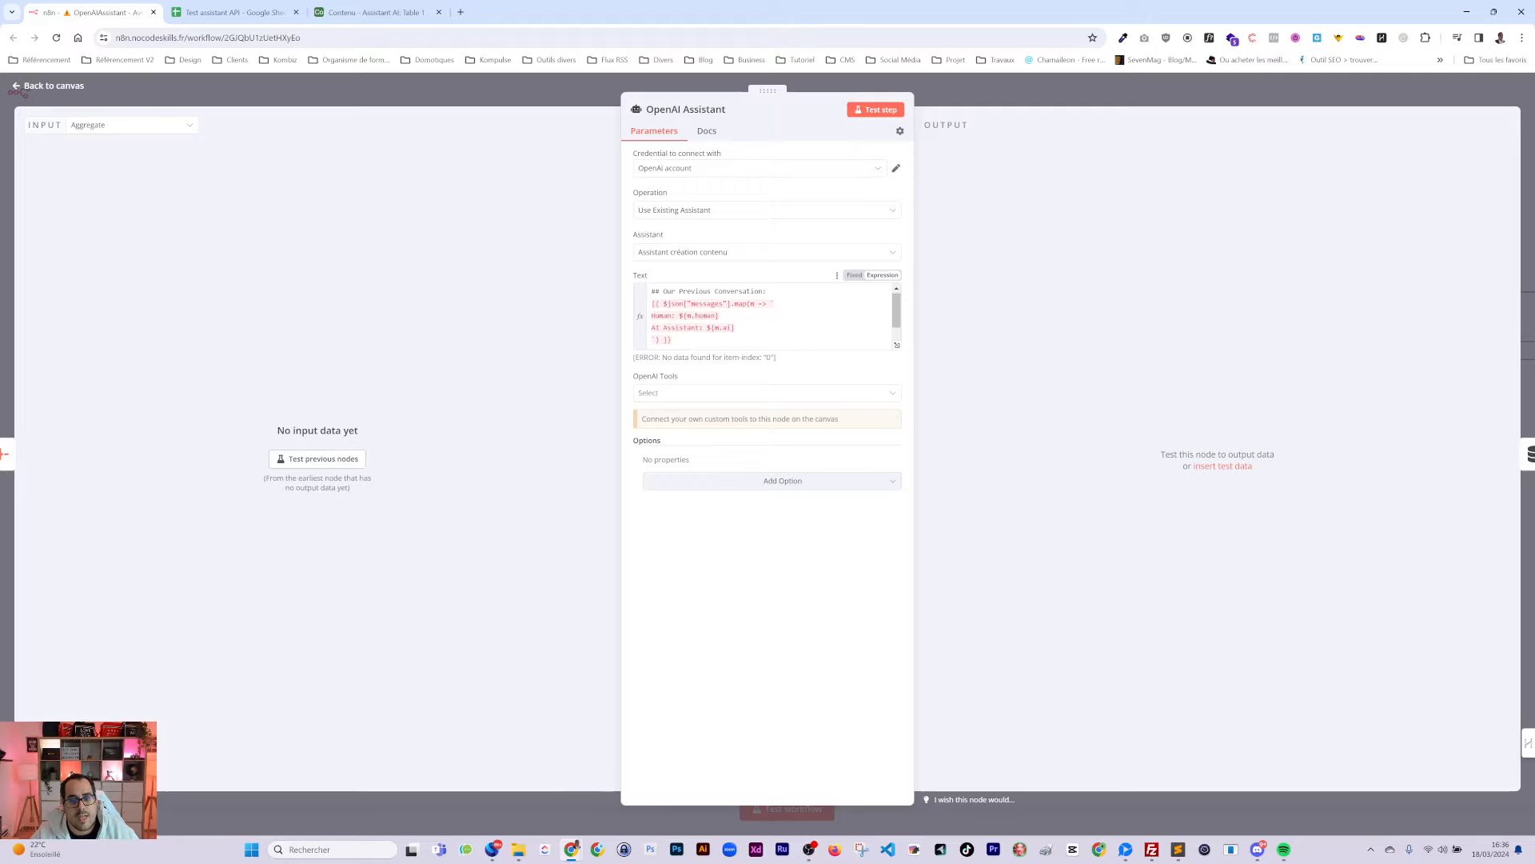
{"action": "left_click_drag", "start_coordinate": [667, 292], "coordinate": [734, 328]}
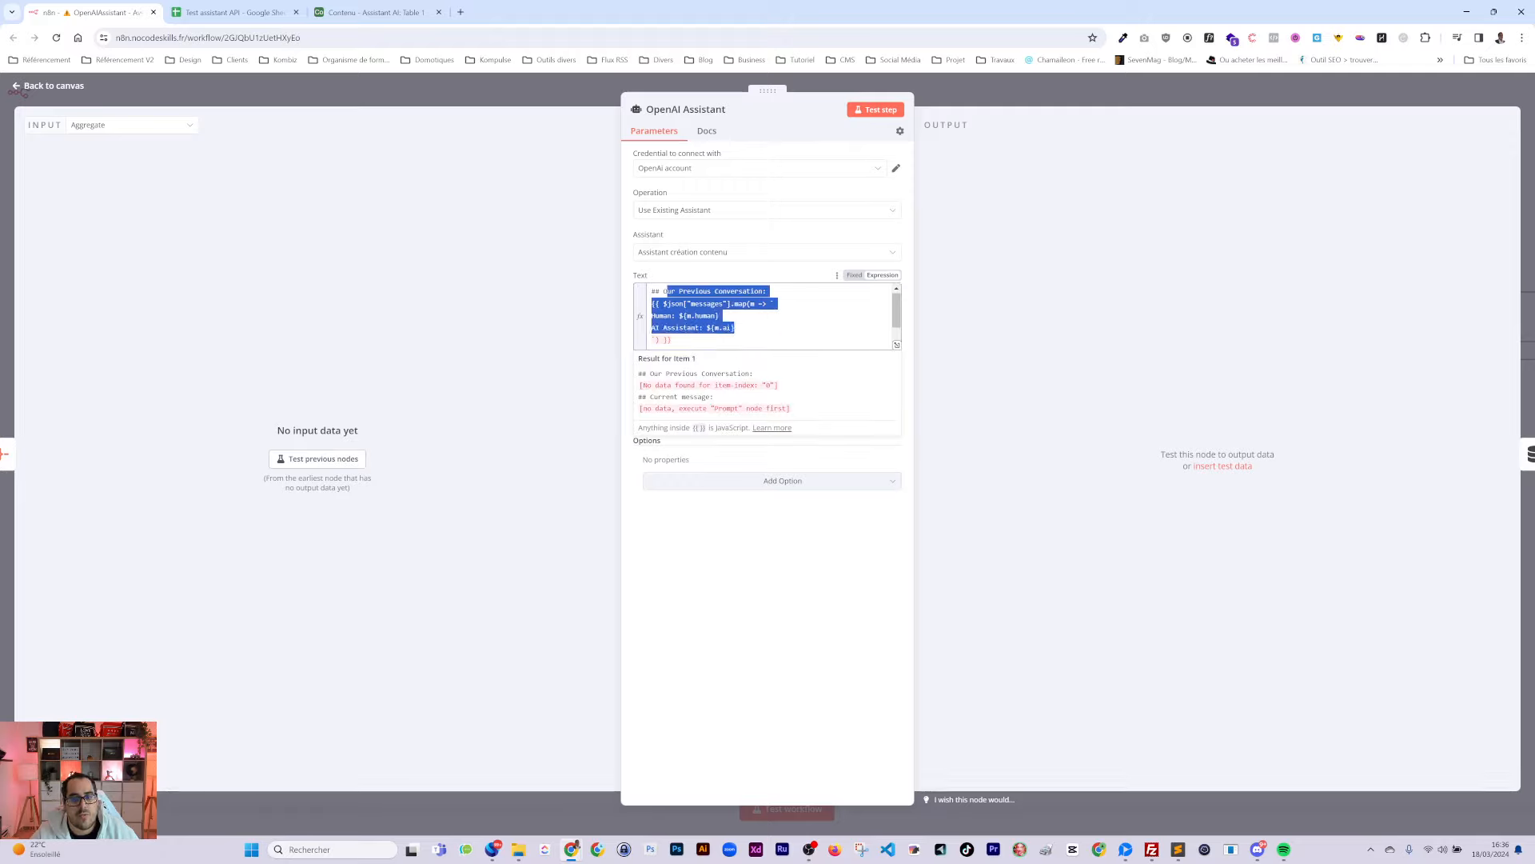
{"action": "left_click", "coordinate": [665, 327]}
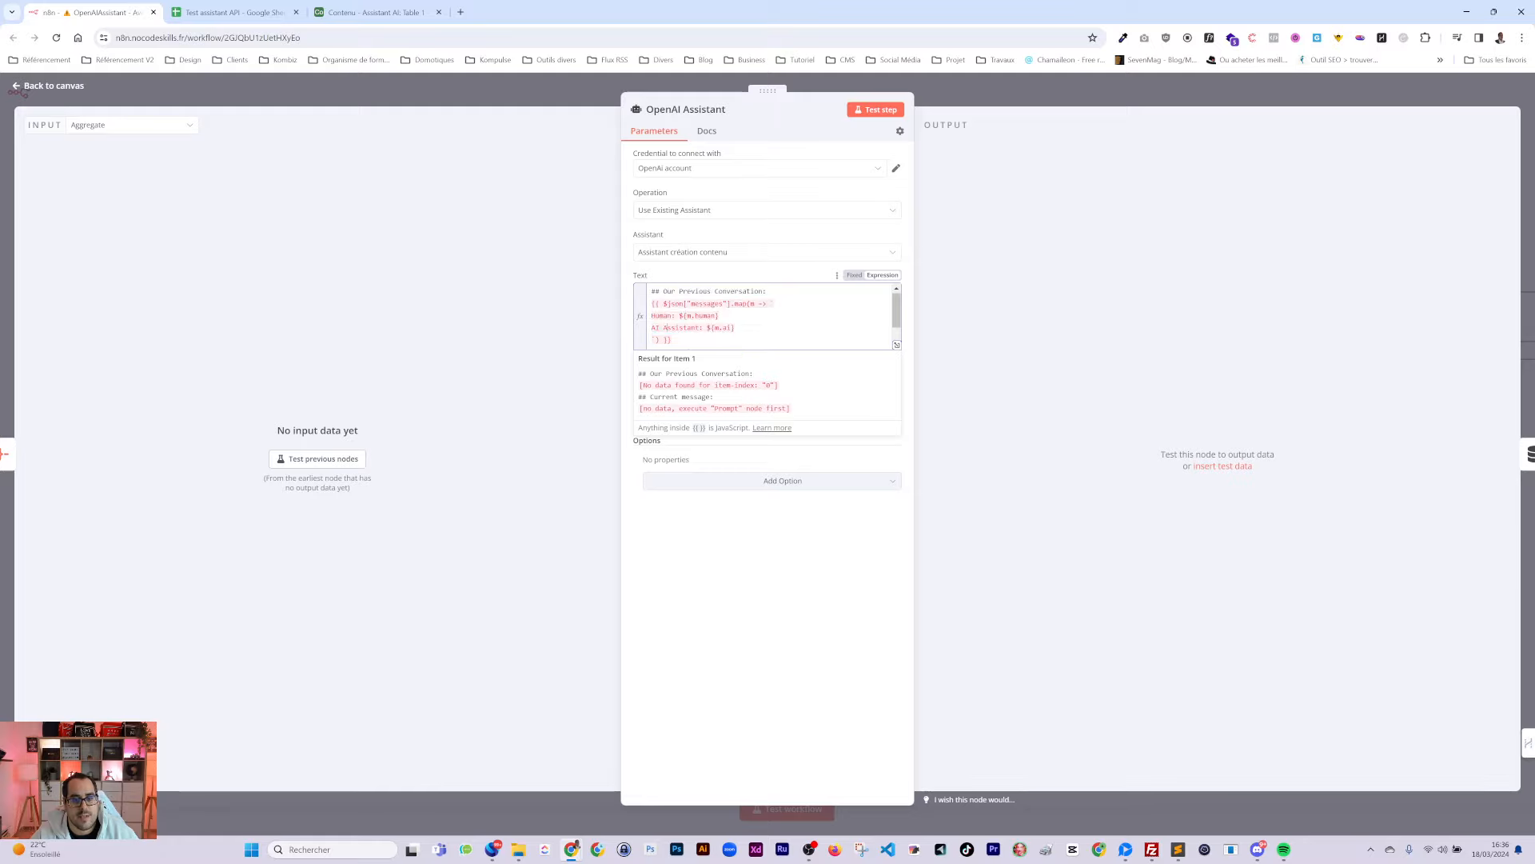
{"action": "scroll", "coordinate": [768, 317], "scroll_direction": "down", "scroll_amount": 1}
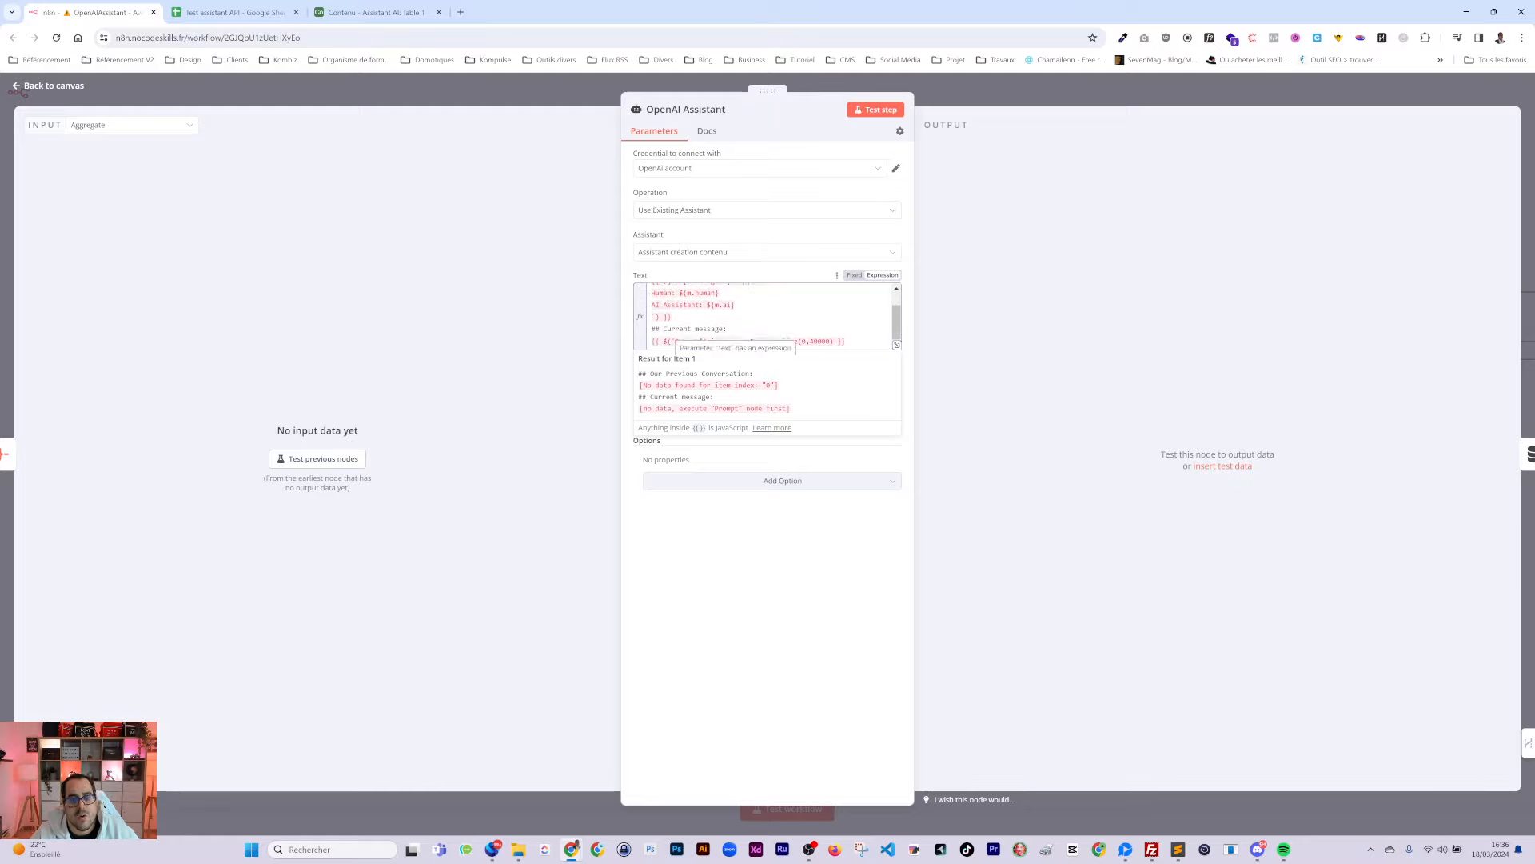
{"action": "left_click_drag", "start_coordinate": [653, 341], "coordinate": [845, 342]}
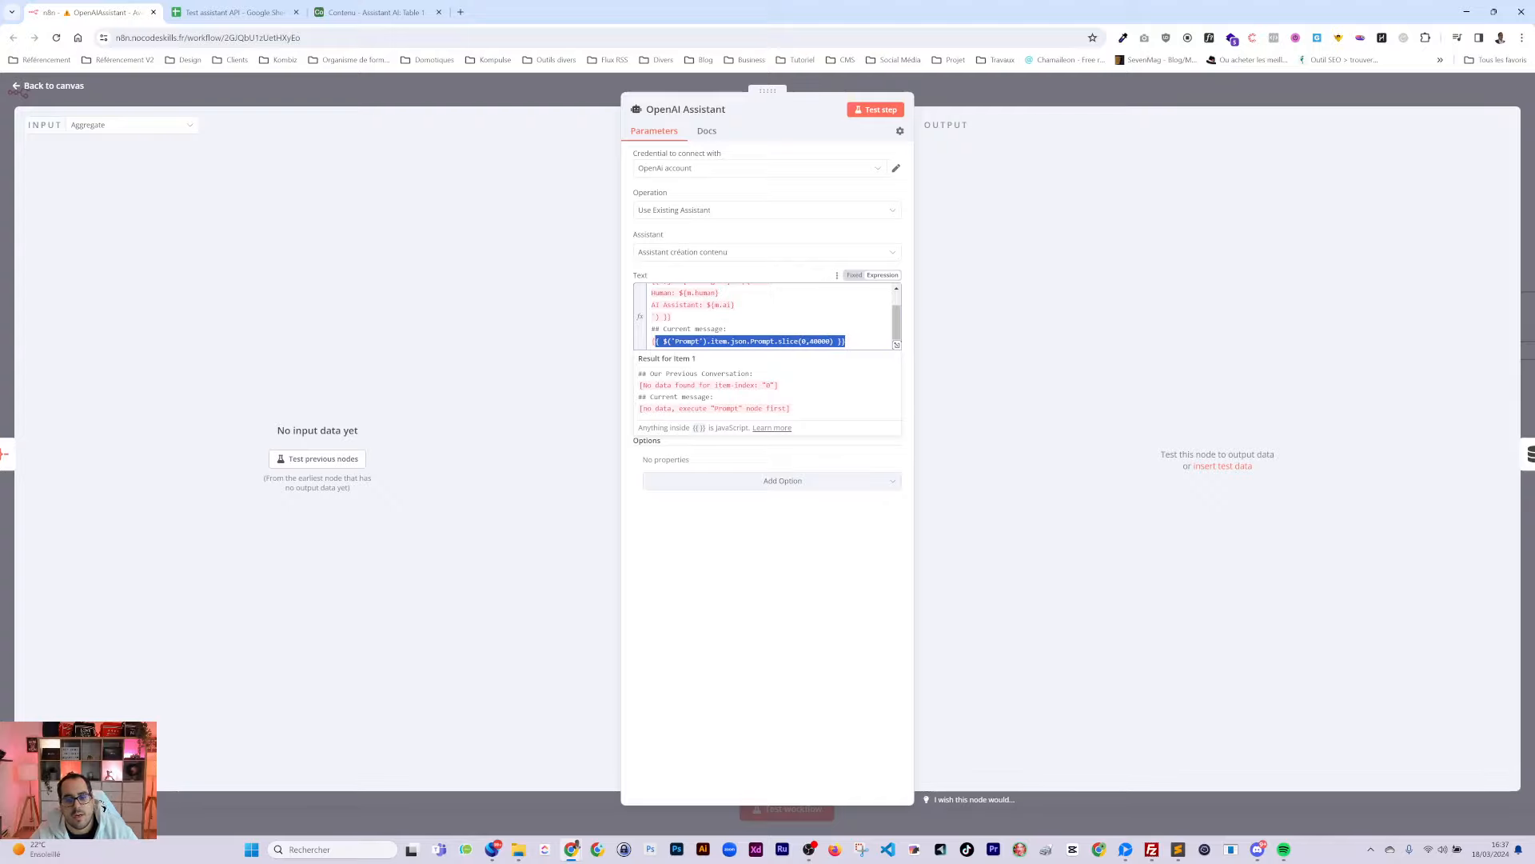
{"action": "left_click", "coordinate": [923, 323]}
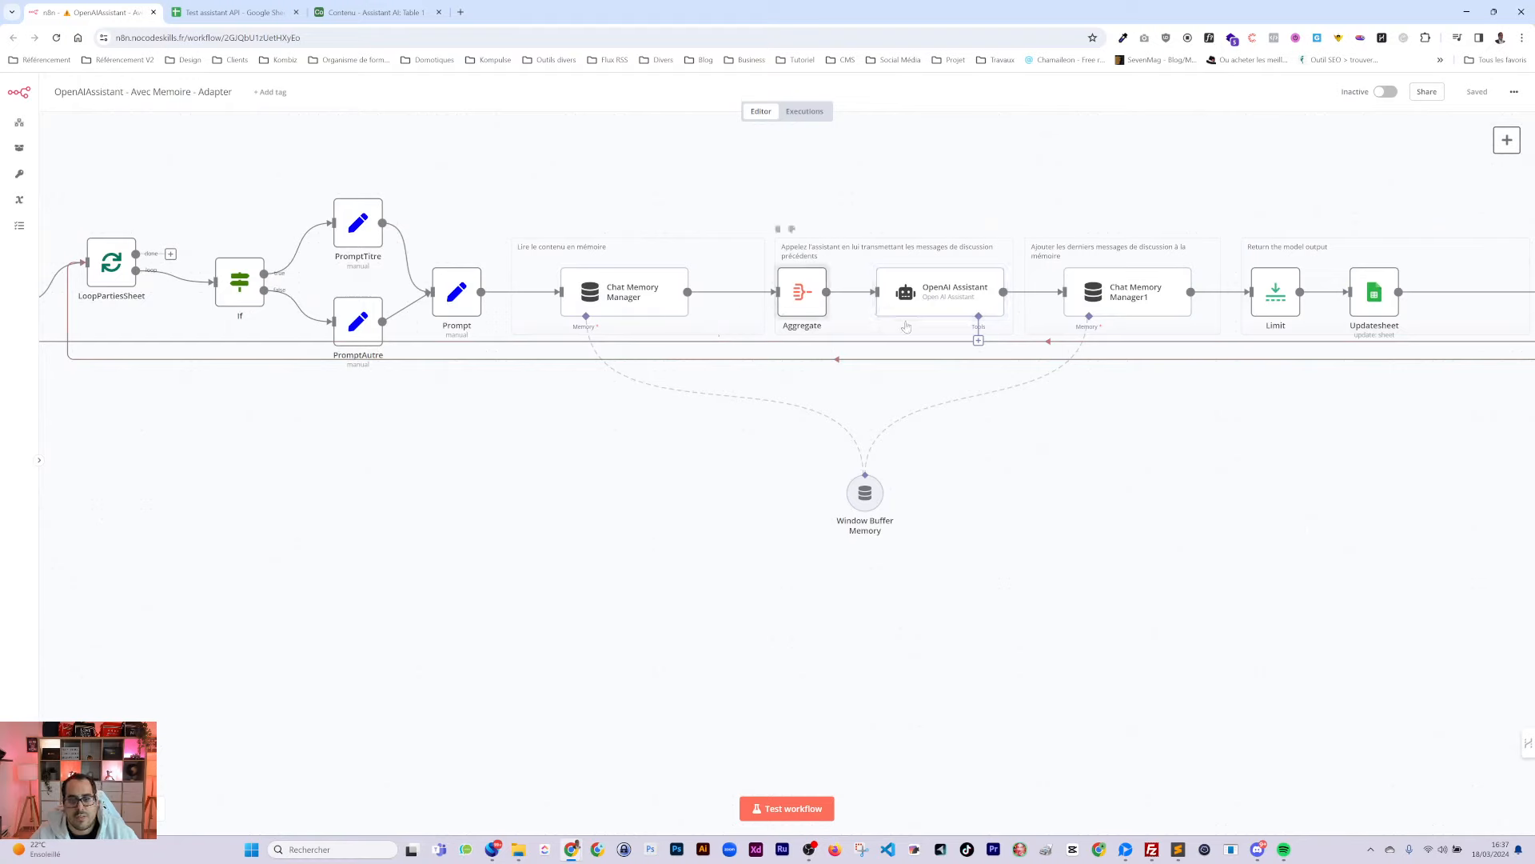
{"action": "left_click_drag", "start_coordinate": [942, 295], "coordinate": [933, 296]}
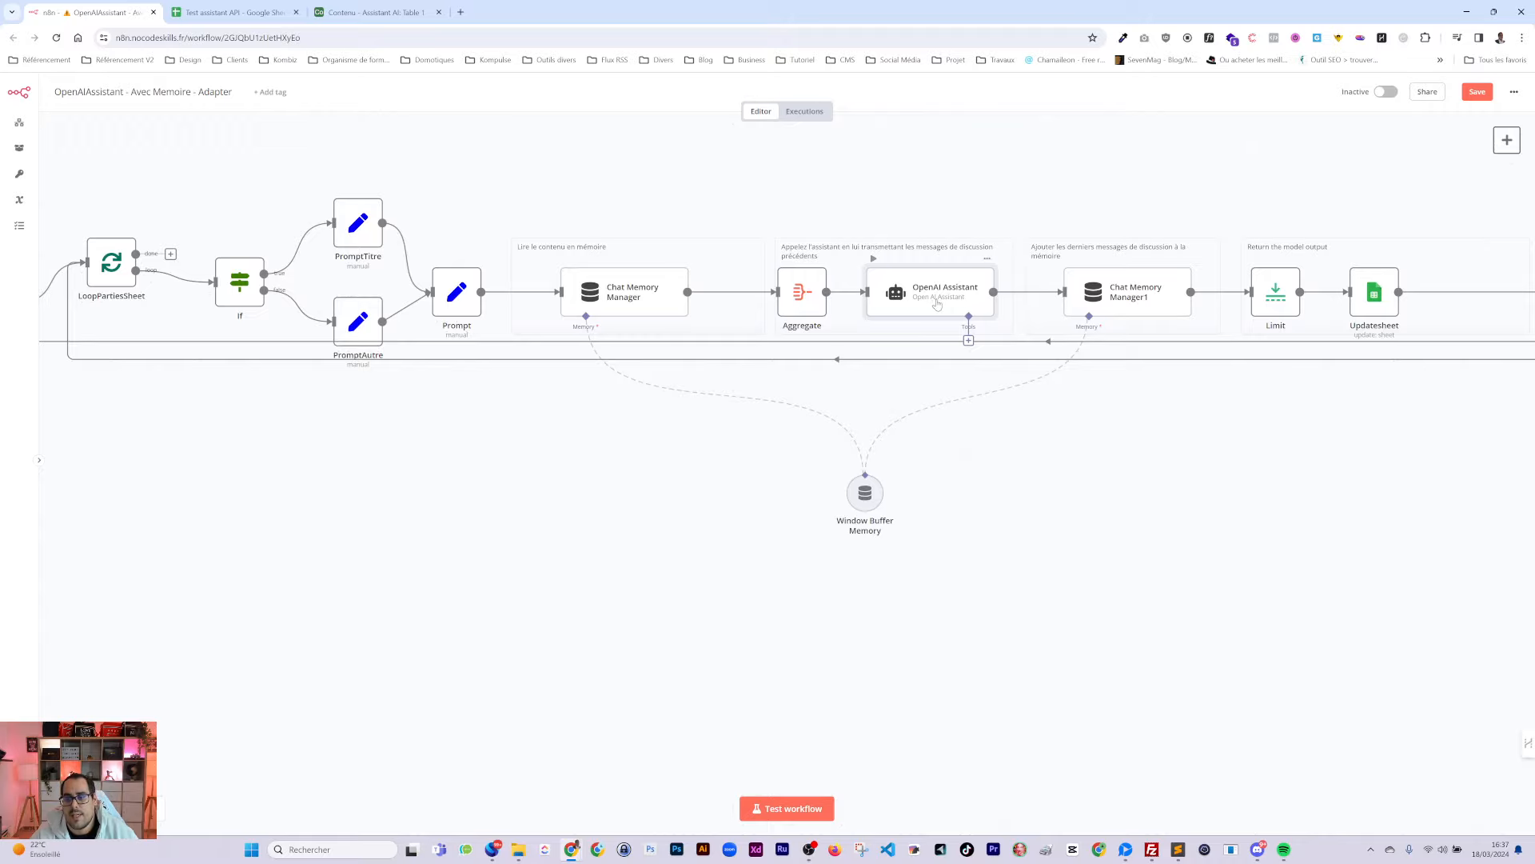
Compare the message insertion settings of Chat Memory Manager1 with the operation mode of the first Chat Memory Manager
{"action": "left_click", "coordinate": [1129, 301]}
{"action": "double_click", "coordinate": [1129, 301]}
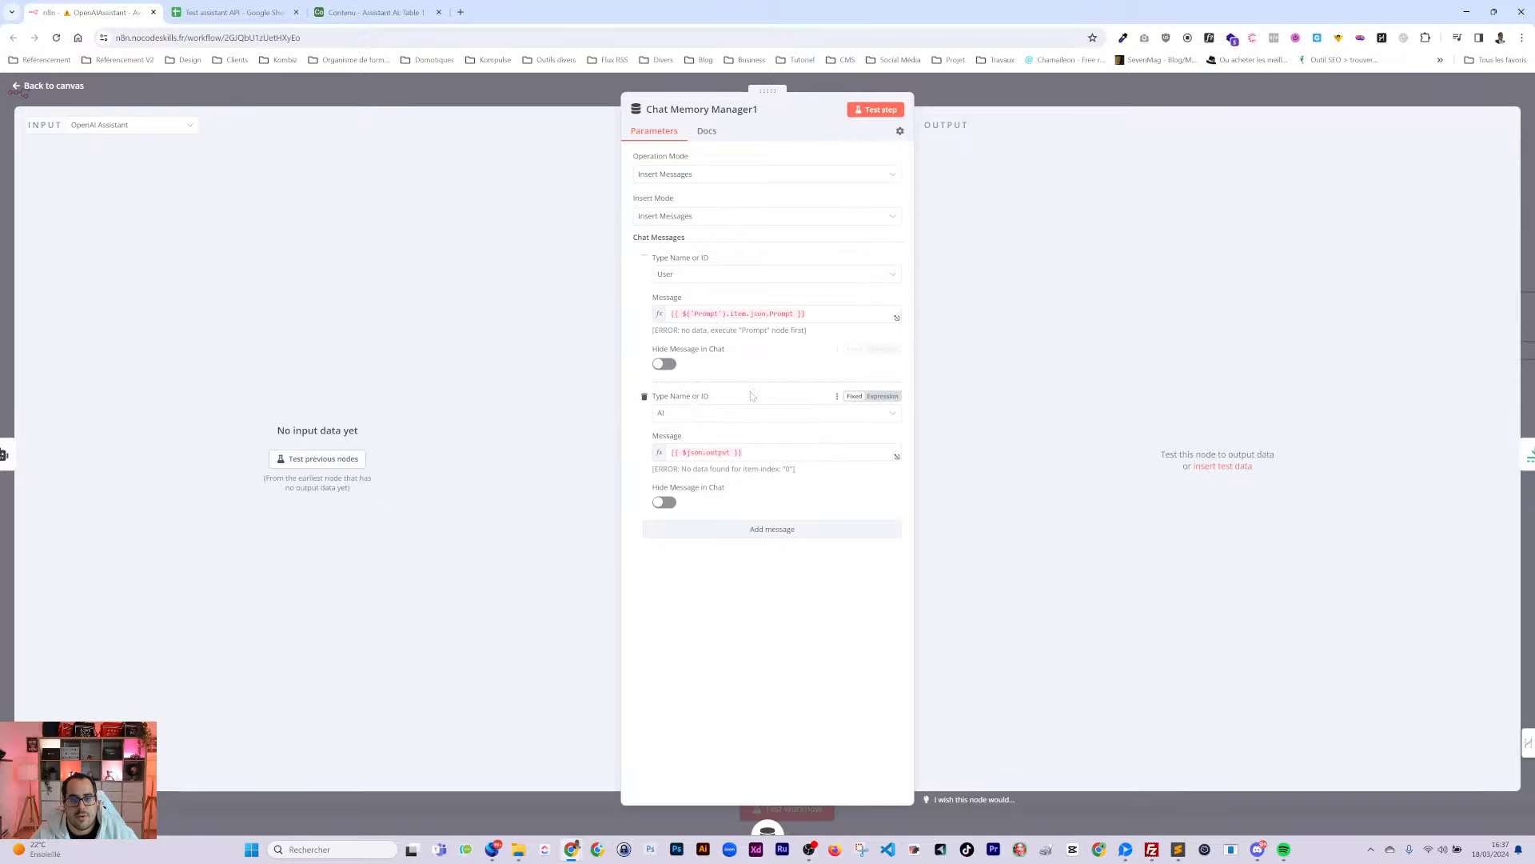
{"action": "left_click", "coordinate": [1081, 99]}
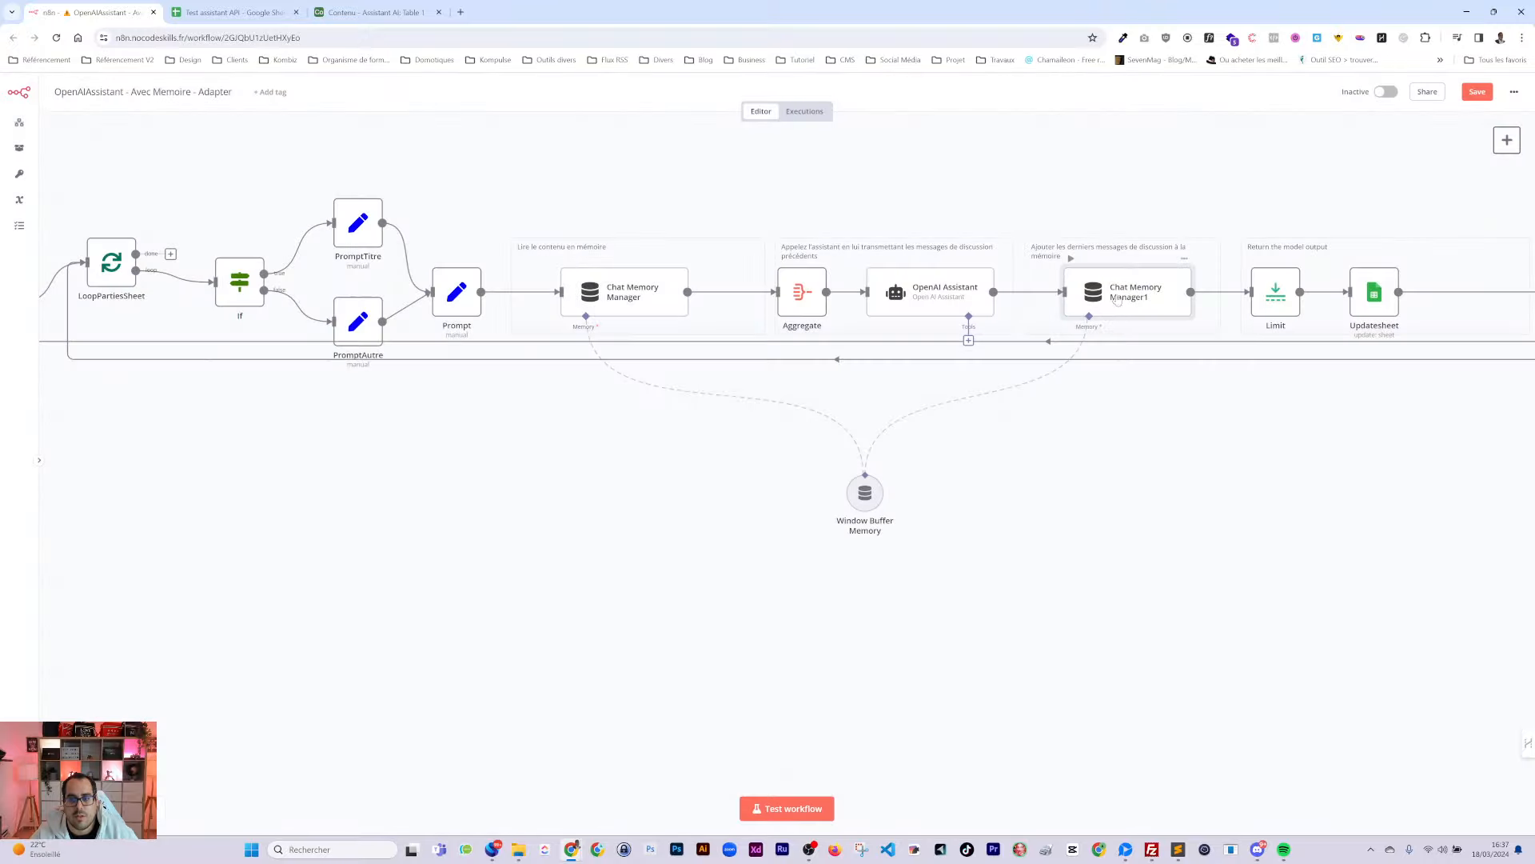
{"action": "double_click", "coordinate": [1134, 302]}
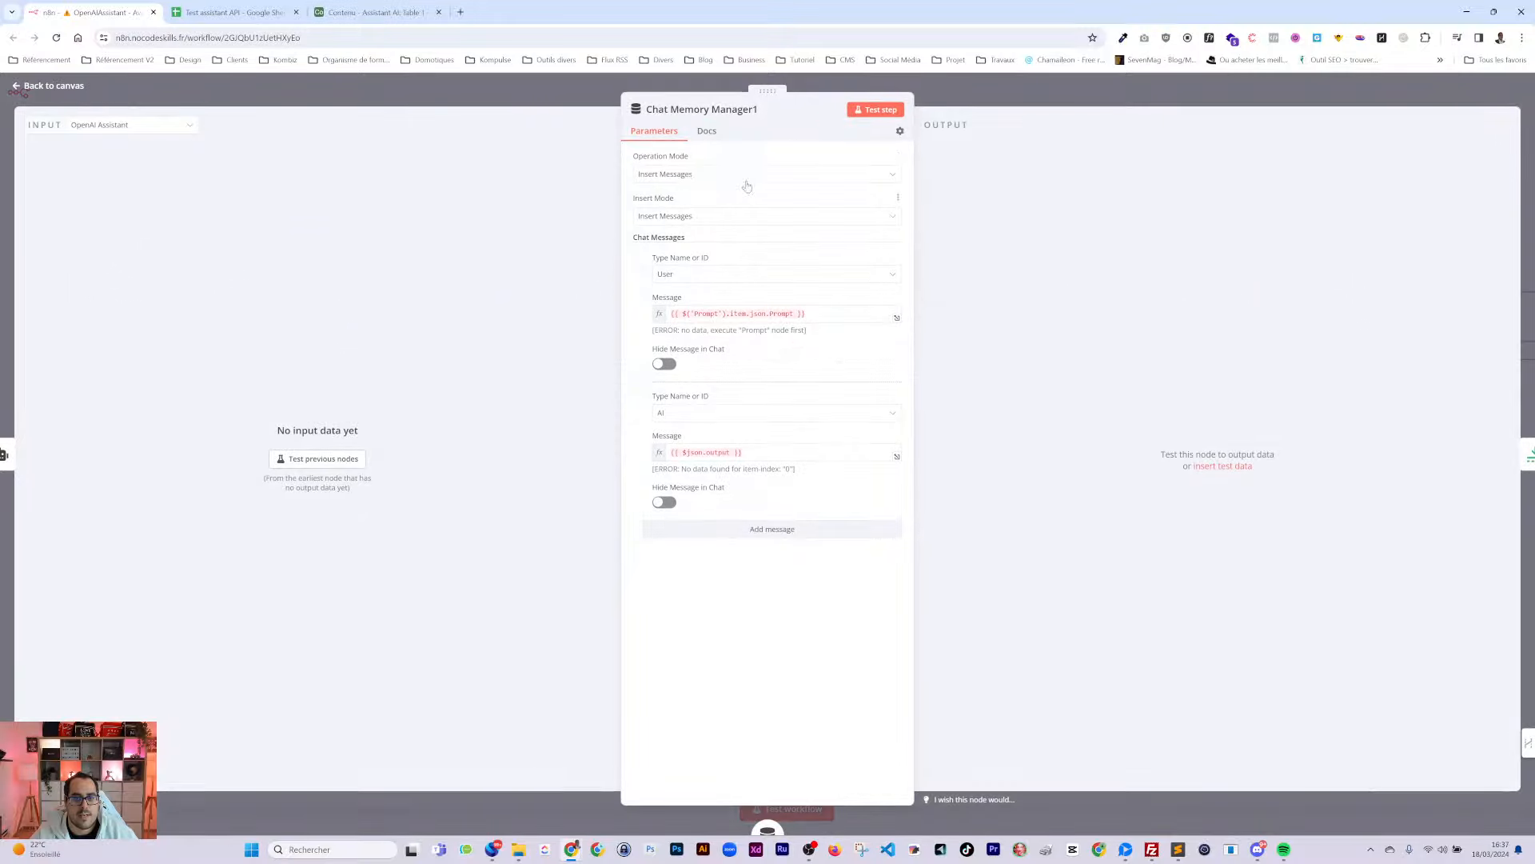
{"action": "left_click", "coordinate": [963, 104]}
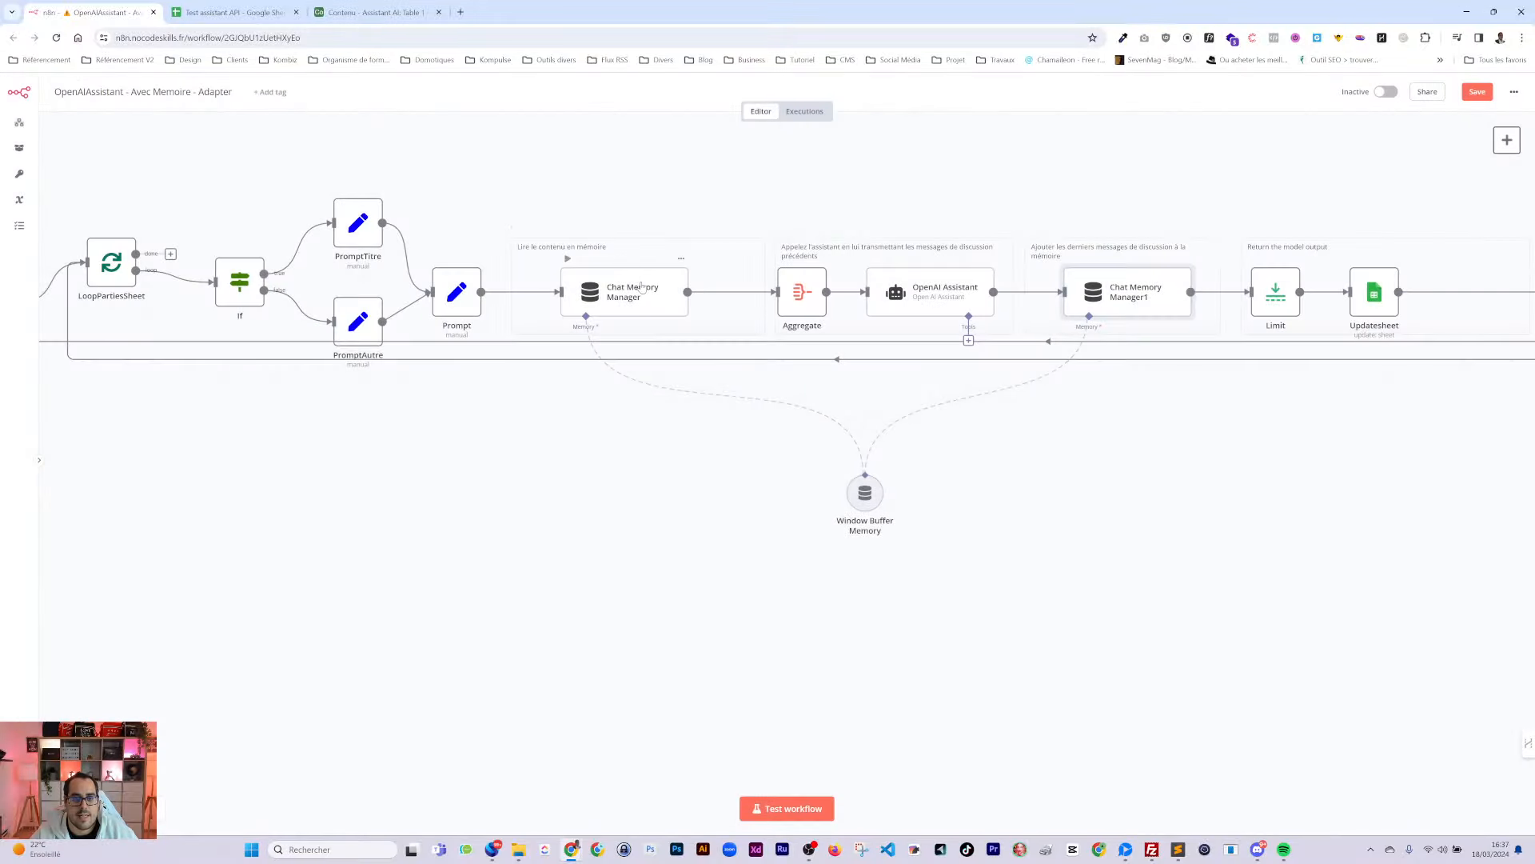
{"action": "double_click", "coordinate": [640, 296]}
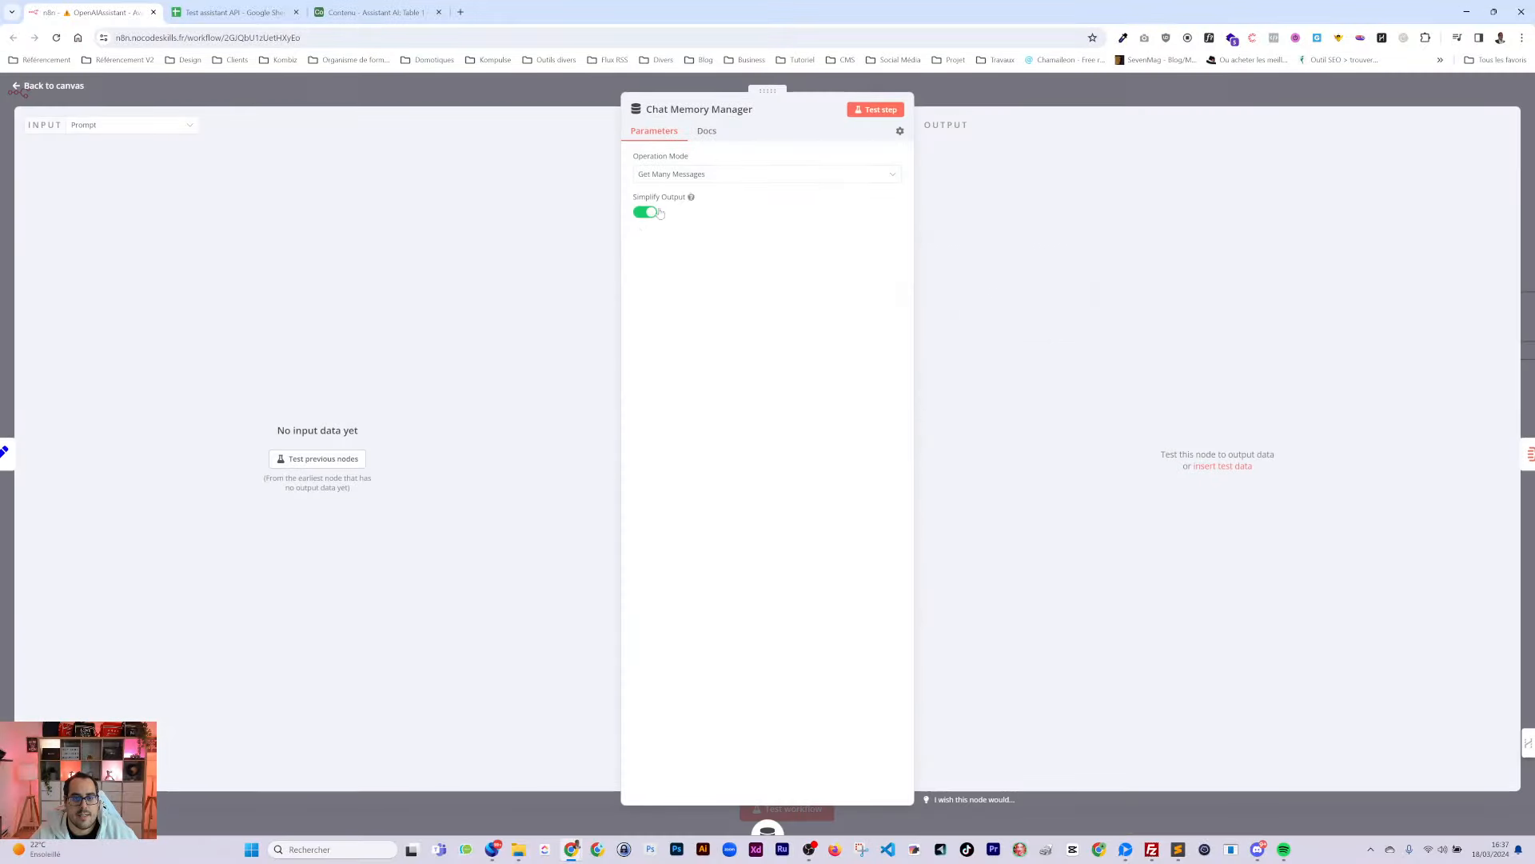
{"action": "left_click", "coordinate": [1012, 108]}
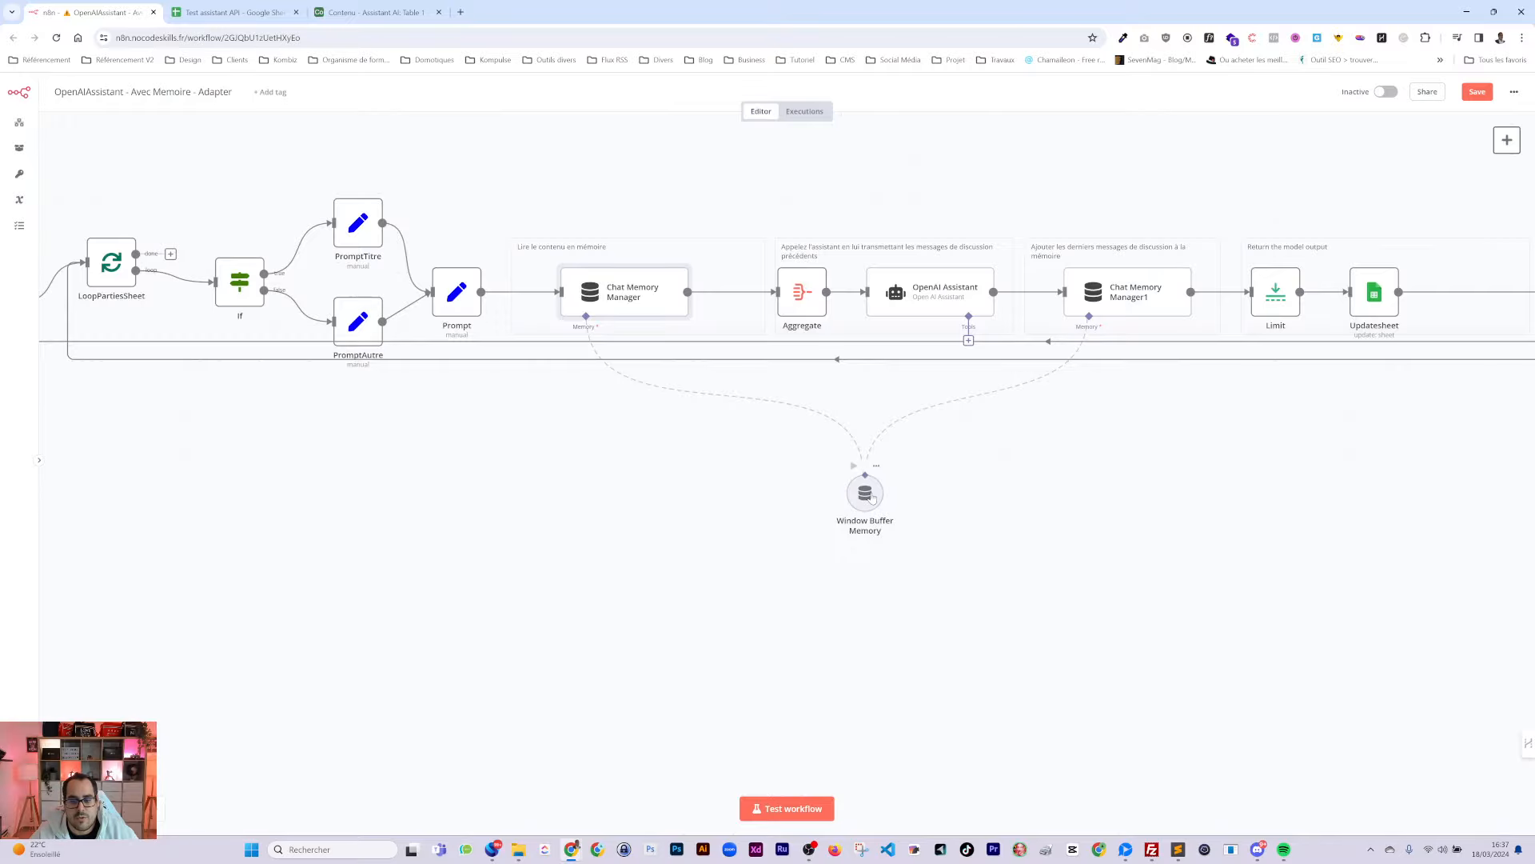
Inspect the Window Buffer Memory node's session ID expression and context window length
{"action": "double_click", "coordinate": [866, 494]}
{"action": "left_click", "coordinate": [1052, 83]}
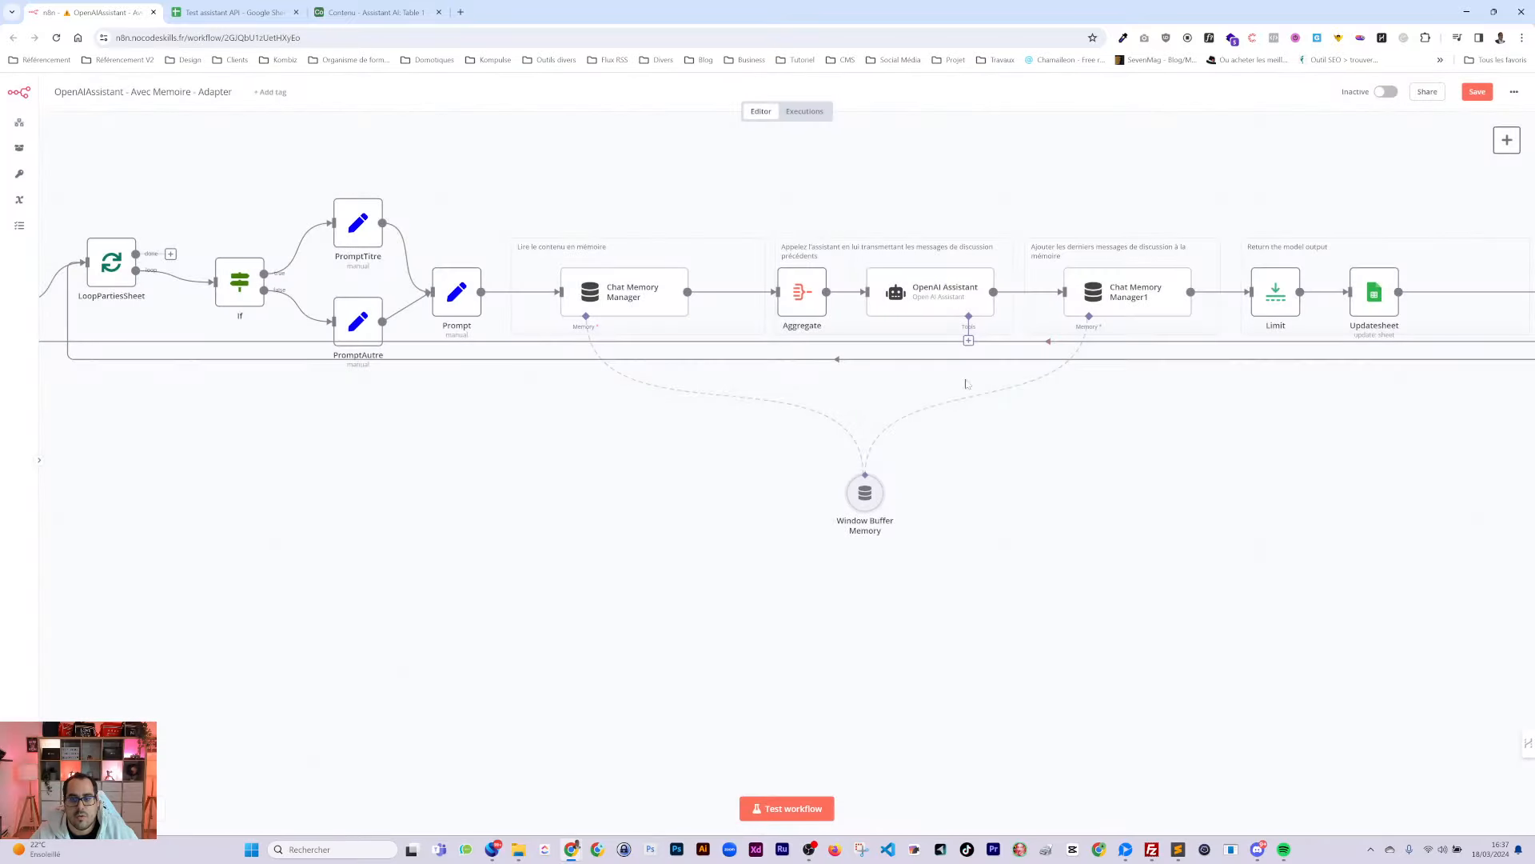
{"action": "double_click", "coordinate": [867, 490]}
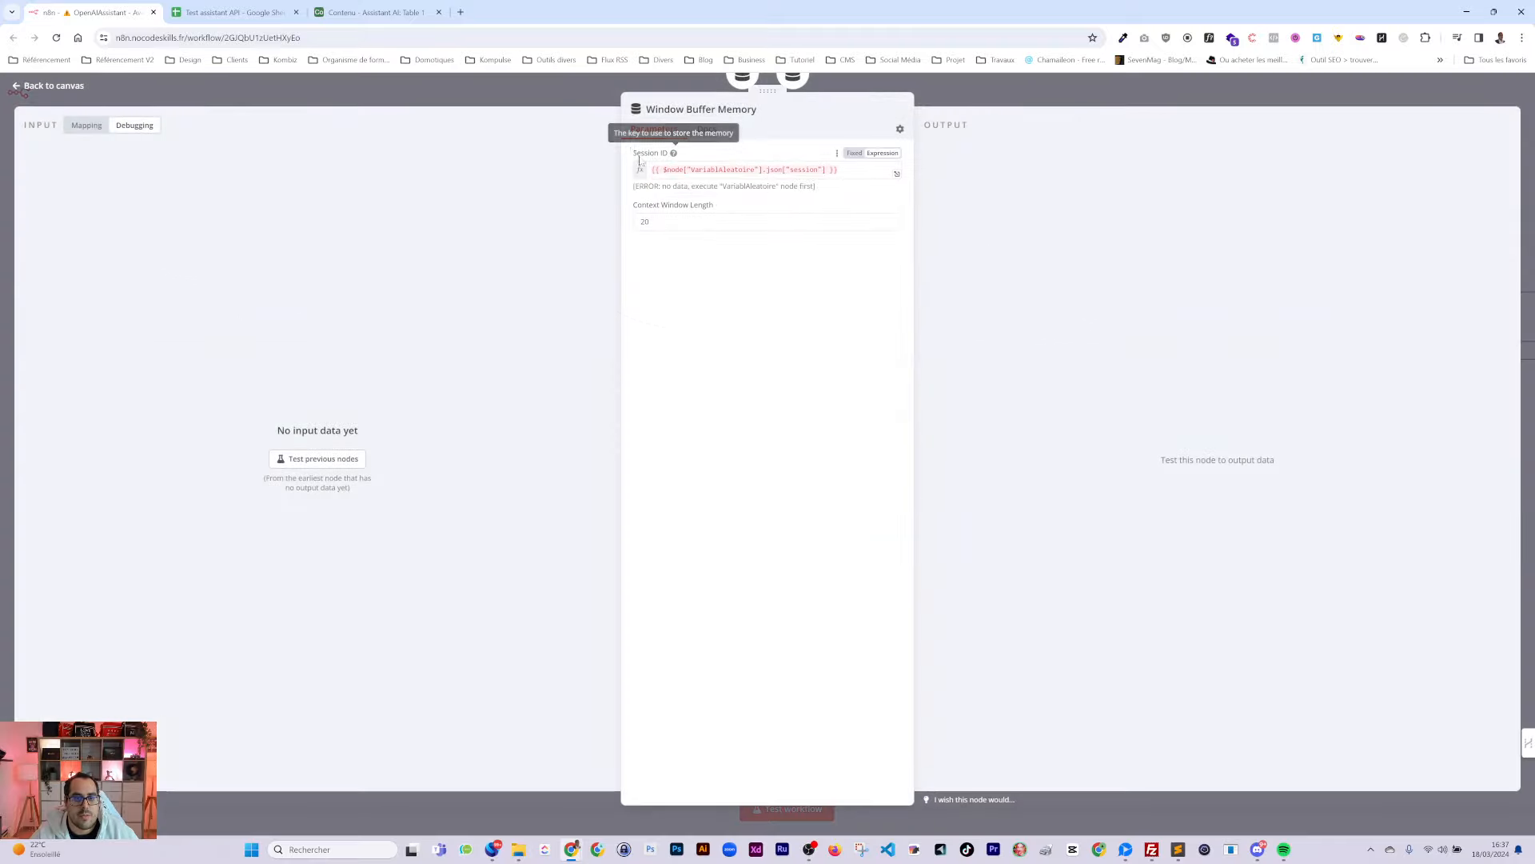
{"action": "key", "text": "Escape"}
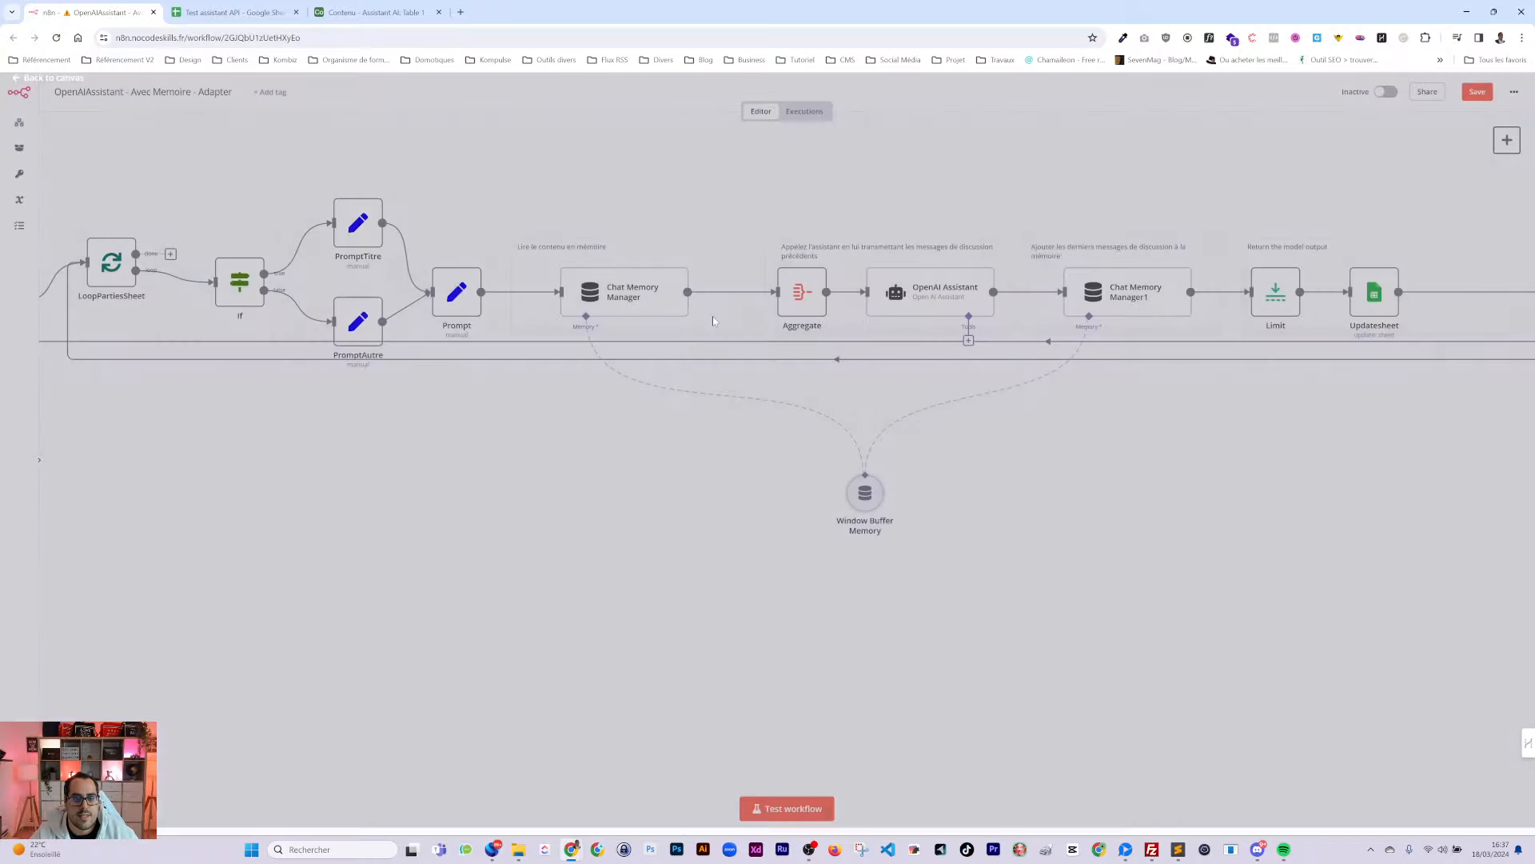
Inspect the session field and its random value expression in the VariablAleatoire node
{"action": "scroll", "coordinate": [814, 454], "scroll_direction": "left", "scroll_amount": 5}
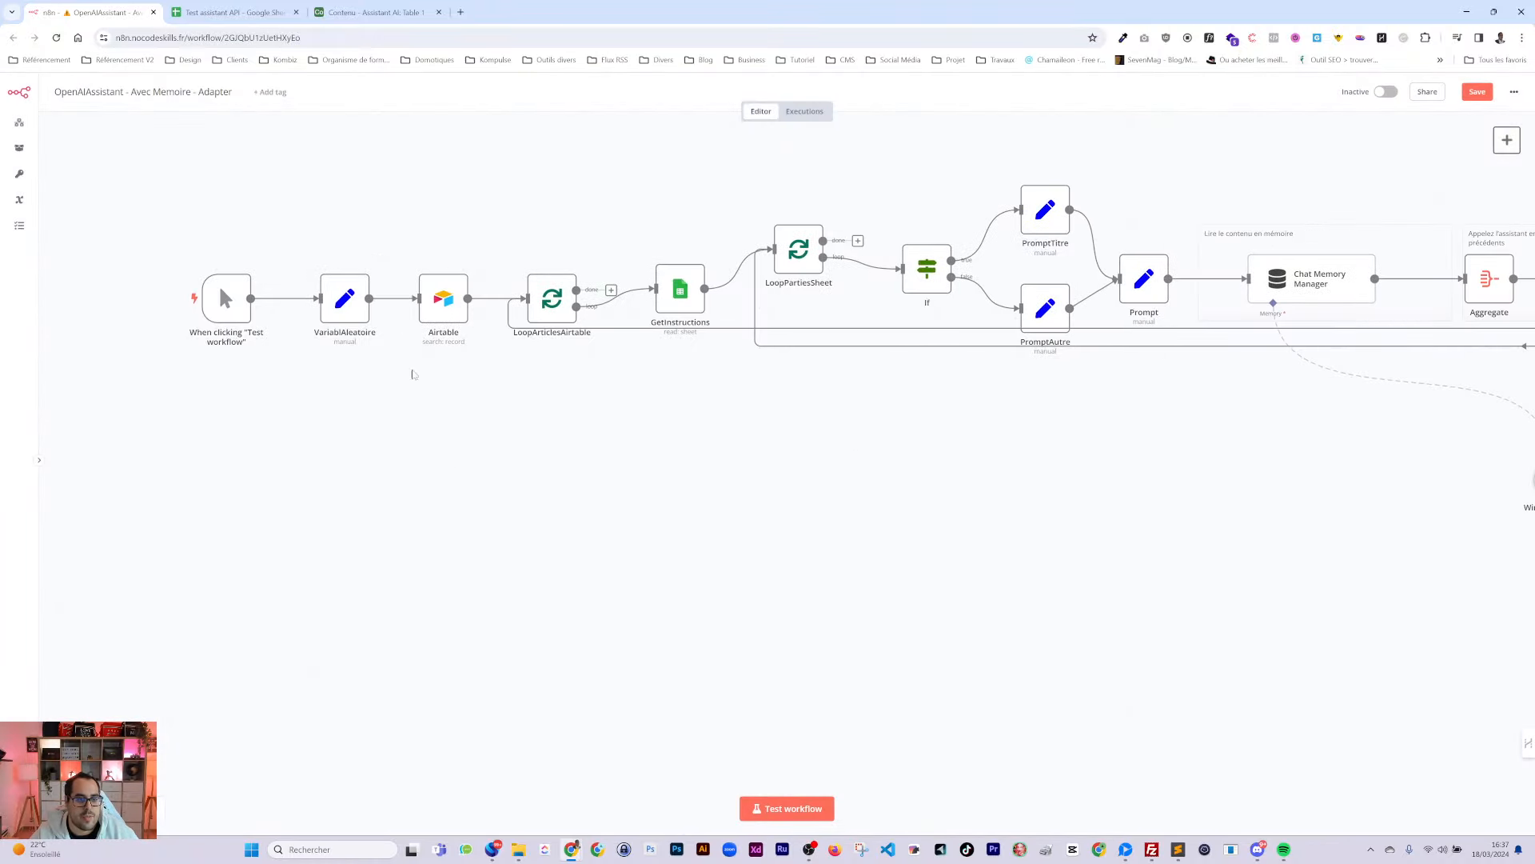
{"action": "double_click", "coordinate": [354, 307]}
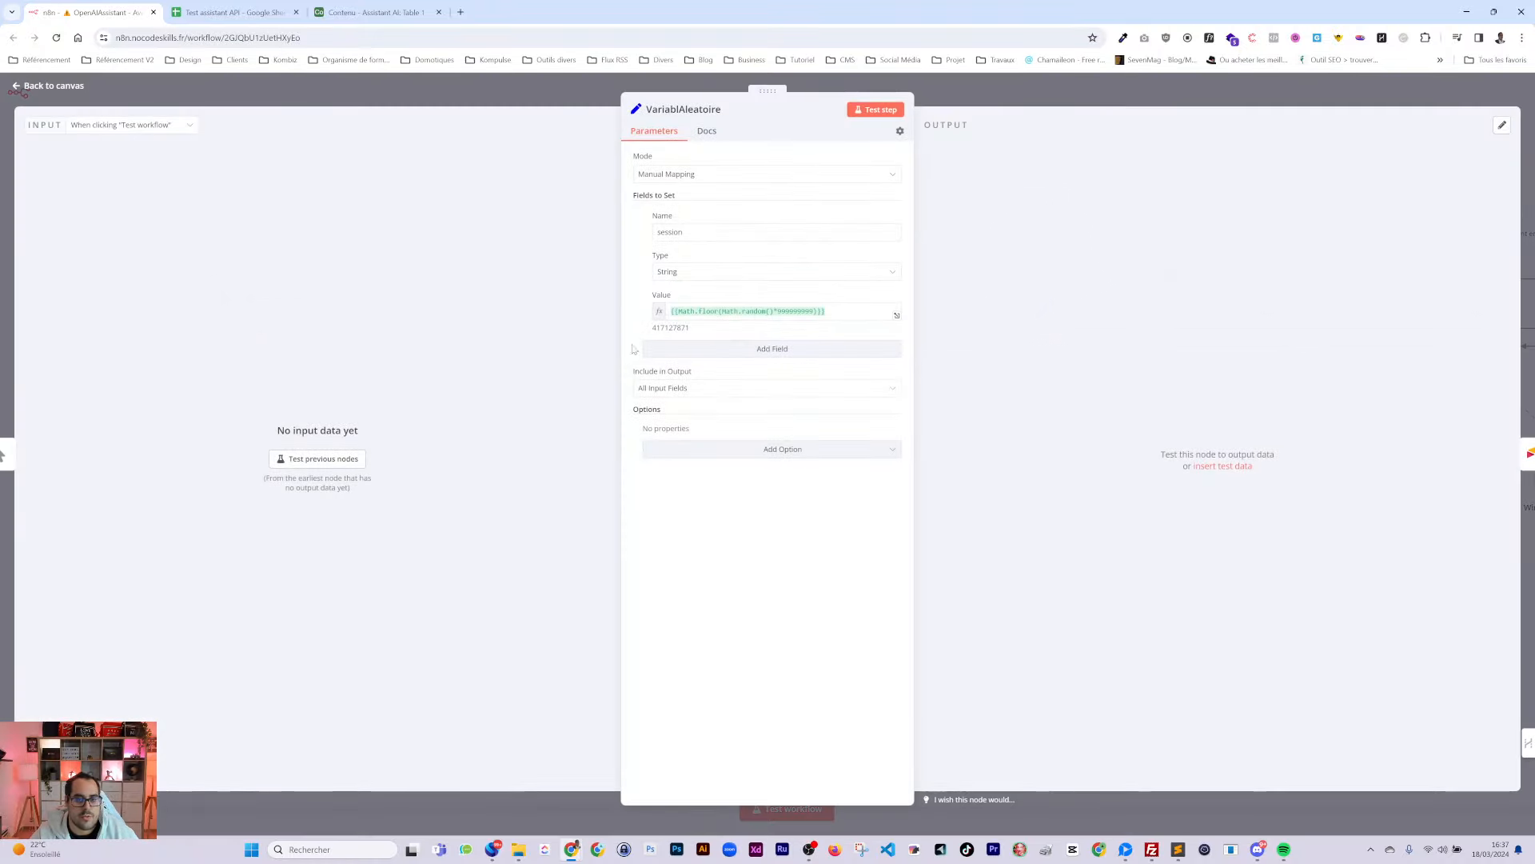
{"action": "key", "text": "Escape"}
Remove the connection between the LoopArticlesAirtable node's loop output and the GetInstructions node
{"action": "left_click_drag", "start_coordinate": [894, 459], "coordinate": [774, 456]}
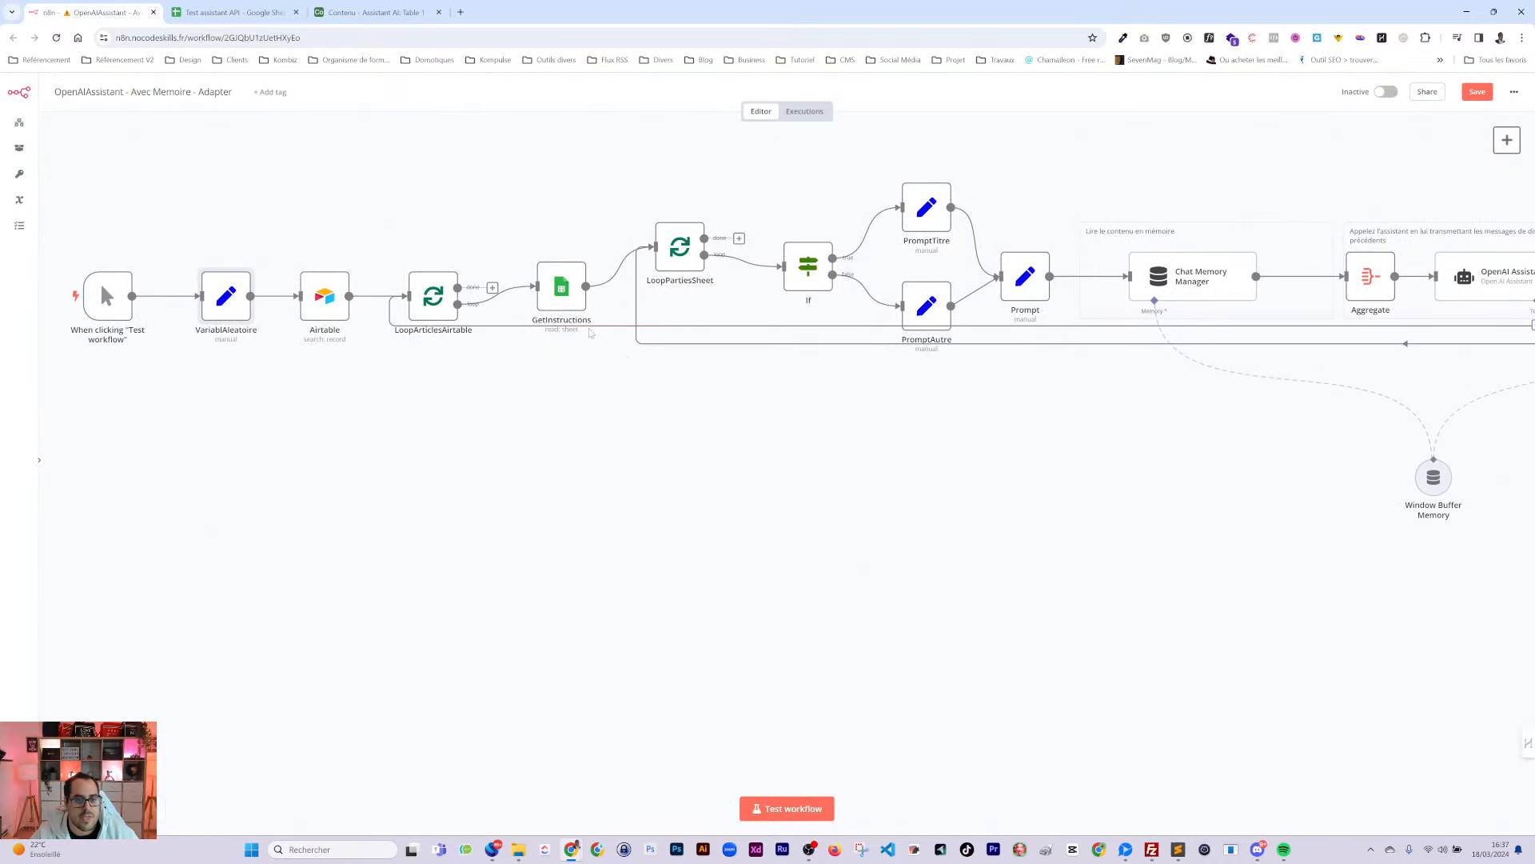
{"action": "mouse_move", "coordinate": [506, 300]}
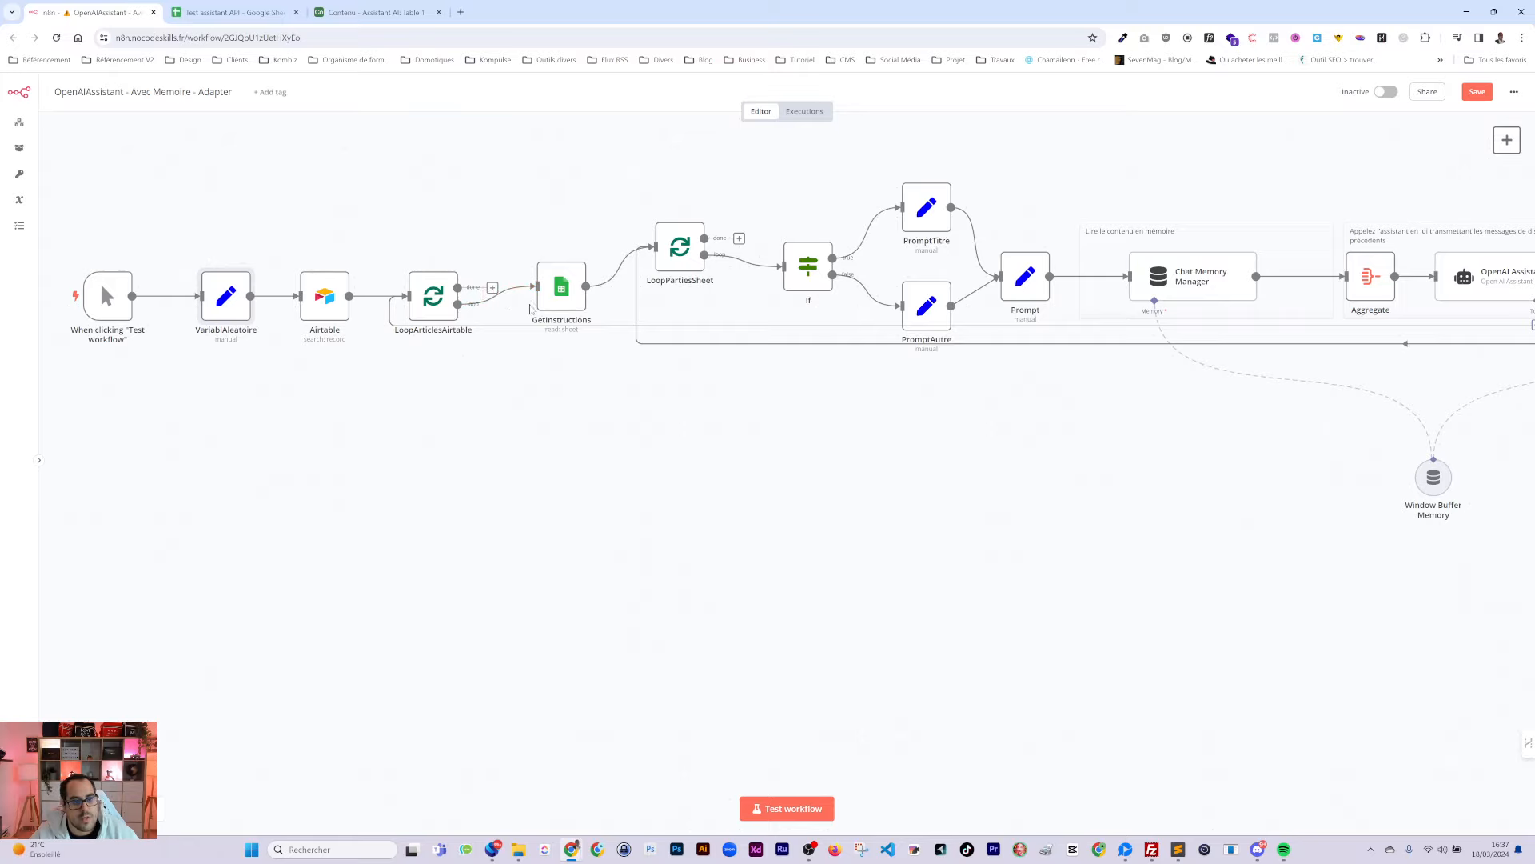
{"action": "left_click", "coordinate": [504, 297]}
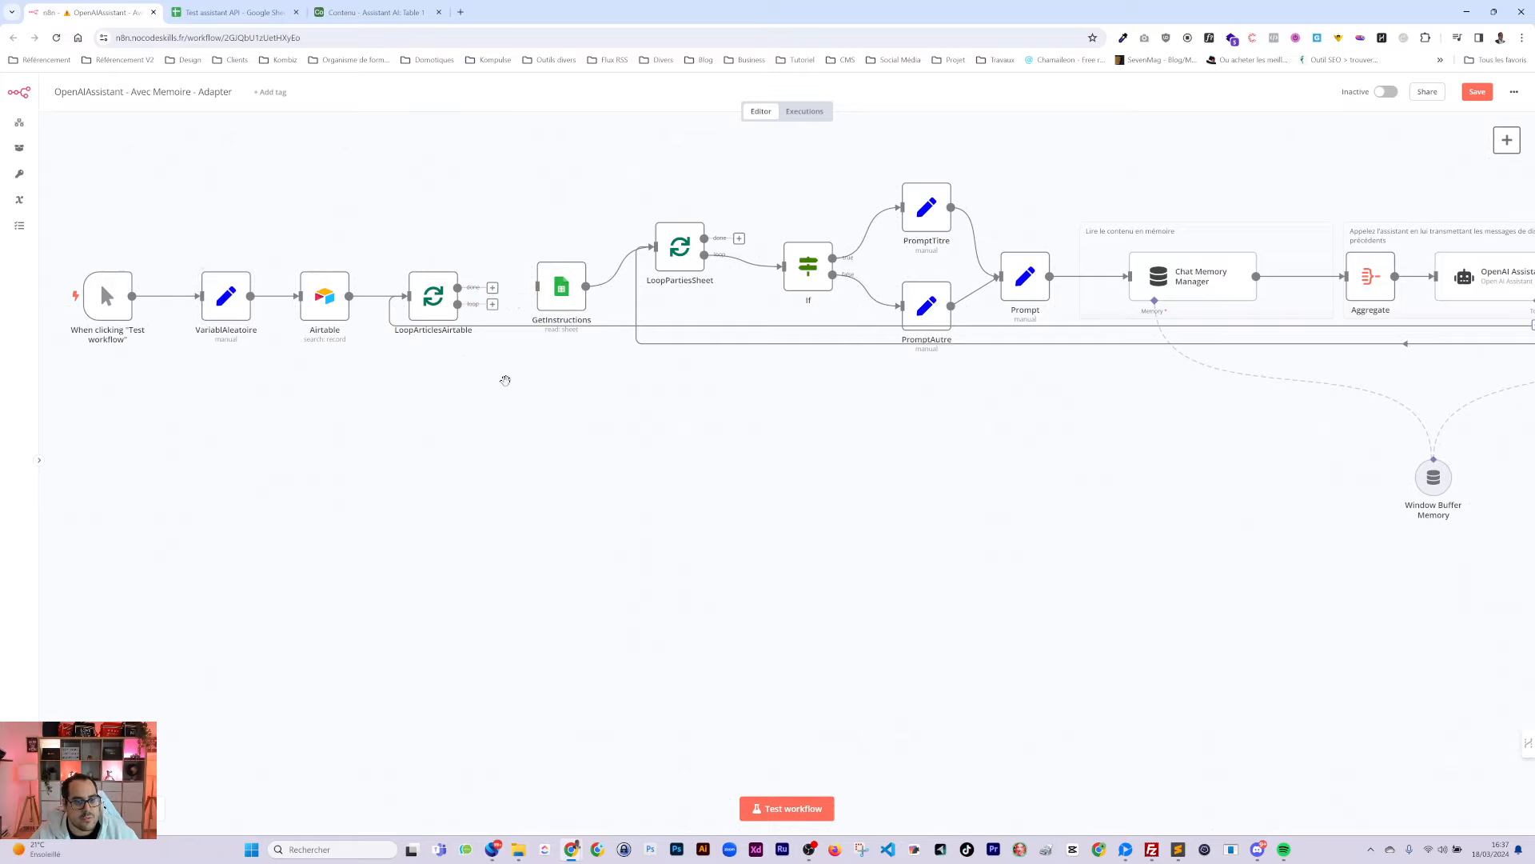
{"action": "scroll", "coordinate": [501, 336], "scroll_direction": "down", "scroll_amount": 1}
{"action": "left_click_drag", "start_coordinate": [499, 404], "coordinate": [608, 439]}
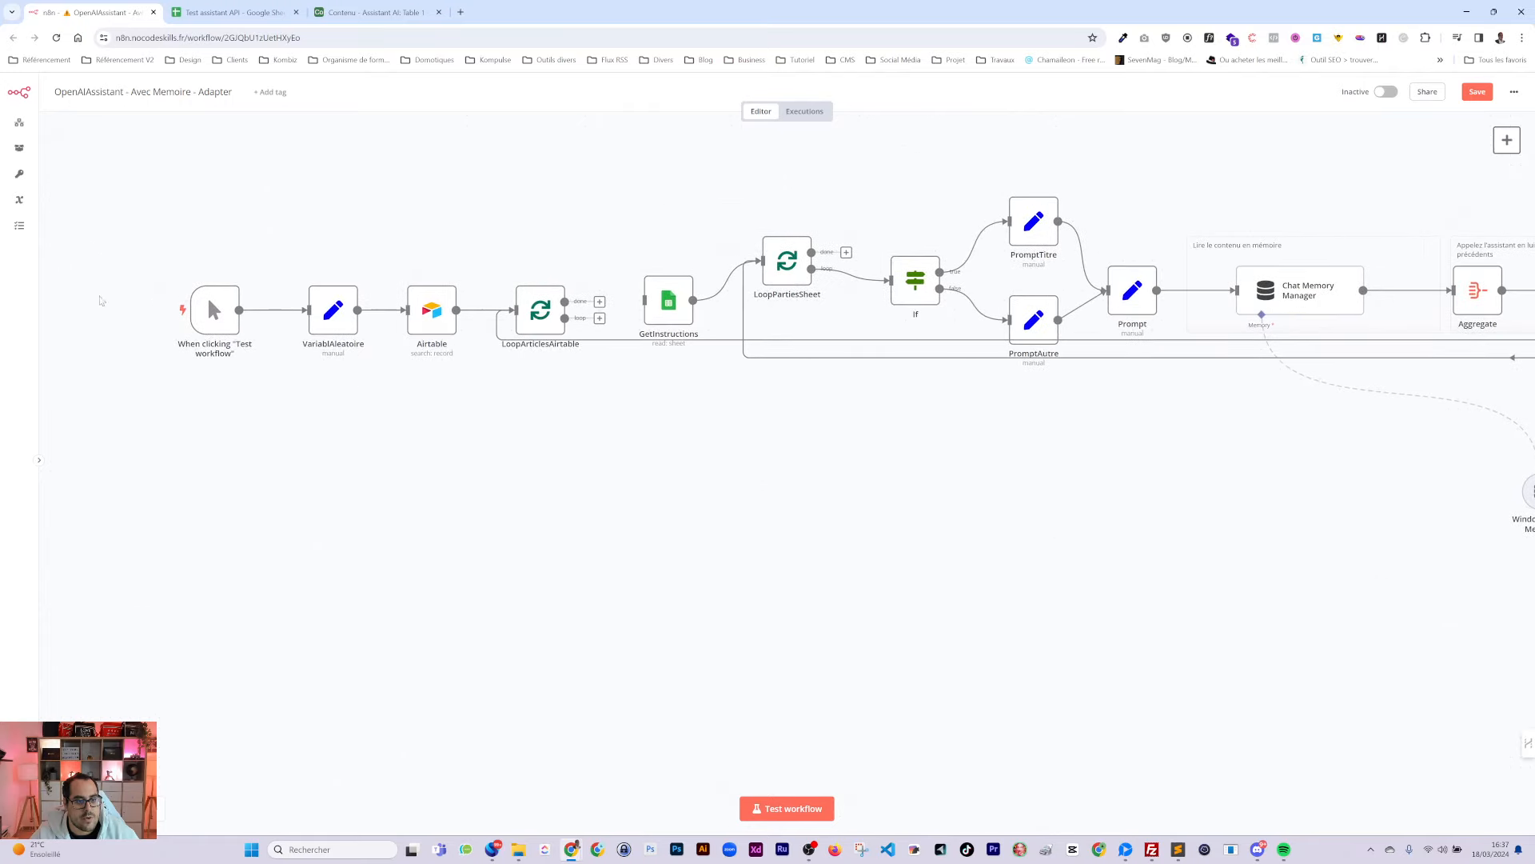
Make room after LoopArticlesAirtable and insert a copy of the VariablAleatoire node, connected between its loop output and GetInstructions
{"action": "left_click_drag", "start_coordinate": [122, 223], "coordinate": [600, 438]}
{"action": "left_click_drag", "start_coordinate": [342, 334], "coordinate": [253, 334]}
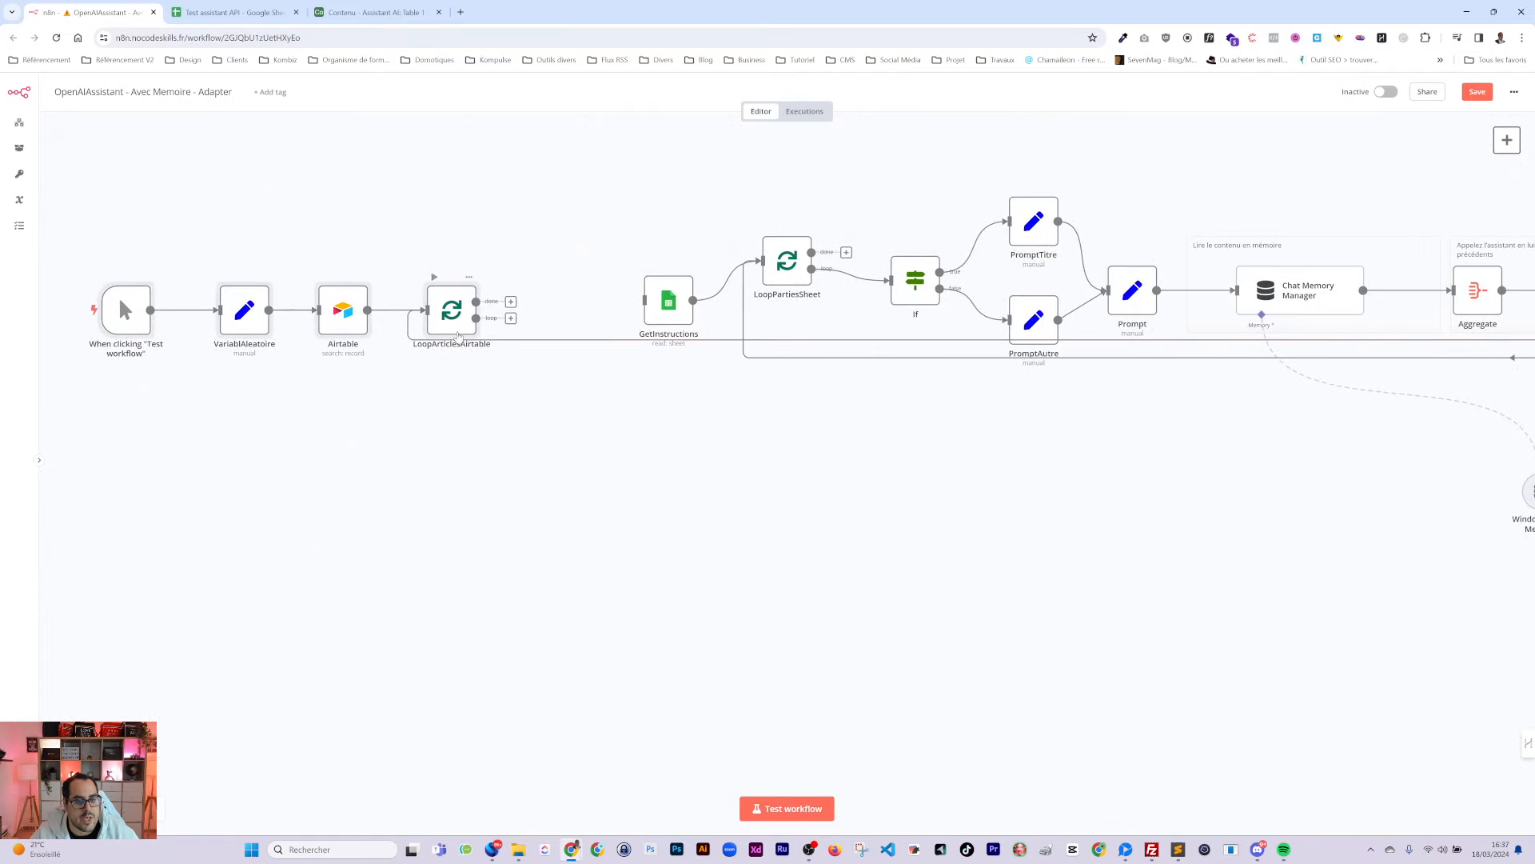
{"action": "left_click", "coordinate": [252, 320]}
{"action": "key", "text": "ctrl+c"}
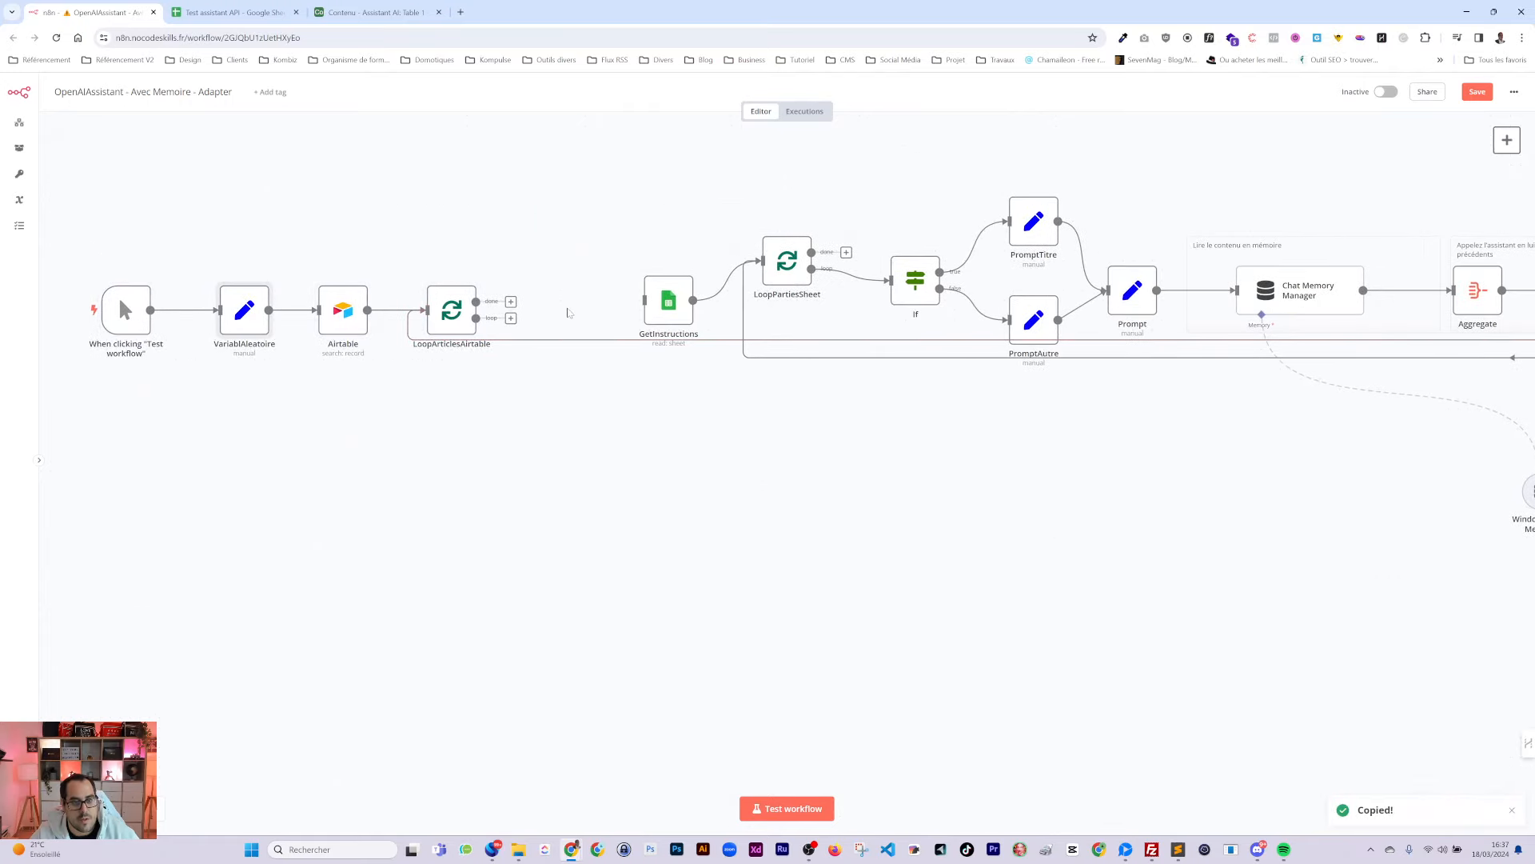
{"action": "key", "text": "ctrl+v"}
{"action": "left_click_drag", "start_coordinate": [602, 345], "coordinate": [573, 309]}
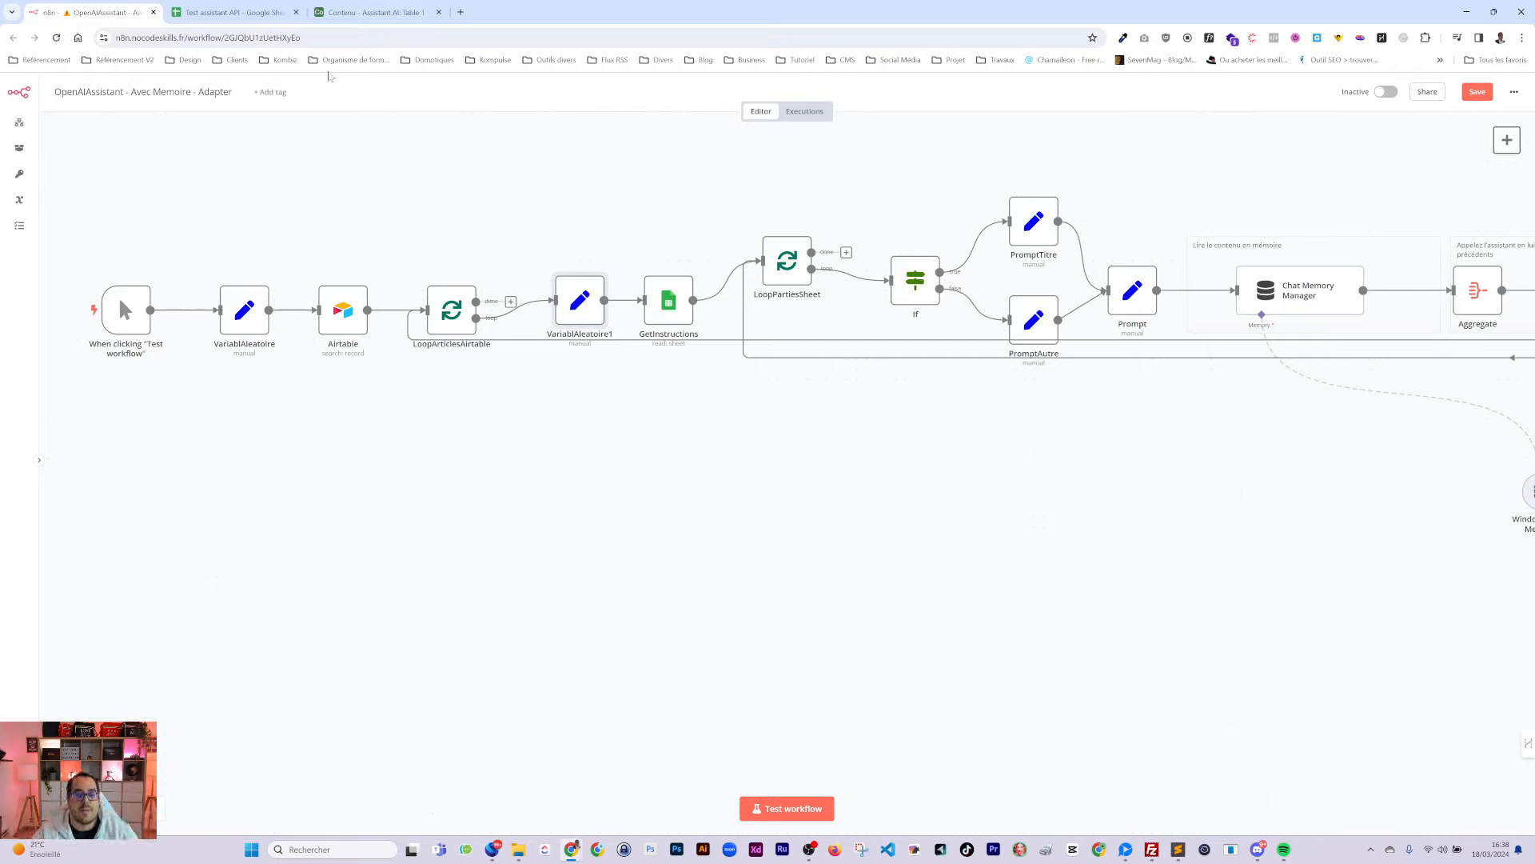
Delete the original VariablAleatoire node before Airtable and move the trigger node closer to Airtable
{"action": "left_click", "coordinate": [241, 323]}
{"action": "key", "text": "Delete"}
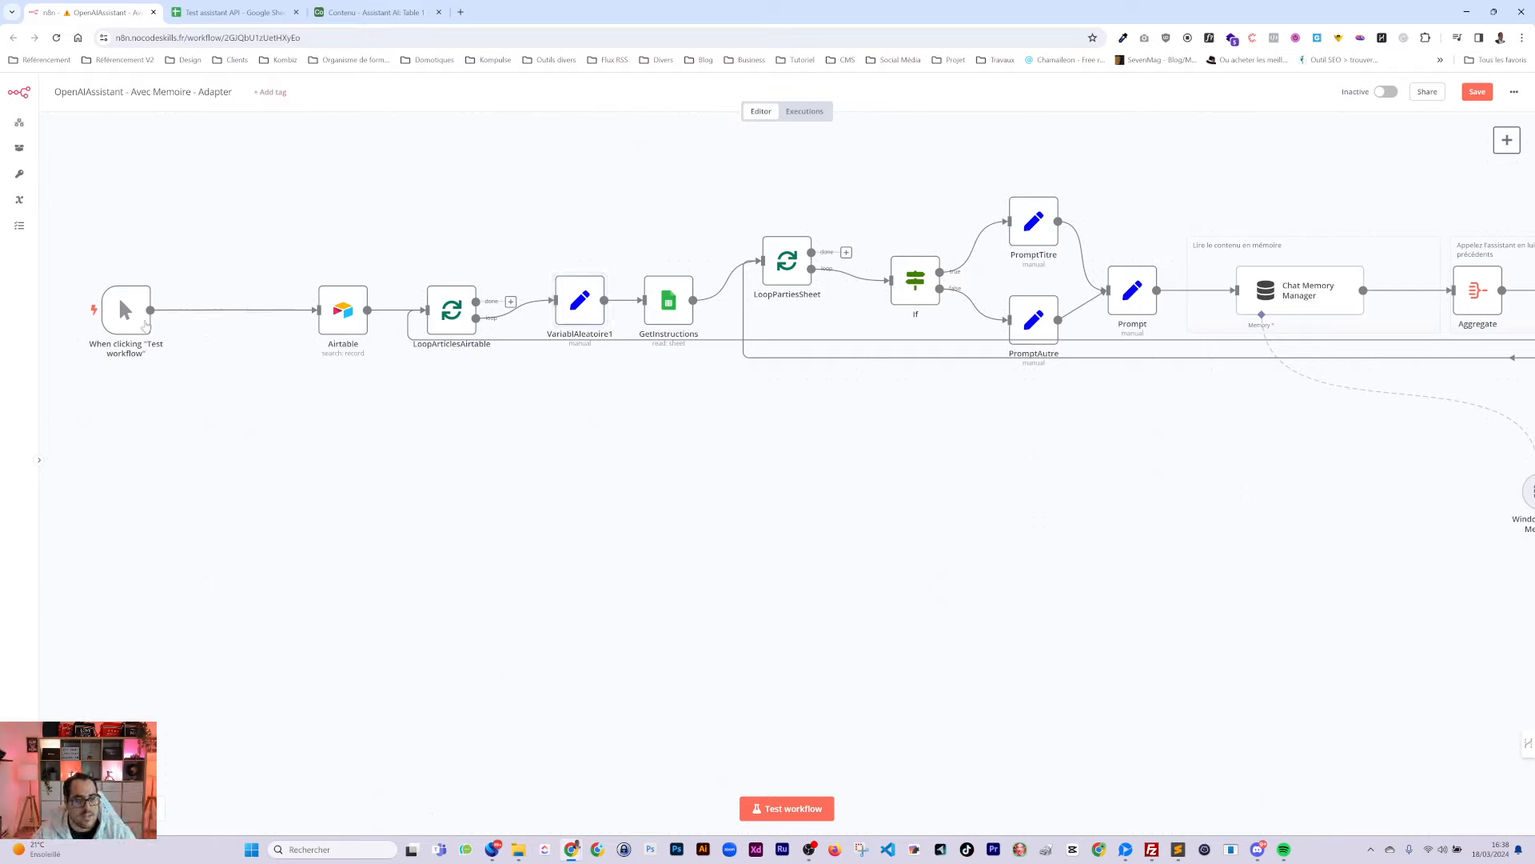
{"action": "left_click_drag", "start_coordinate": [127, 310], "coordinate": [225, 310]}
Rename the copied VariablAleatoire1 node as VariablAleatoire
{"action": "double_click", "coordinate": [579, 306]}
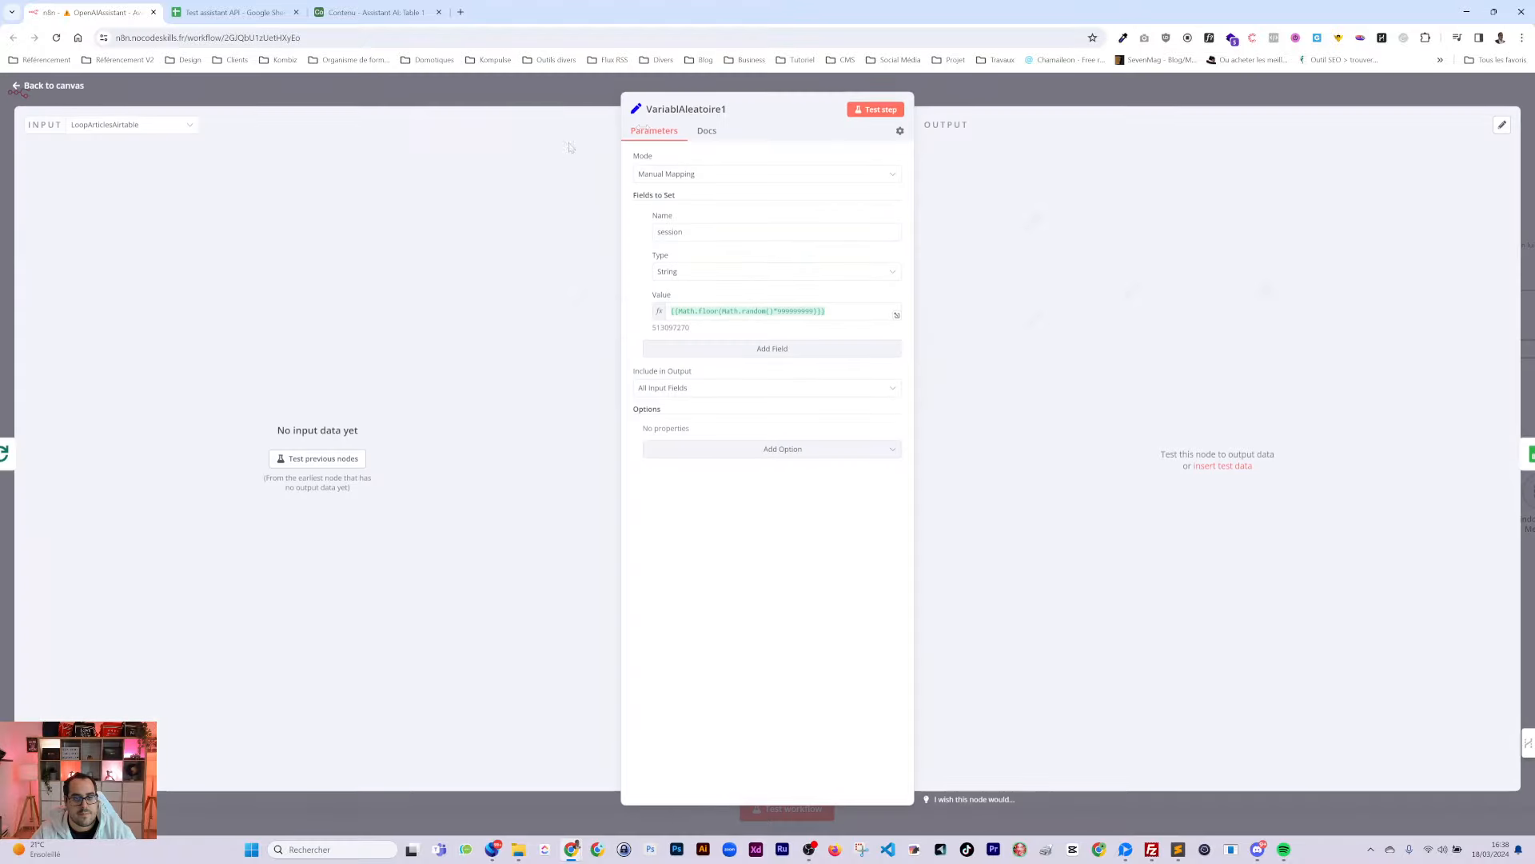
{"action": "left_click", "coordinate": [685, 109]}
{"action": "key", "text": "BackSpace"}
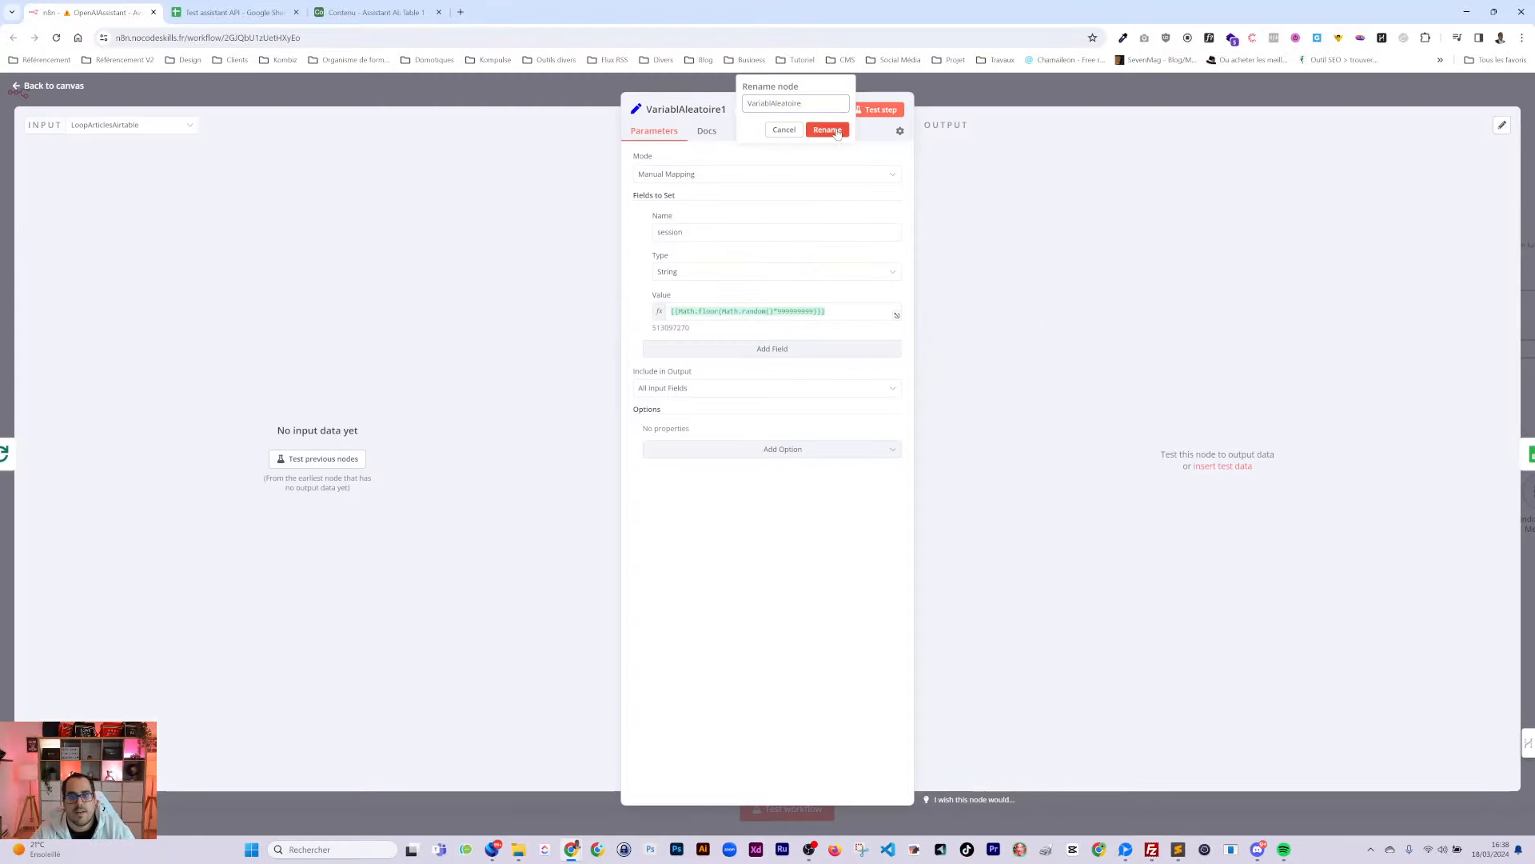
{"action": "left_click", "coordinate": [828, 129]}
{"action": "left_click", "coordinate": [614, 314]}
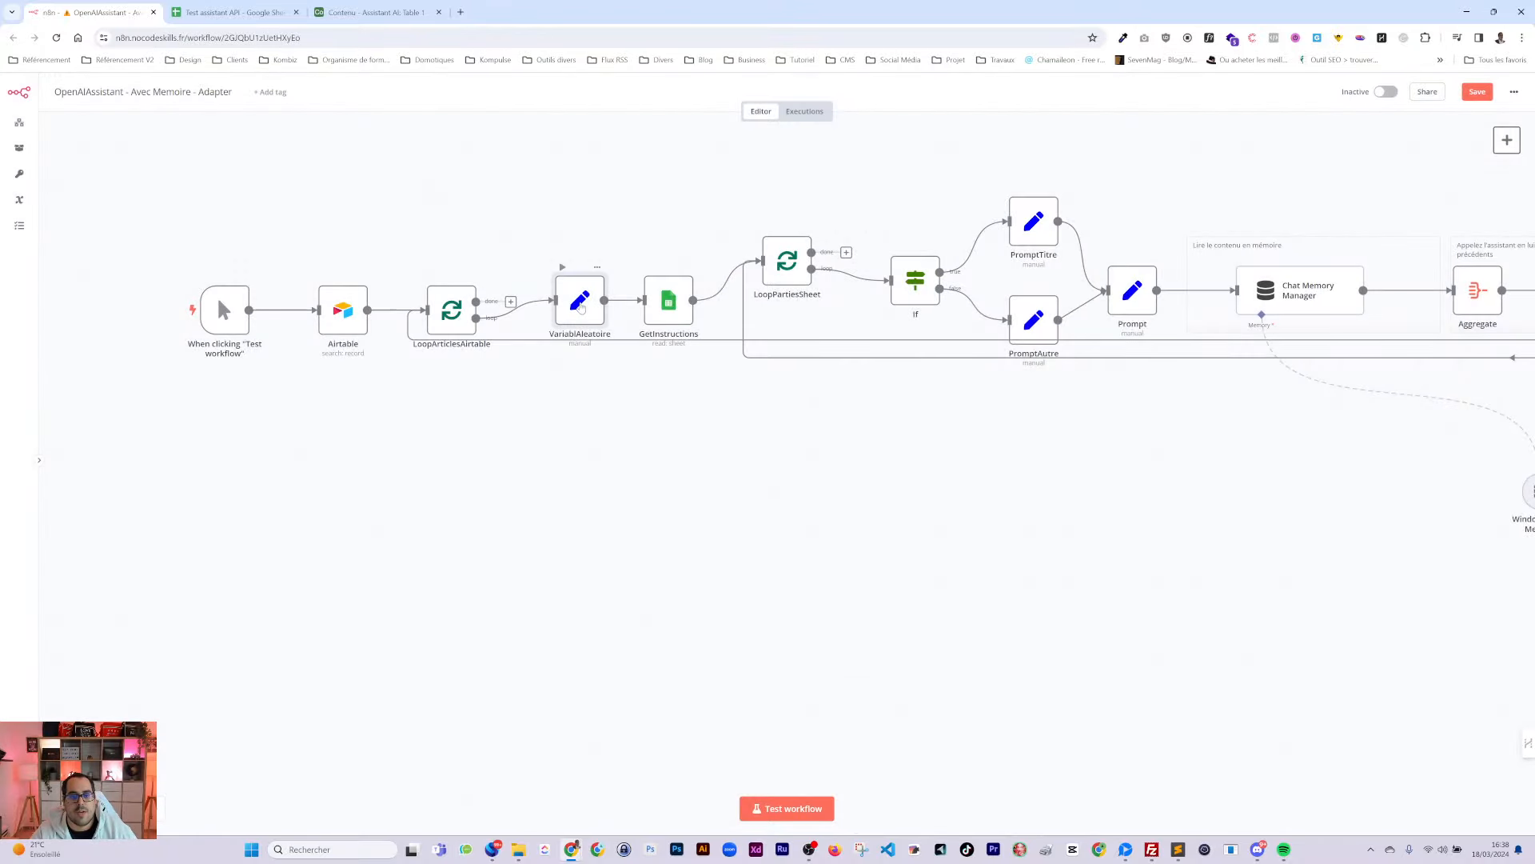
Check the session field in VariablAleatoire against the session ID expression in the Window Buffer Memory node
{"action": "double_click", "coordinate": [580, 304]}
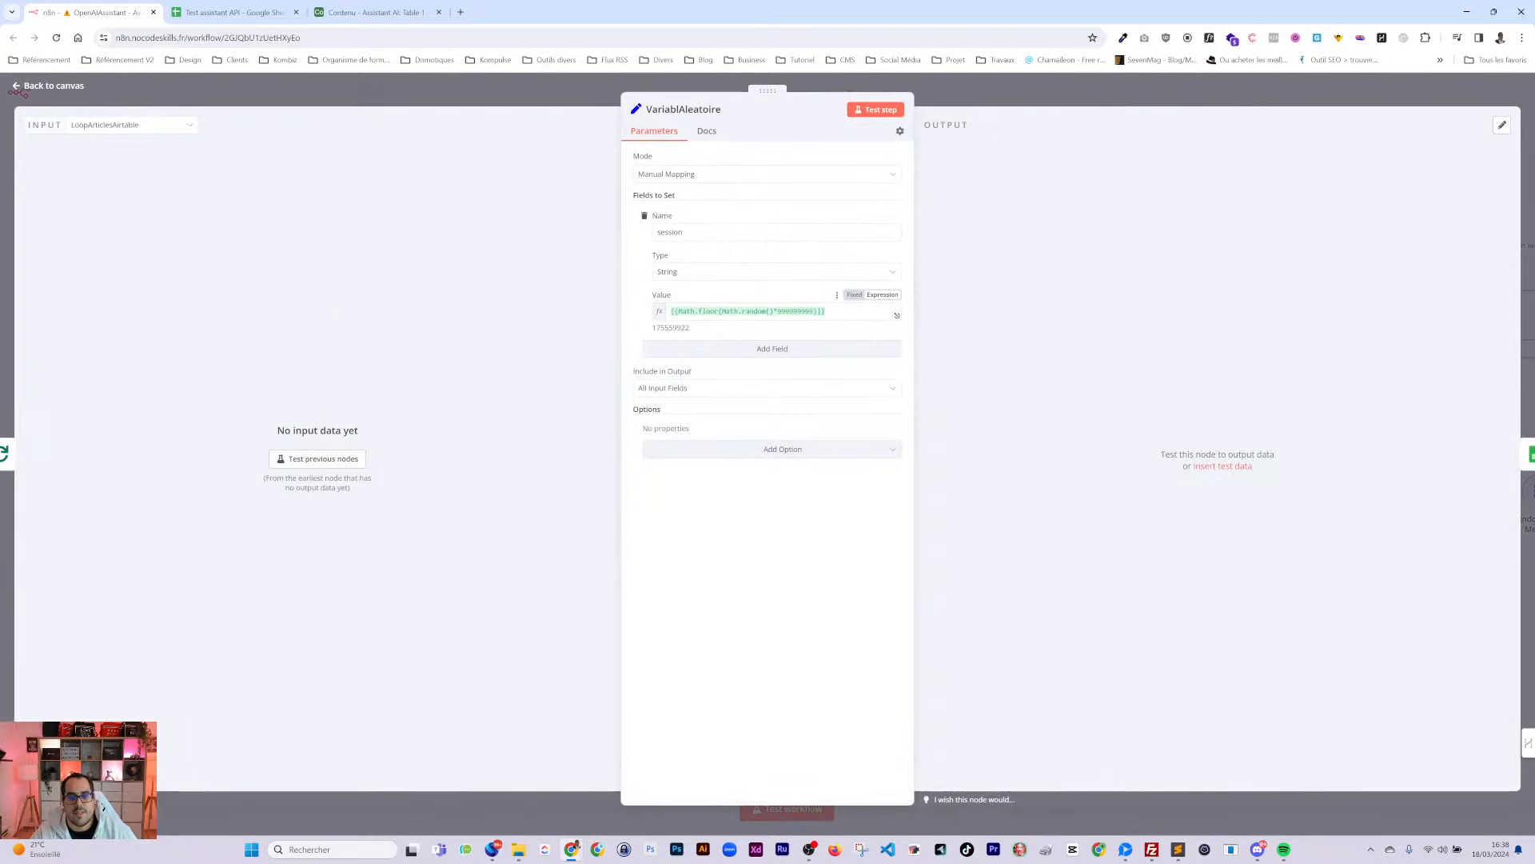
{"action": "left_click", "coordinate": [1049, 89]}
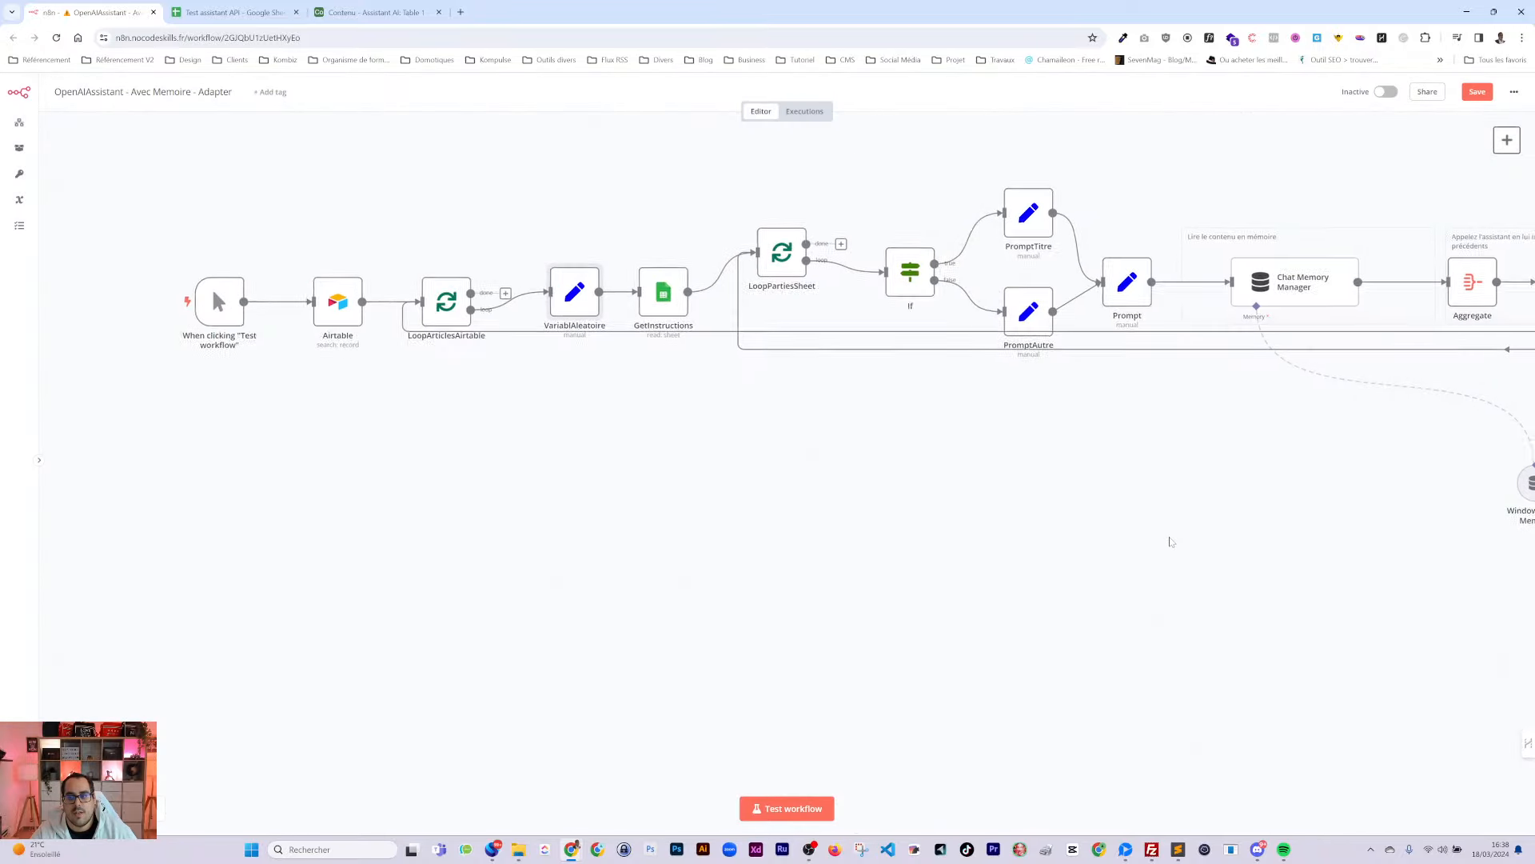
{"action": "double_click", "coordinate": [1057, 433]}
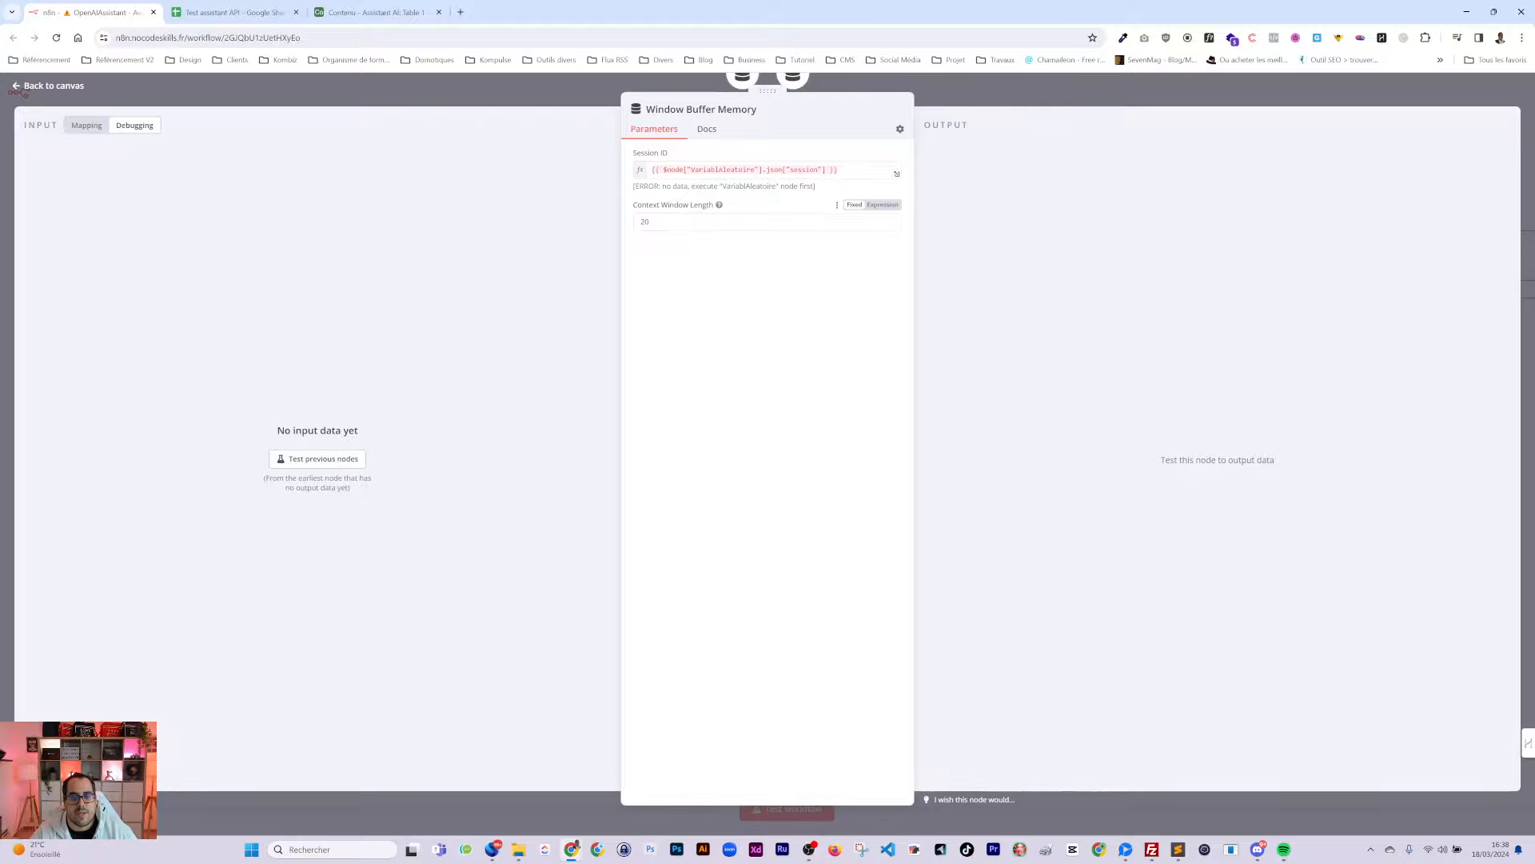
{"action": "key", "text": "Escape"}
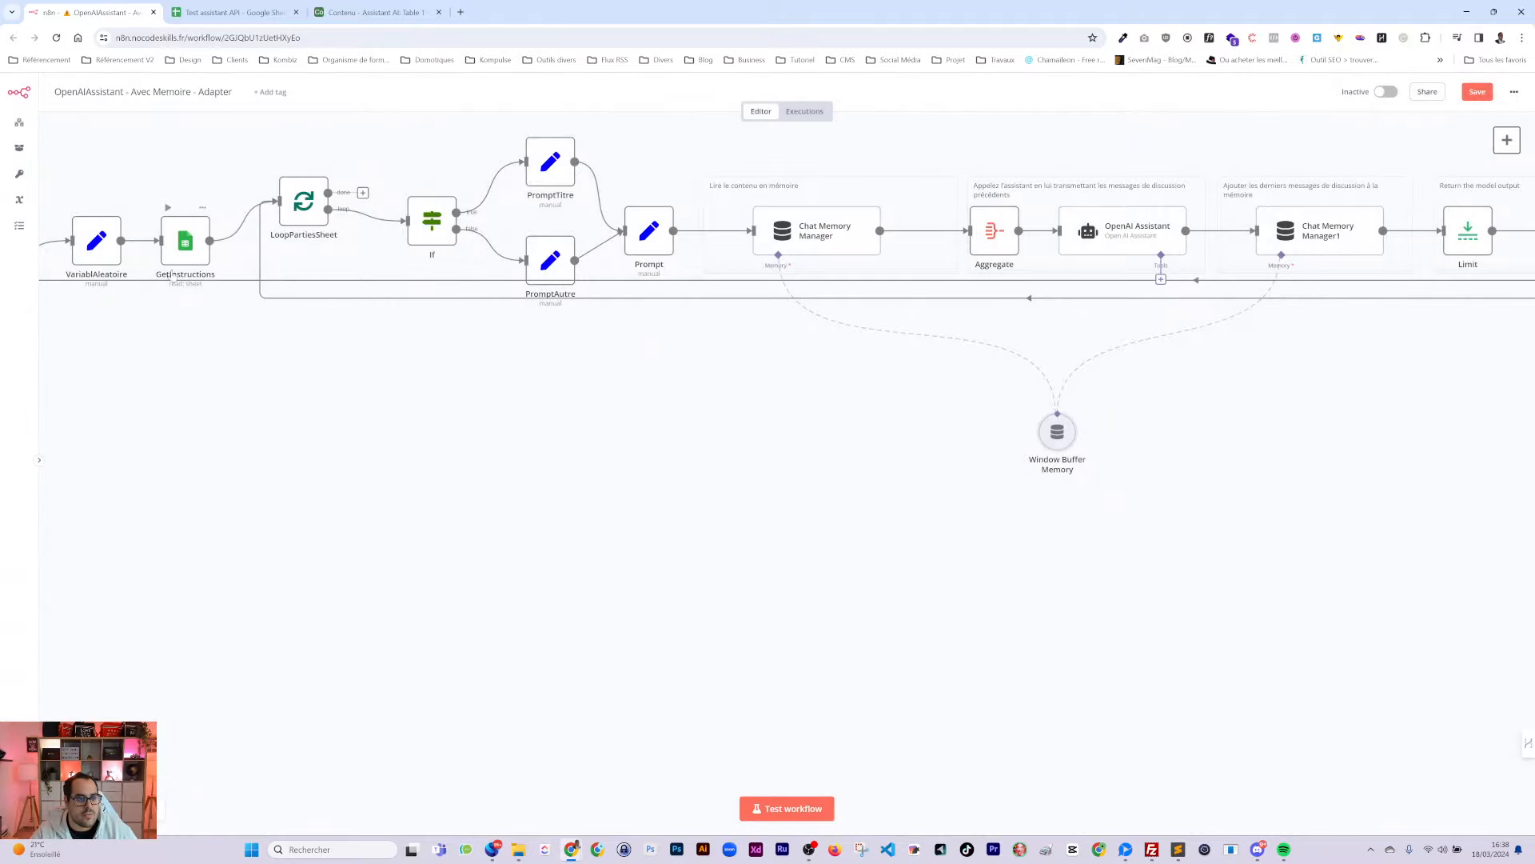
Prefix the random session value in the VariablAleatoire node with {{ $workflow.id }} and save the workflow
{"action": "left_click_drag", "start_coordinate": [186, 416], "coordinate": [474, 455]}
{"action": "double_click", "coordinate": [383, 276]}
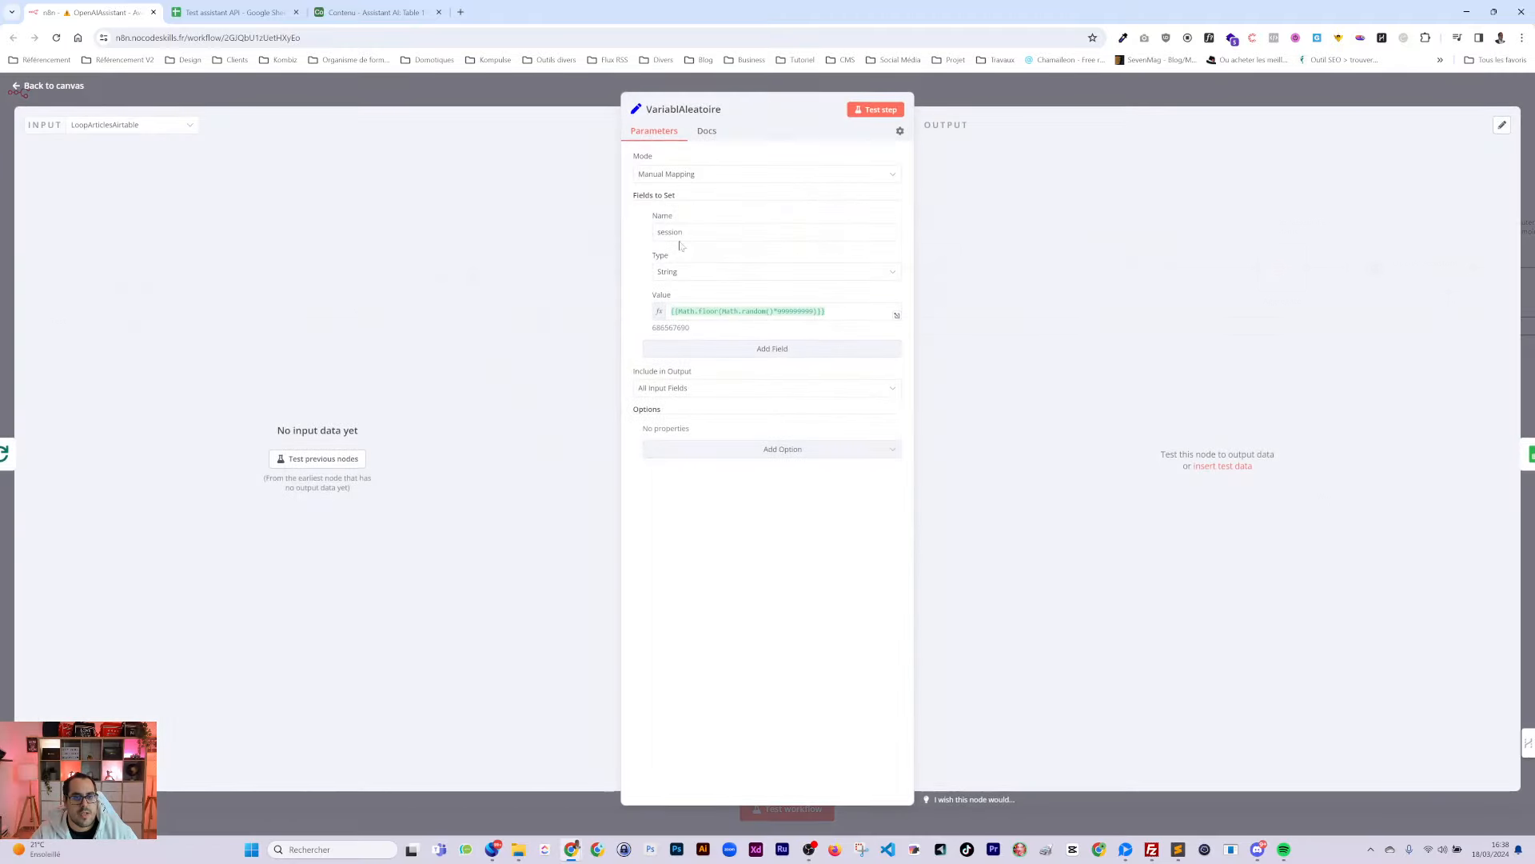
{"action": "left_click", "coordinate": [894, 312]}
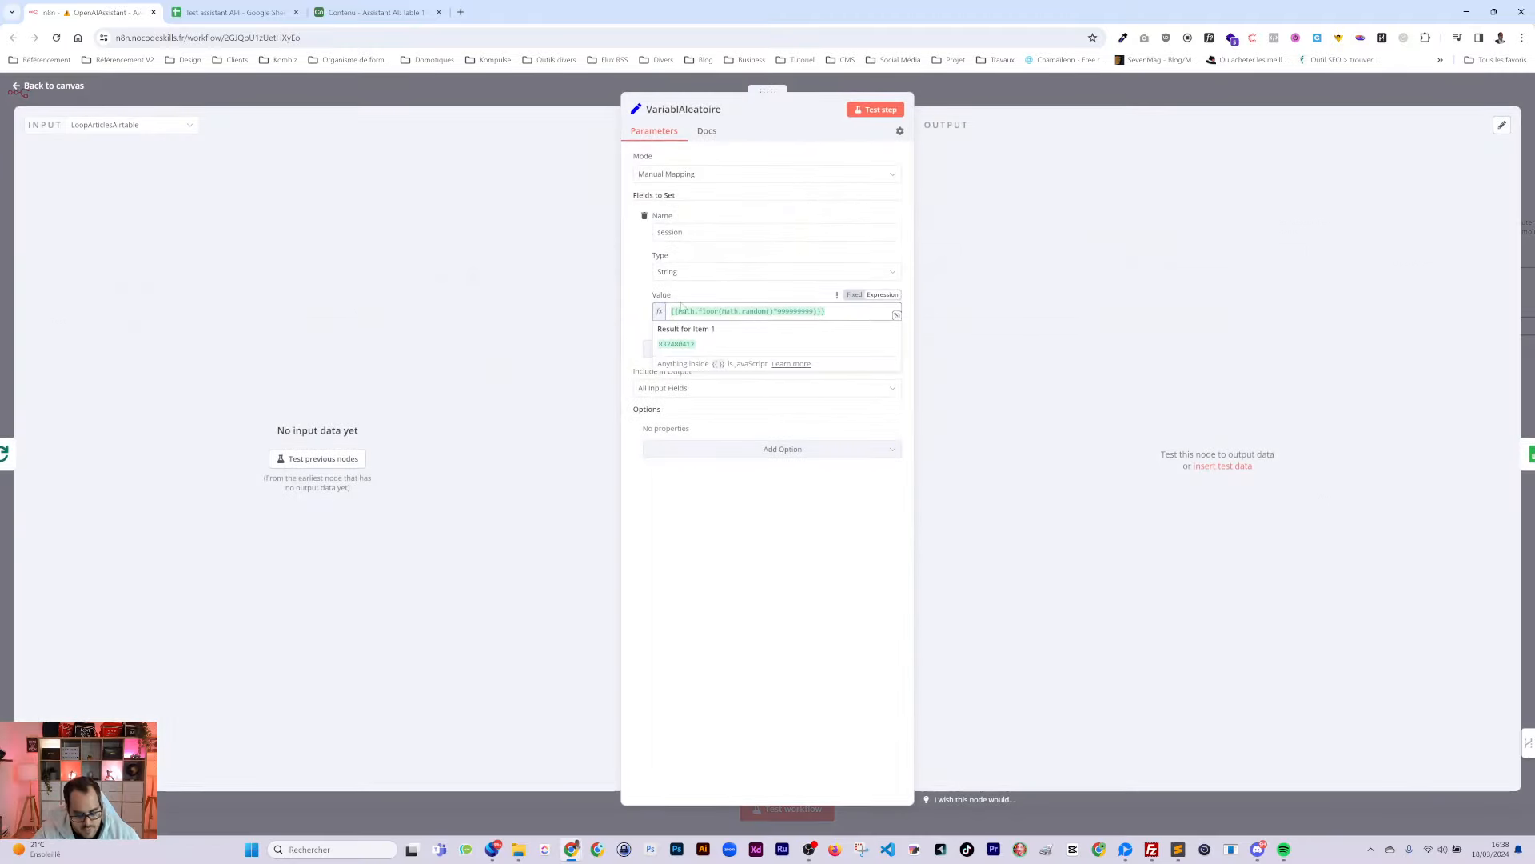
{"action": "type", "text": "{{"}
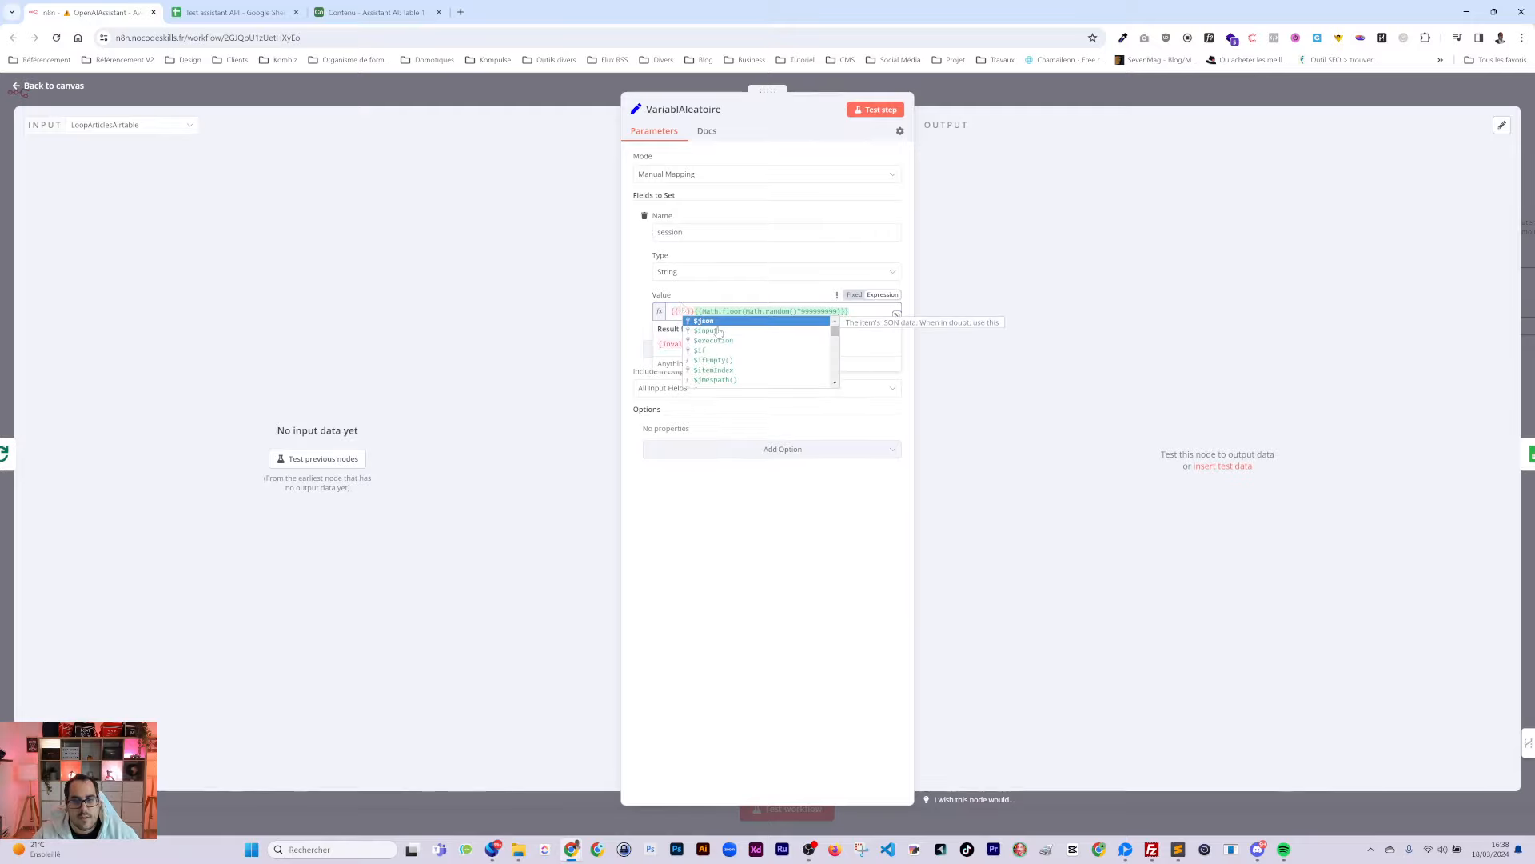
{"action": "scroll", "coordinate": [719, 352], "scroll_direction": "down", "scroll_amount": 3}
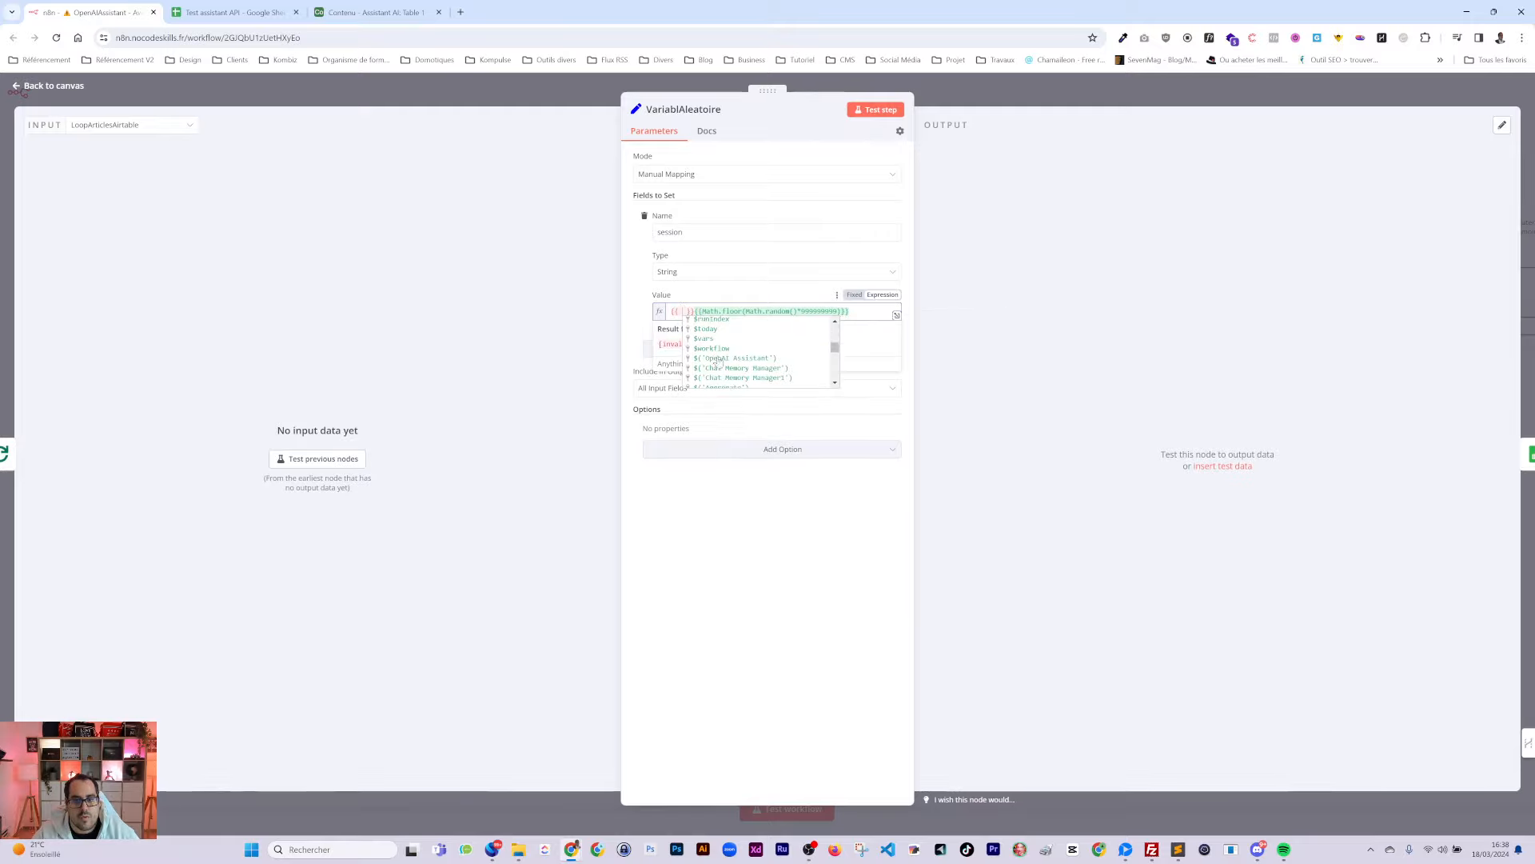
{"action": "left_click", "coordinate": [714, 349]}
{"action": "type", "text": "."}
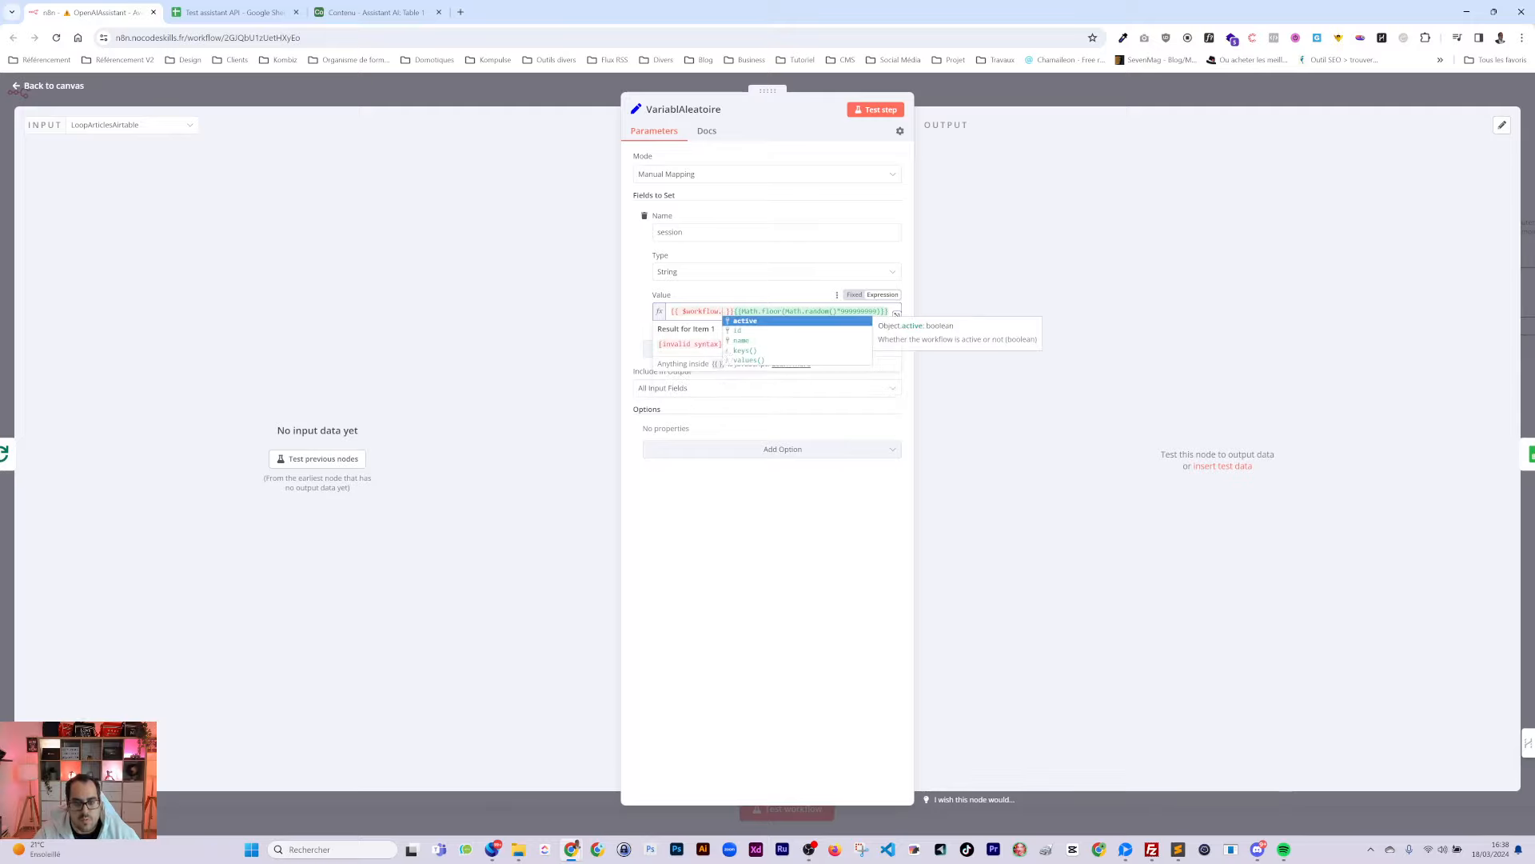
{"action": "left_click", "coordinate": [737, 330]}
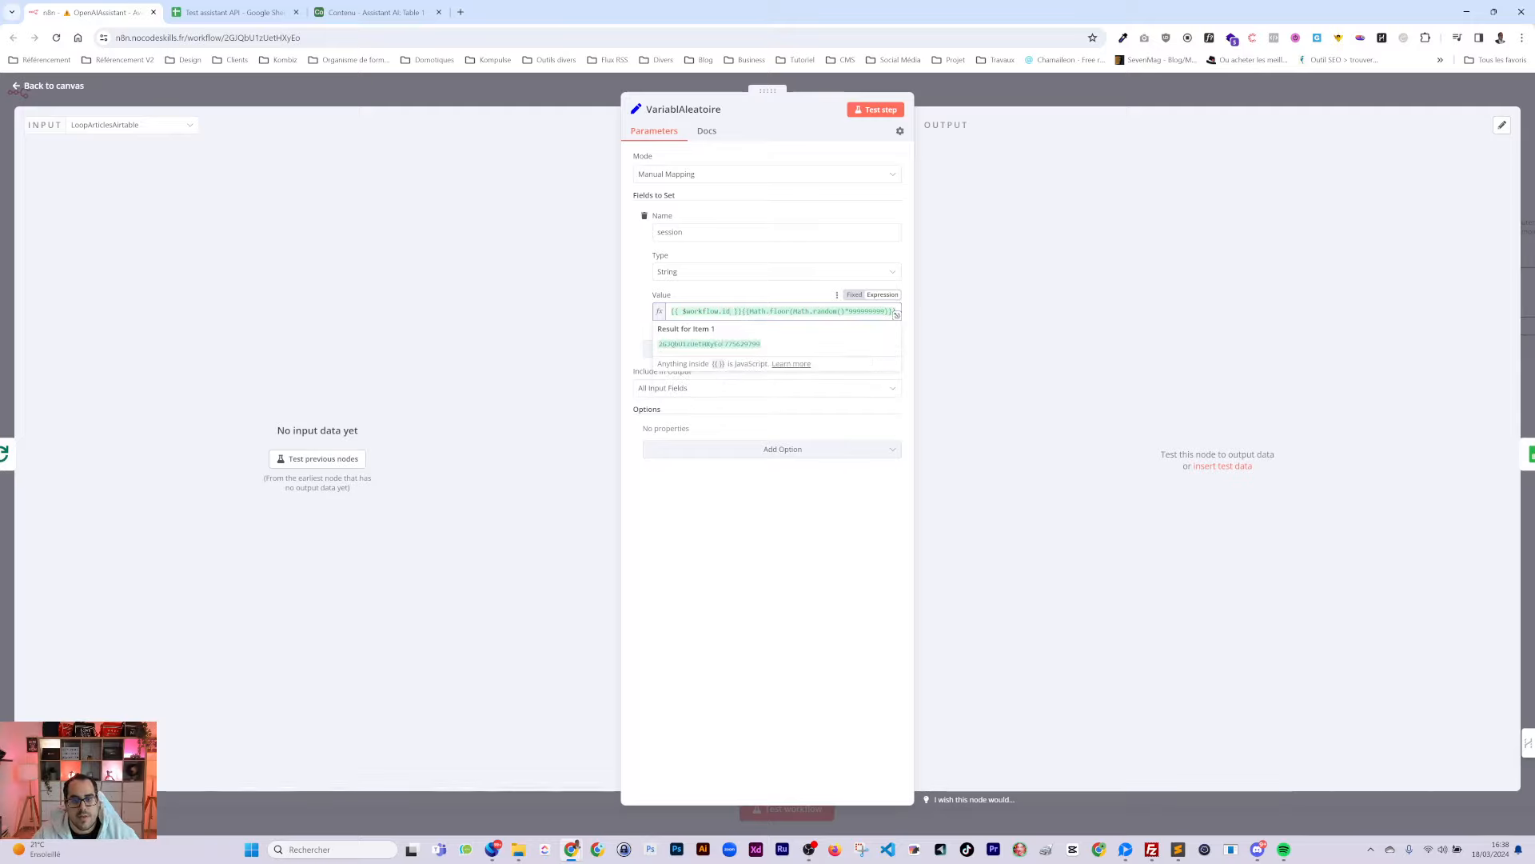
{"action": "left_click", "coordinate": [804, 567]}
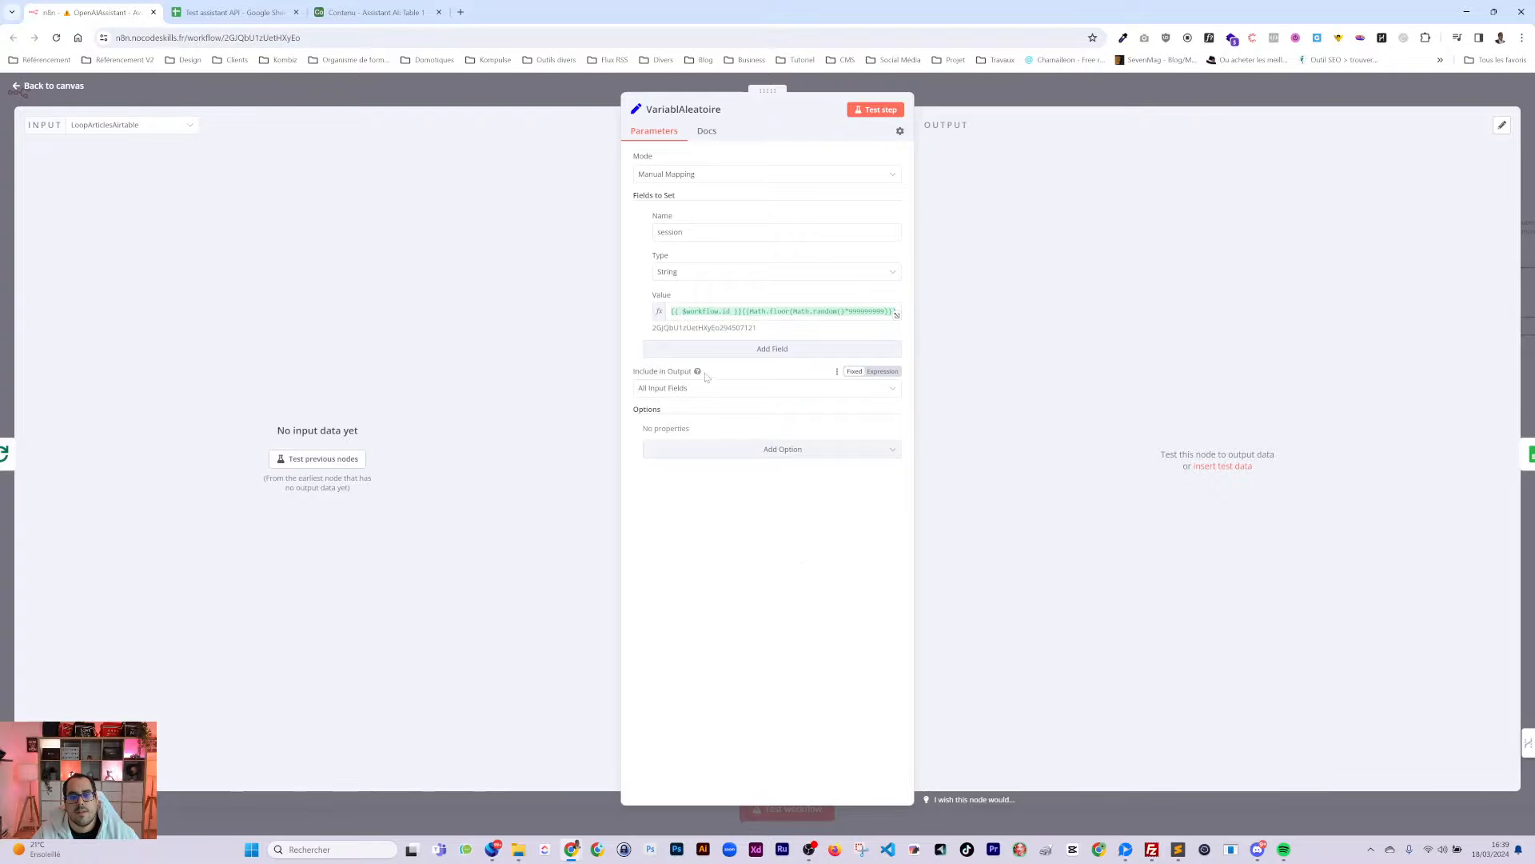
{"action": "key", "text": "Escape"}
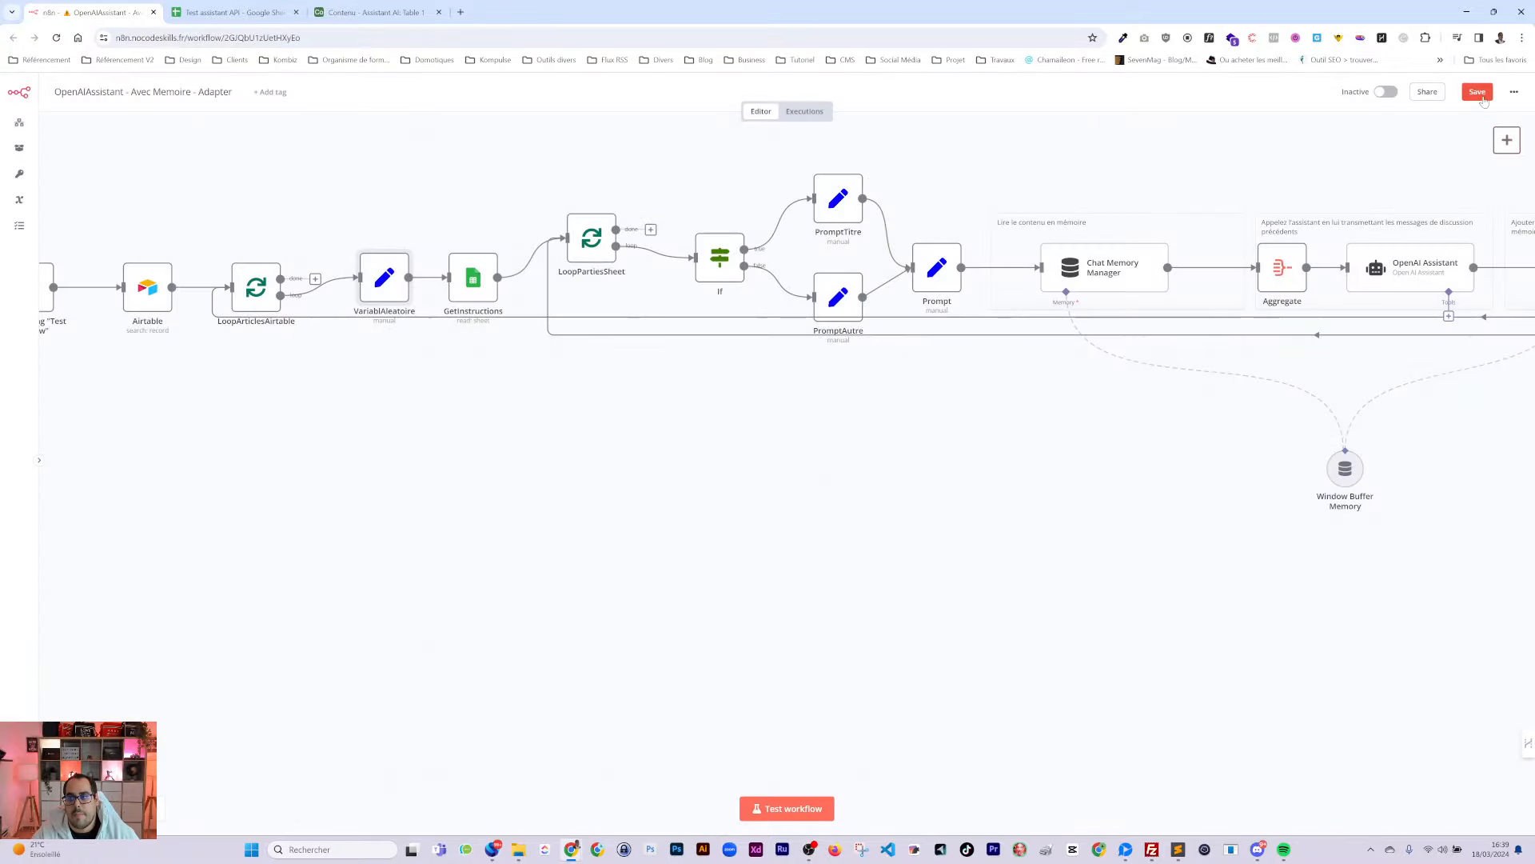
{"action": "mouse_move", "coordinate": [482, 515]}
{"action": "left_mouse_down"}
{"action": "mouse_move", "coordinate": [549, 531]}
{"action": "mouse_move", "coordinate": [472, 539]}
{"action": "left_mouse_up"}
{"action": "left_click_drag", "start_coordinate": [1030, 531], "coordinate": [951, 570]}
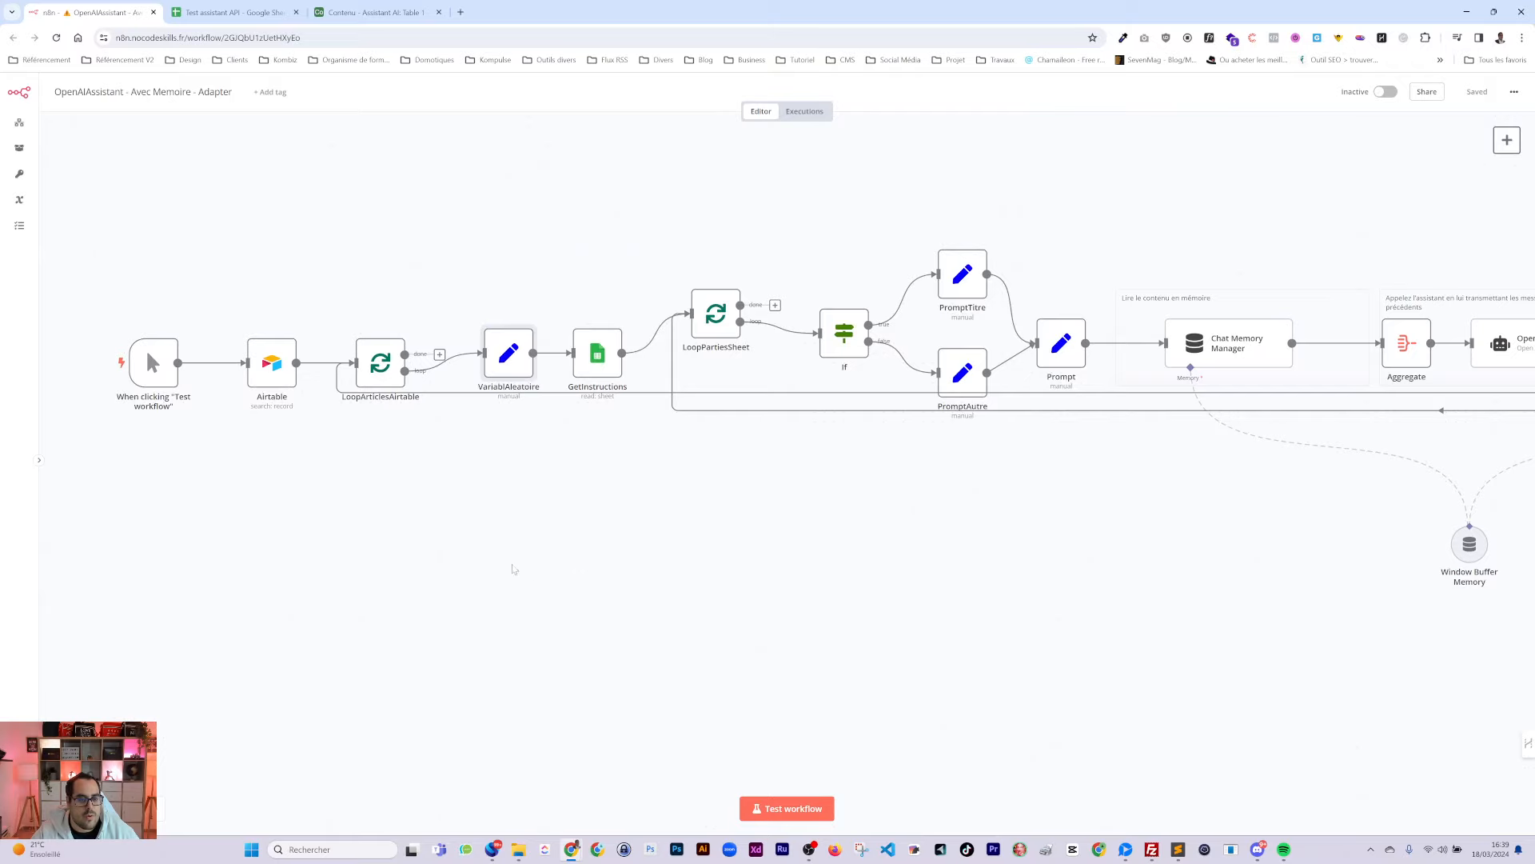
Switch to the Test assistant API spreadsheet and widen column A to fit the full prompt texts
{"action": "left_click", "coordinate": [232, 12]}
{"action": "left_click", "coordinate": [169, 347]}
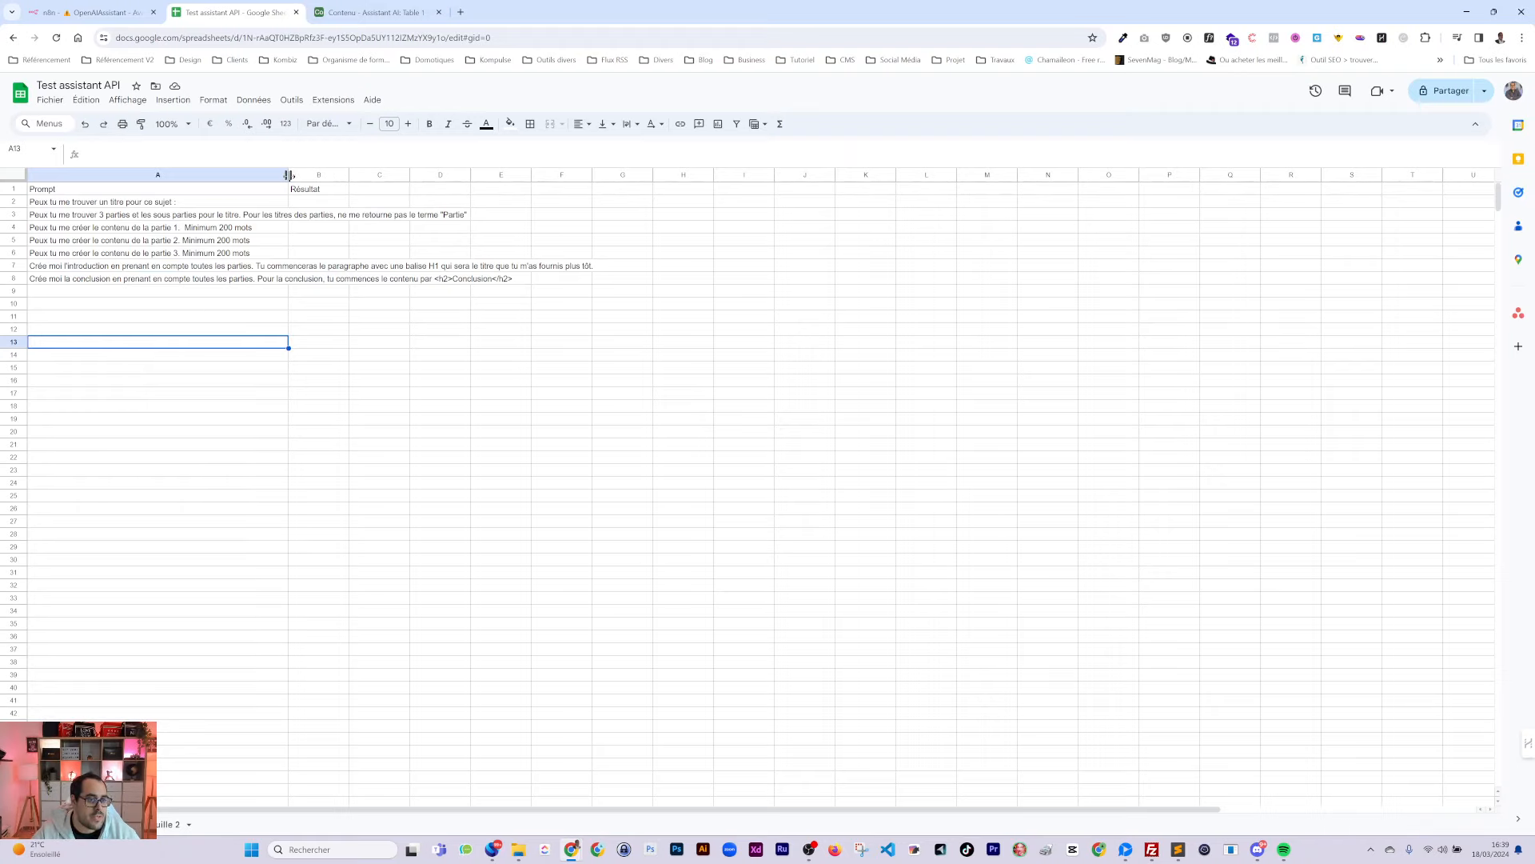
{"action": "left_click_drag", "start_coordinate": [289, 176], "coordinate": [642, 196]}
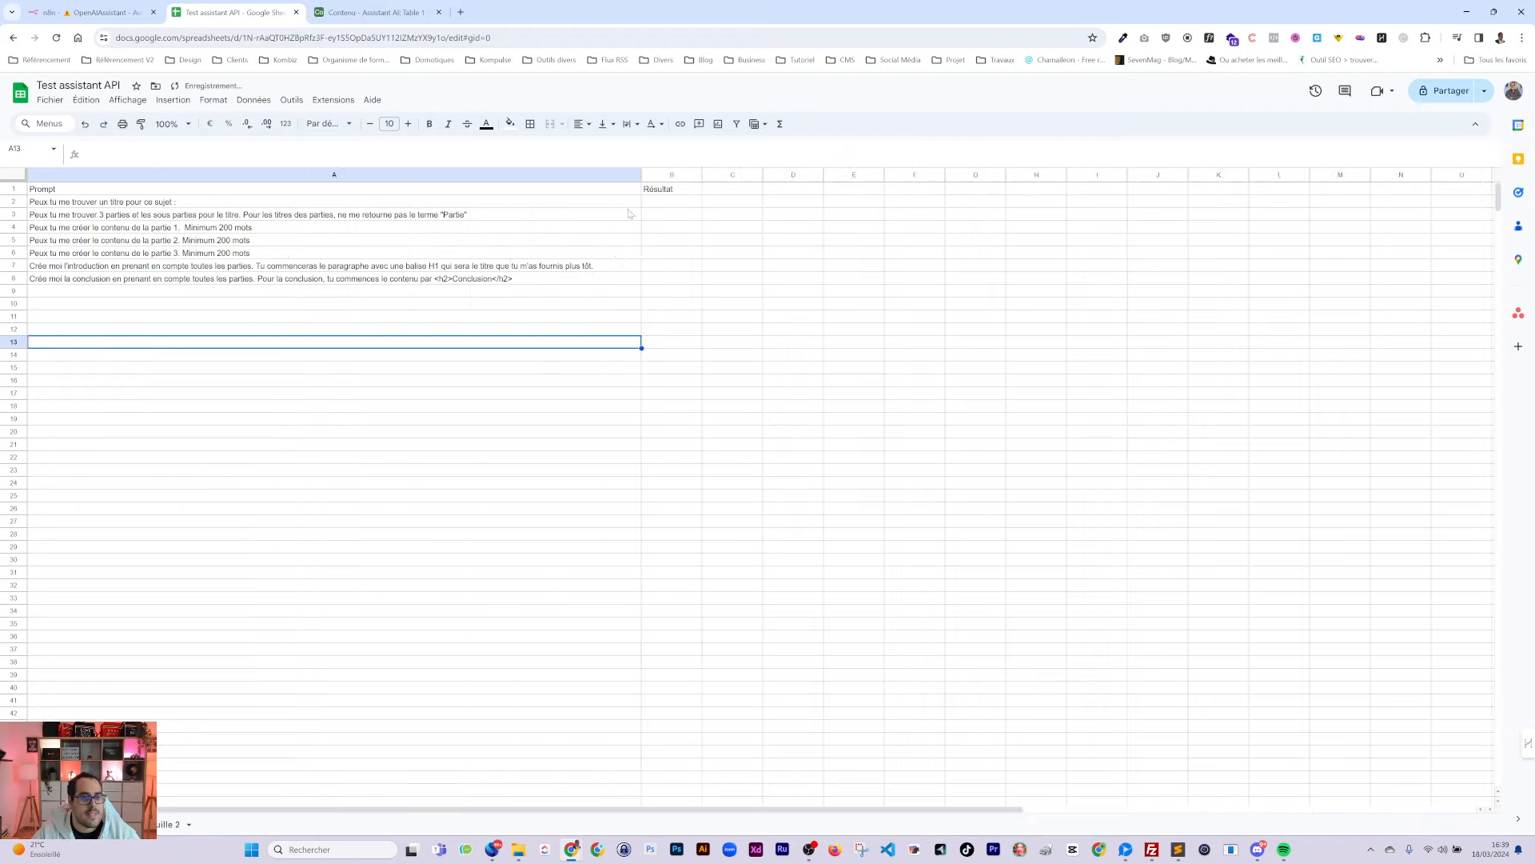
{"action": "double_click", "coordinate": [96, 201]}
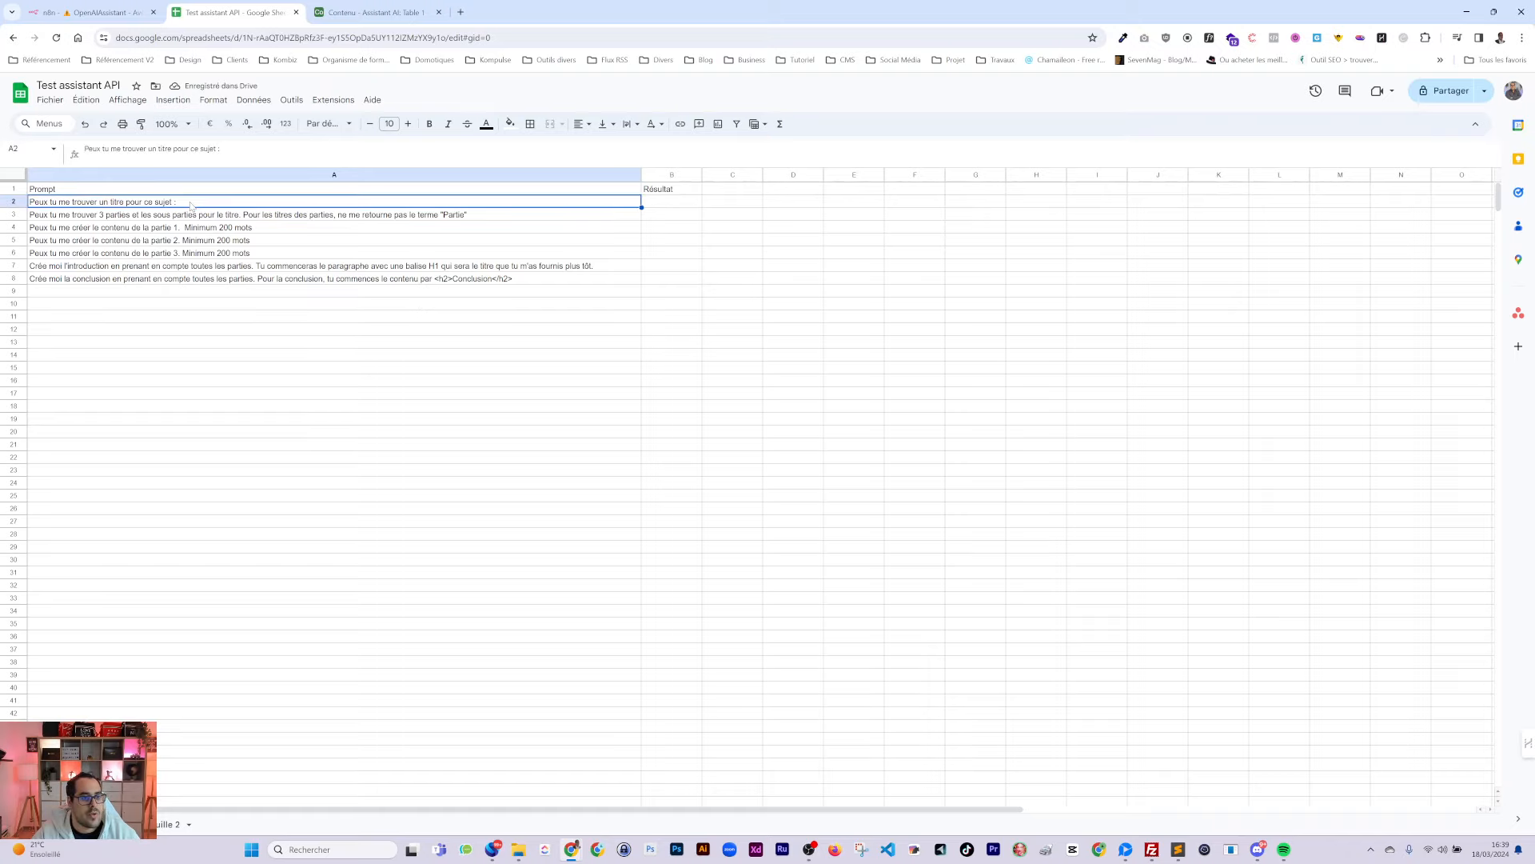
Switch to the Airtable base and enter the keyword "vendre sur amazon" in the first record with status "A créer"
{"action": "left_click", "coordinate": [379, 13]}
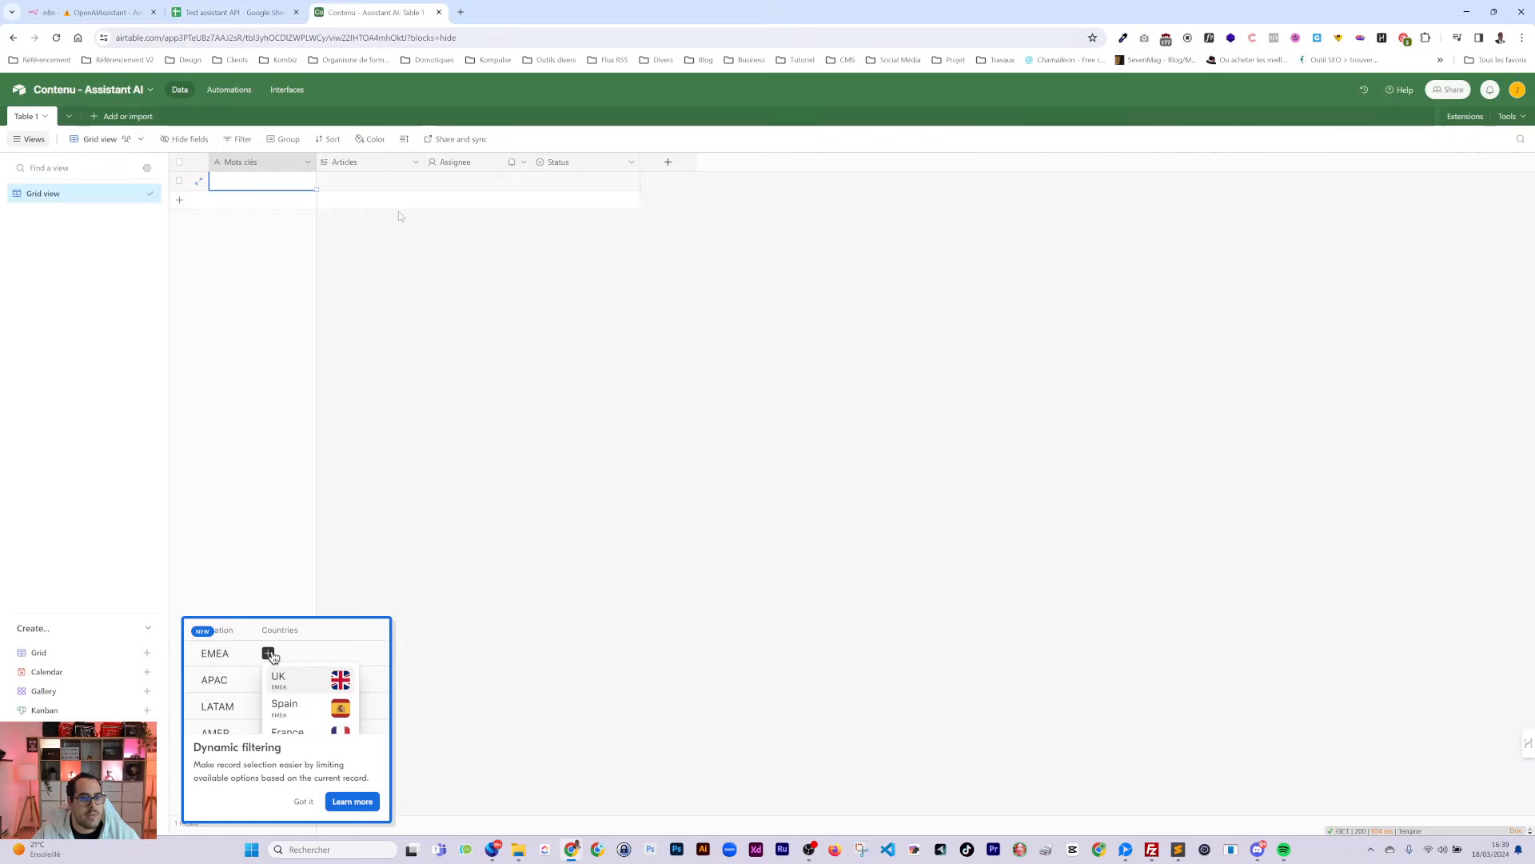
{"action": "left_click", "coordinate": [256, 189]}
{"action": "type", "text": "v"}
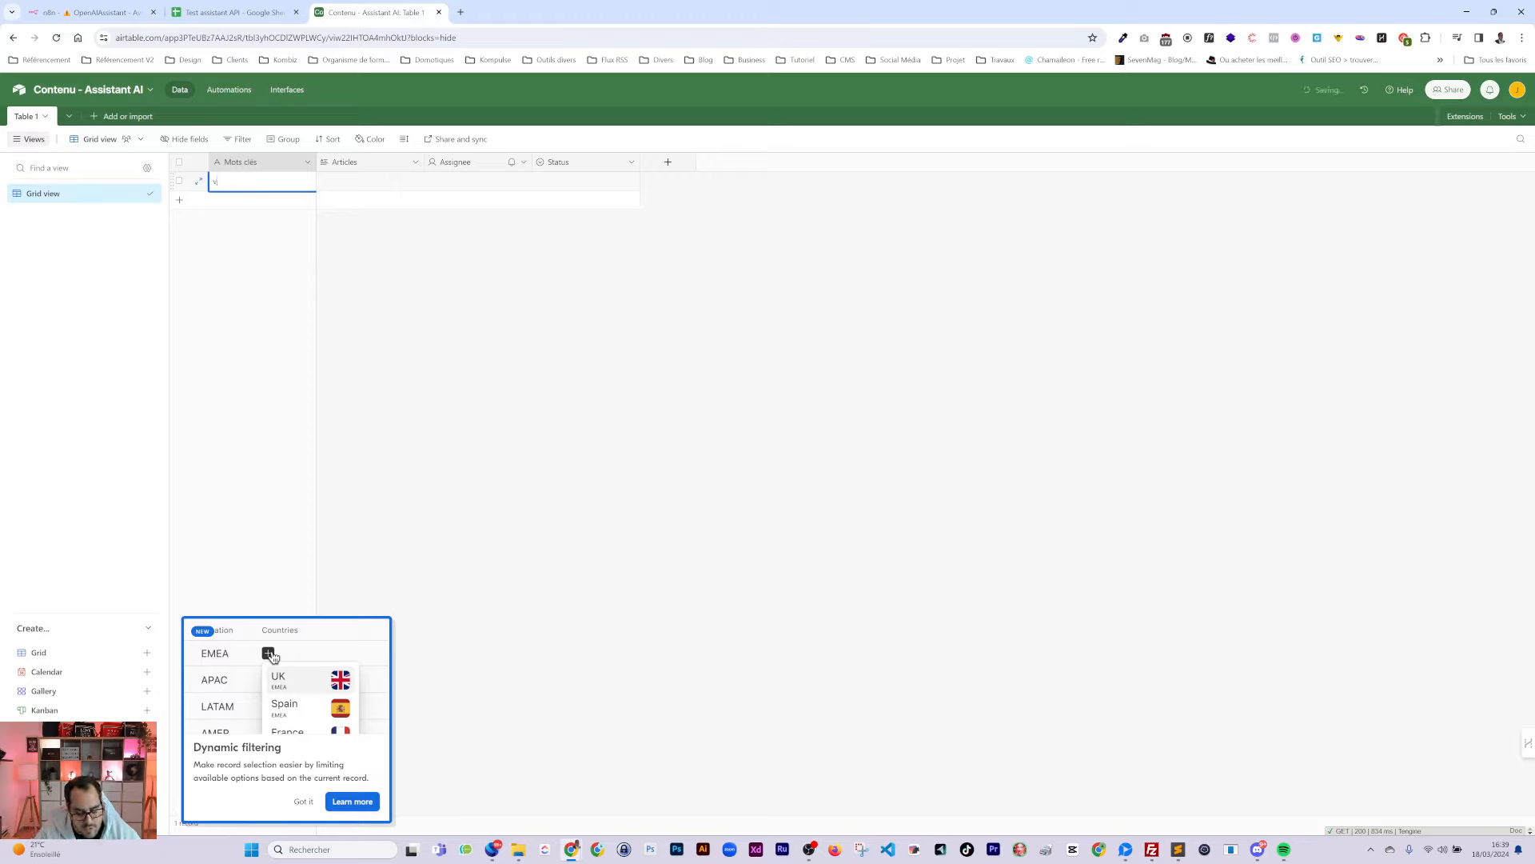
{"action": "type", "text": "endre sur amazon"}
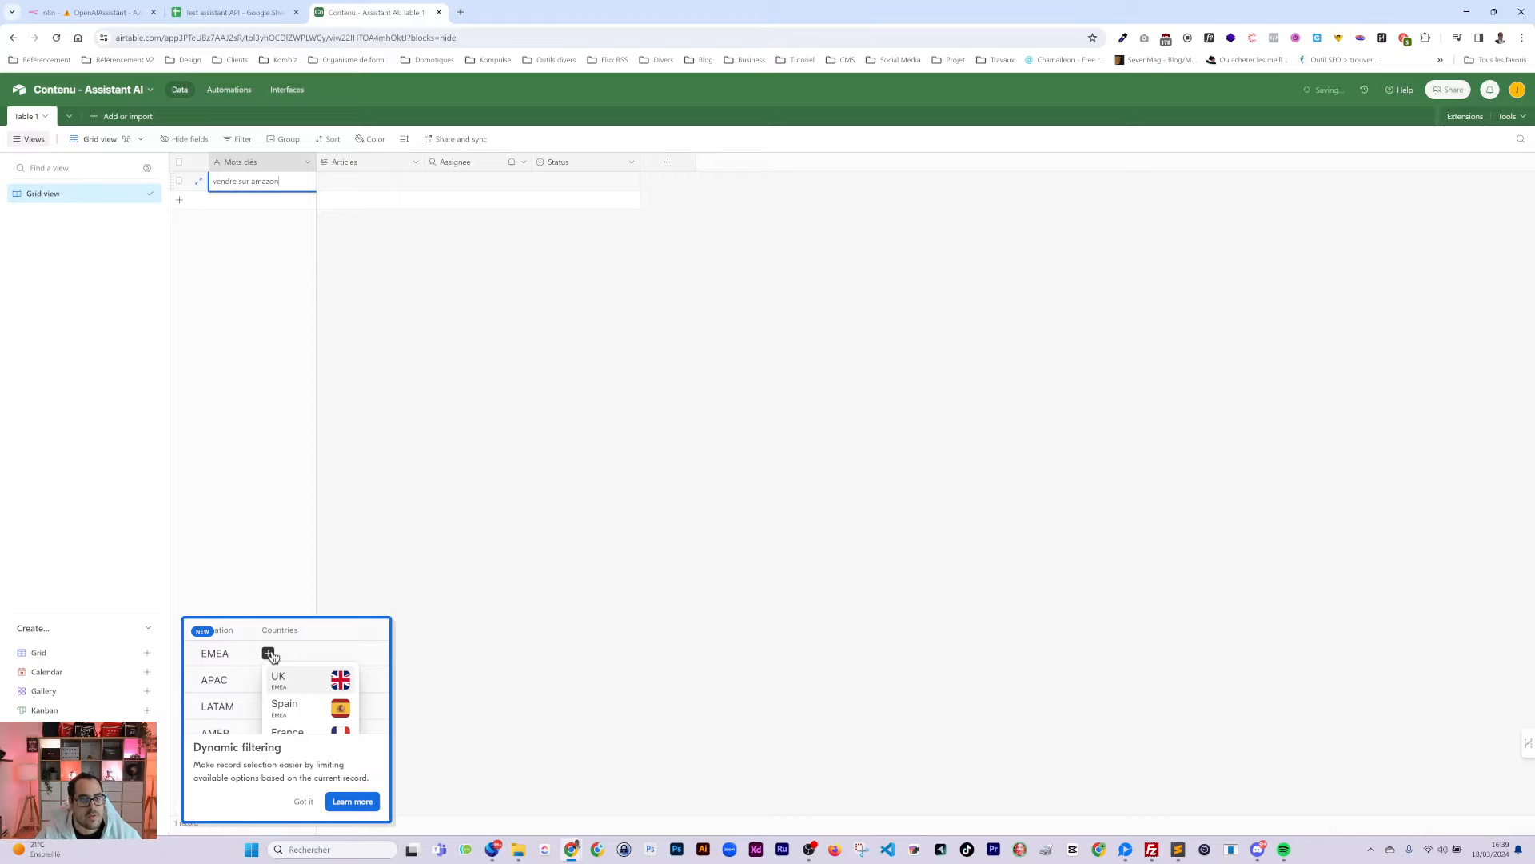
{"action": "left_click", "coordinate": [543, 210]}
{"action": "left_click", "coordinate": [560, 186]}
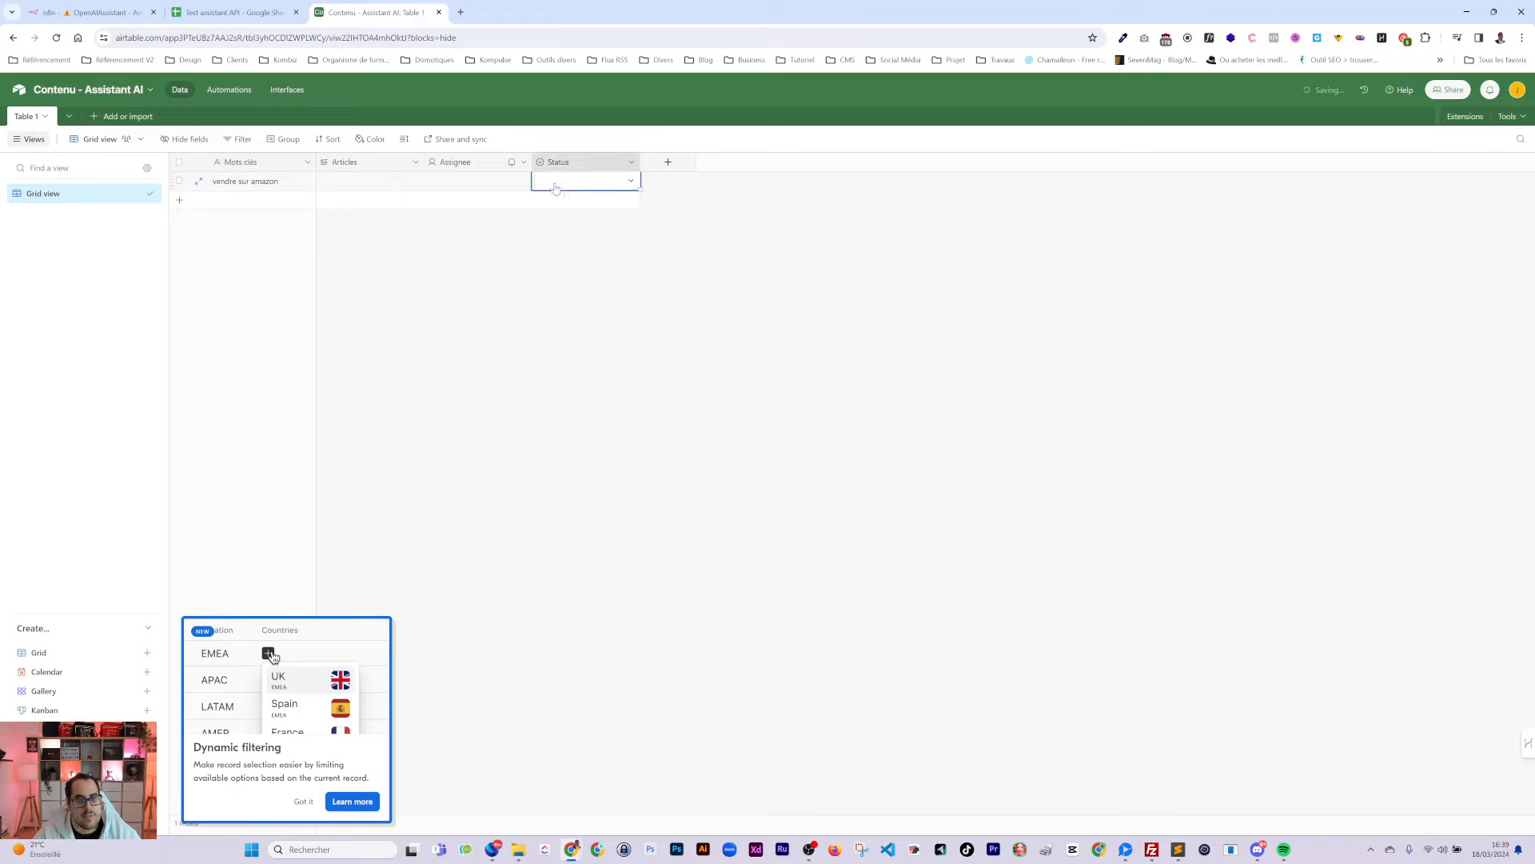
{"action": "left_click", "coordinate": [555, 188]}
{"action": "left_click", "coordinate": [555, 243]}
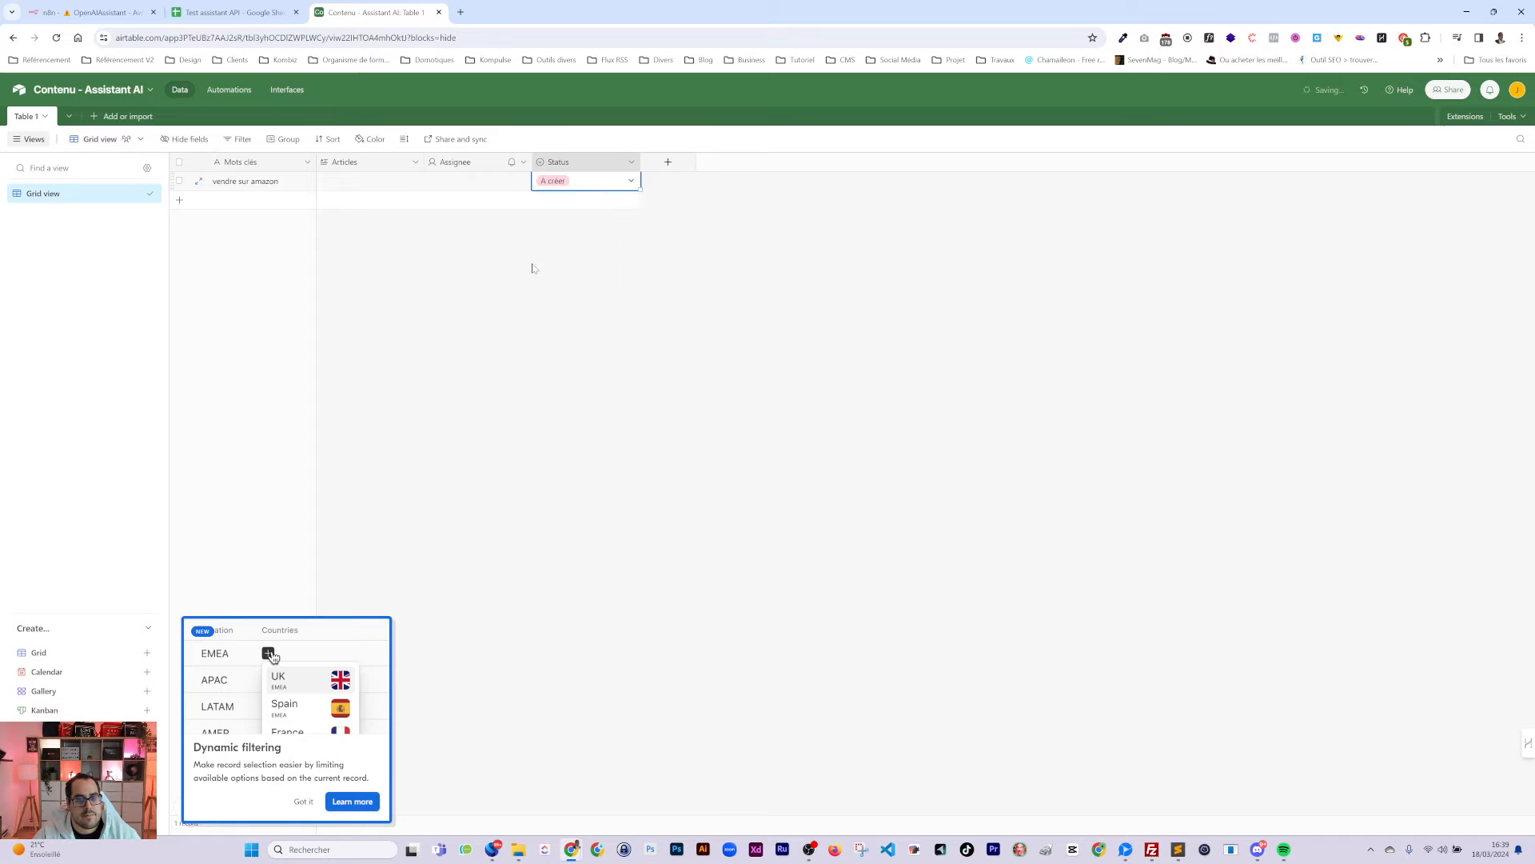
Return to the Test assistant API spreadsheet and review the title prompt and the Résultat column
{"action": "left_click", "coordinate": [232, 12]}
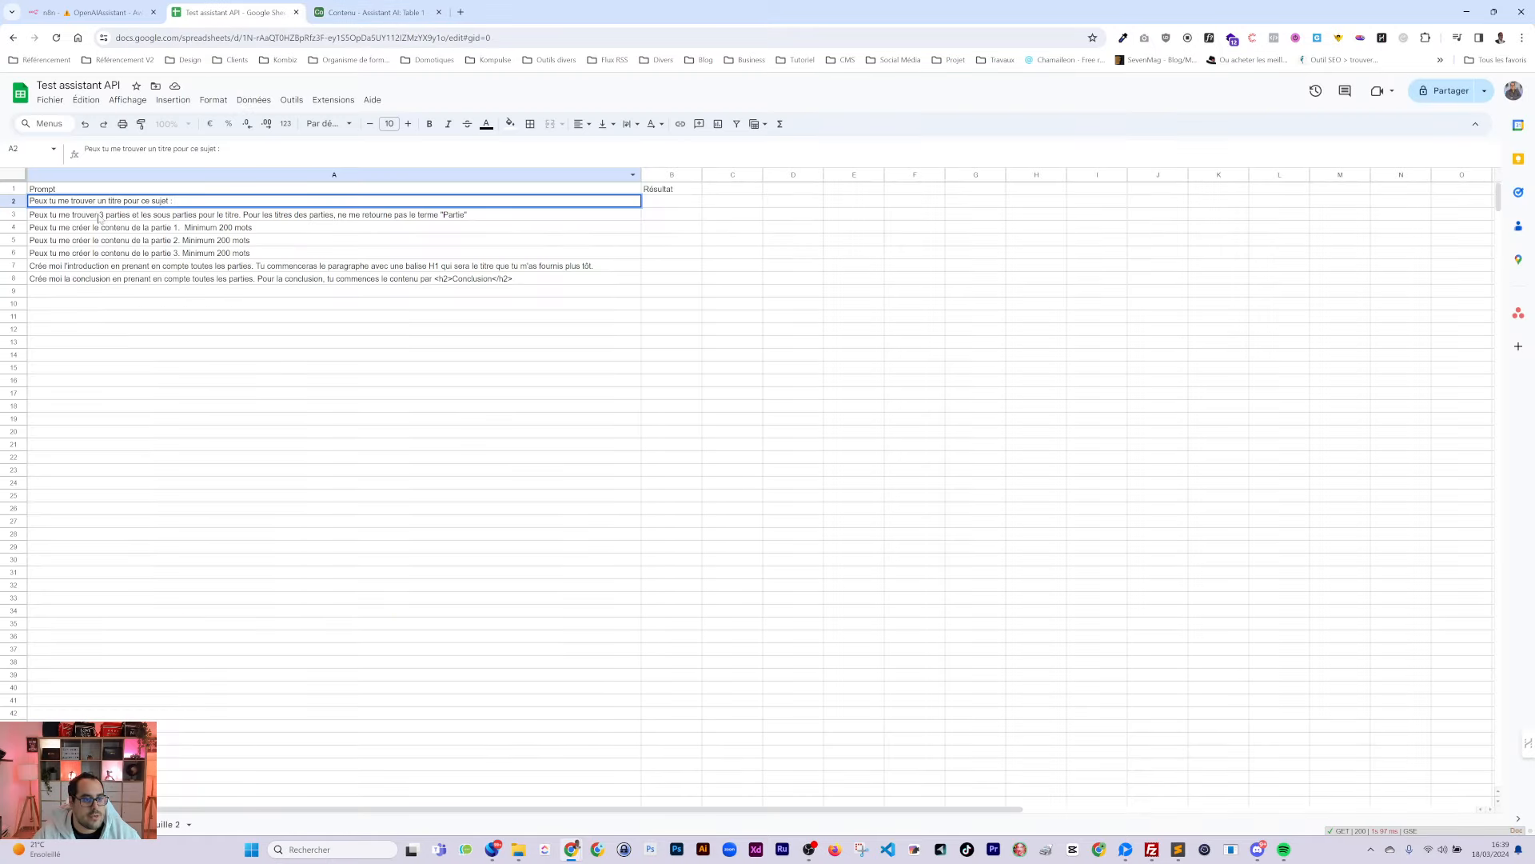
{"action": "double_click", "coordinate": [171, 204]}
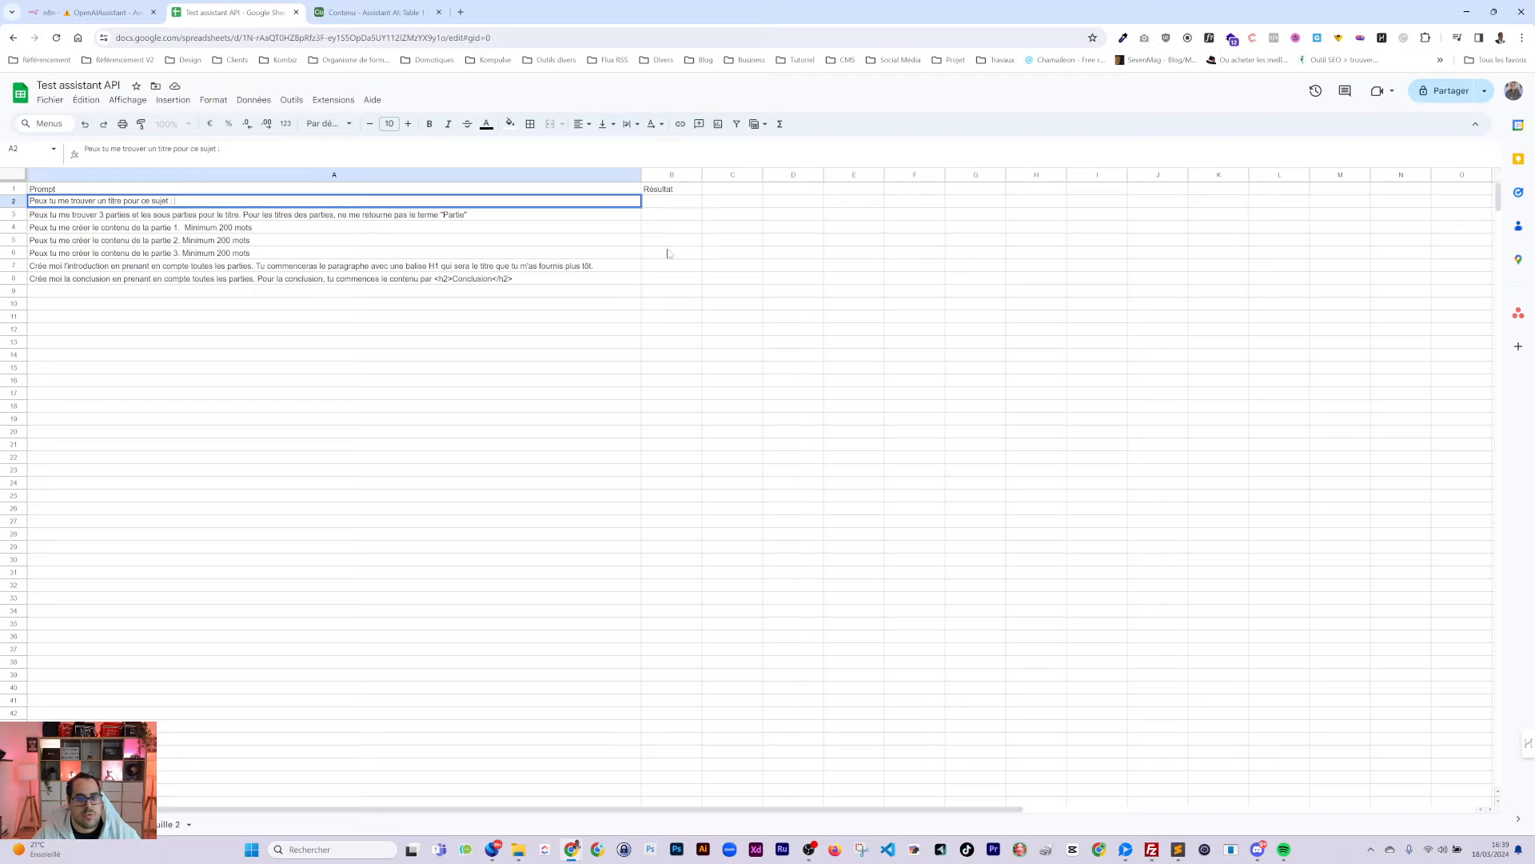
{"action": "left_click", "coordinate": [669, 204]}
{"action": "left_click", "coordinate": [664, 215]}
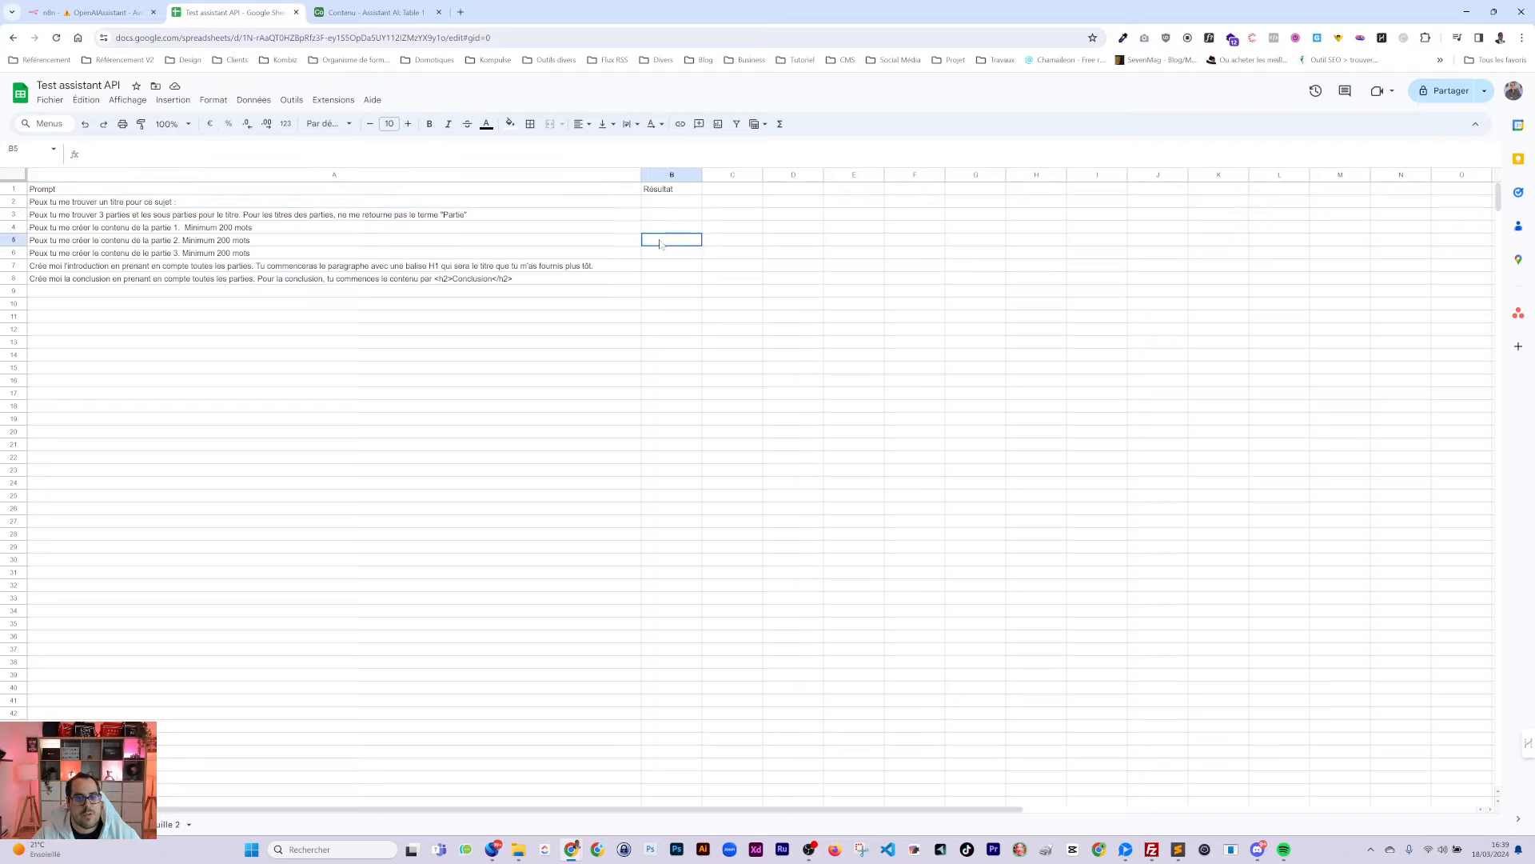
Switch back to n8n and compare the Airtable node's search settings and status filter formula with the Airtable table
{"action": "left_click", "coordinate": [88, 12]}
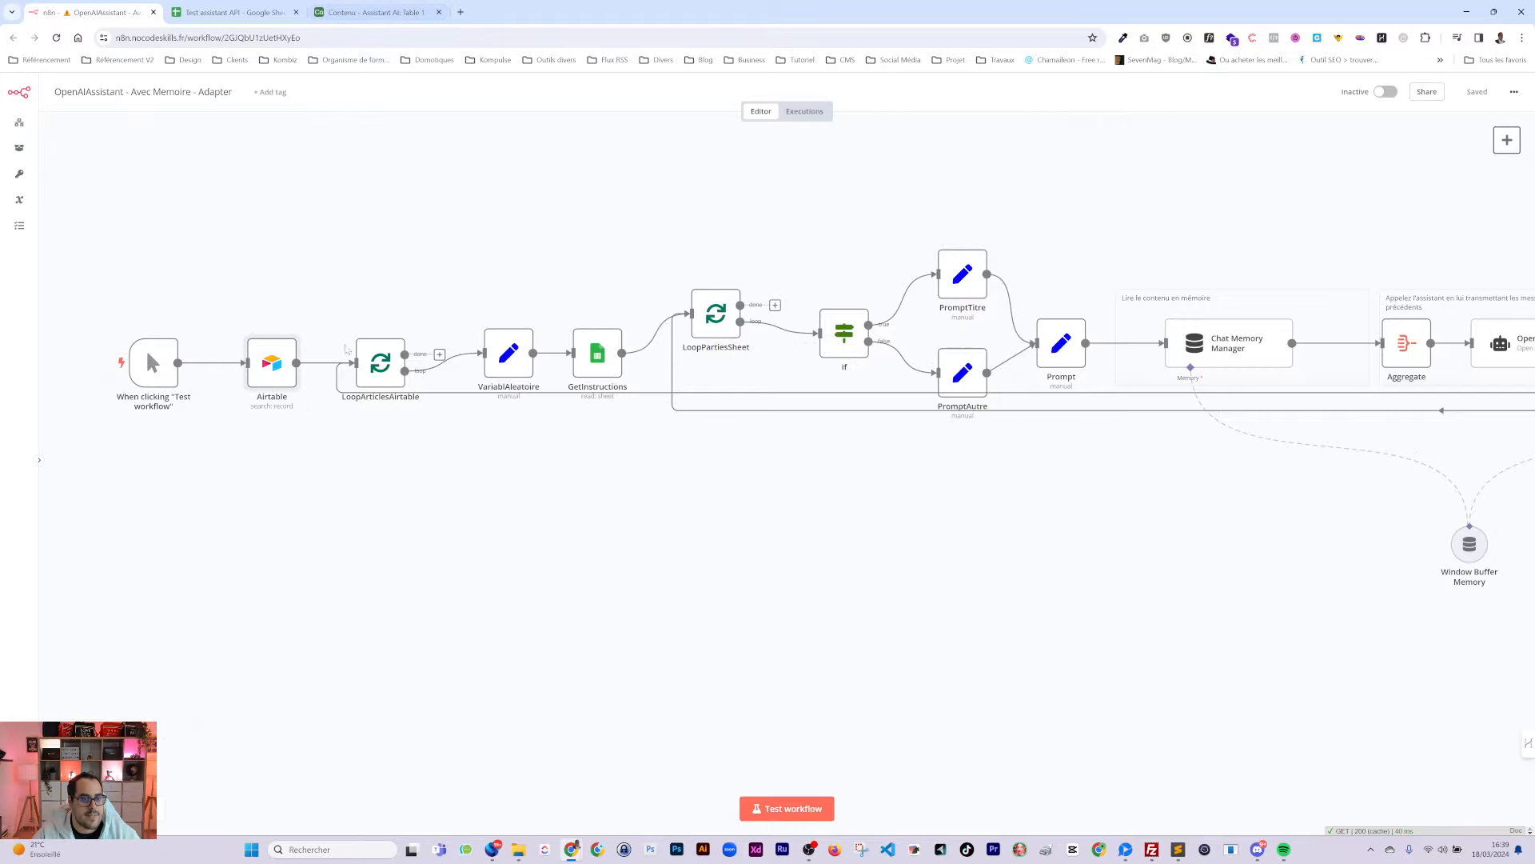
{"action": "double_click", "coordinate": [272, 364]}
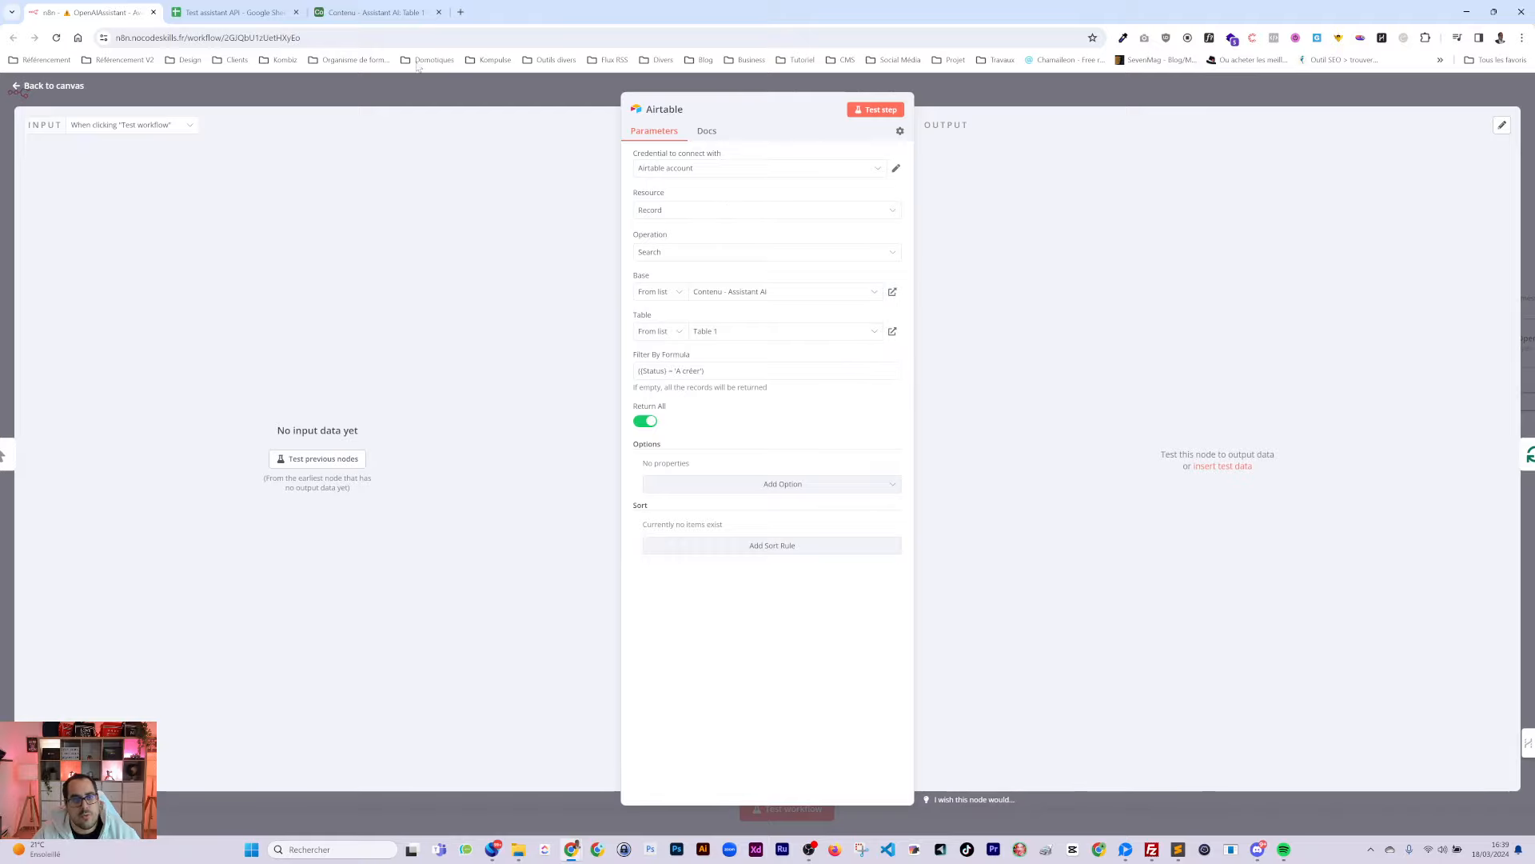
{"action": "left_click", "coordinate": [372, 12]}
{"action": "left_click", "coordinate": [91, 12]}
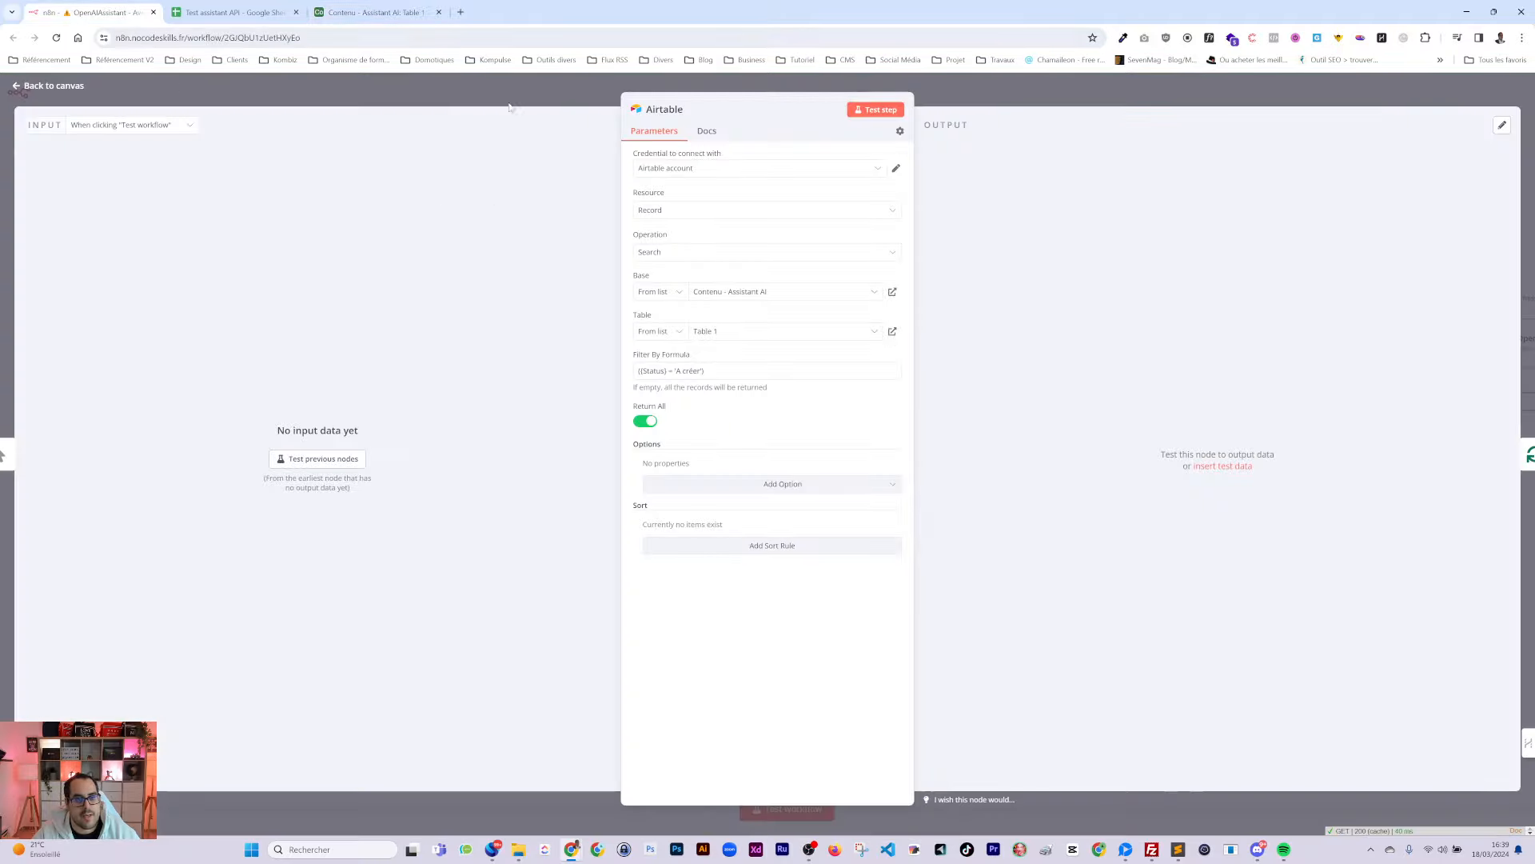
{"action": "key", "text": "Escape"}
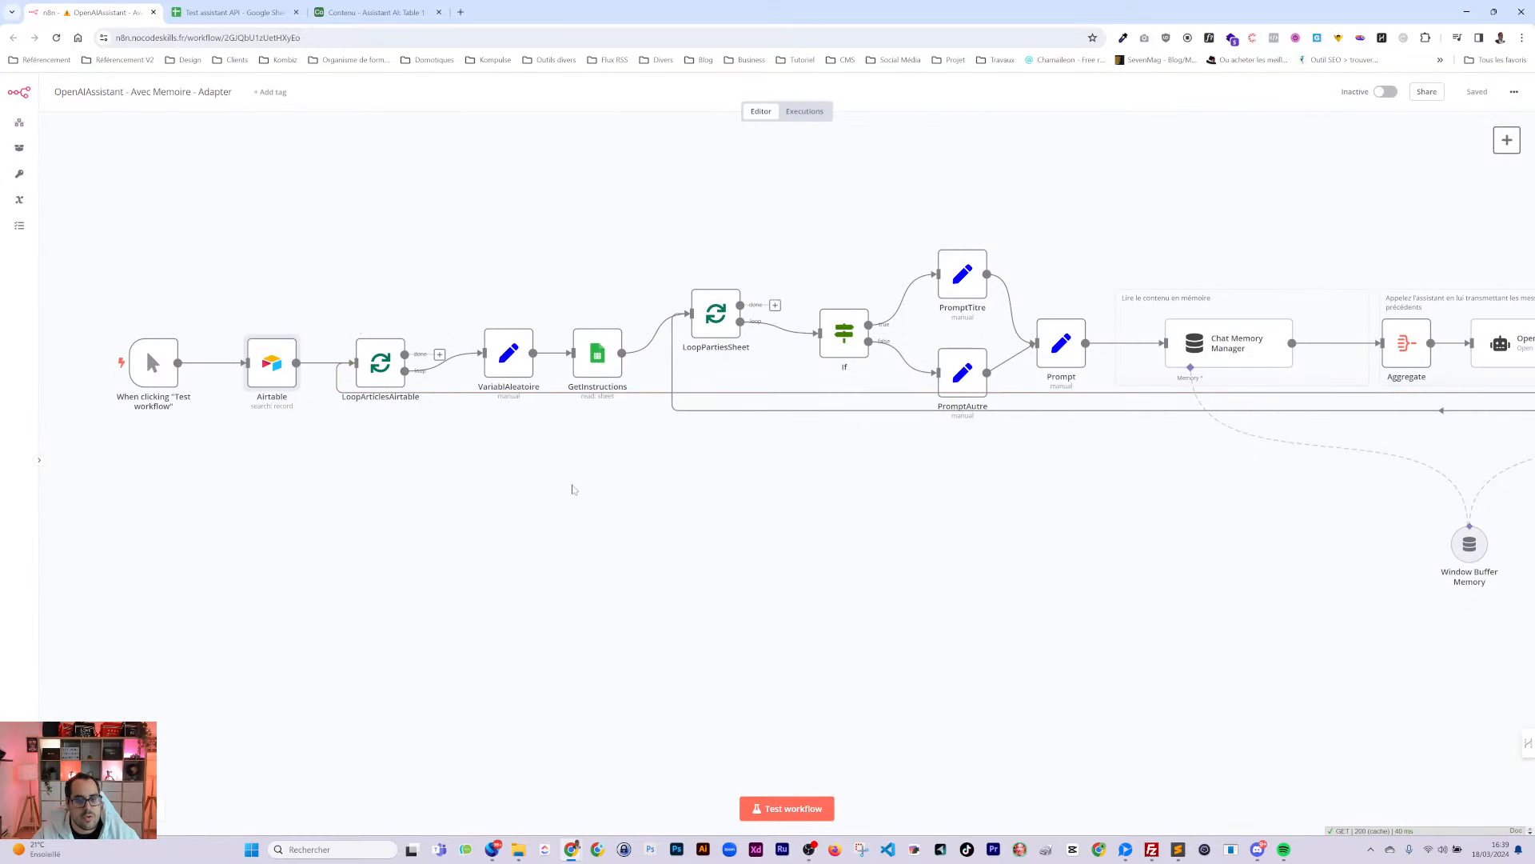
Review the session value in the VariablAleatoire node and the Google Sheets source settings in the GetInstructions node
{"action": "scroll", "coordinate": [486, 479], "scroll_direction": "right", "scroll_amount": 3}
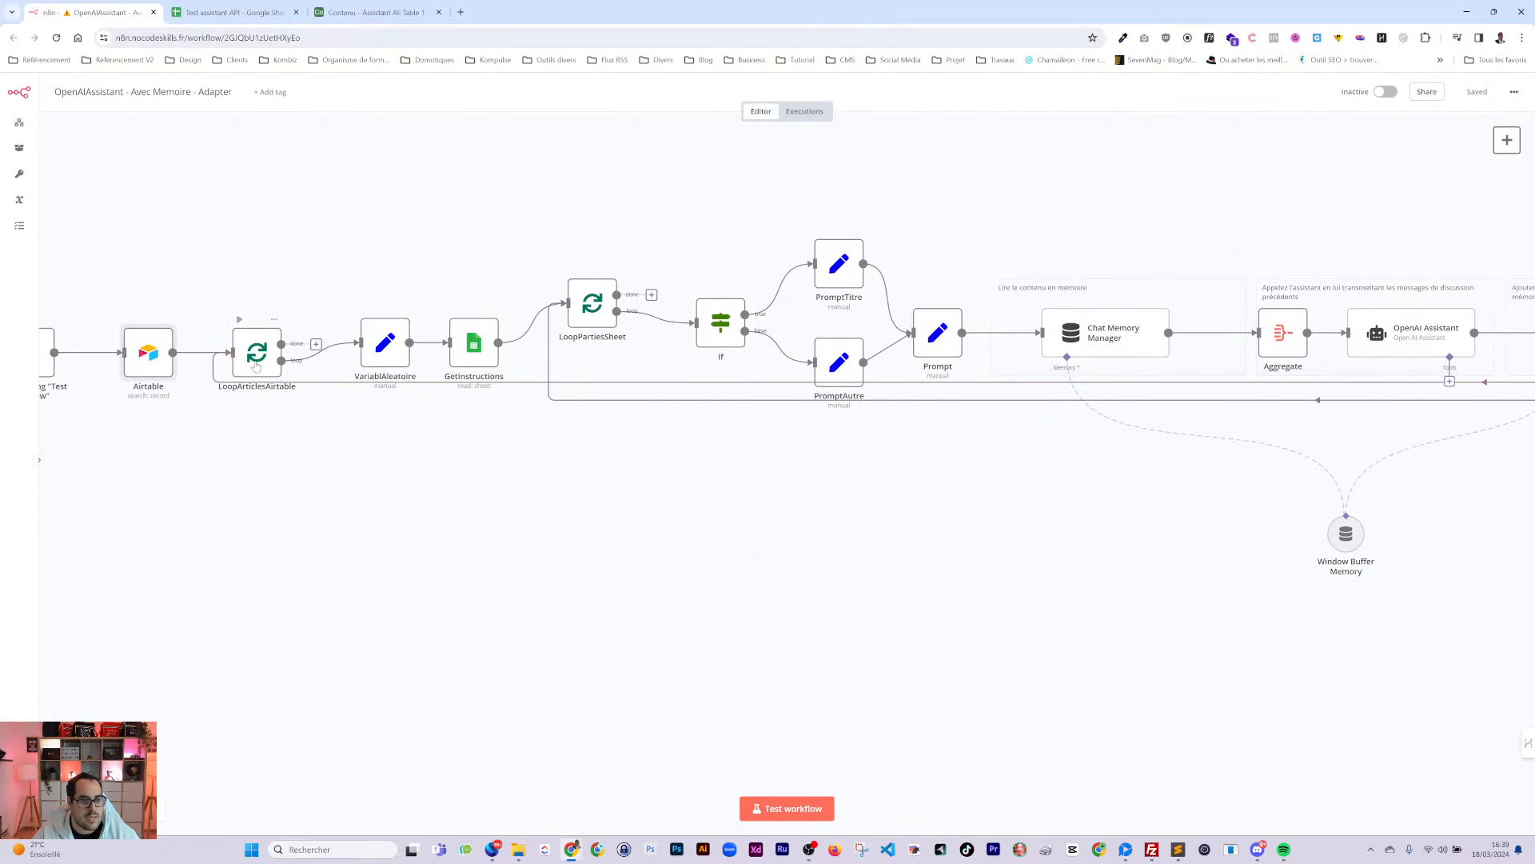
{"action": "double_click", "coordinate": [386, 344]}
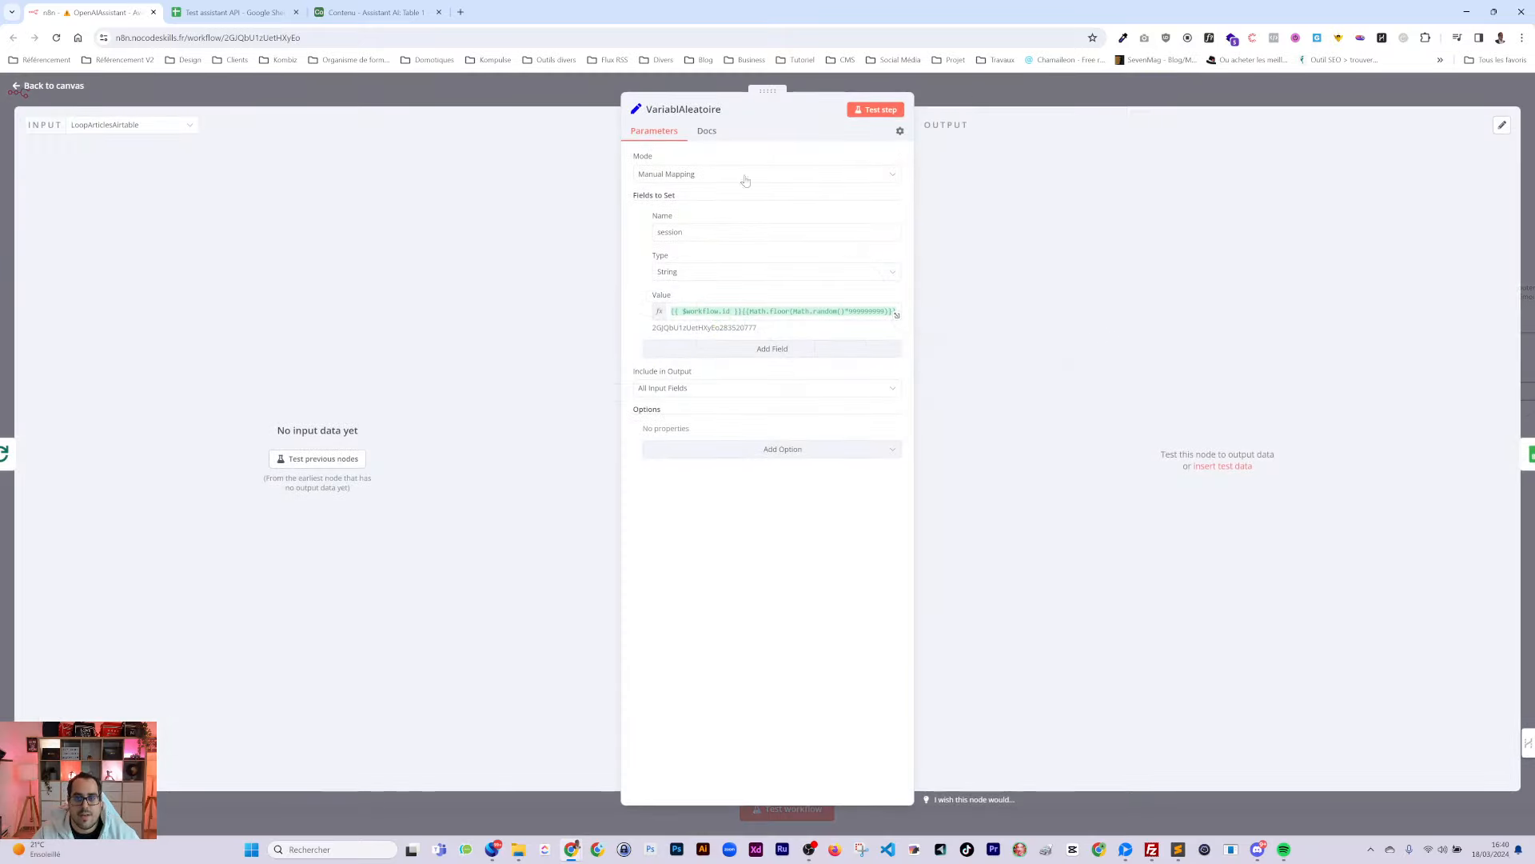
{"action": "key", "text": "Escape"}
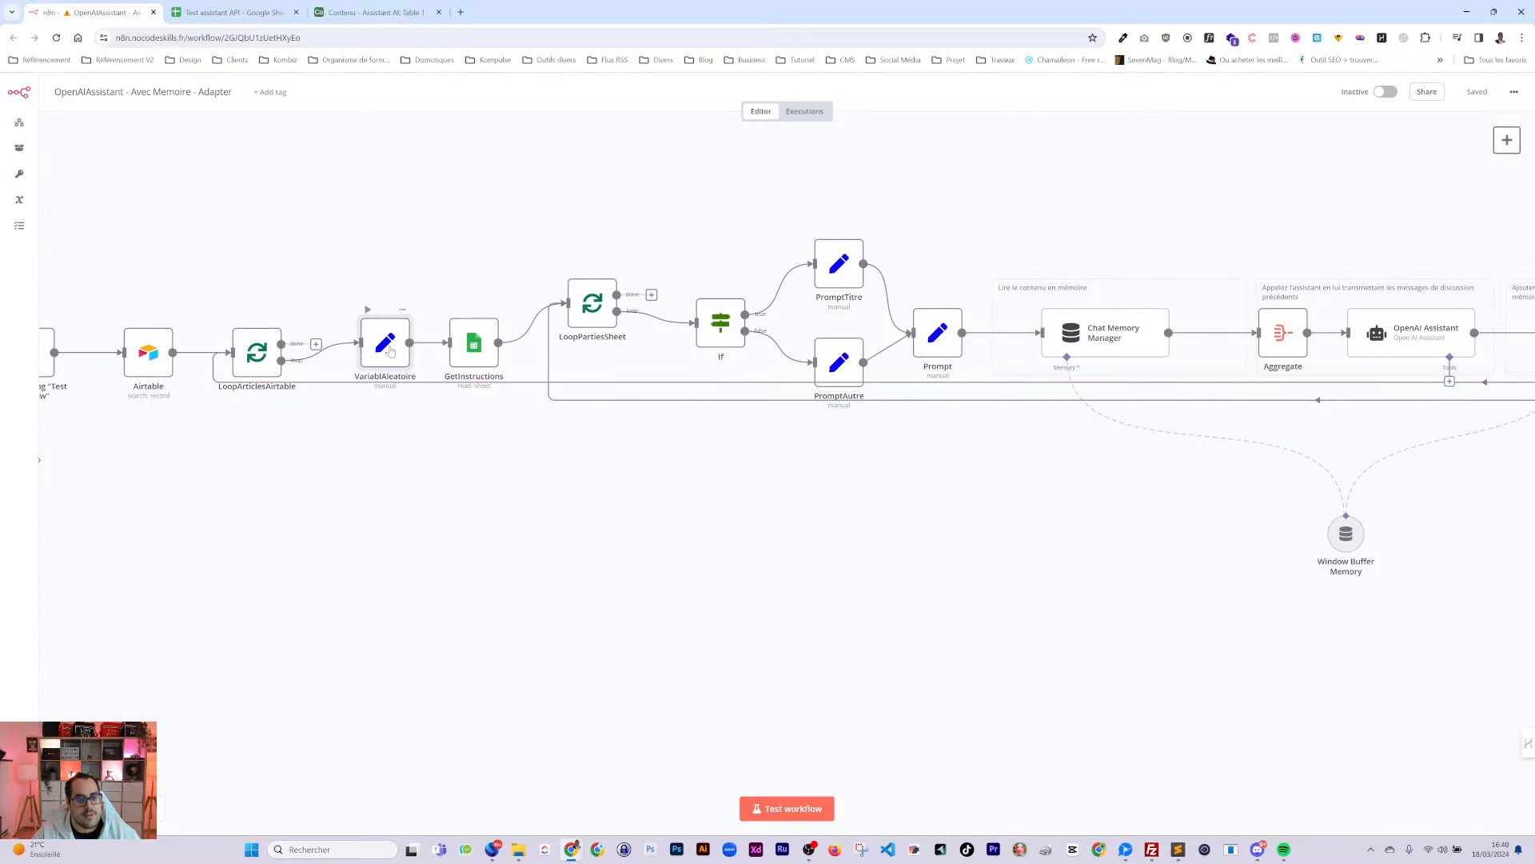
{"action": "double_click", "coordinate": [474, 356]}
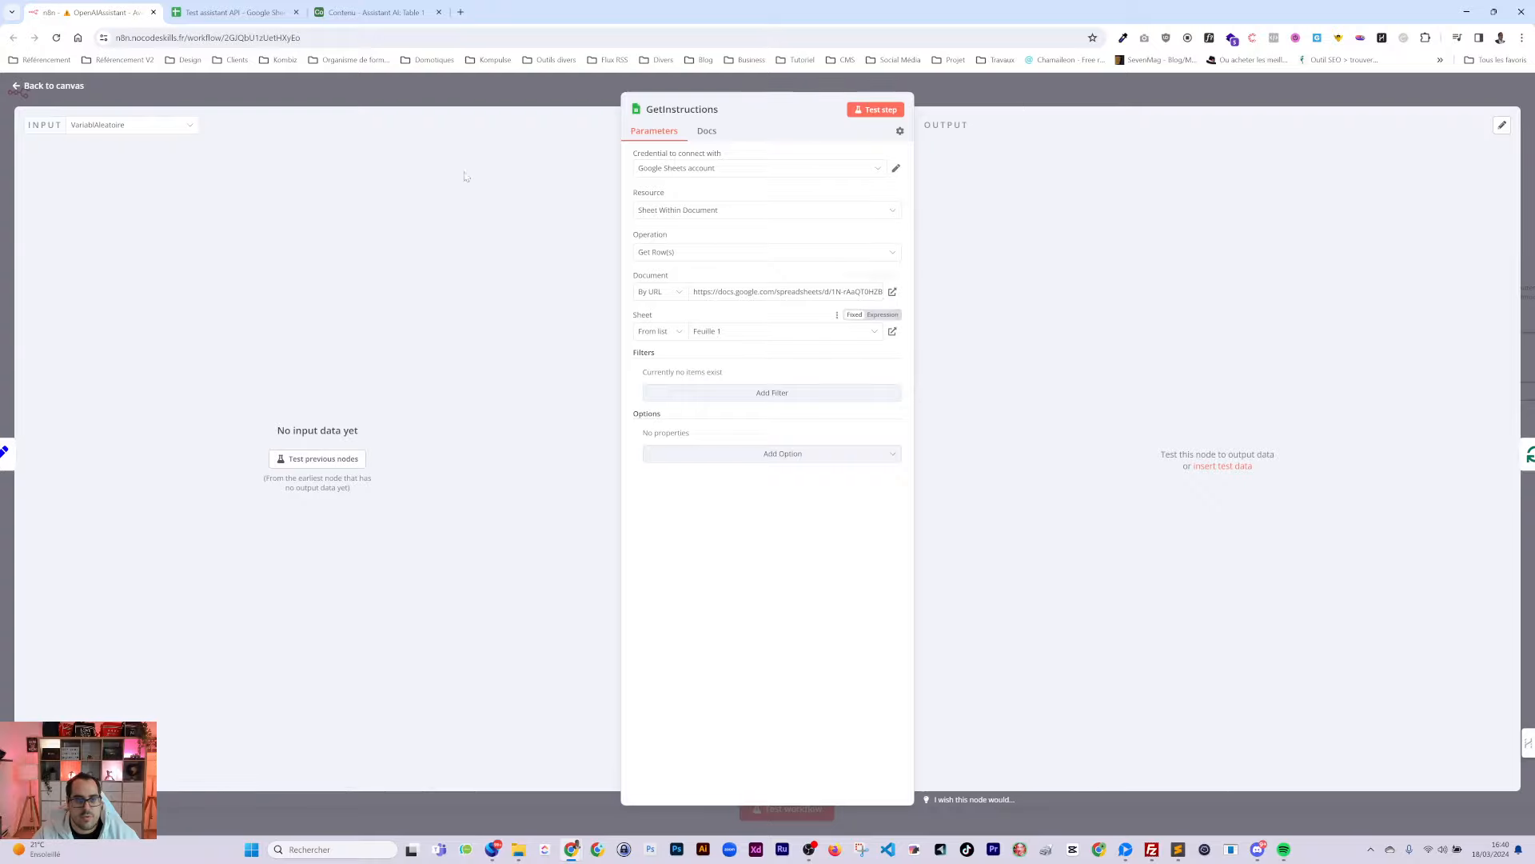
{"action": "left_click", "coordinate": [263, 16]}
{"action": "left_click", "coordinate": [92, 12]}
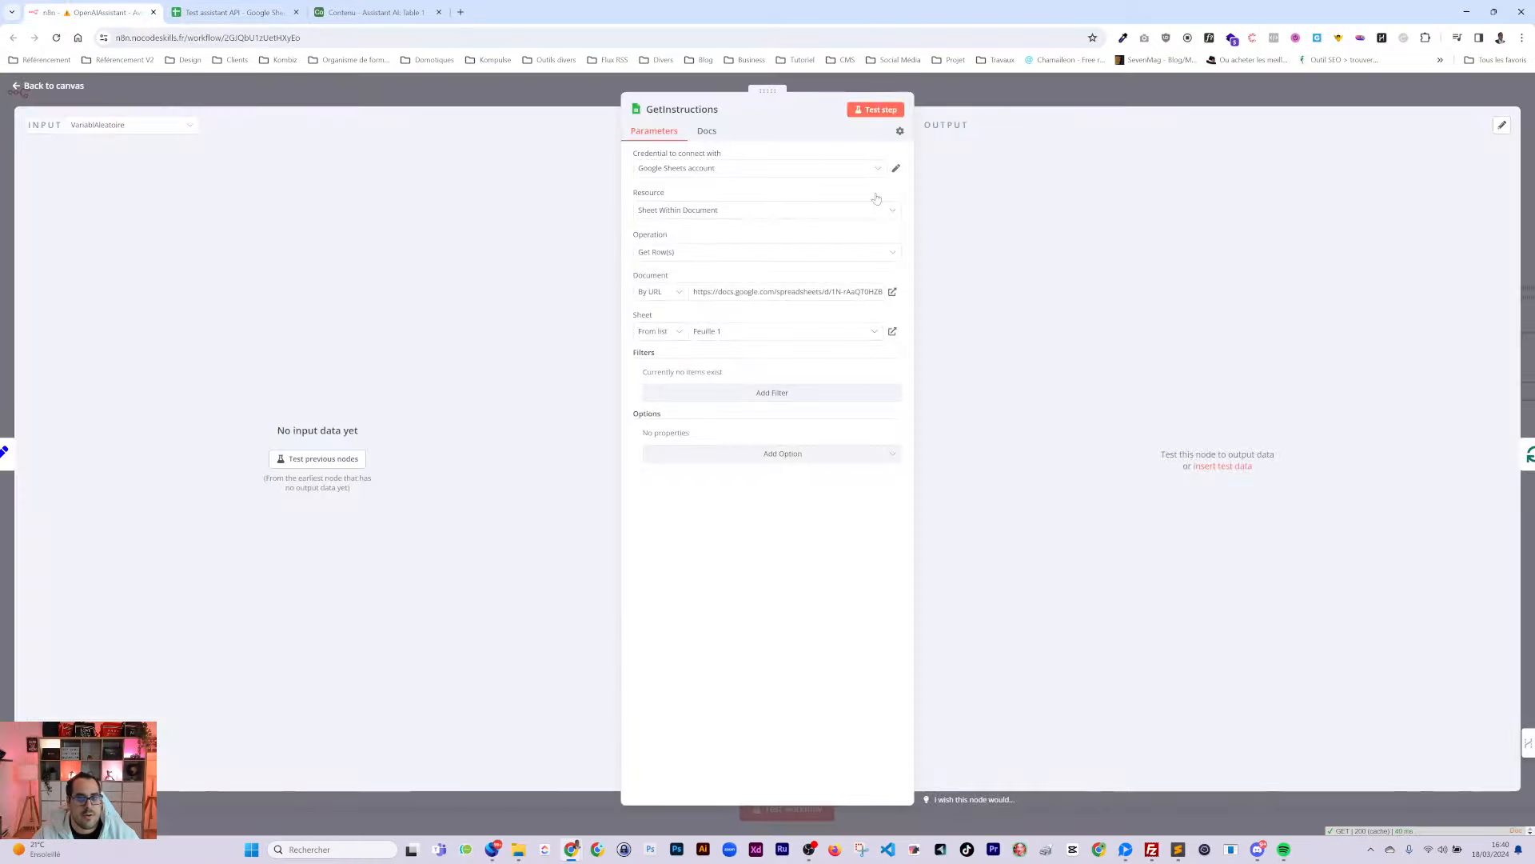
{"action": "left_click", "coordinate": [1062, 84]}
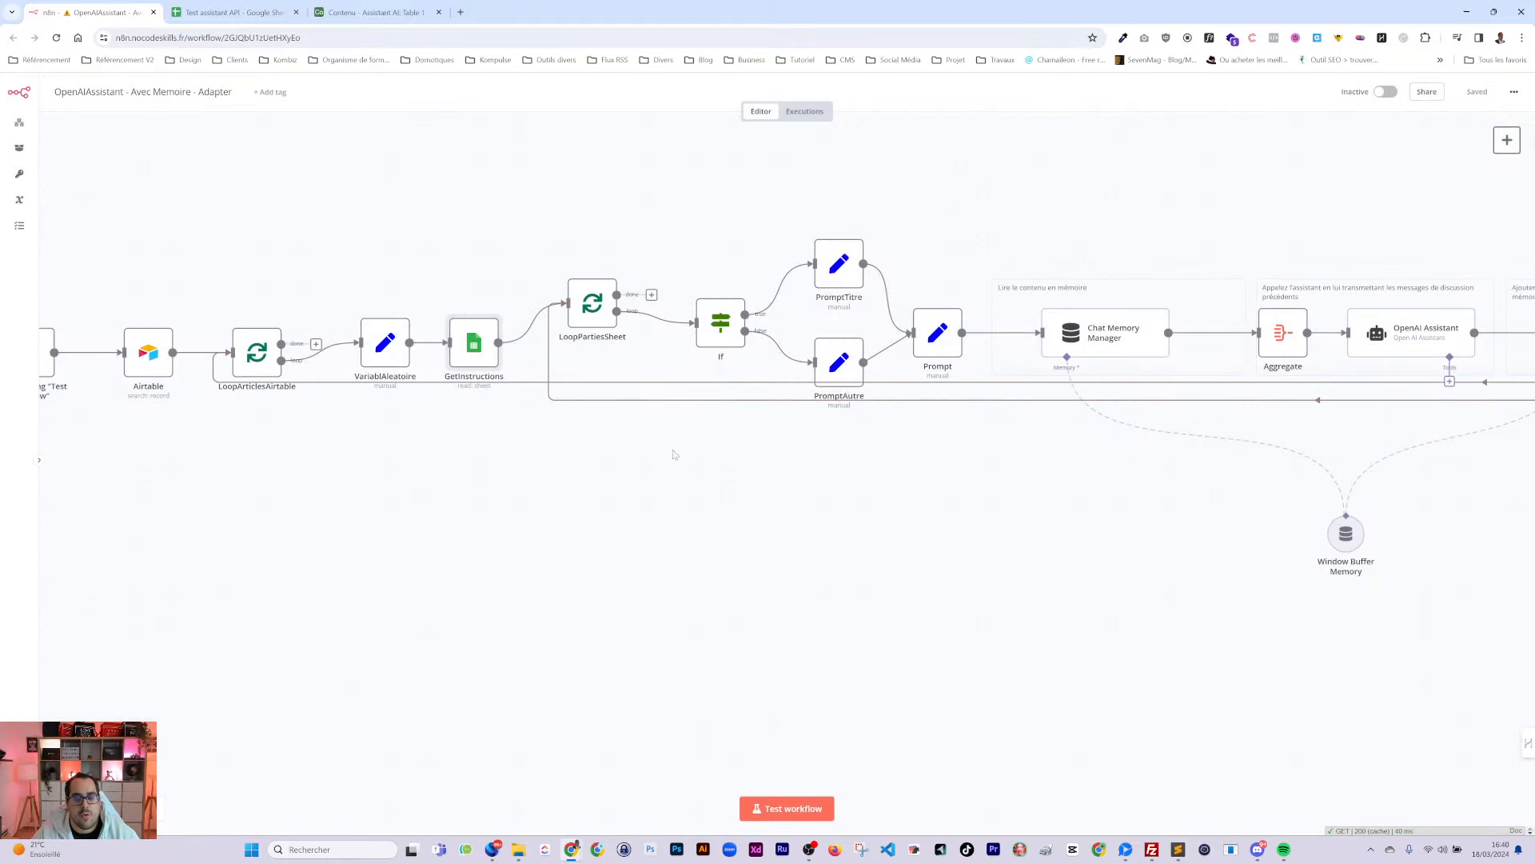
Examine the Prompt value in the PromptTitre node, including its fixed title request and Airtable keyword reference
{"action": "scroll", "coordinate": [703, 477], "scroll_direction": "right", "scroll_amount": 5}
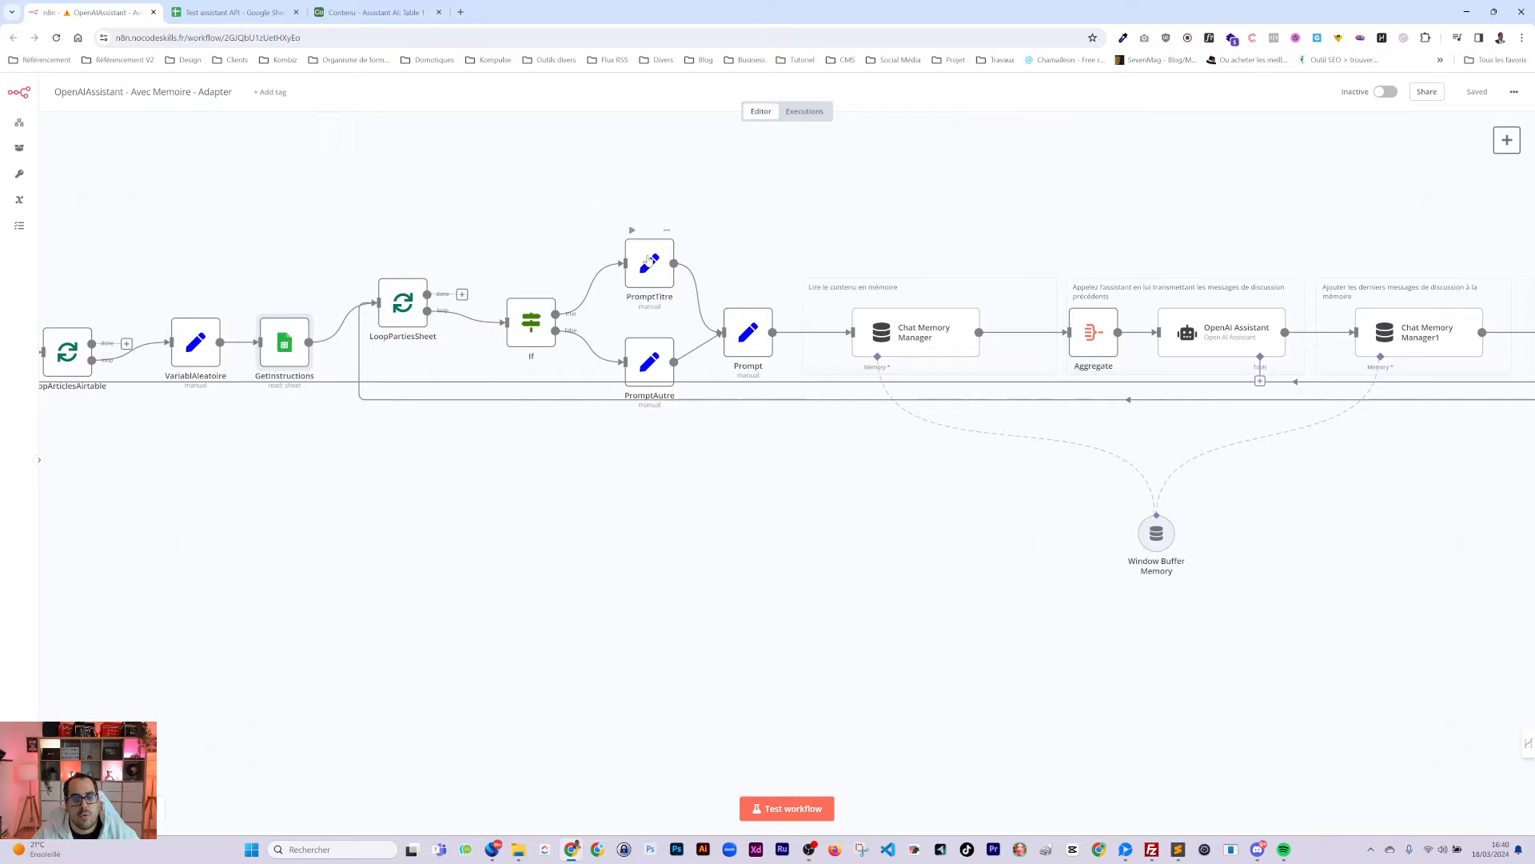
{"action": "double_click", "coordinate": [661, 280]}
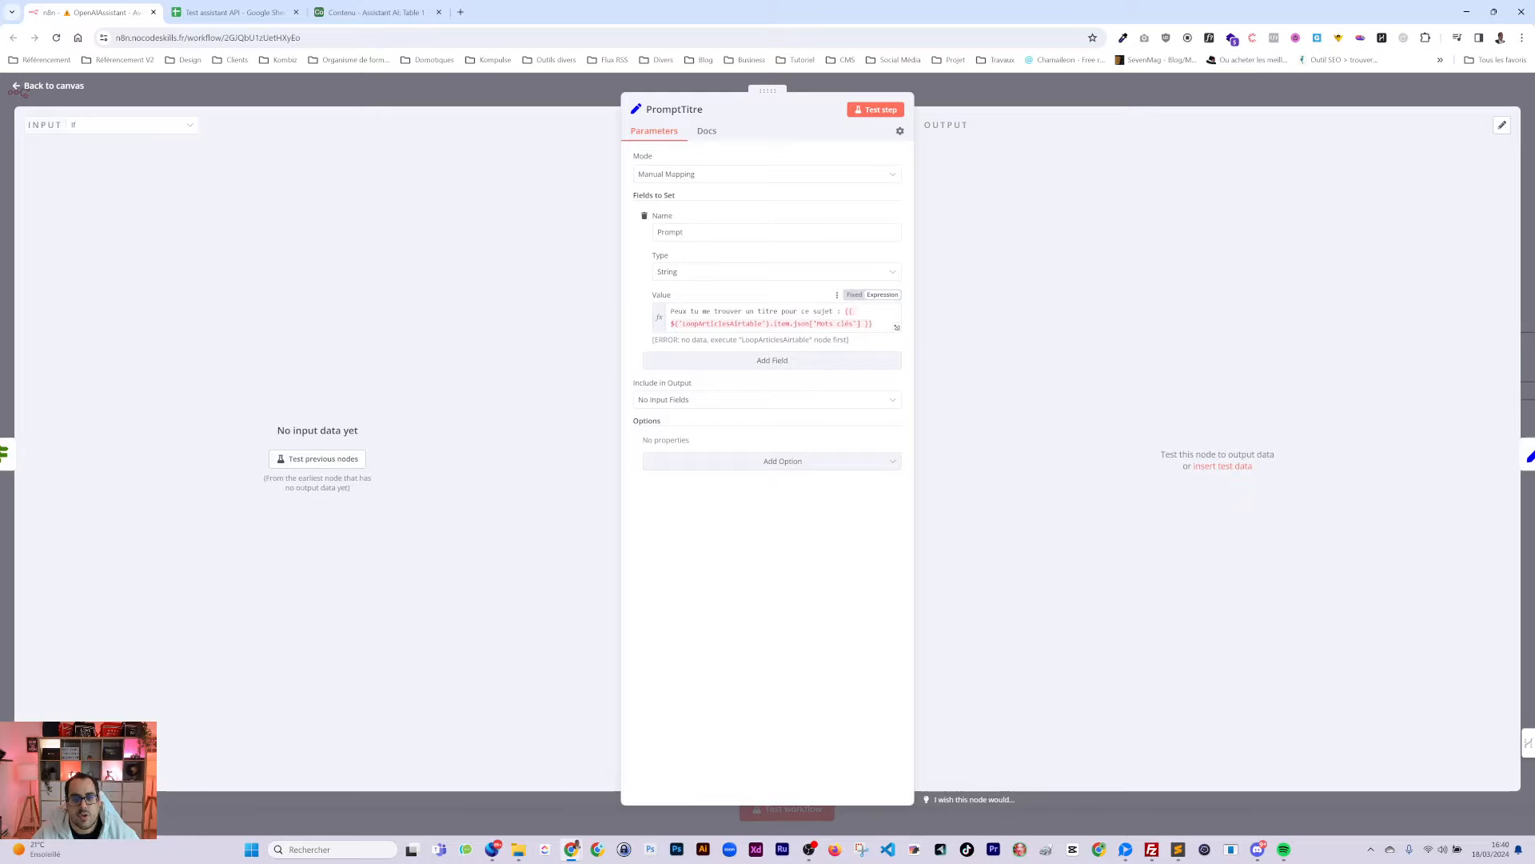
{"action": "left_click_drag", "start_coordinate": [673, 311], "coordinate": [833, 312]}
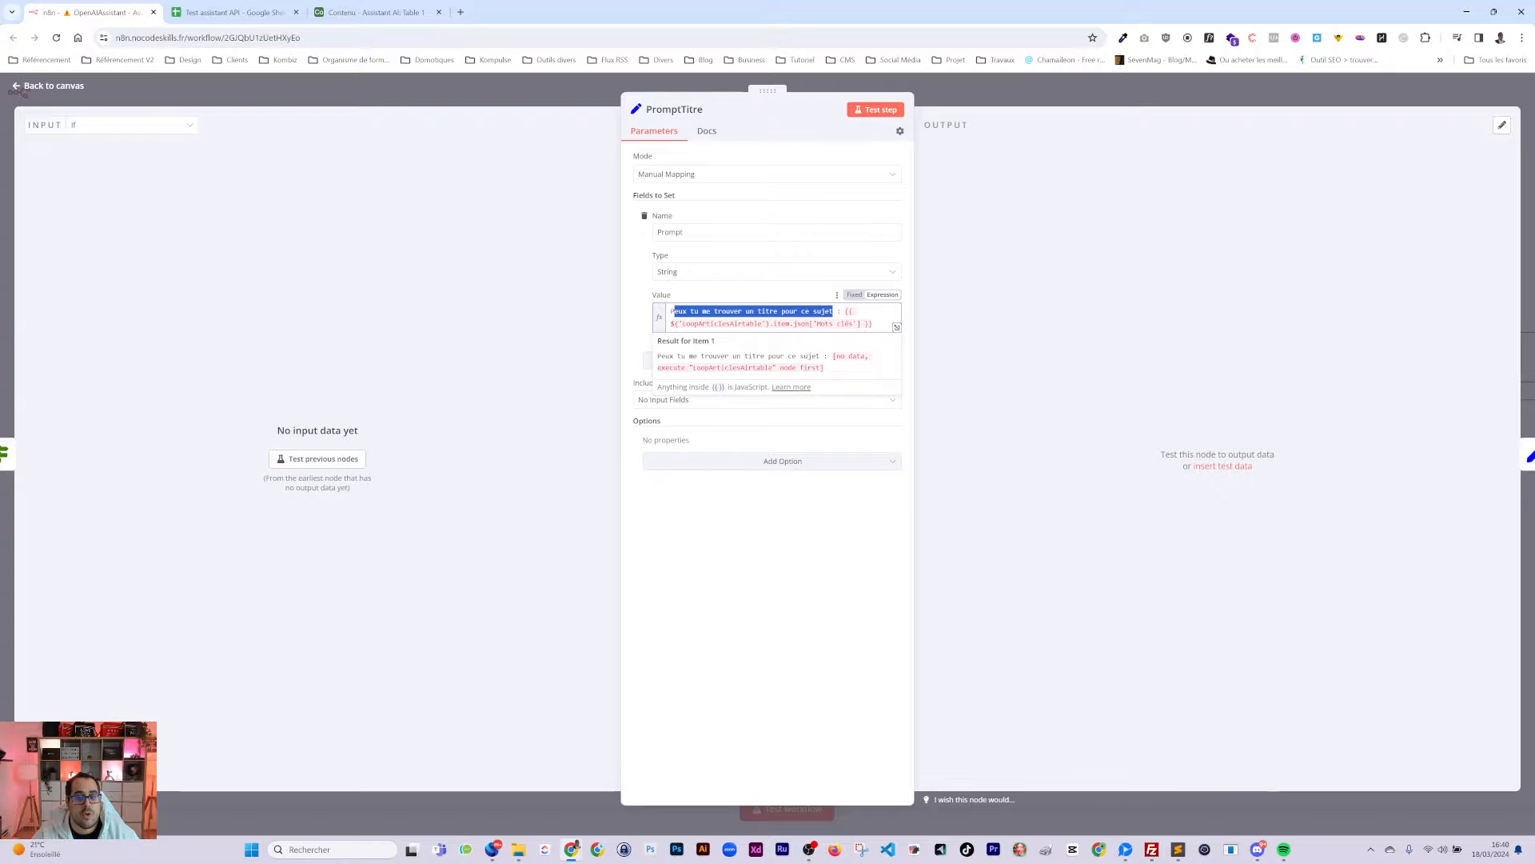
{"action": "left_click", "coordinate": [832, 312]}
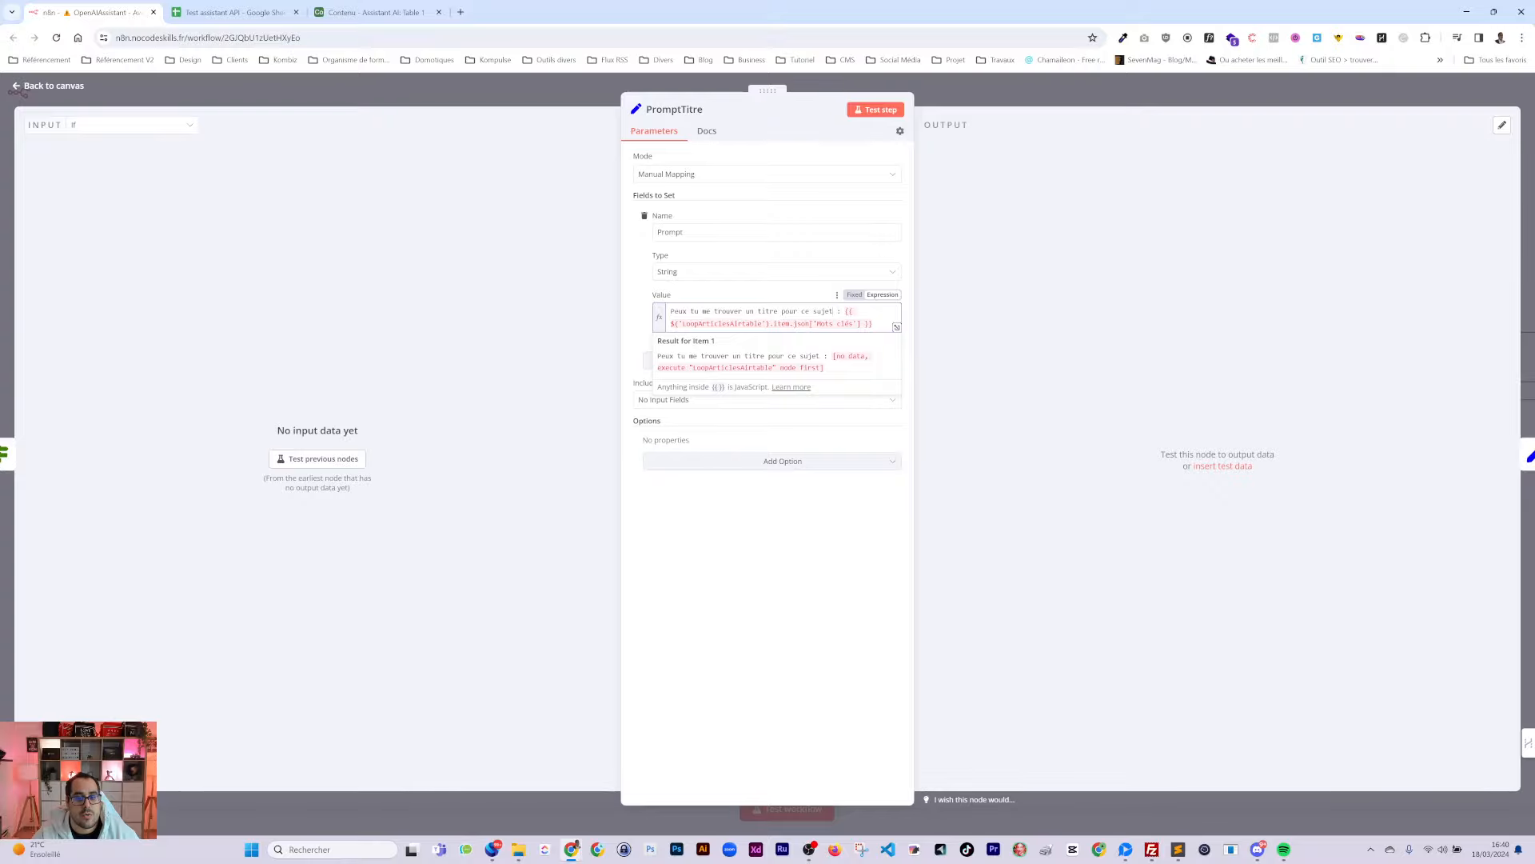
{"action": "left_click", "coordinate": [991, 92]}
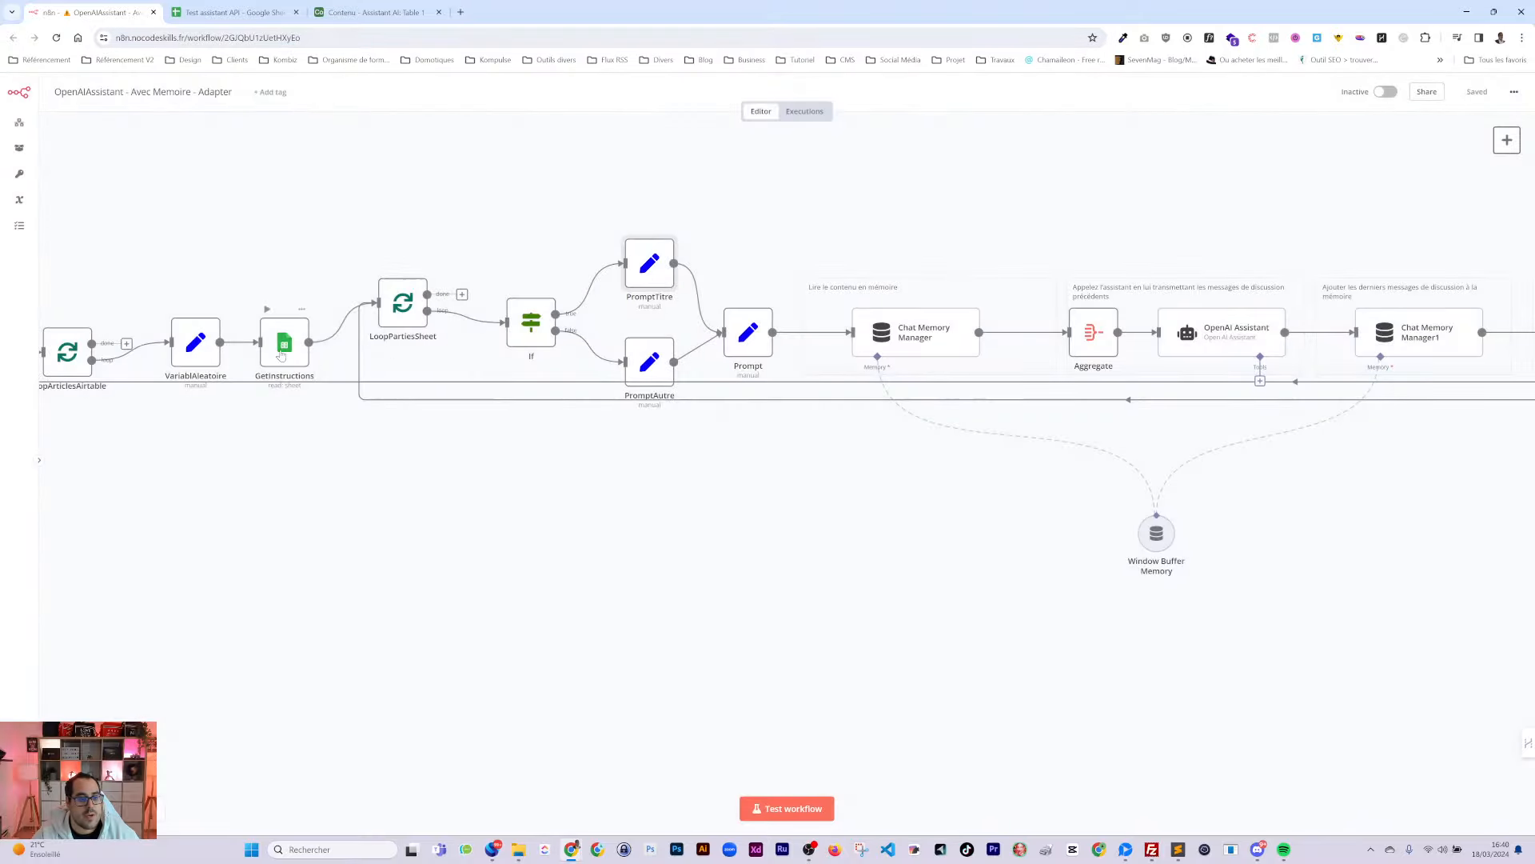
Inspect the field mappings of the PromptAutre node and the Prompt node that follows it
{"action": "double_click", "coordinate": [649, 361]}
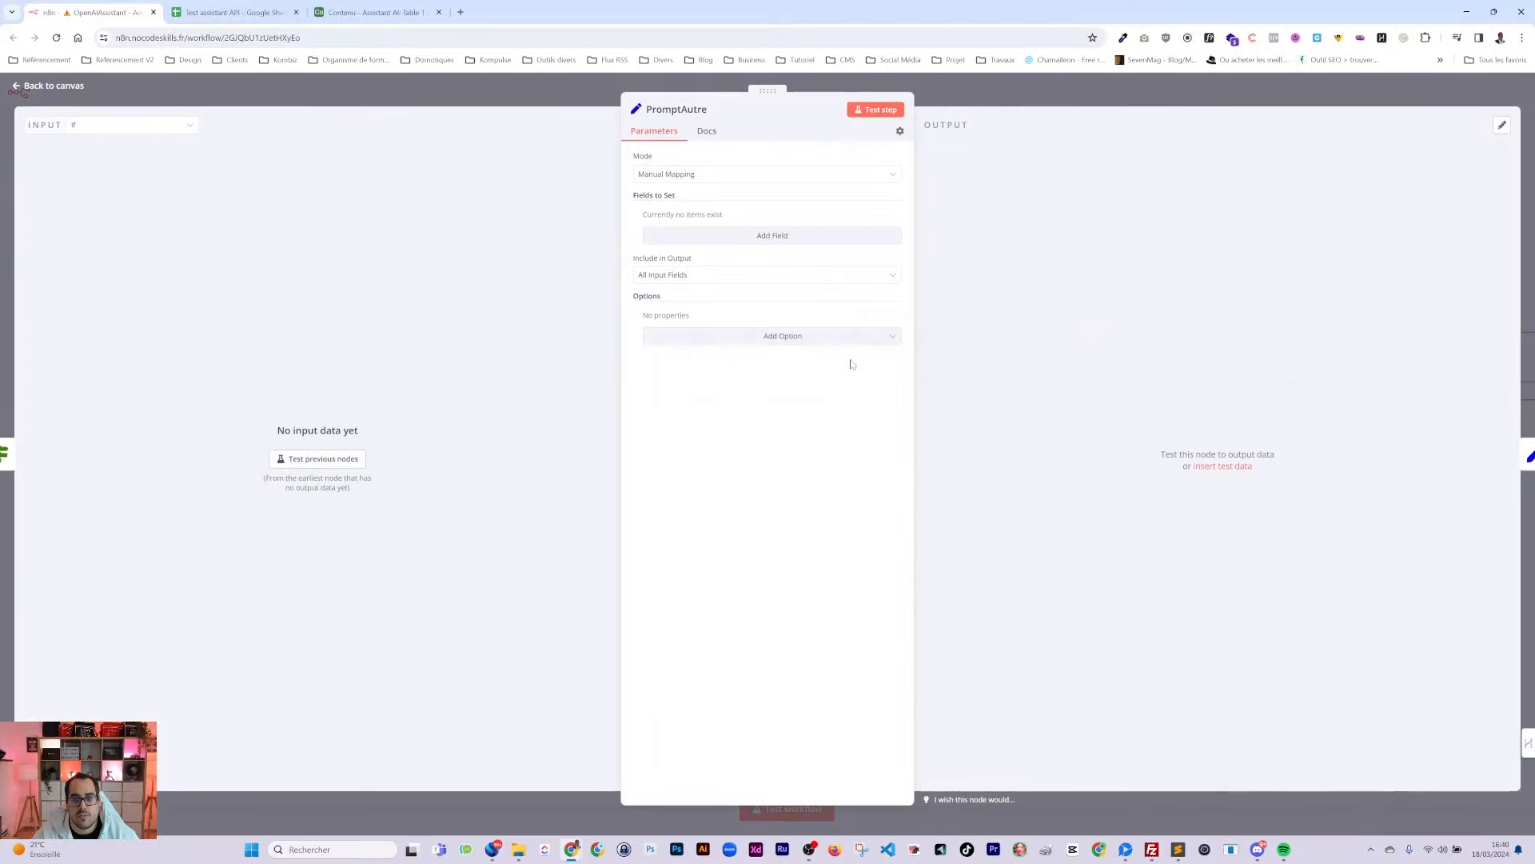
{"action": "left_click", "coordinate": [949, 92]}
{"action": "double_click", "coordinate": [741, 334]}
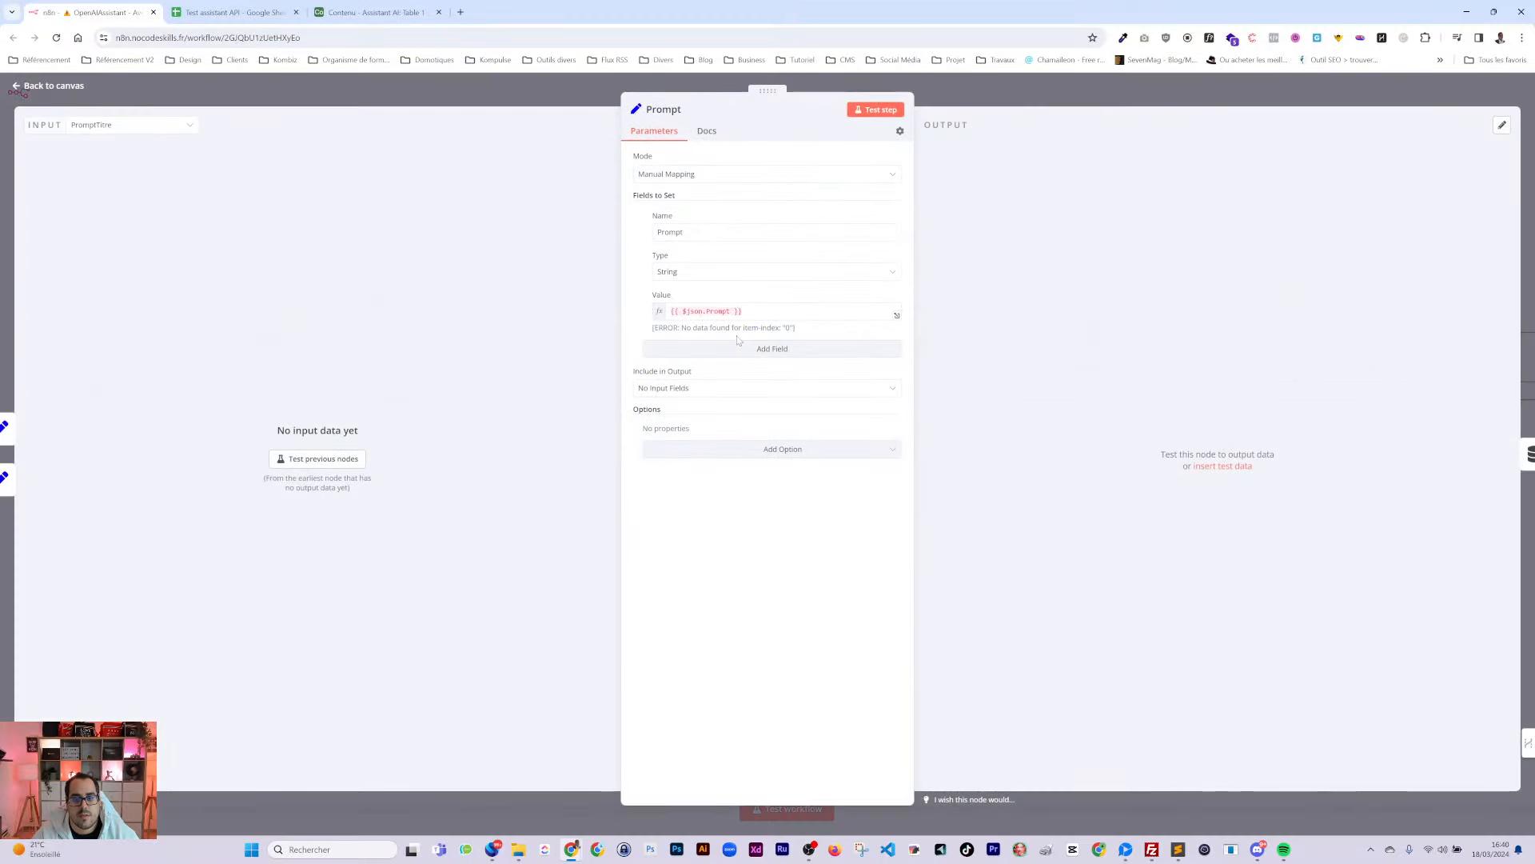
{"action": "left_click", "coordinate": [949, 93]}
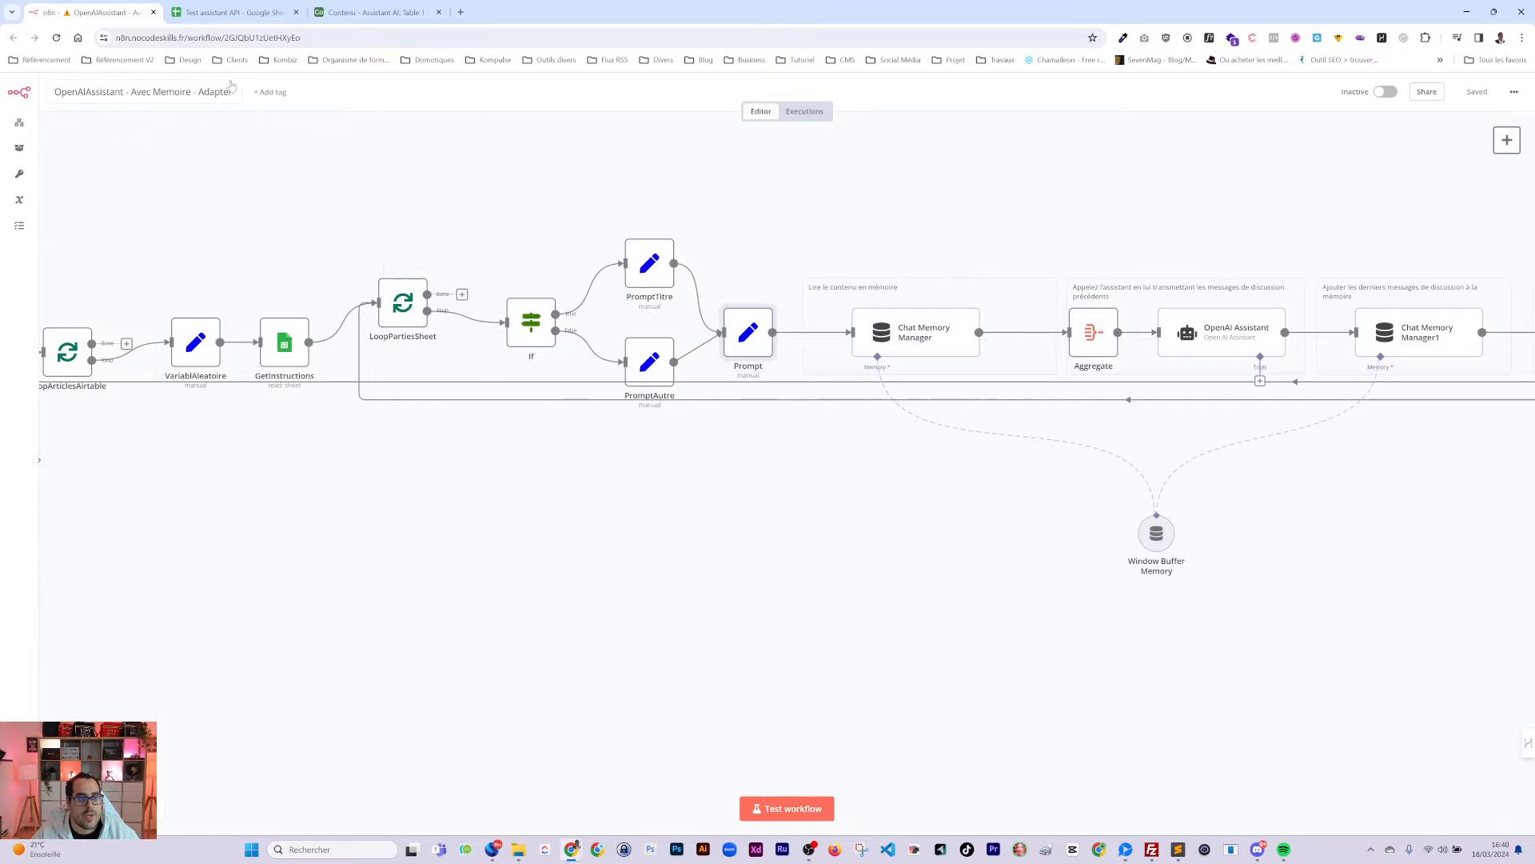
Compare the title prompt in cell A2 of the Test assistant API spreadsheet with the Prompt value in n8n's PromptTitre node
{"action": "left_click", "coordinate": [232, 13]}
{"action": "double_click", "coordinate": [184, 201]}
{"action": "key", "text": "ctrl+a"}
{"action": "left_click", "coordinate": [88, 12]}
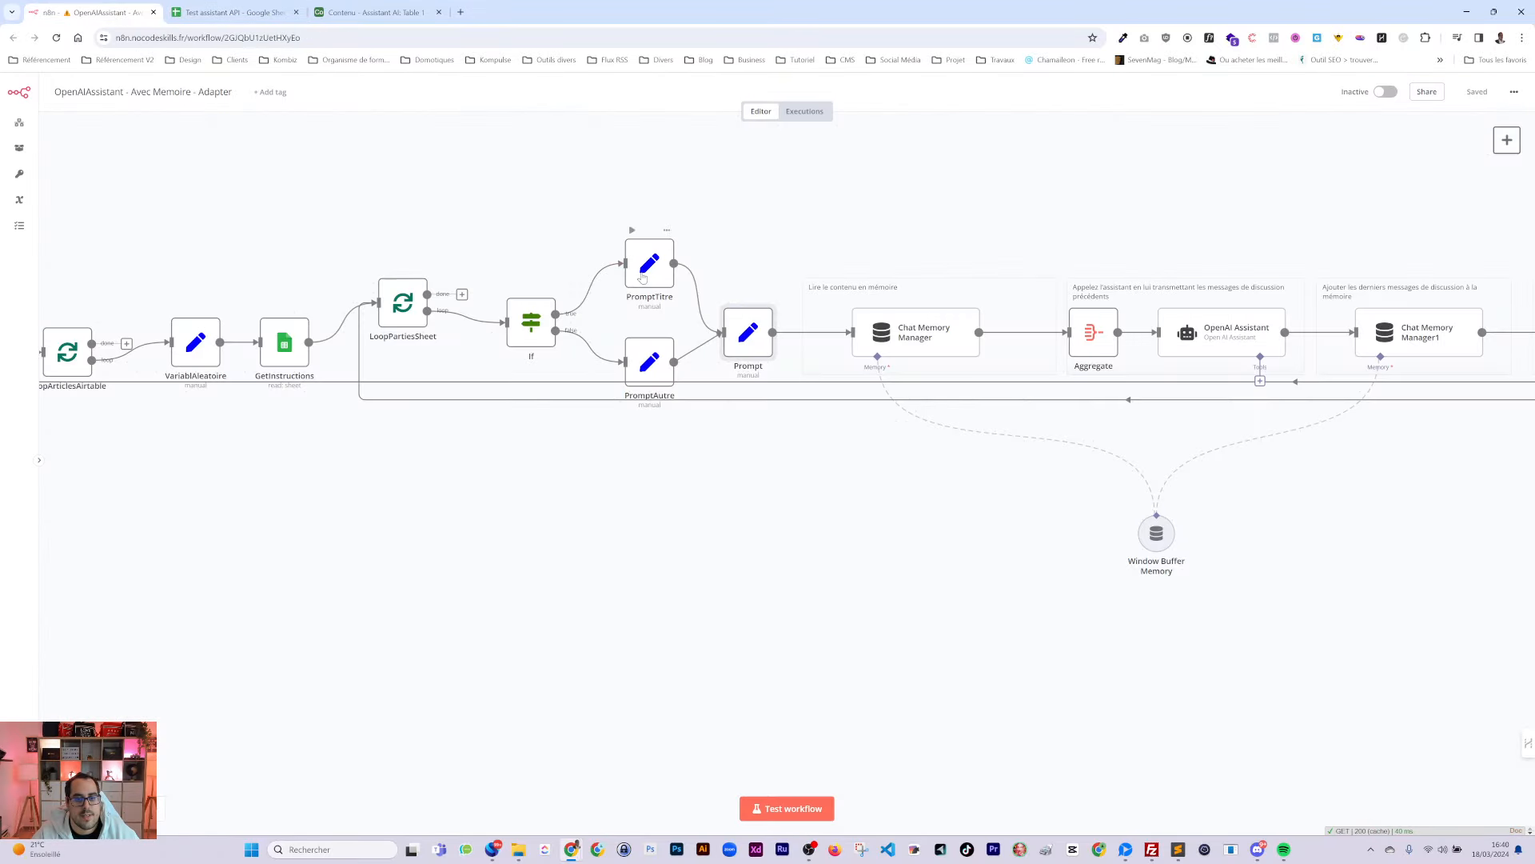
{"action": "double_click", "coordinate": [642, 277]}
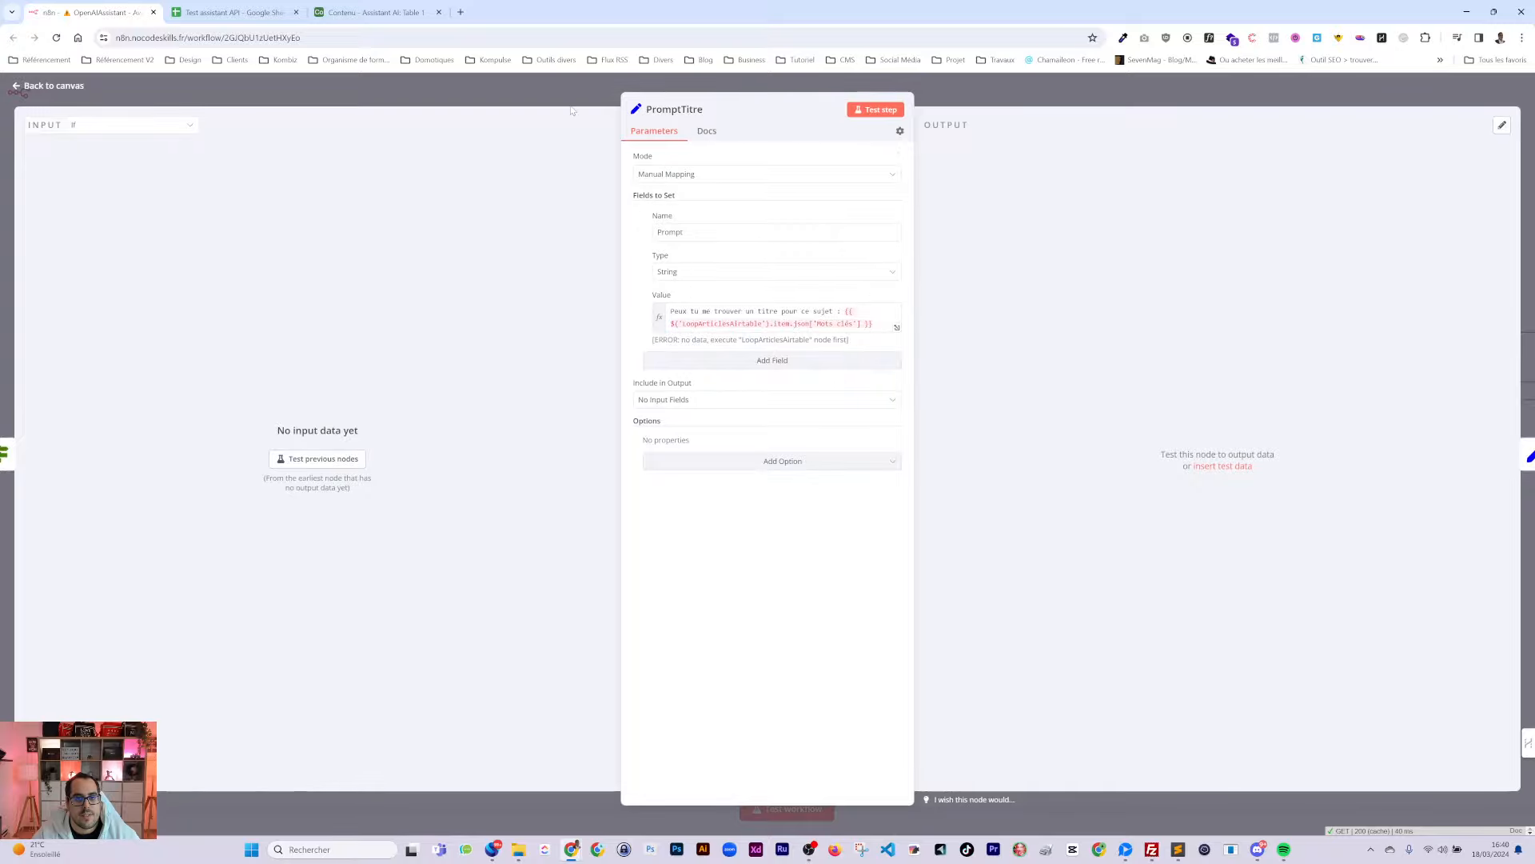
{"action": "key", "text": "Escape"}
Copy the name of the LoopPartiesSheet node and return to the canvas
{"action": "double_click", "coordinate": [404, 302]}
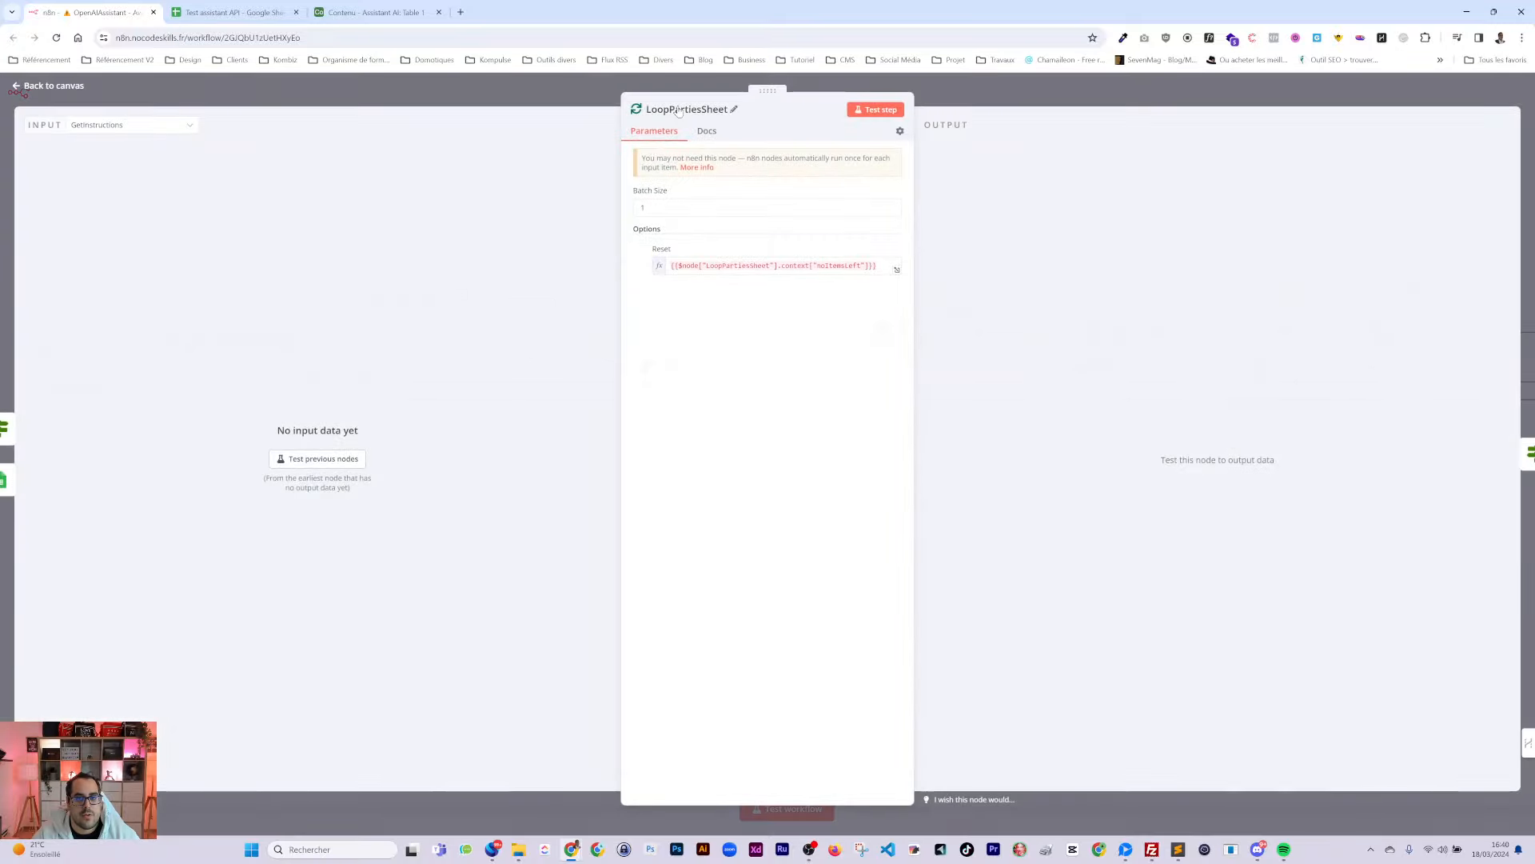
{"action": "left_click", "coordinate": [678, 111]}
{"action": "key", "text": "ctrl+c"}
{"action": "key", "text": "Escape"}
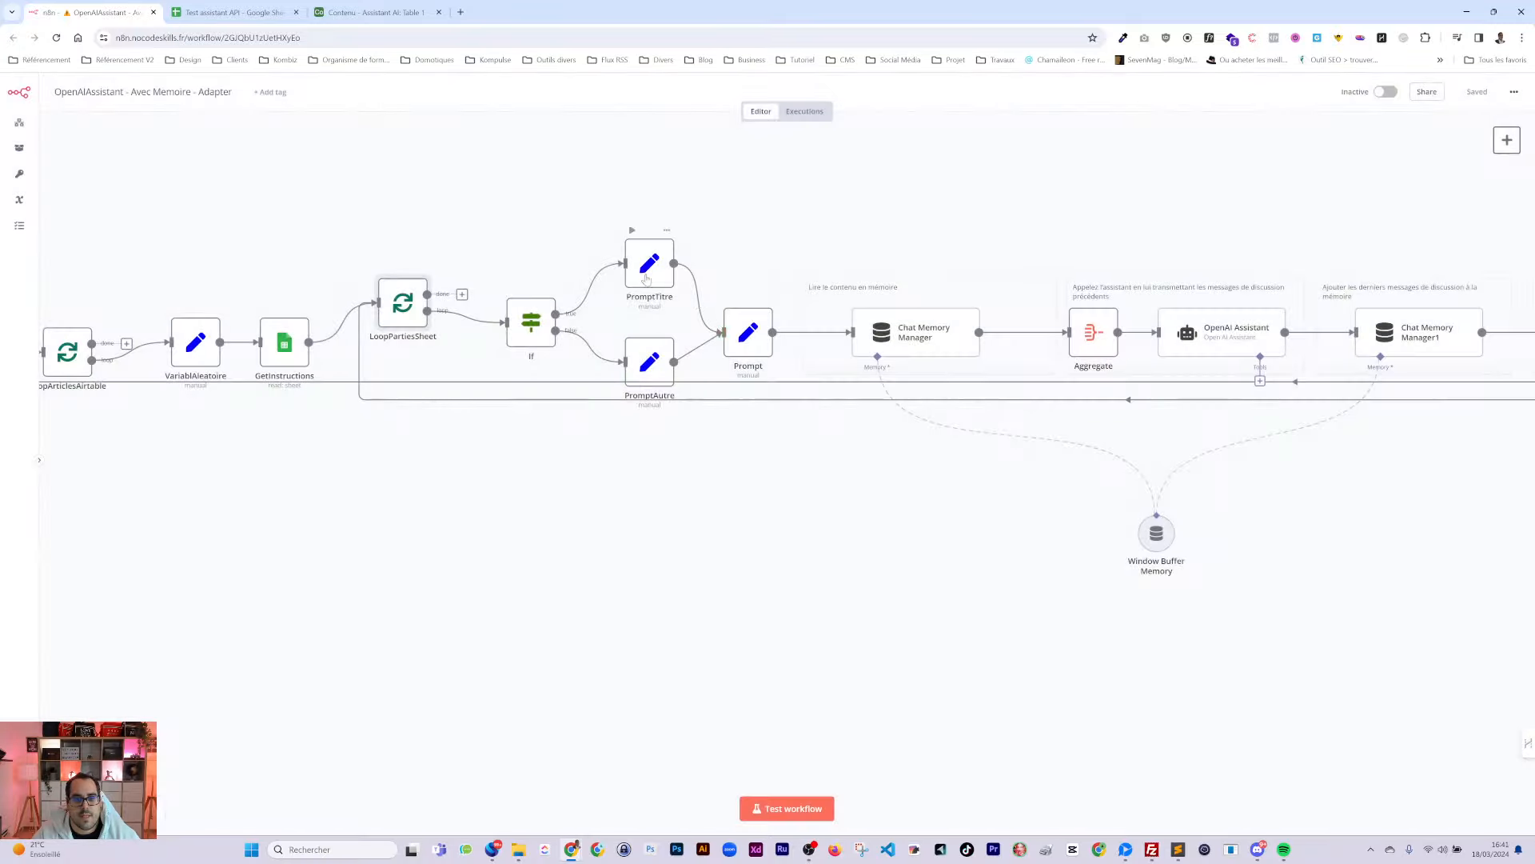
In the PromptTitre node's Prompt value, replace the fixed title request before the Airtable keyword reference with an empty {{ }} expression
{"action": "double_click", "coordinate": [646, 278]}
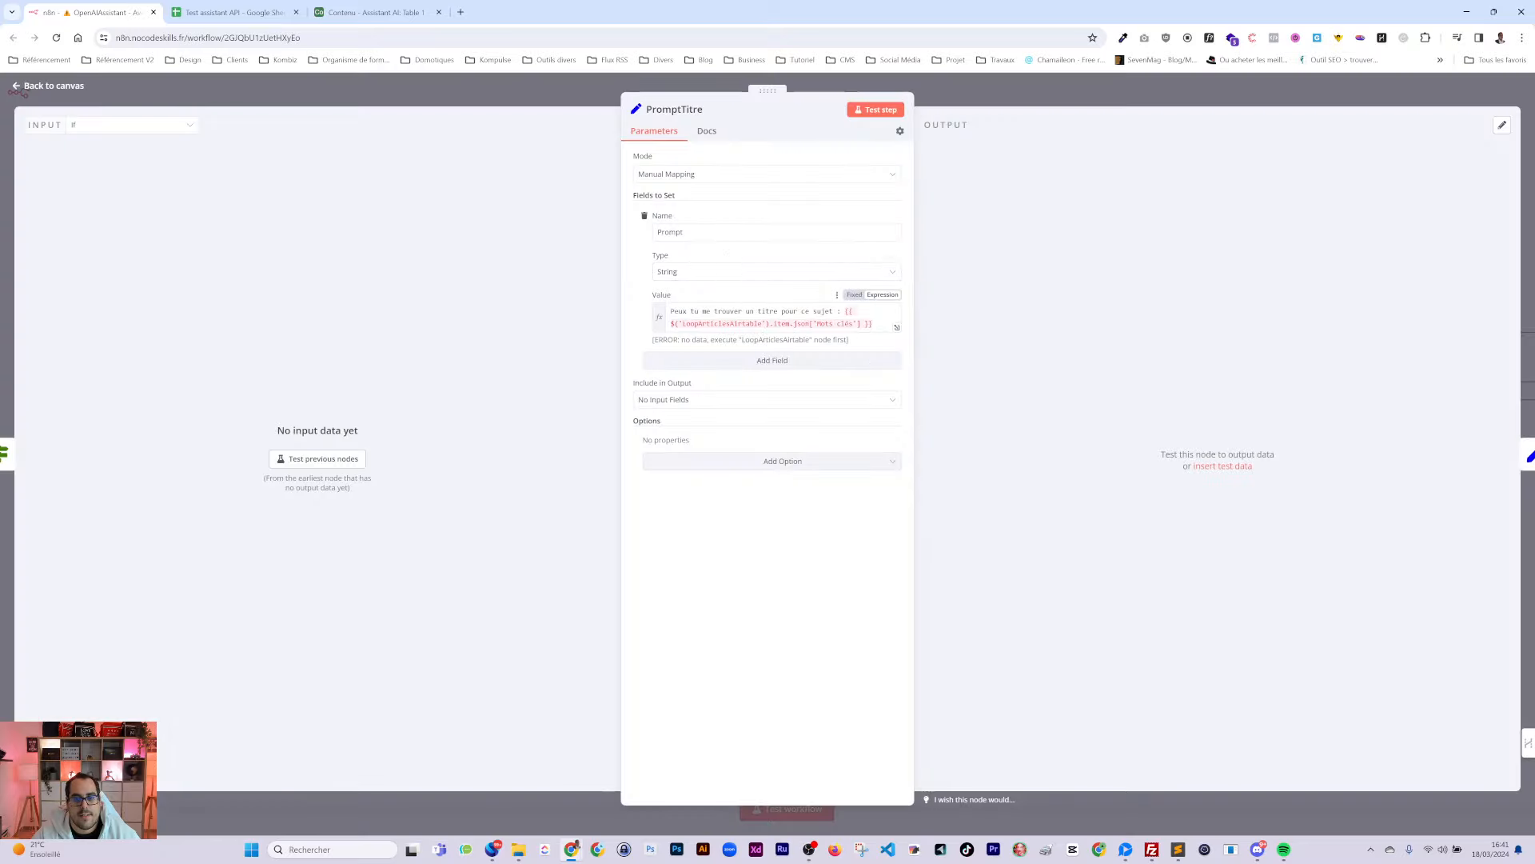
{"action": "left_click_drag", "start_coordinate": [819, 312], "coordinate": [670, 312]}
{"action": "type", "text": "{{"}
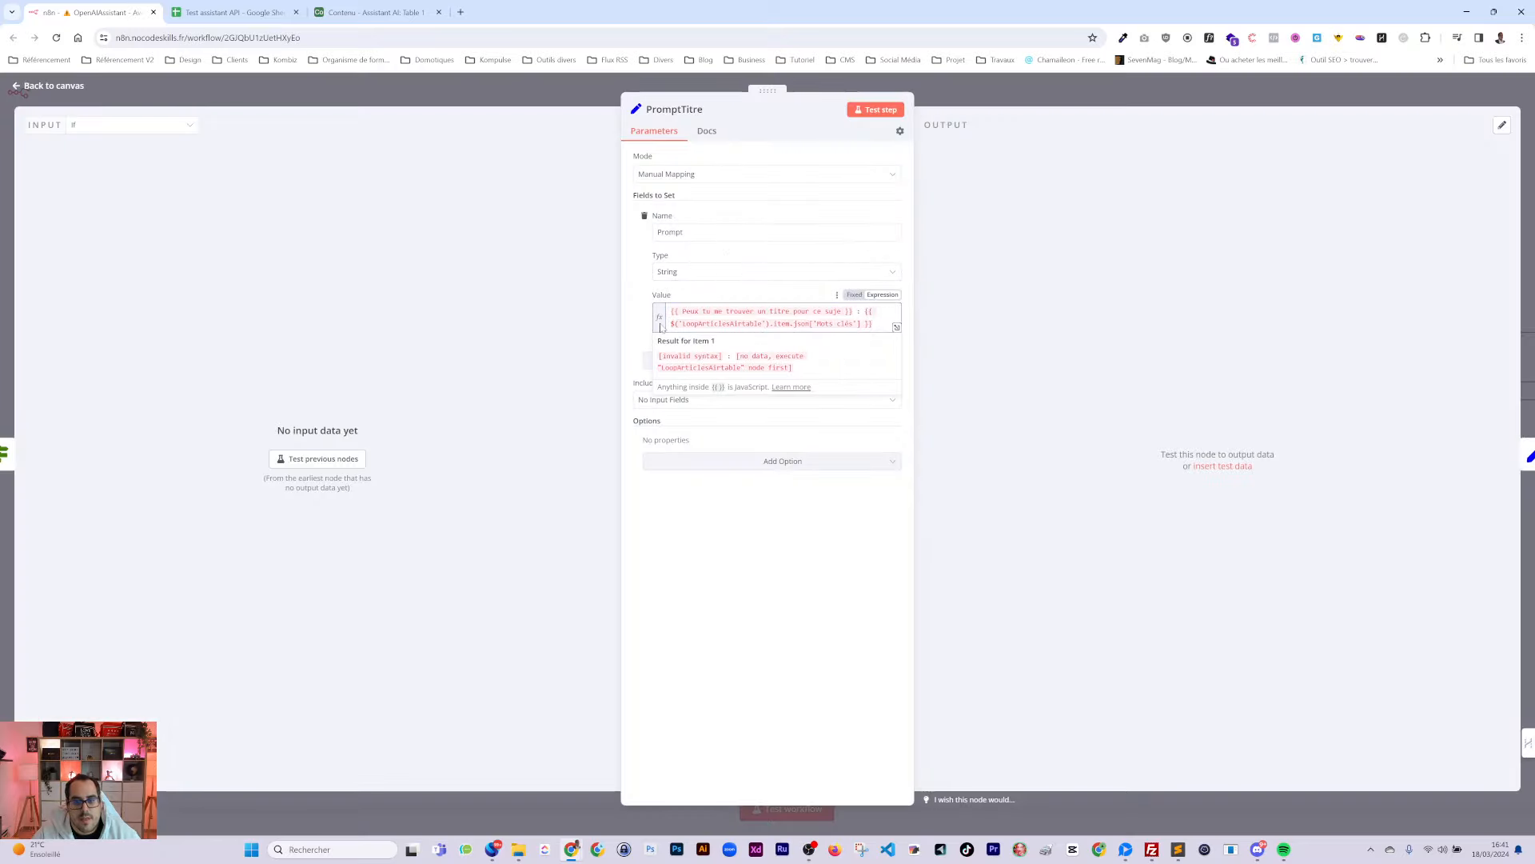
{"action": "key", "text": "BackSpace"}
{"action": "key", "text": "BackSpace"}
{"action": "key", "text": "BackSpace"}
{"action": "key", "text": "BackSpace"}
{"action": "key", "text": "BackSpace"}
{"action": "key", "text": "BackSpace"}
{"action": "key", "text": "BackSpace"}
{"action": "key", "text": "BackSpace"}
{"action": "key", "text": "BackSpace"}
{"action": "key", "text": "BackSpace"}
{"action": "key", "text": "BackSpace"}
{"action": "key", "text": "BackSpace"}
{"action": "key", "text": "BackSpace"}
{"action": "key", "text": "BackSpace"}
{"action": "key", "text": "BackSpace"}
{"action": "key", "text": "BackSpace"}
{"action": "key", "text": "BackSpace"}
{"action": "key", "text": "BackSpace"}
{"action": "key", "text": "BackSpace"}
{"action": "key", "text": "BackSpace"}
{"action": "key", "text": "BackSpace"}
{"action": "key", "text": "BackSpace"}
{"action": "key", "text": "BackSpace"}
{"action": "key", "text": "BackSpace"}
{"action": "key", "text": "BackSpace"}
{"action": "key", "text": "BackSpace"}
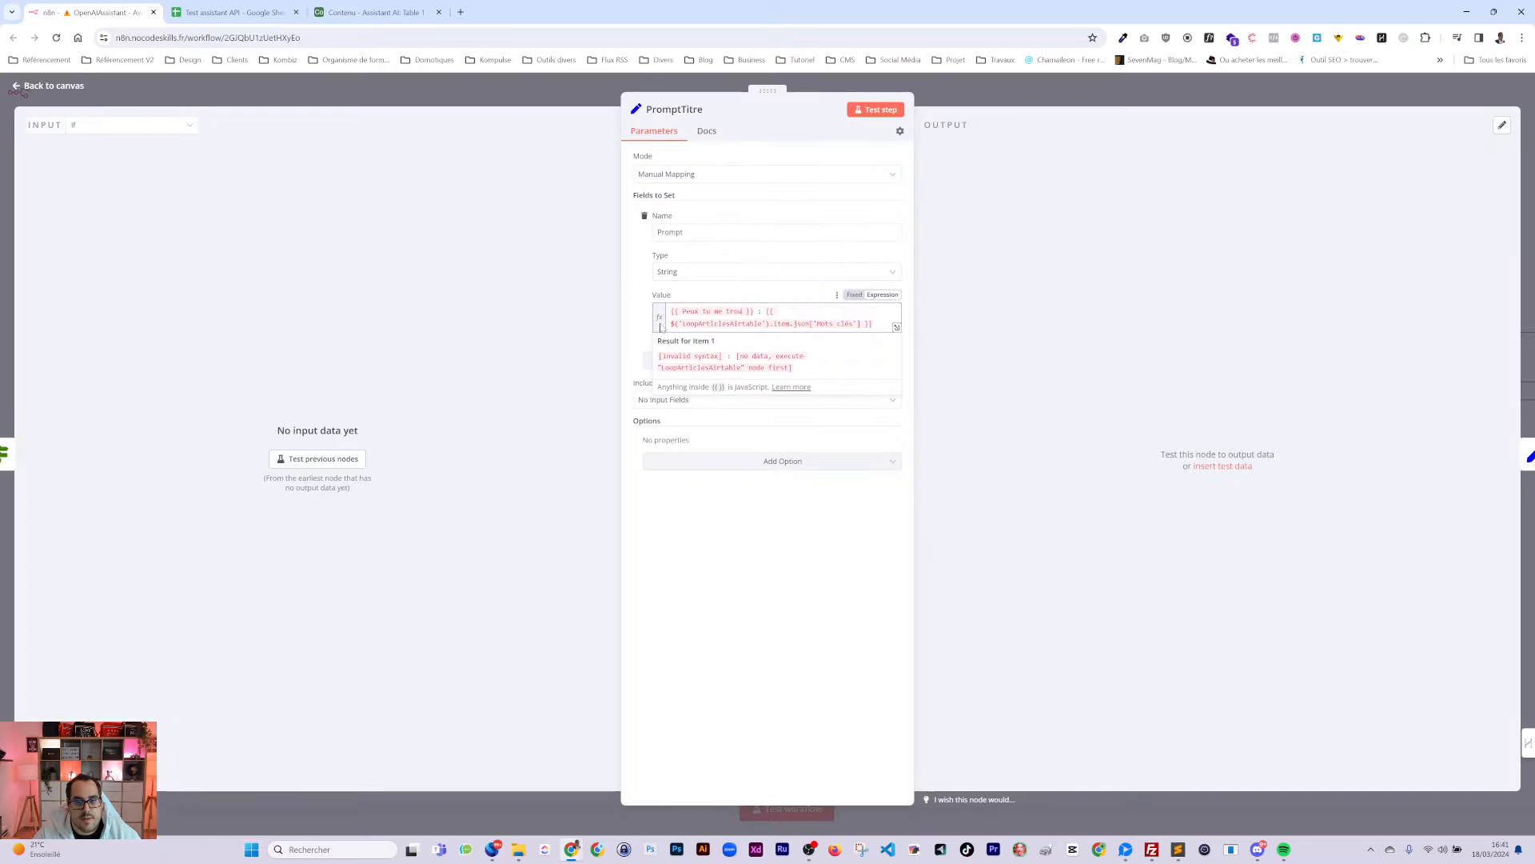
{"action": "key", "text": "BackSpace"}
{"action": "key", "text": "BackSpace"}
{"action": "key", "text": "BackSpace"}
{"action": "key", "text": "BackSpace"}
{"action": "key", "text": "BackSpace"}
{"action": "key", "text": "BackSpace"}
{"action": "key", "text": "BackSpace"}
{"action": "key", "text": "BackSpace"}
{"action": "key", "text": "BackSpace"}
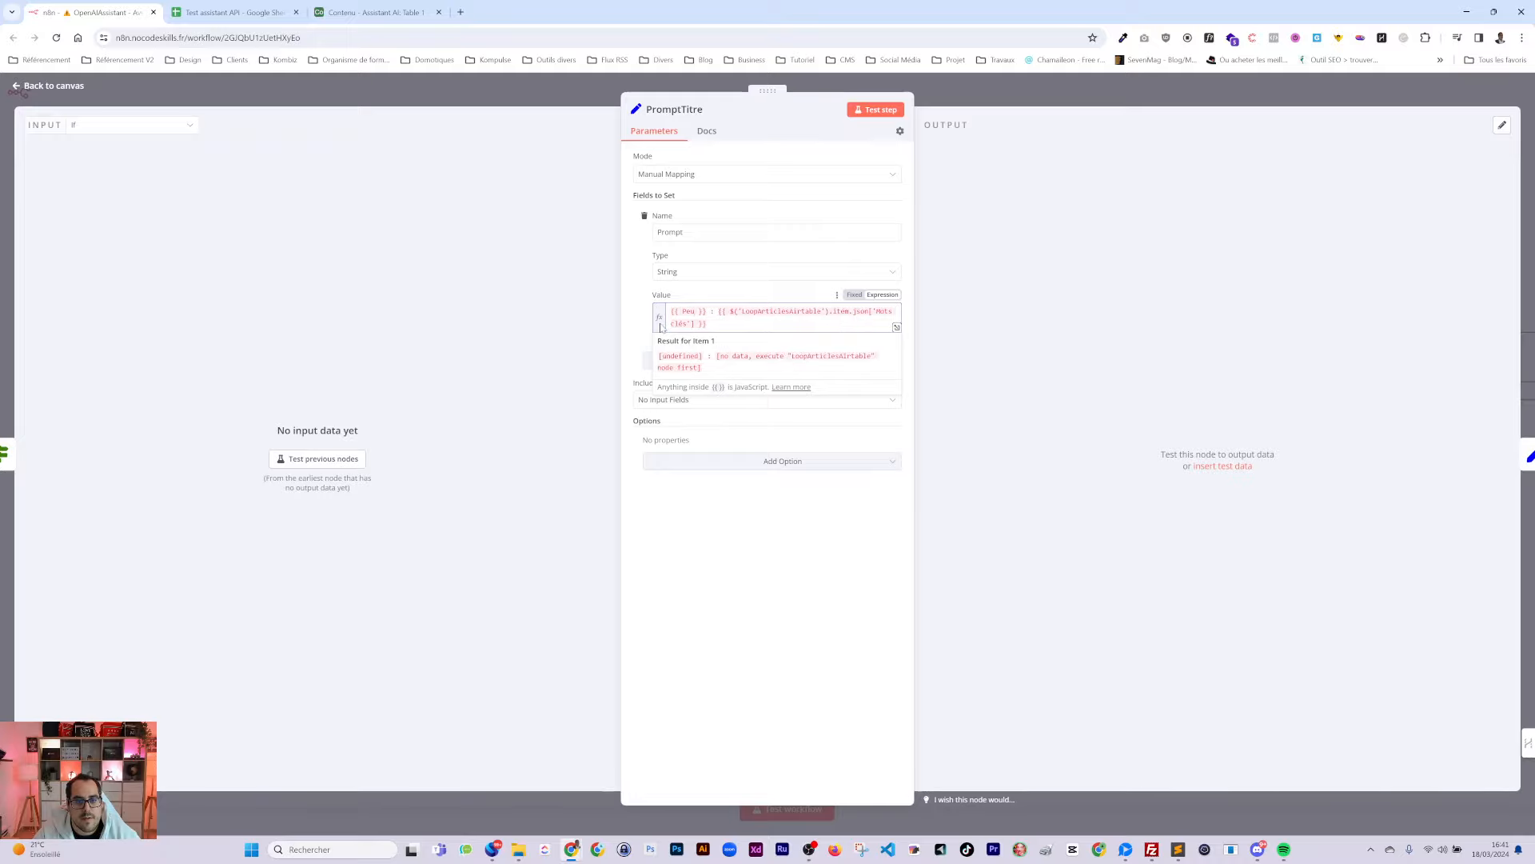
Fill the expression with $node["LoopPartiesSheet"].json["Prompt"], taking the column name from the spreadsheet's header cell A1, and close the node
{"action": "type", "text": "$node["}
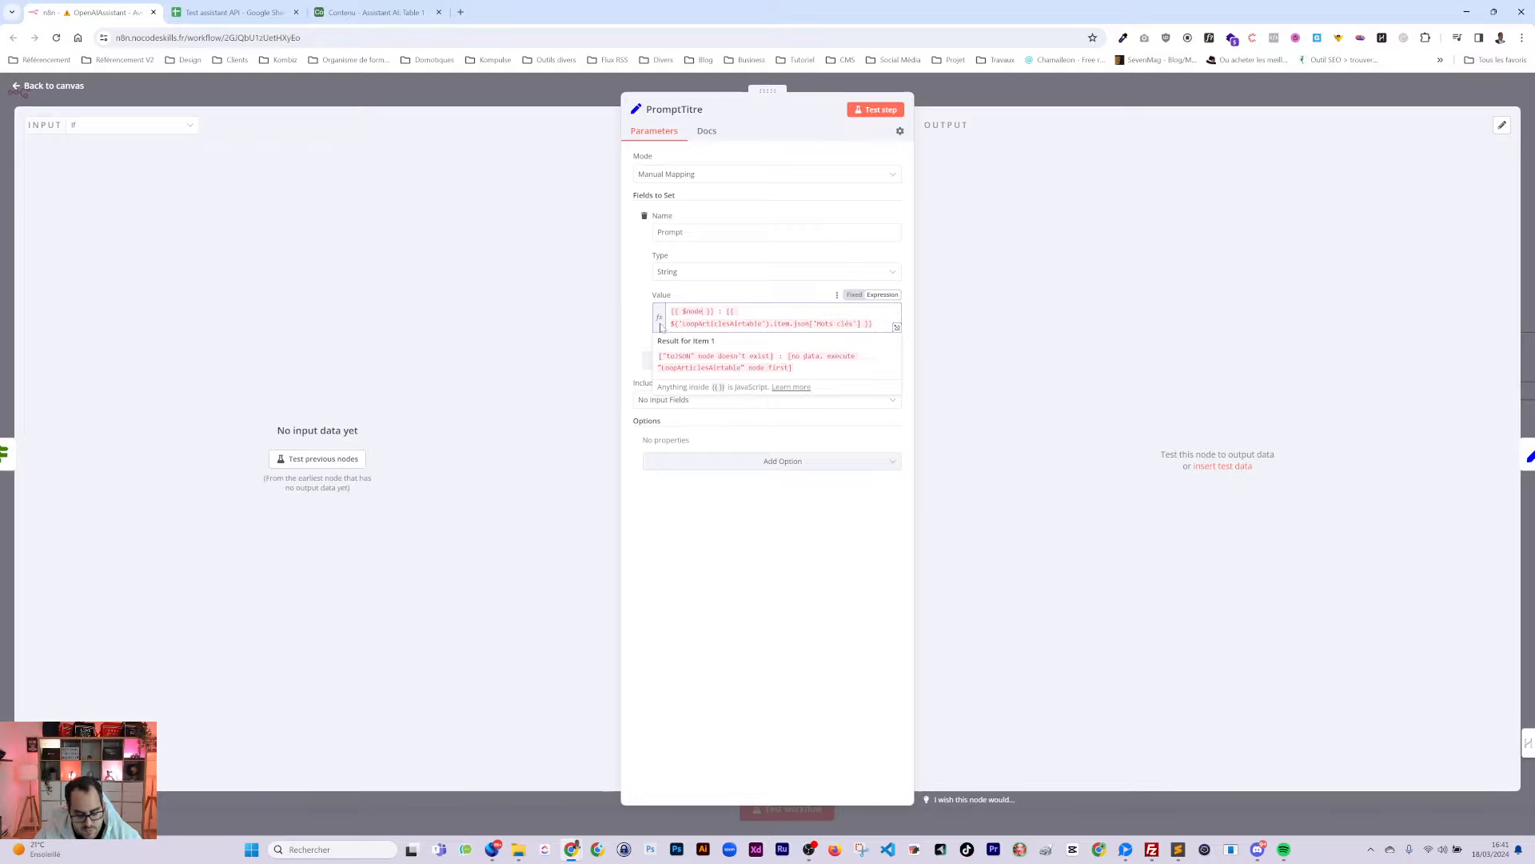
{"action": "type", "text": "\""}
{"action": "key", "text": "ctrl+v"}
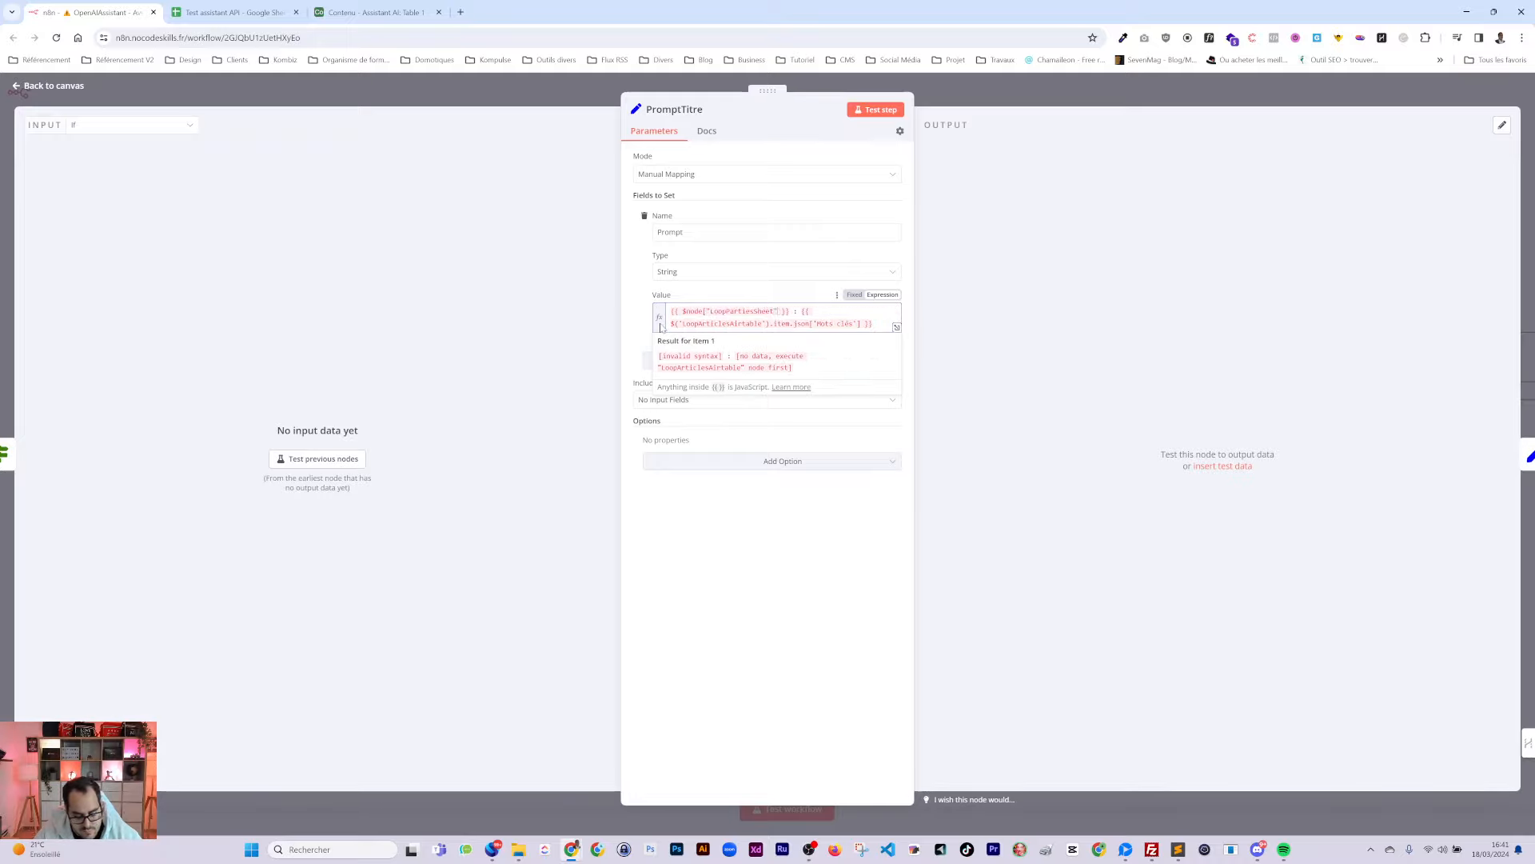
{"action": "type", "text": "\"].json["}
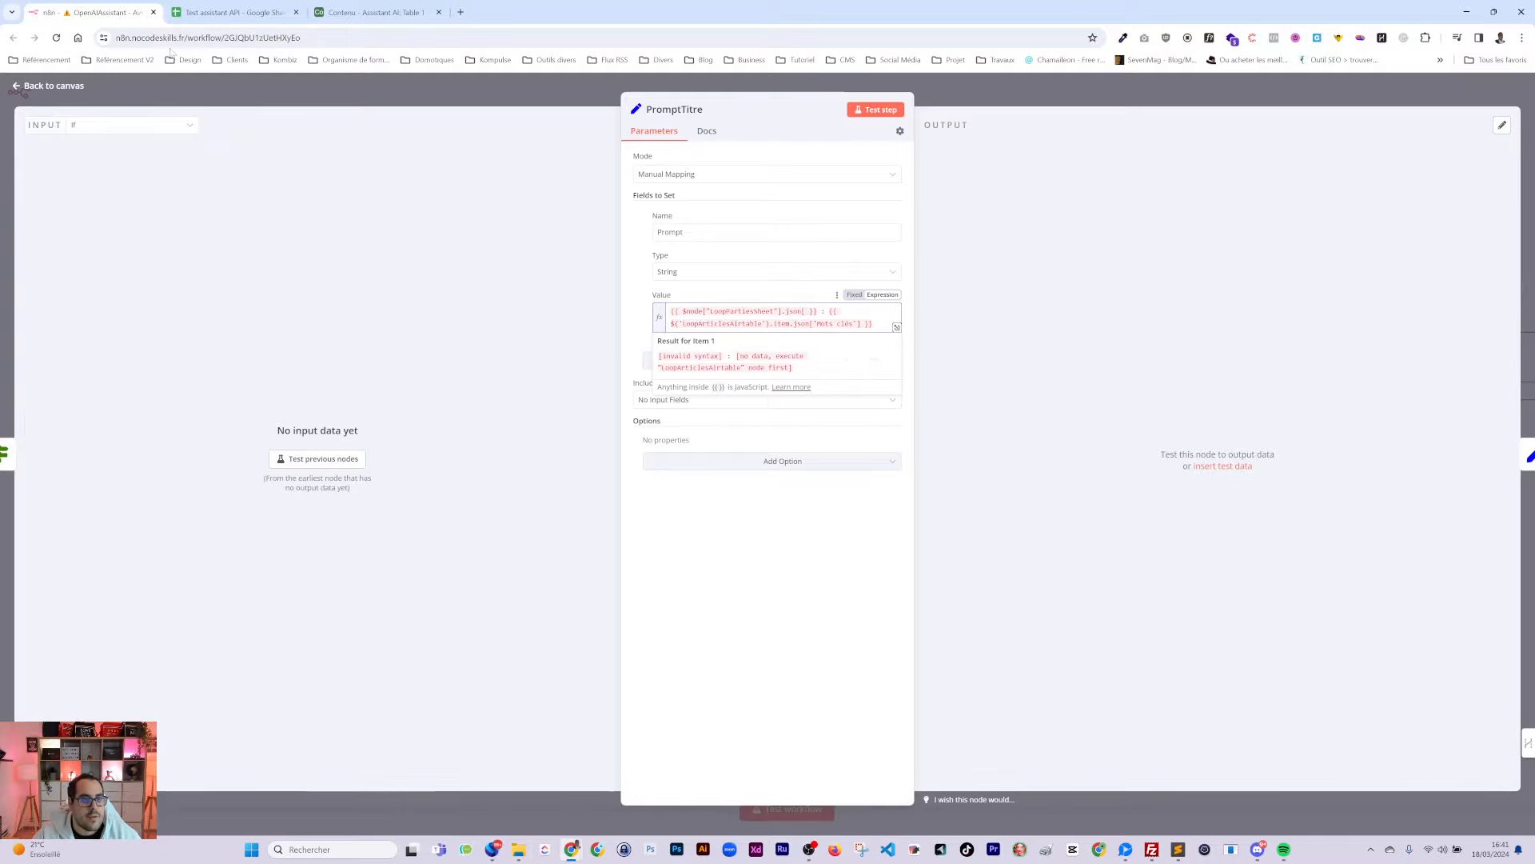
{"action": "left_click", "coordinate": [232, 12]}
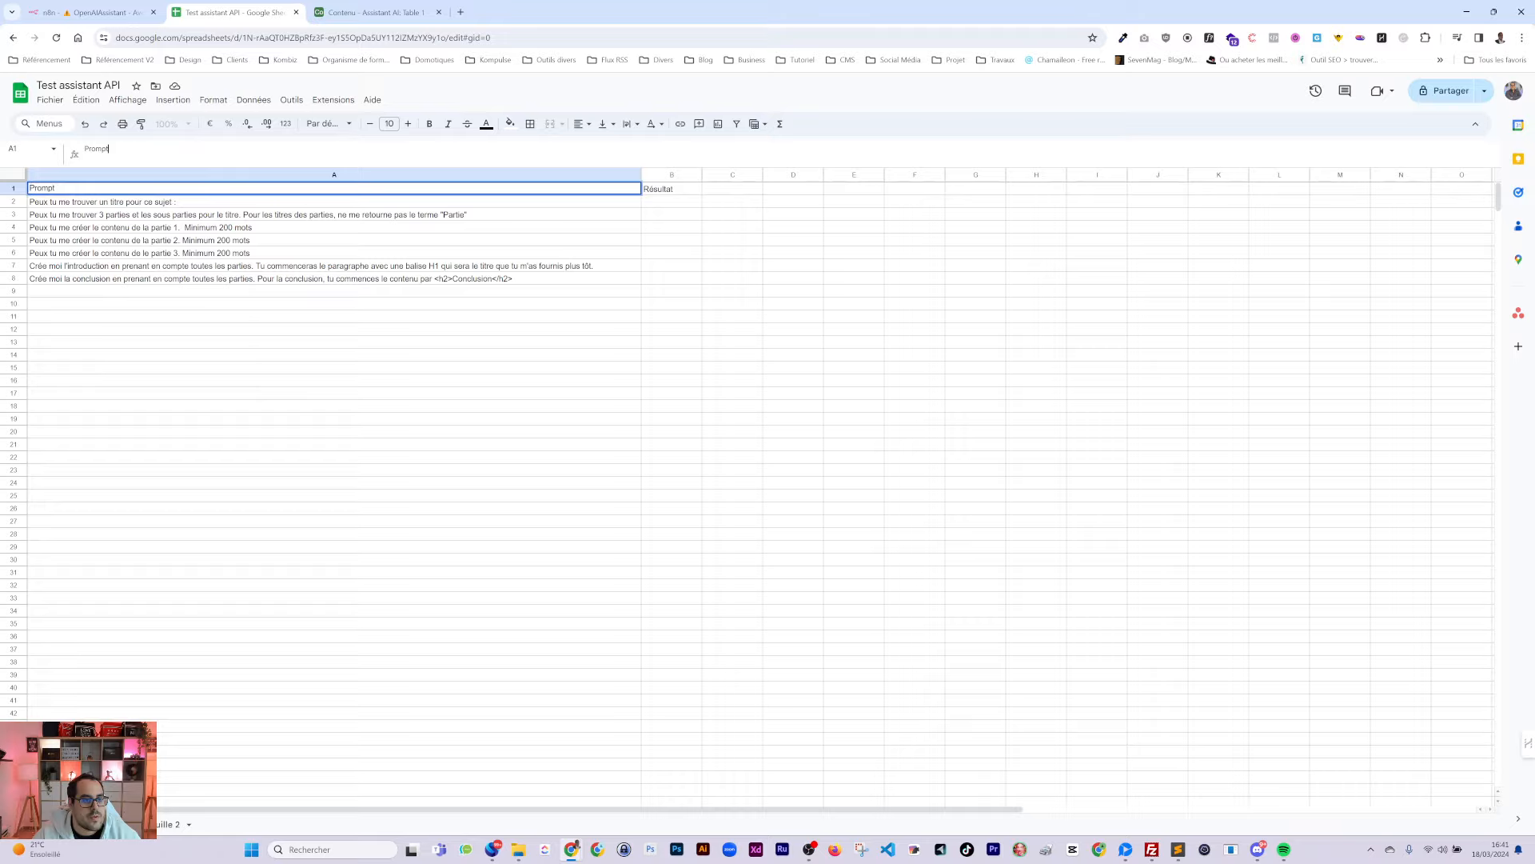
{"action": "double_click", "coordinate": [100, 150]}
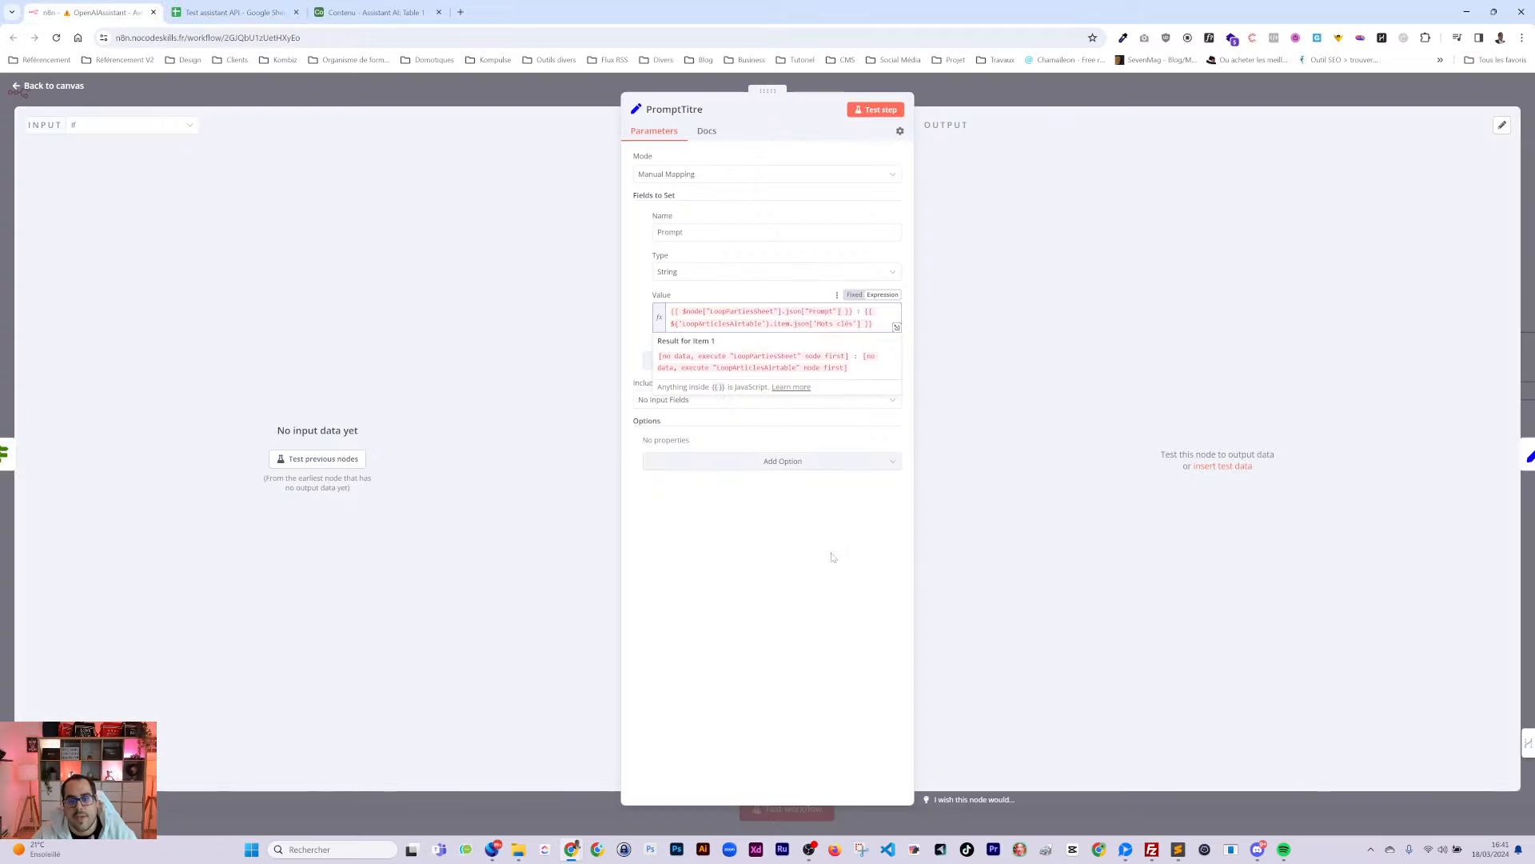
{"action": "left_click", "coordinate": [816, 579]}
{"action": "left_click", "coordinate": [565, 324]}
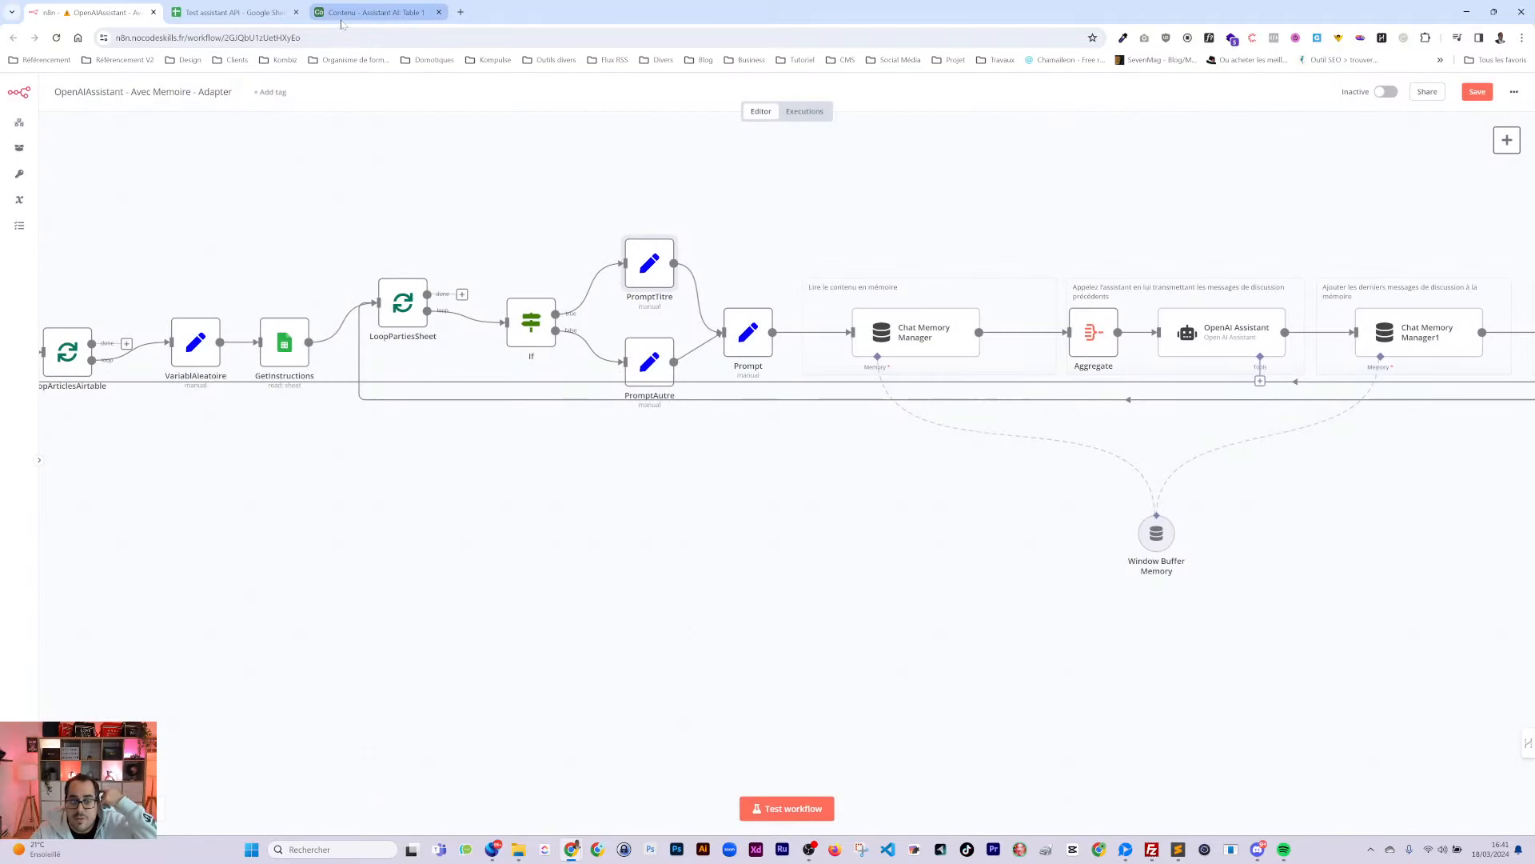
Compare the PromptAutre node's pass-through settings with the row 3 prompt in the Test assistant API spreadsheet
{"action": "double_click", "coordinate": [649, 362]}
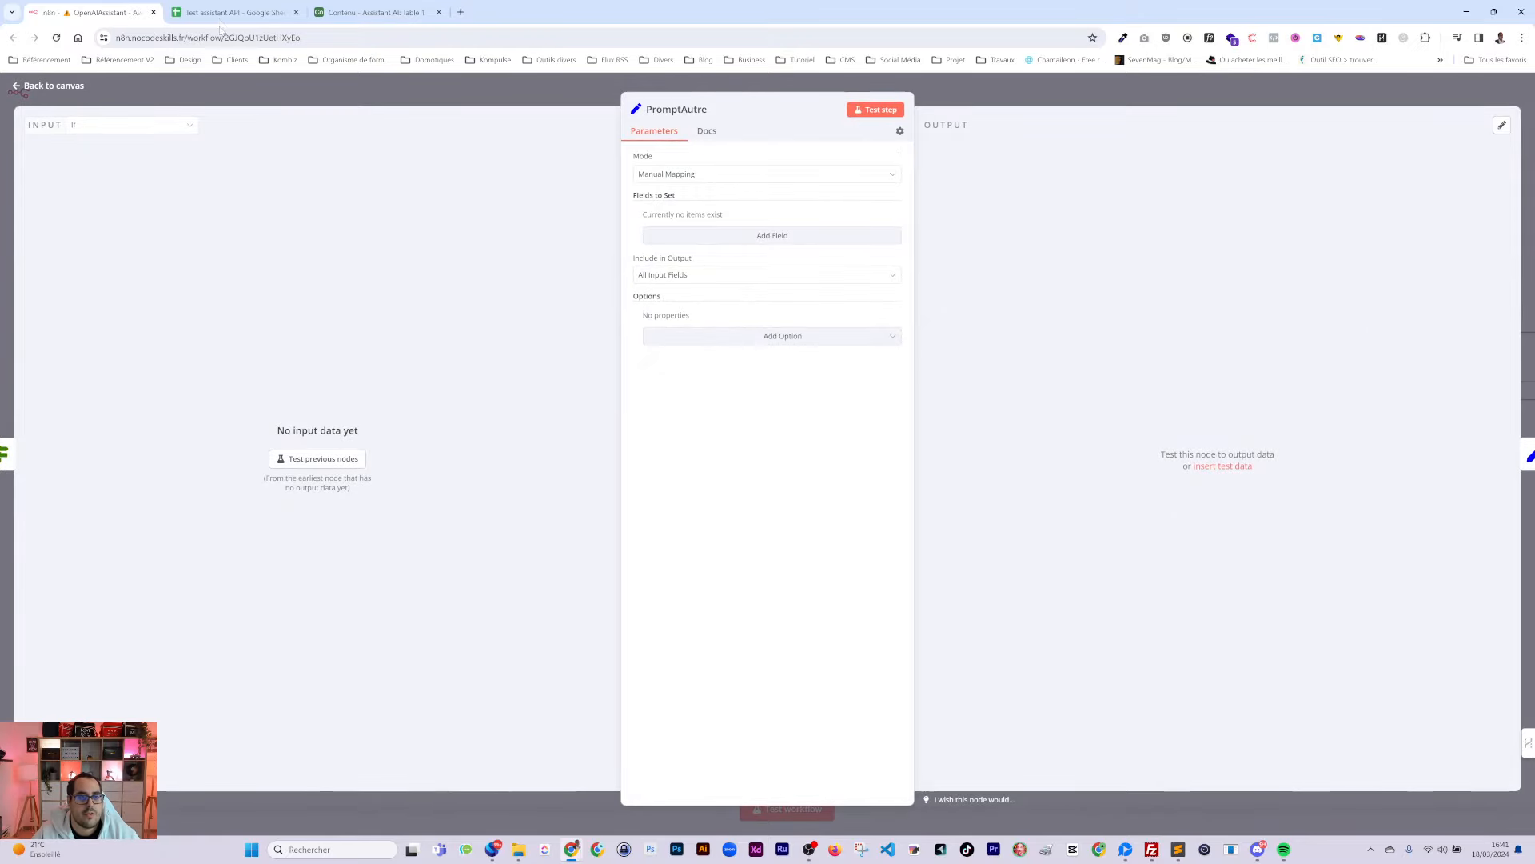
{"action": "left_click", "coordinate": [263, 13]}
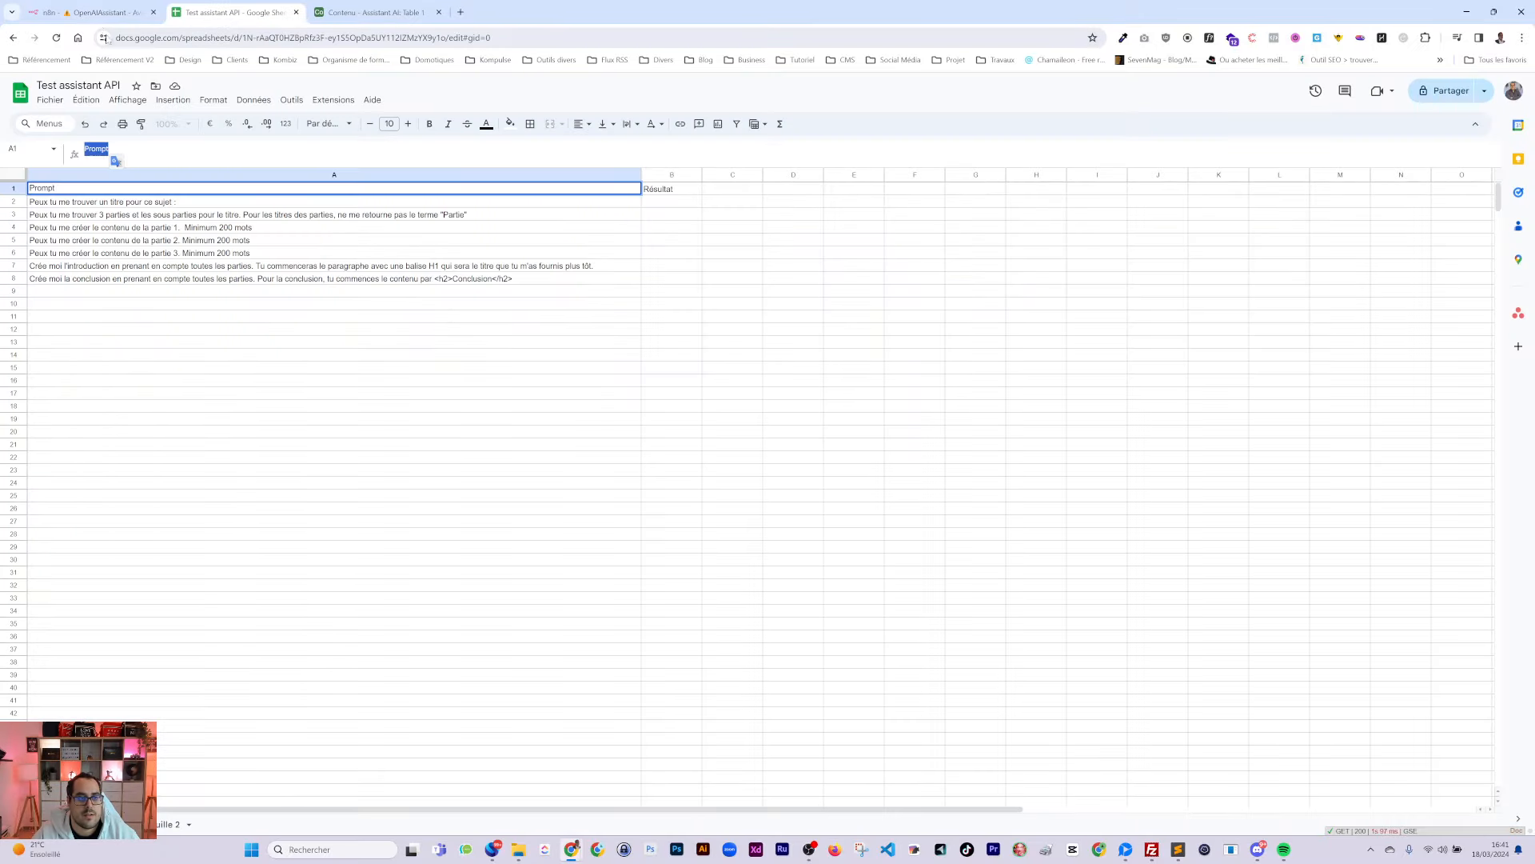
{"action": "left_click", "coordinate": [104, 218]}
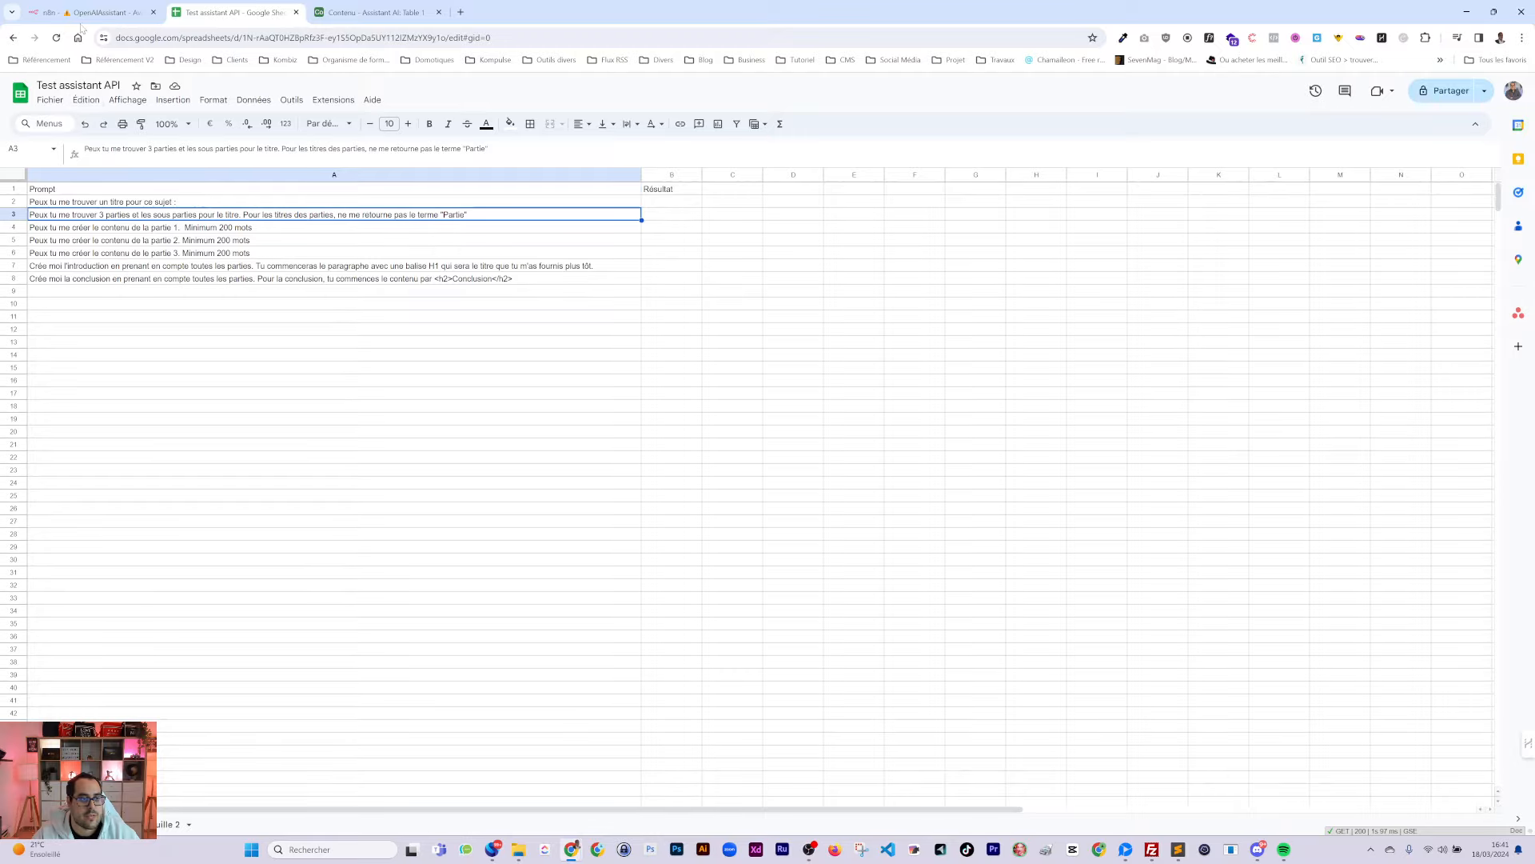
{"action": "left_click", "coordinate": [83, 14]}
{"action": "left_click", "coordinate": [1038, 90]}
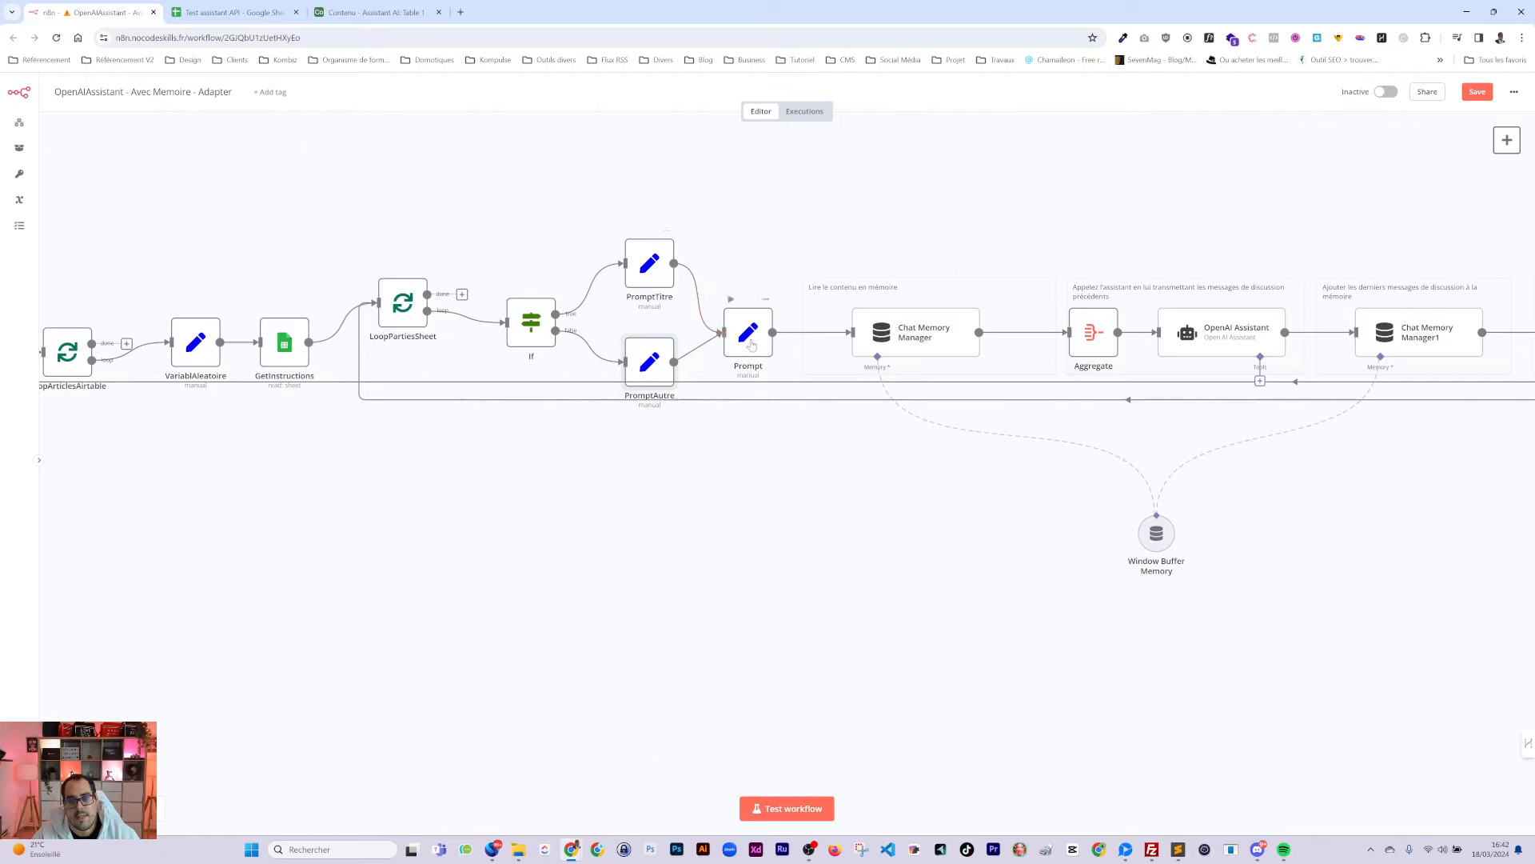
Check the operation mode and output option of the Chat Memory Manager node
{"action": "left_click", "coordinate": [925, 338]}
{"action": "double_click", "coordinate": [925, 338]}
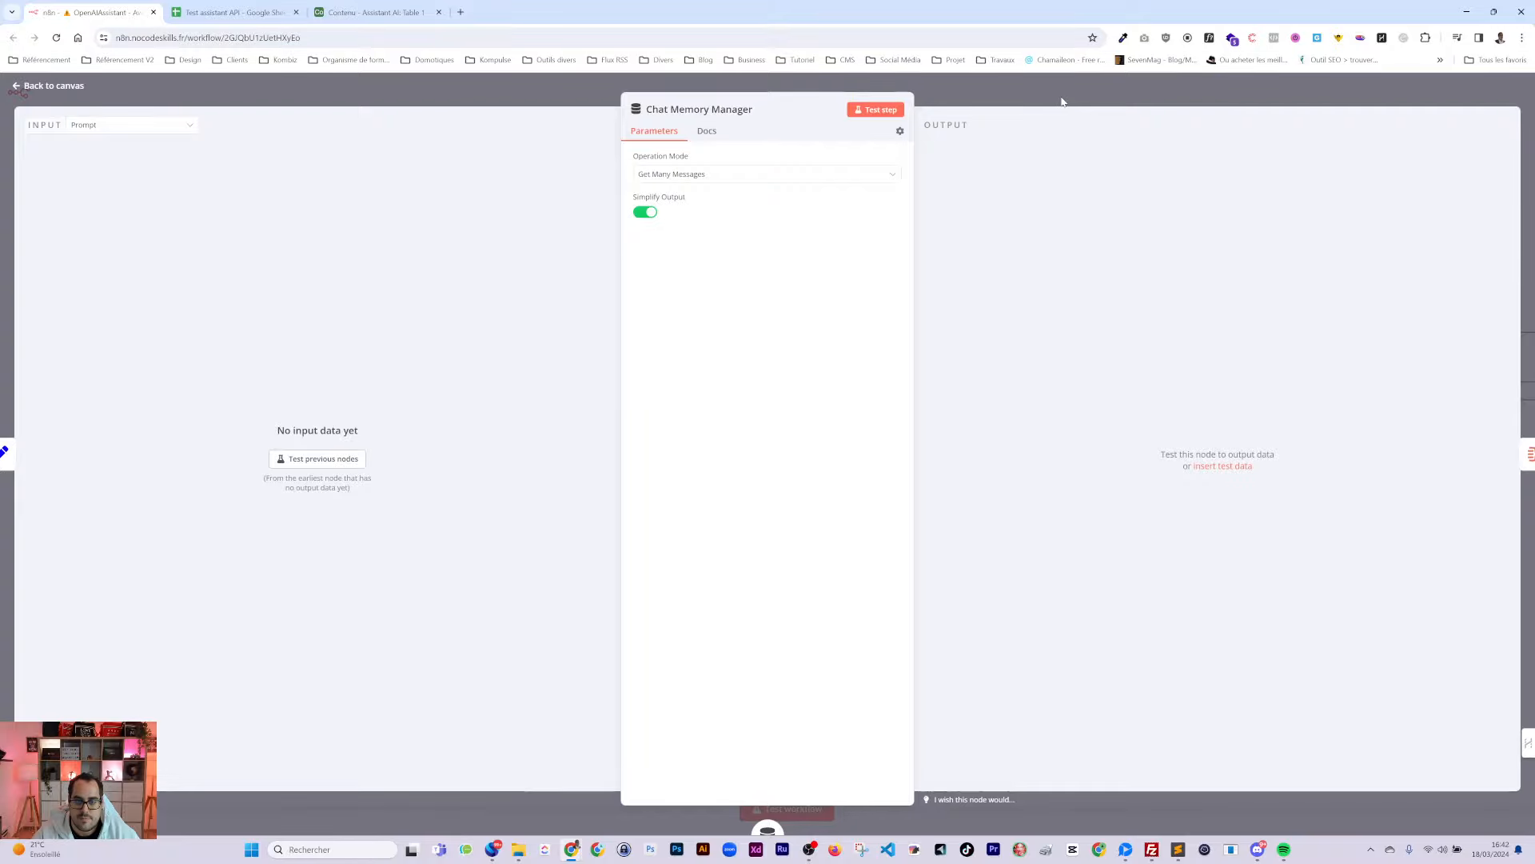
{"action": "key", "text": "Escape"}
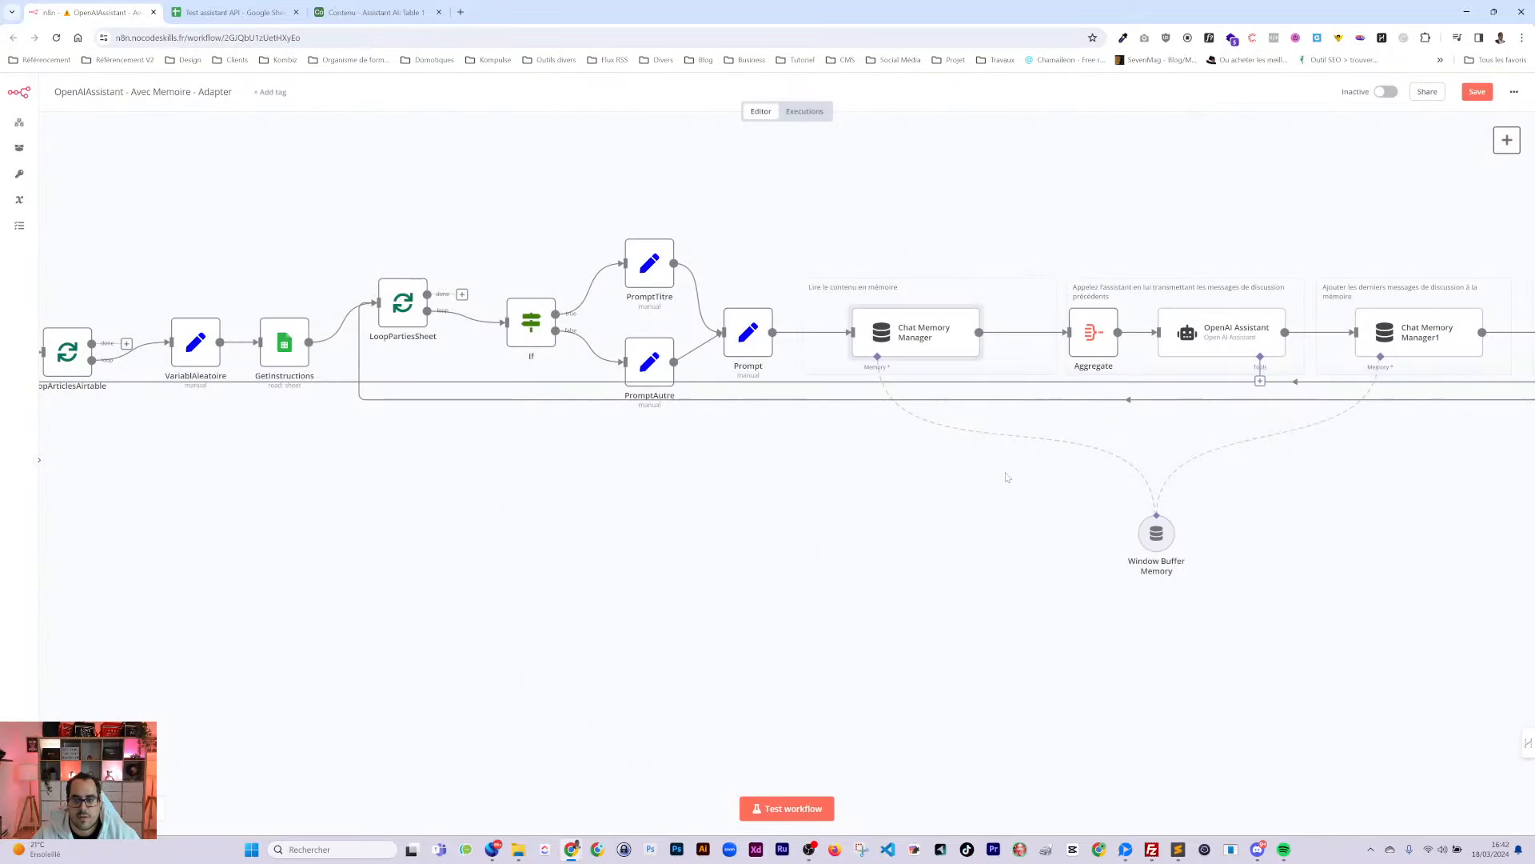
{"action": "scroll", "coordinate": [1004, 477], "scroll_direction": "right", "scroll_amount": 5}
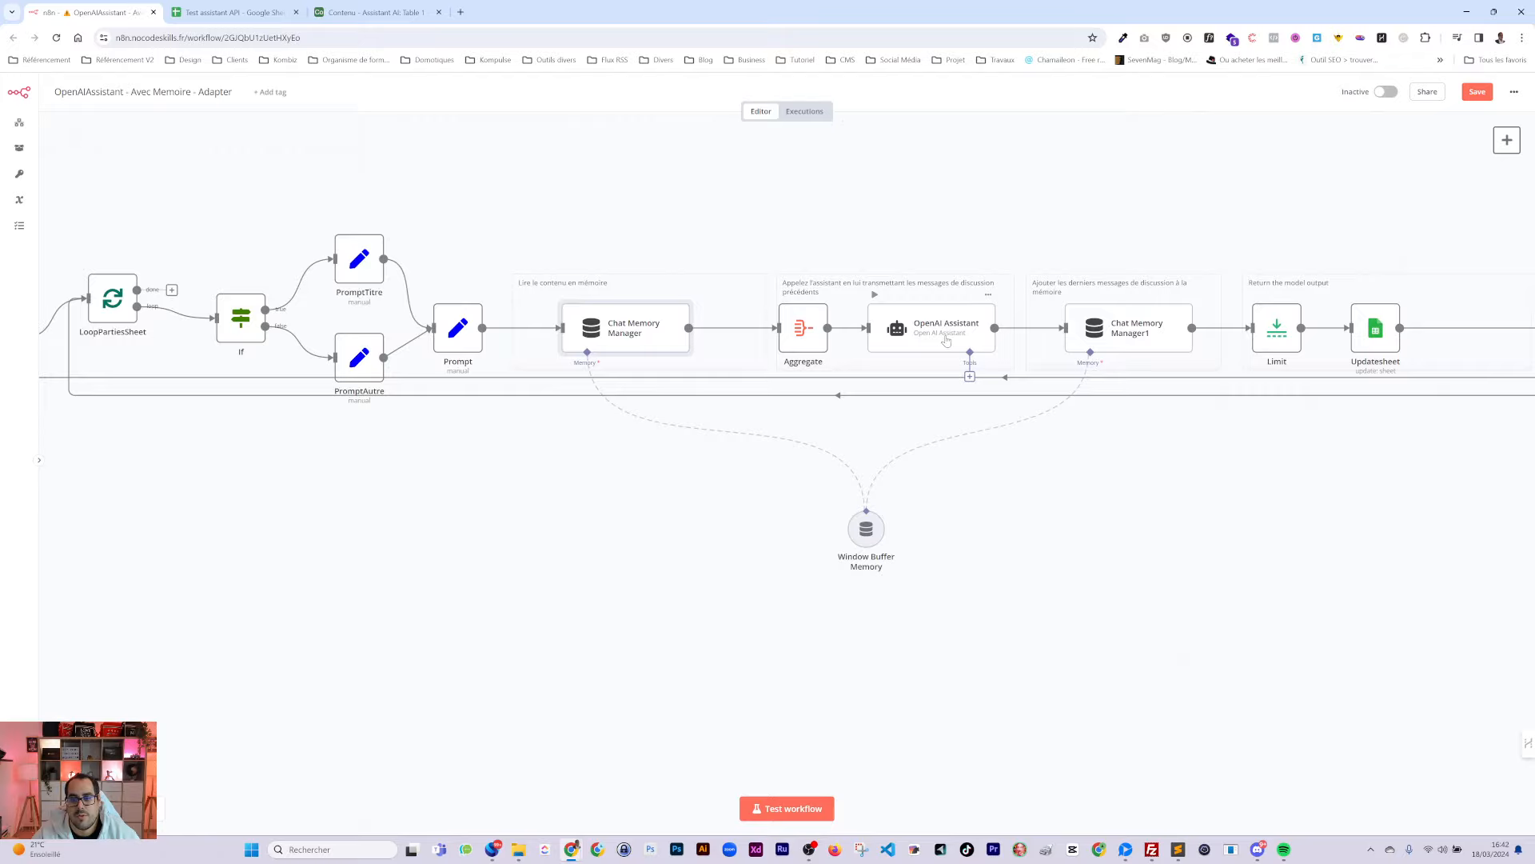
Review the settings of the Aggregate node and the Limit node's maximum items and keep option
{"action": "double_click", "coordinate": [801, 341]}
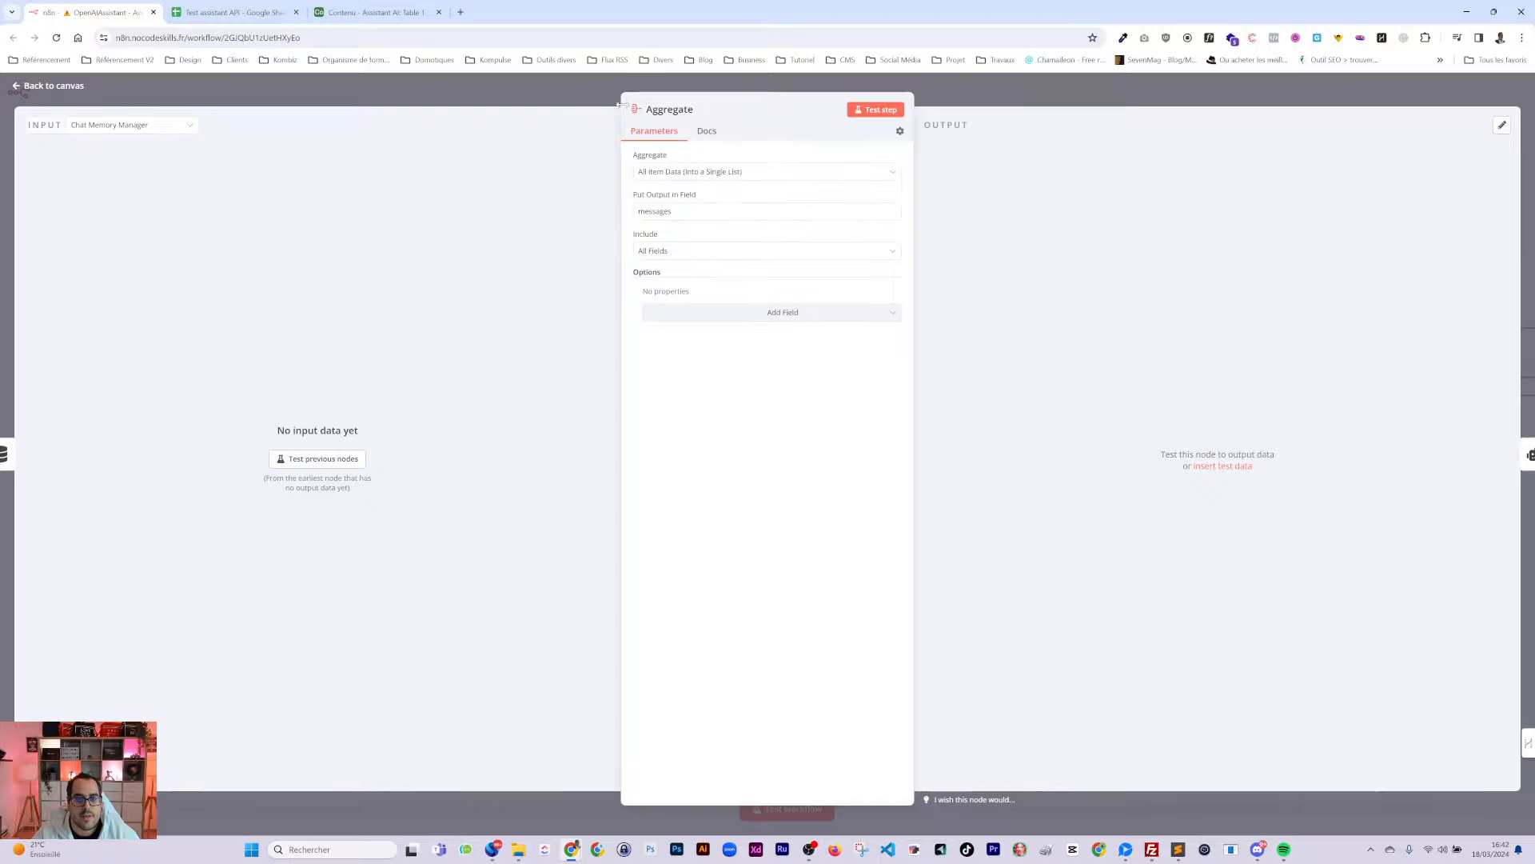
{"action": "left_click", "coordinate": [1048, 89]}
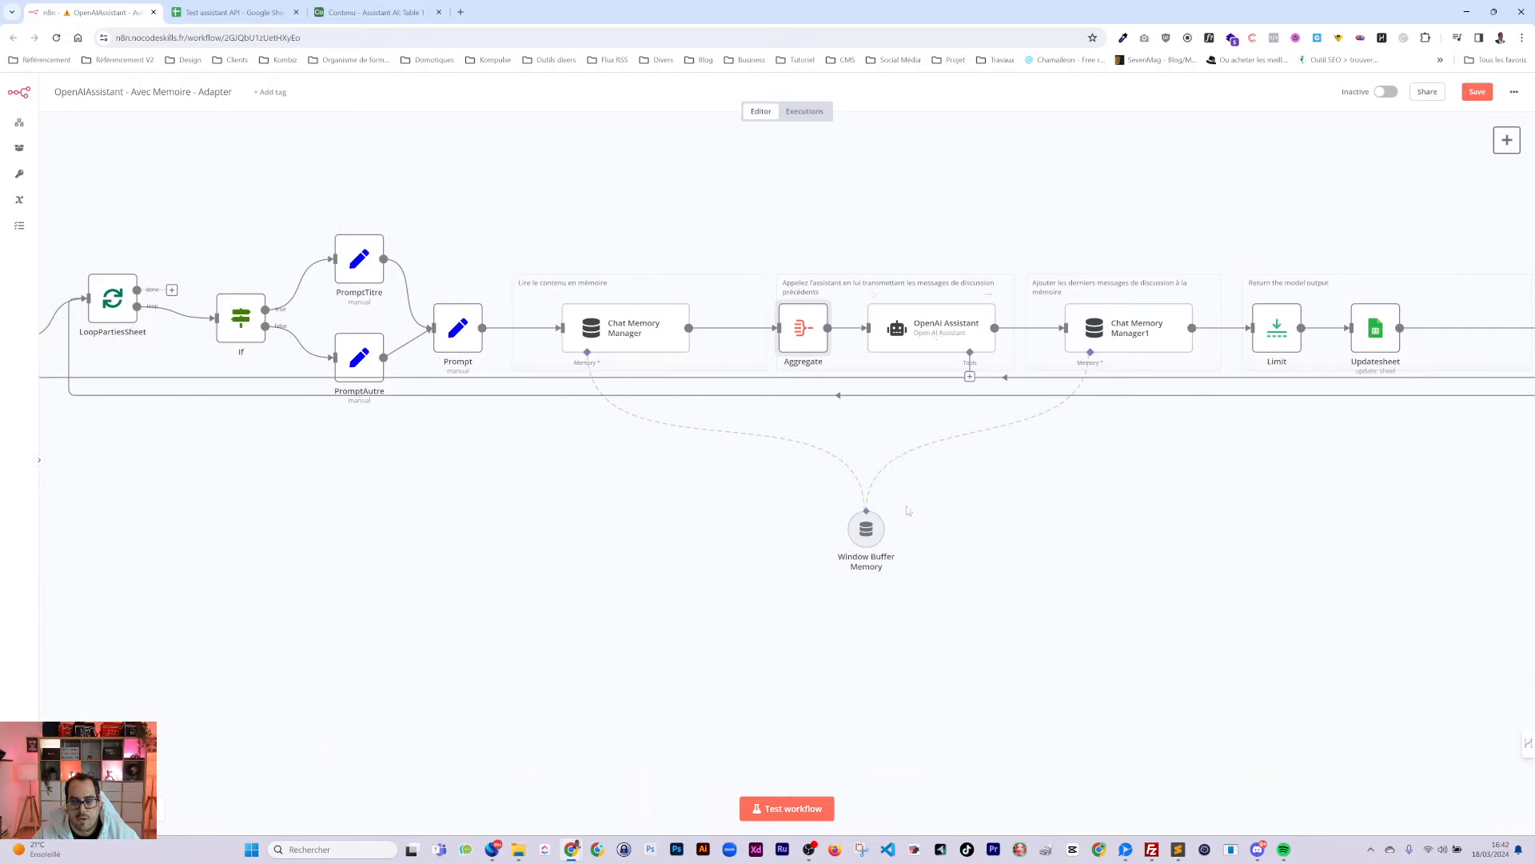
{"action": "left_click_drag", "start_coordinate": [1337, 494], "coordinate": [995, 479]}
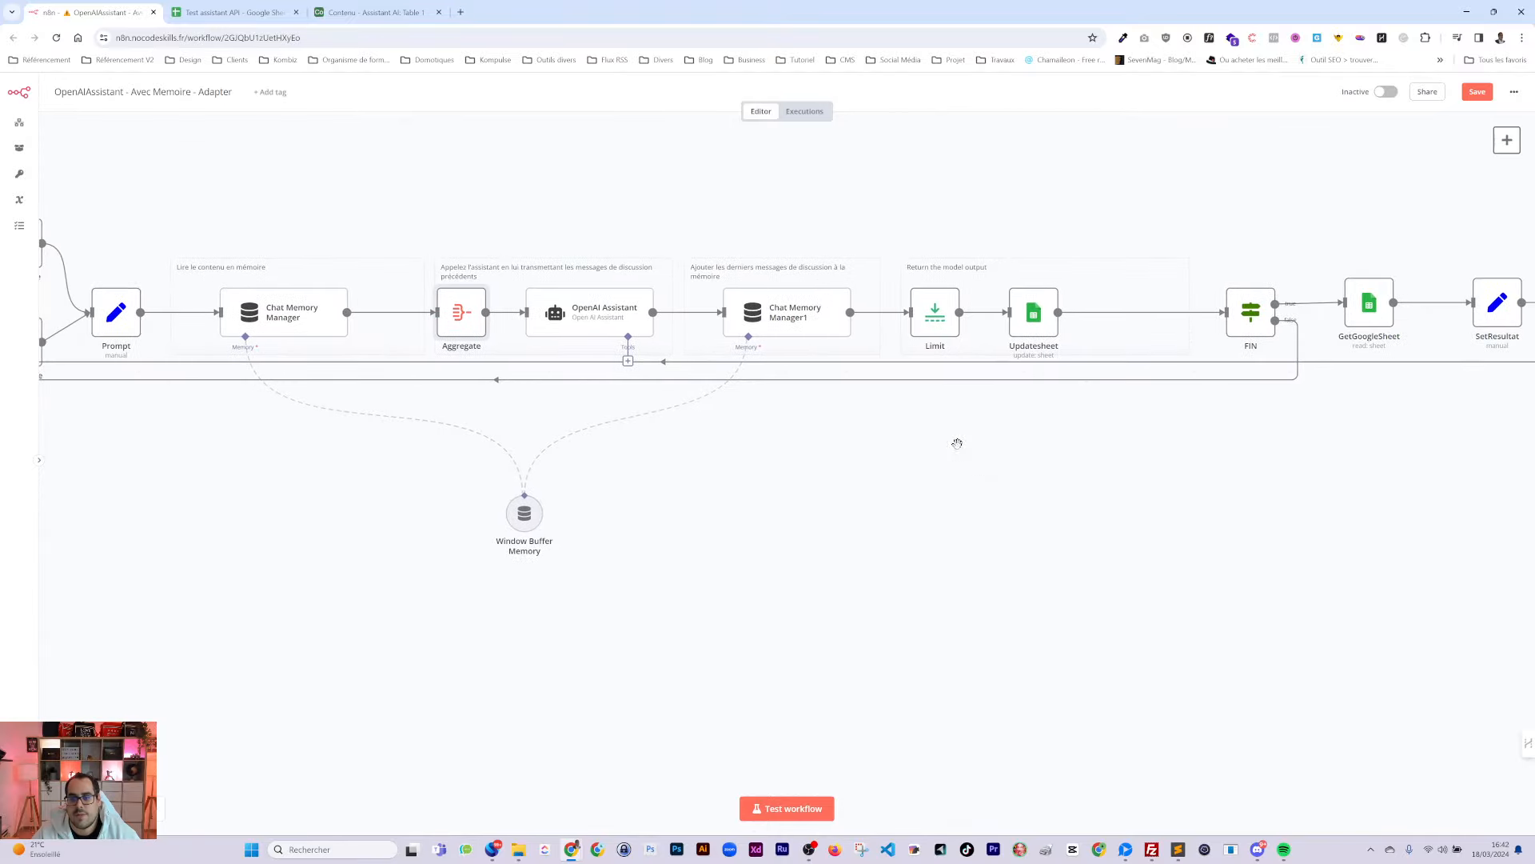
{"action": "double_click", "coordinate": [937, 317]}
{"action": "left_click", "coordinate": [1001, 86]}
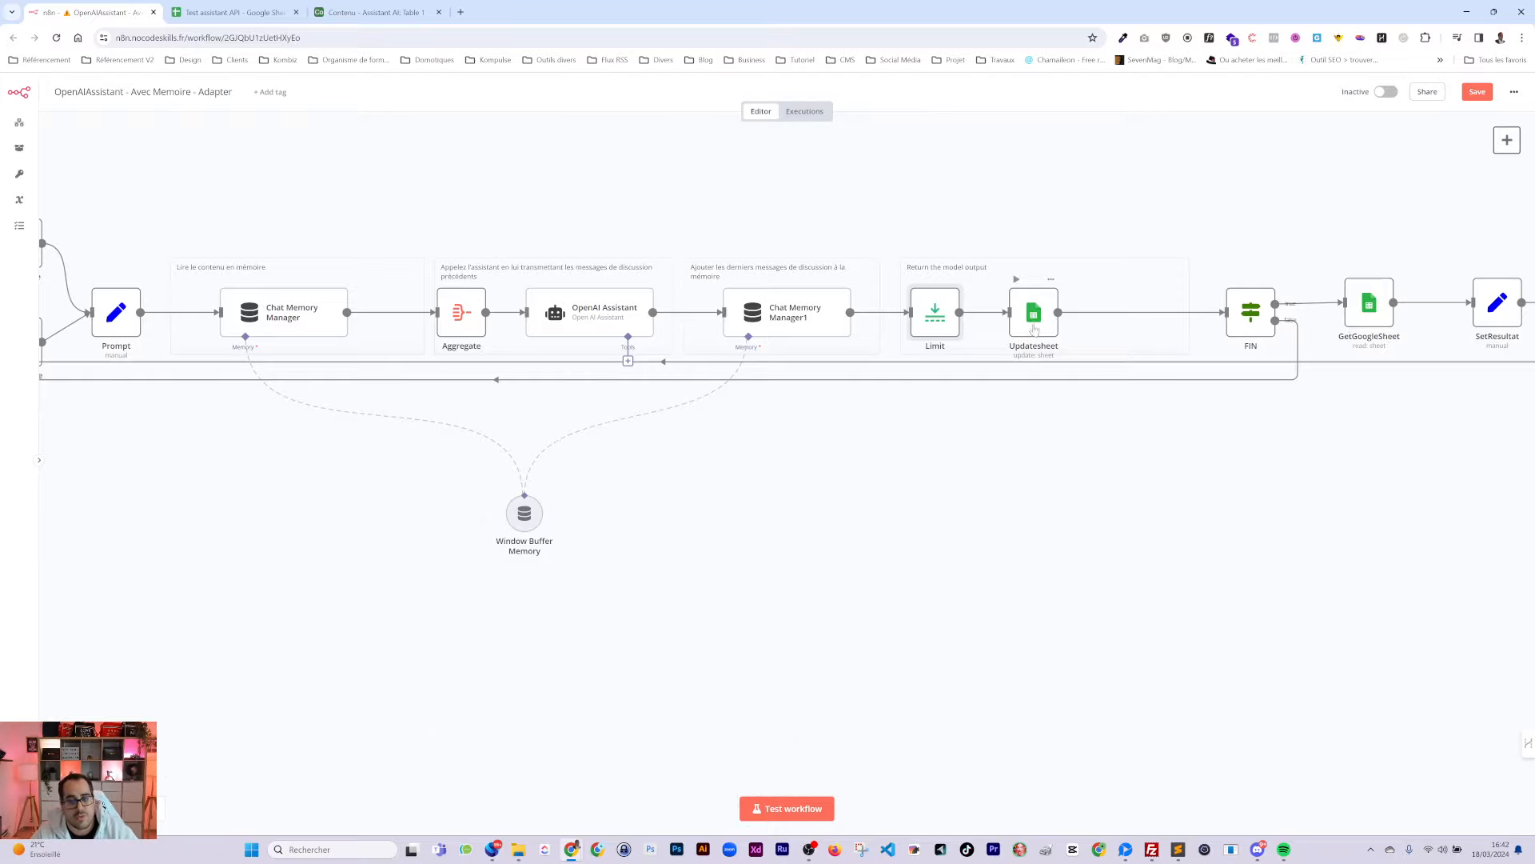
{"action": "double_click", "coordinate": [937, 320]}
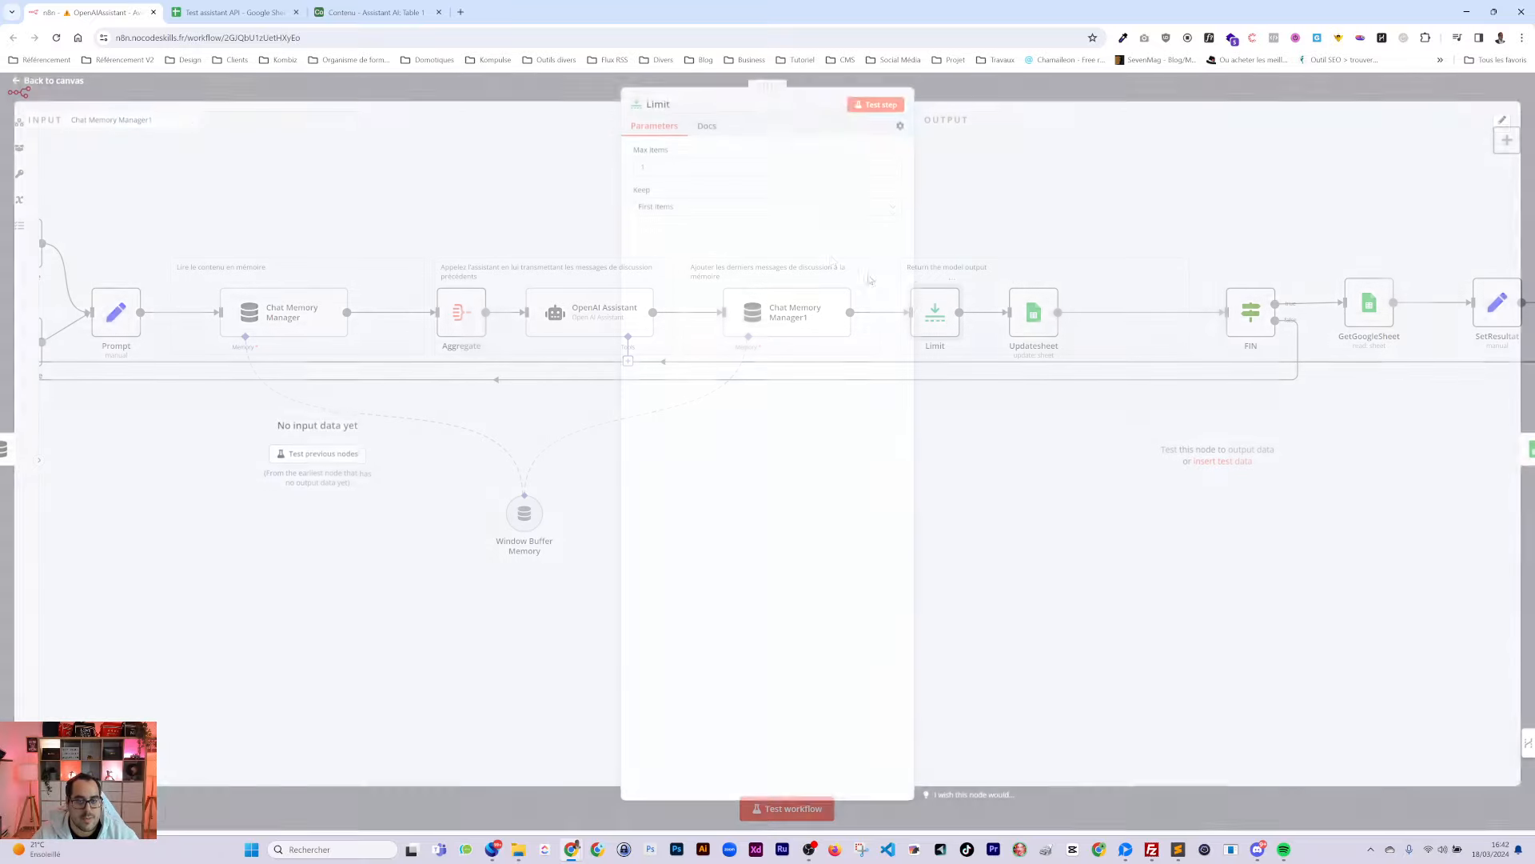
{"action": "key", "text": "Escape"}
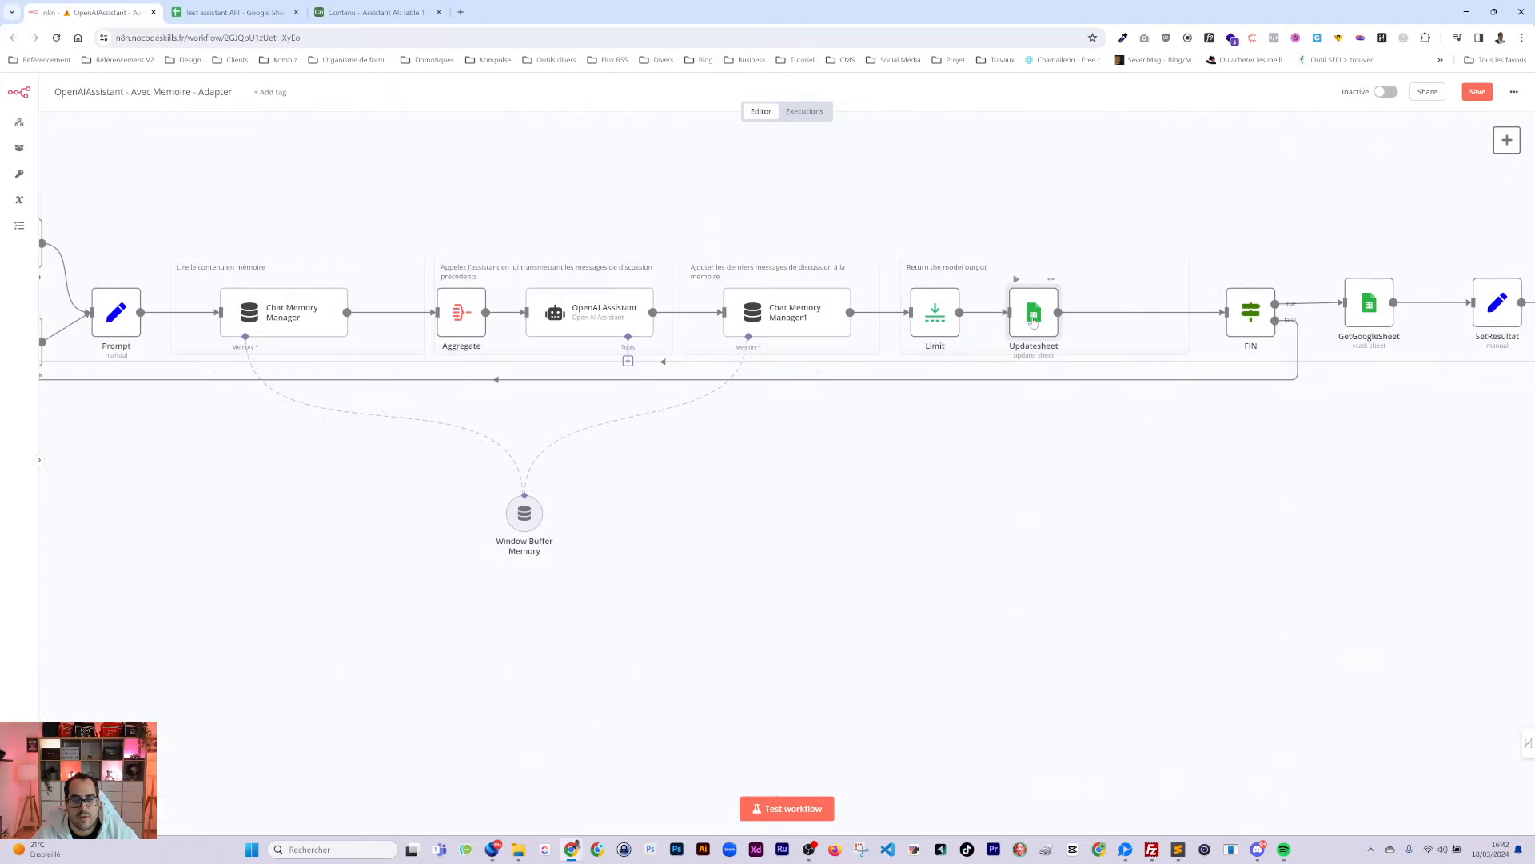
Compare the Updatesheet node's row_number matching and Résultat mapping with the prompt rows and Résultat column in the Test assistant API spreadsheet
{"action": "left_click", "coordinate": [232, 14]}
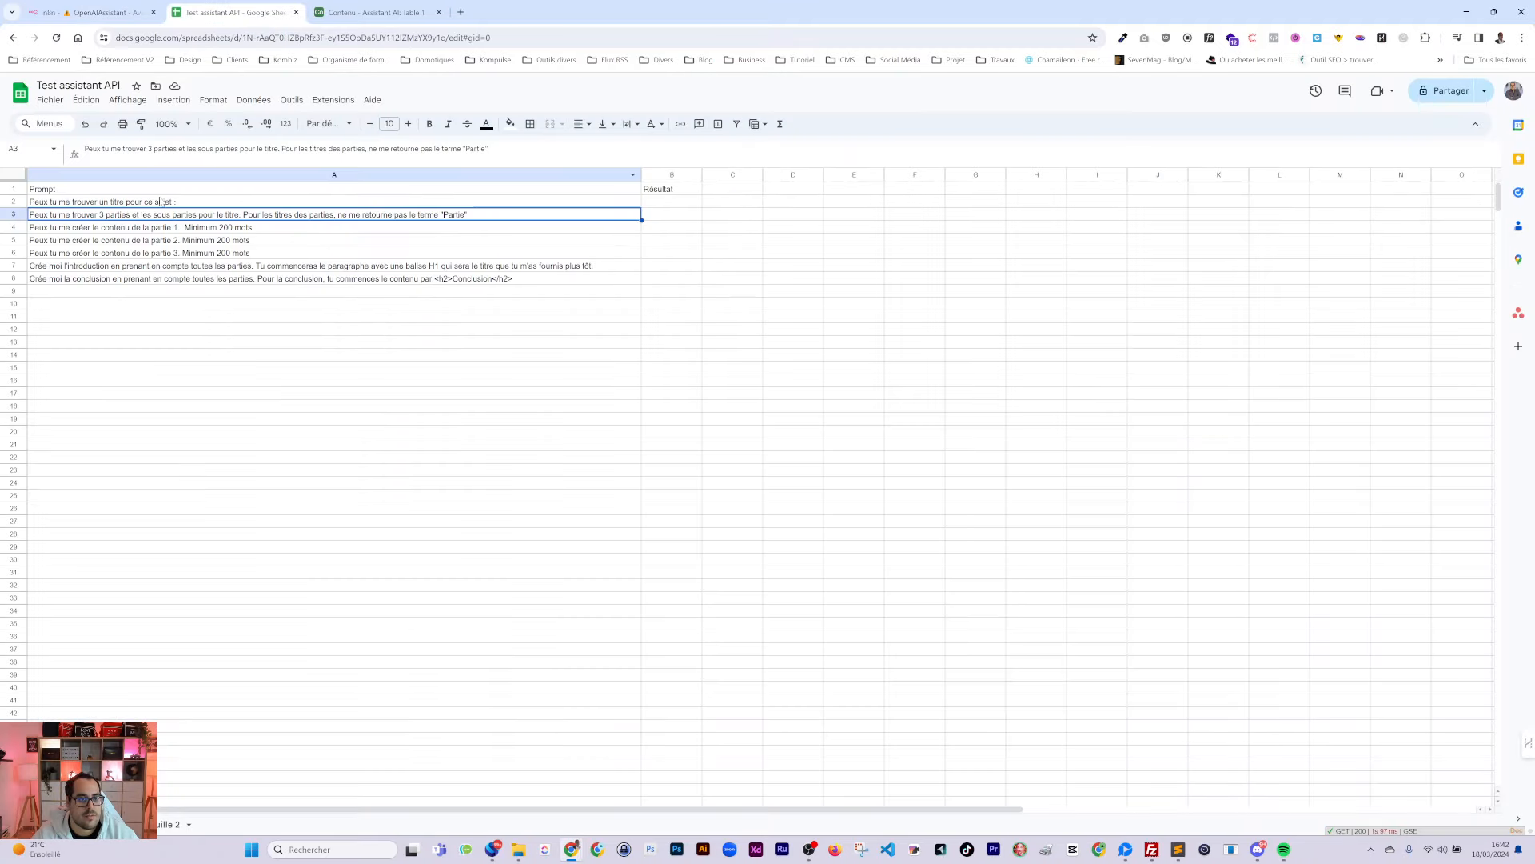
{"action": "left_click", "coordinate": [596, 205]}
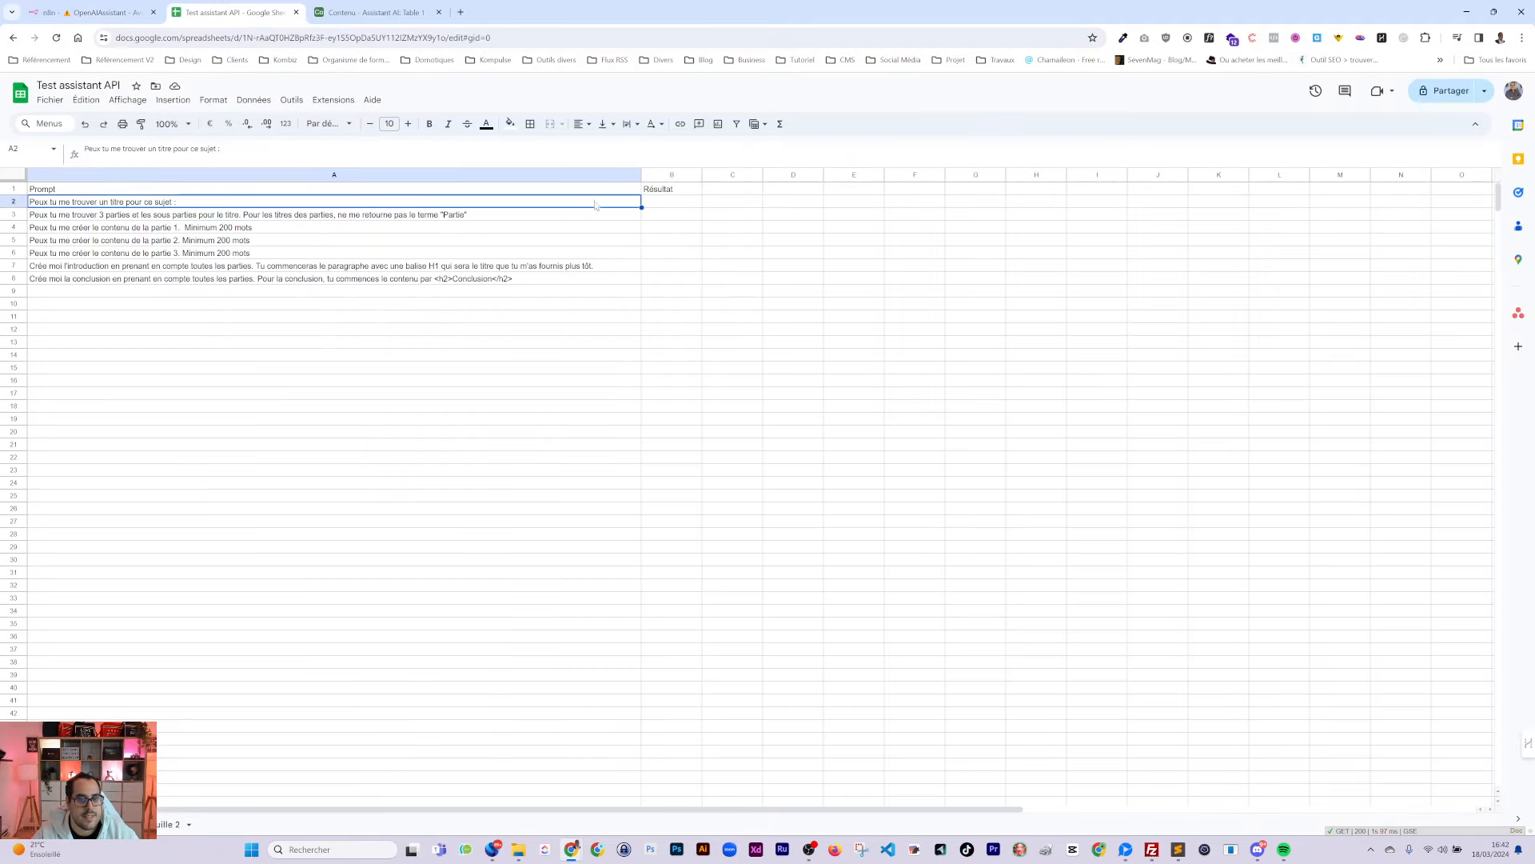
{"action": "left_click", "coordinate": [662, 205]}
{"action": "left_click", "coordinate": [196, 217]}
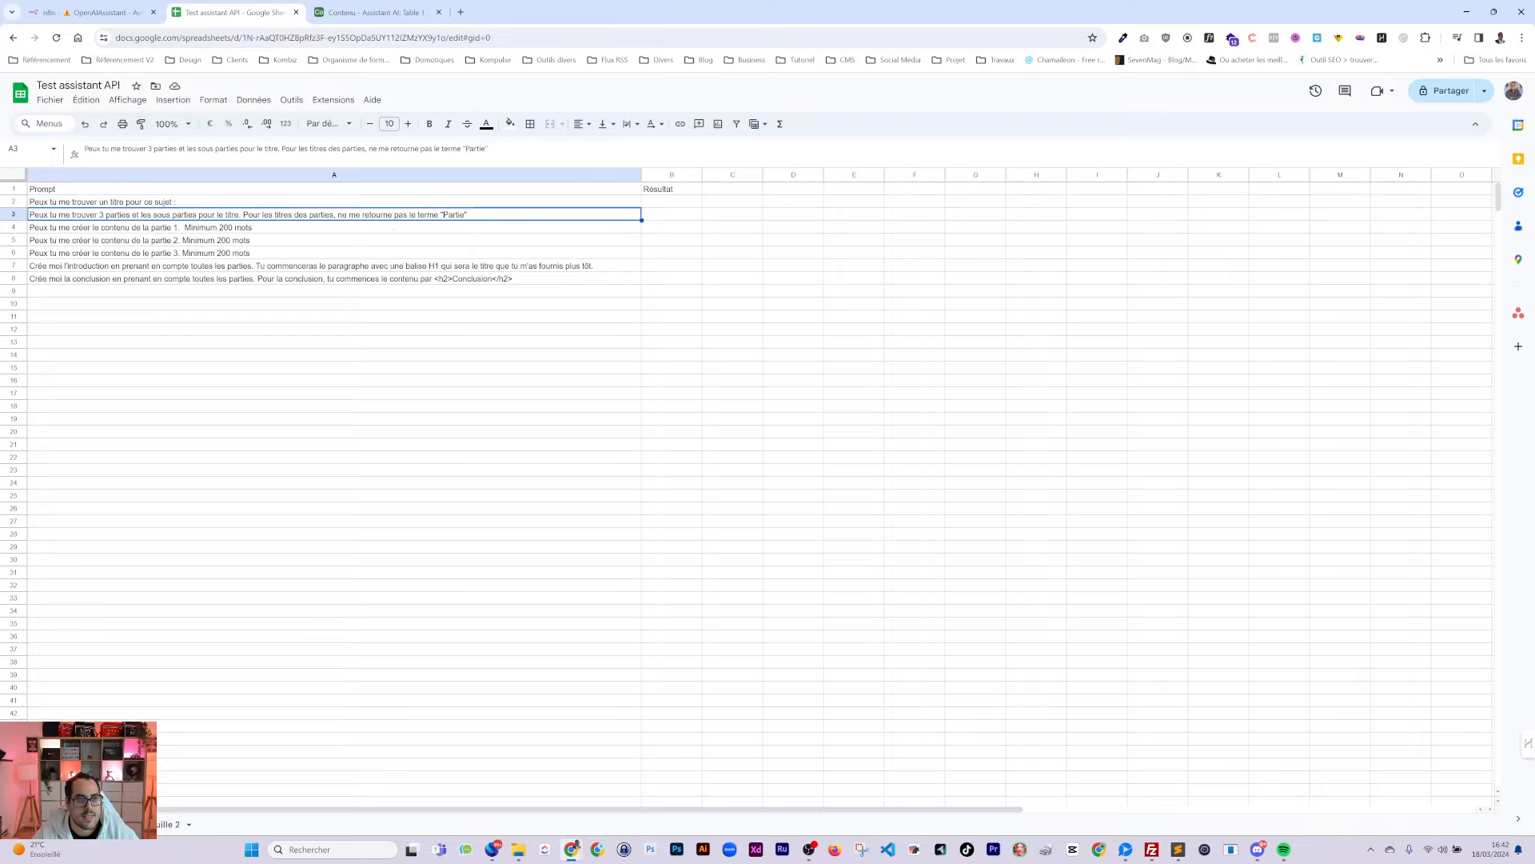
{"action": "left_click", "coordinate": [107, 12]}
{"action": "double_click", "coordinate": [1031, 316]}
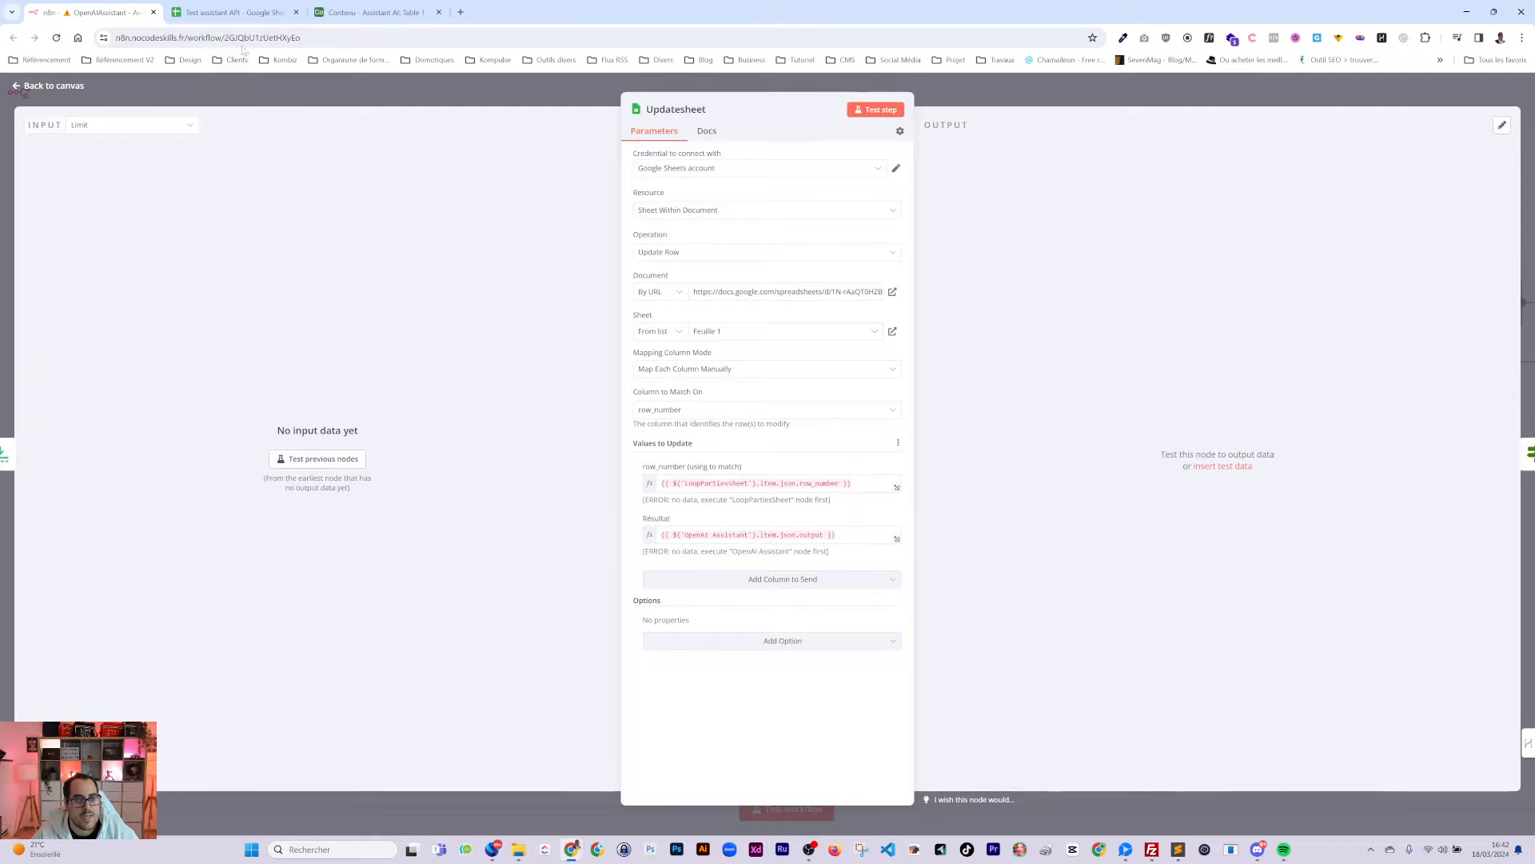
{"action": "left_click", "coordinate": [233, 13]}
{"action": "left_click", "coordinate": [103, 14]}
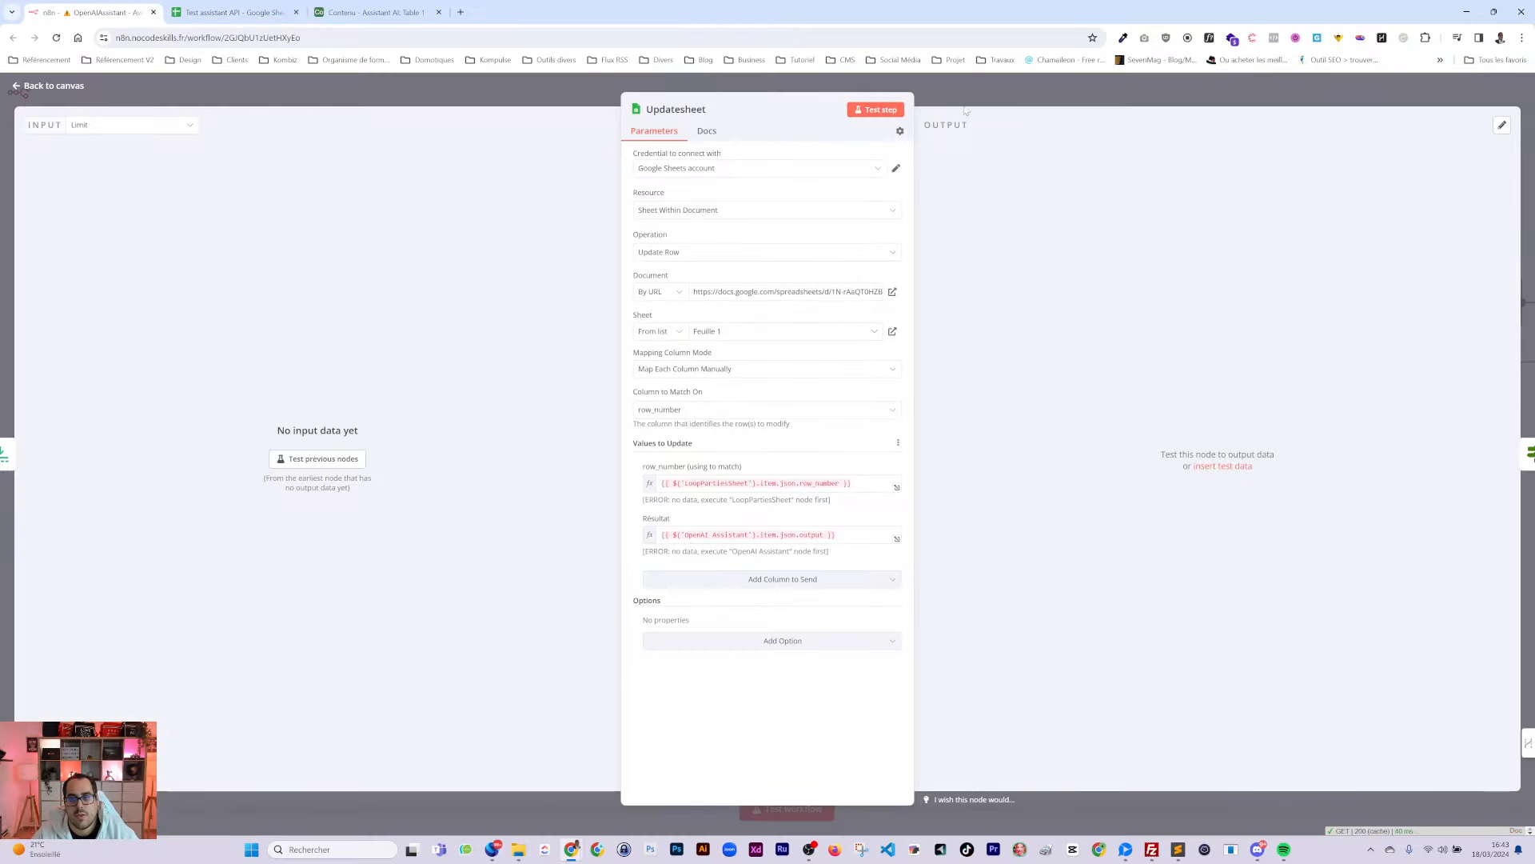
{"action": "key", "text": "Escape"}
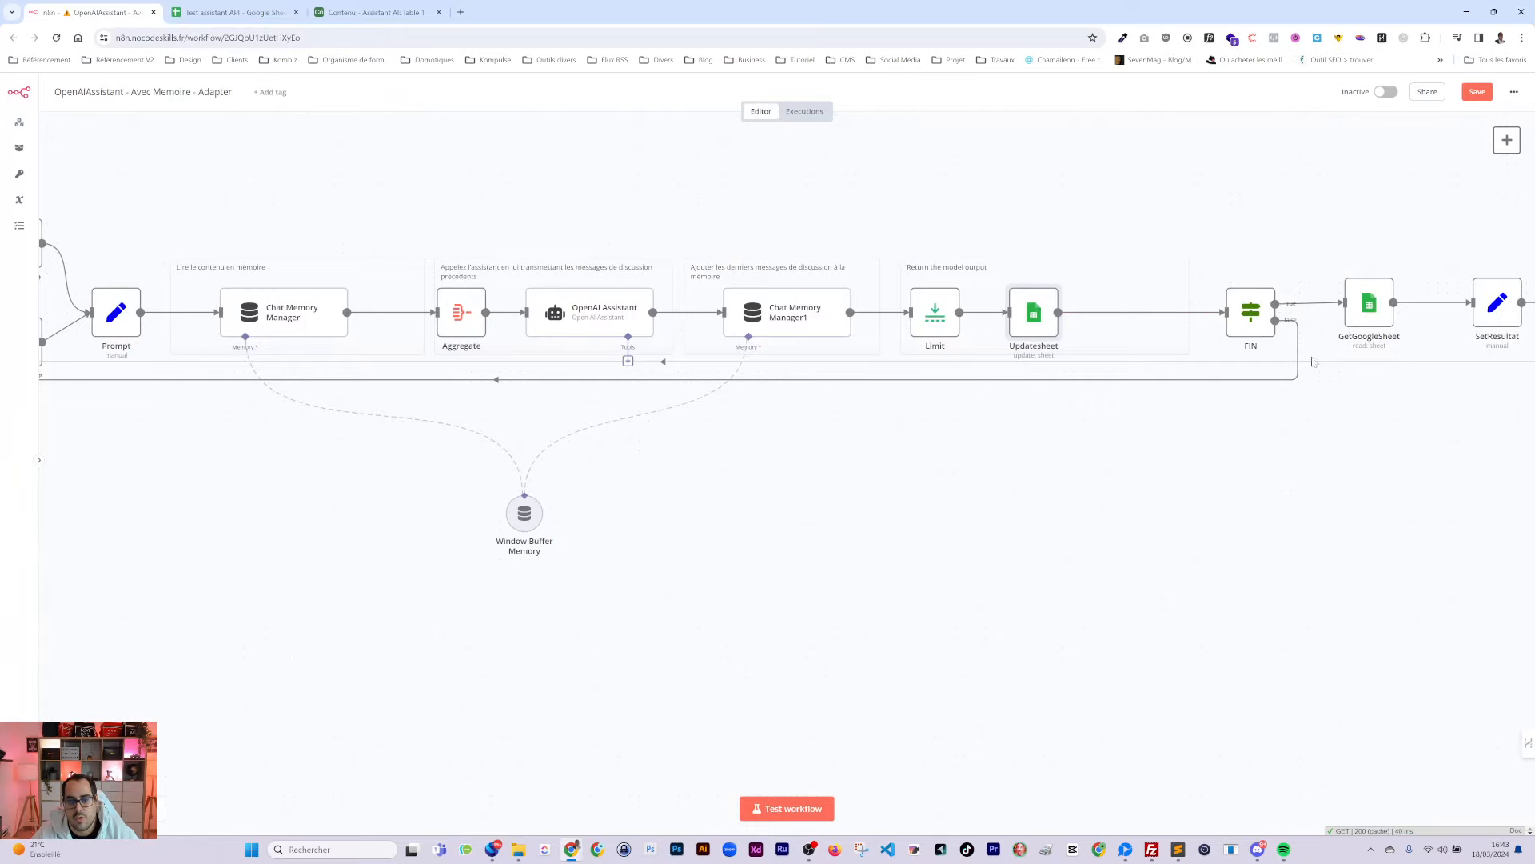
{"action": "left_click", "coordinate": [232, 12]}
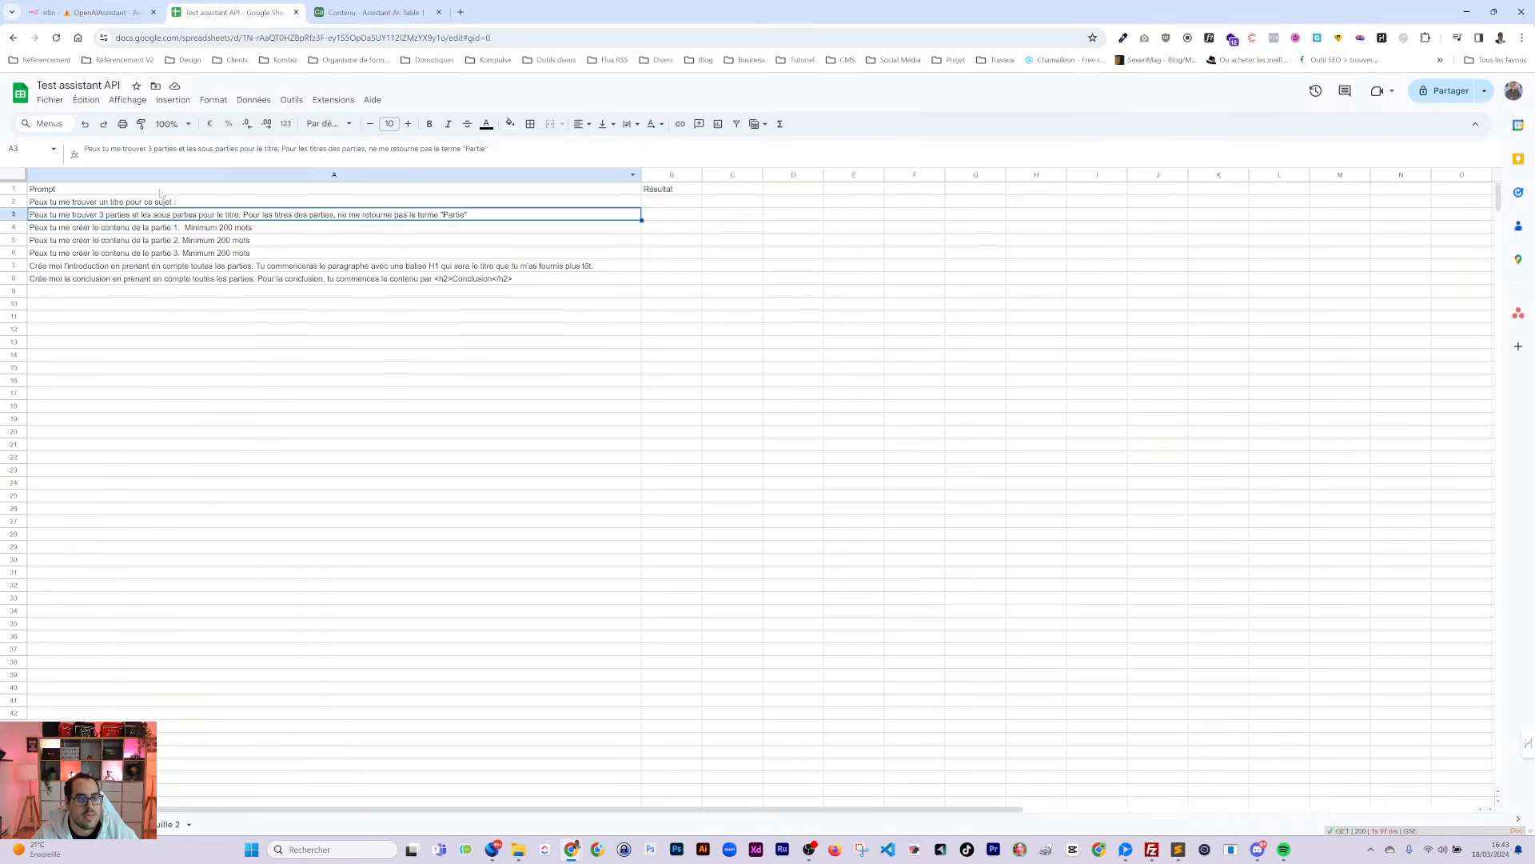
{"action": "left_click", "coordinate": [104, 14]}
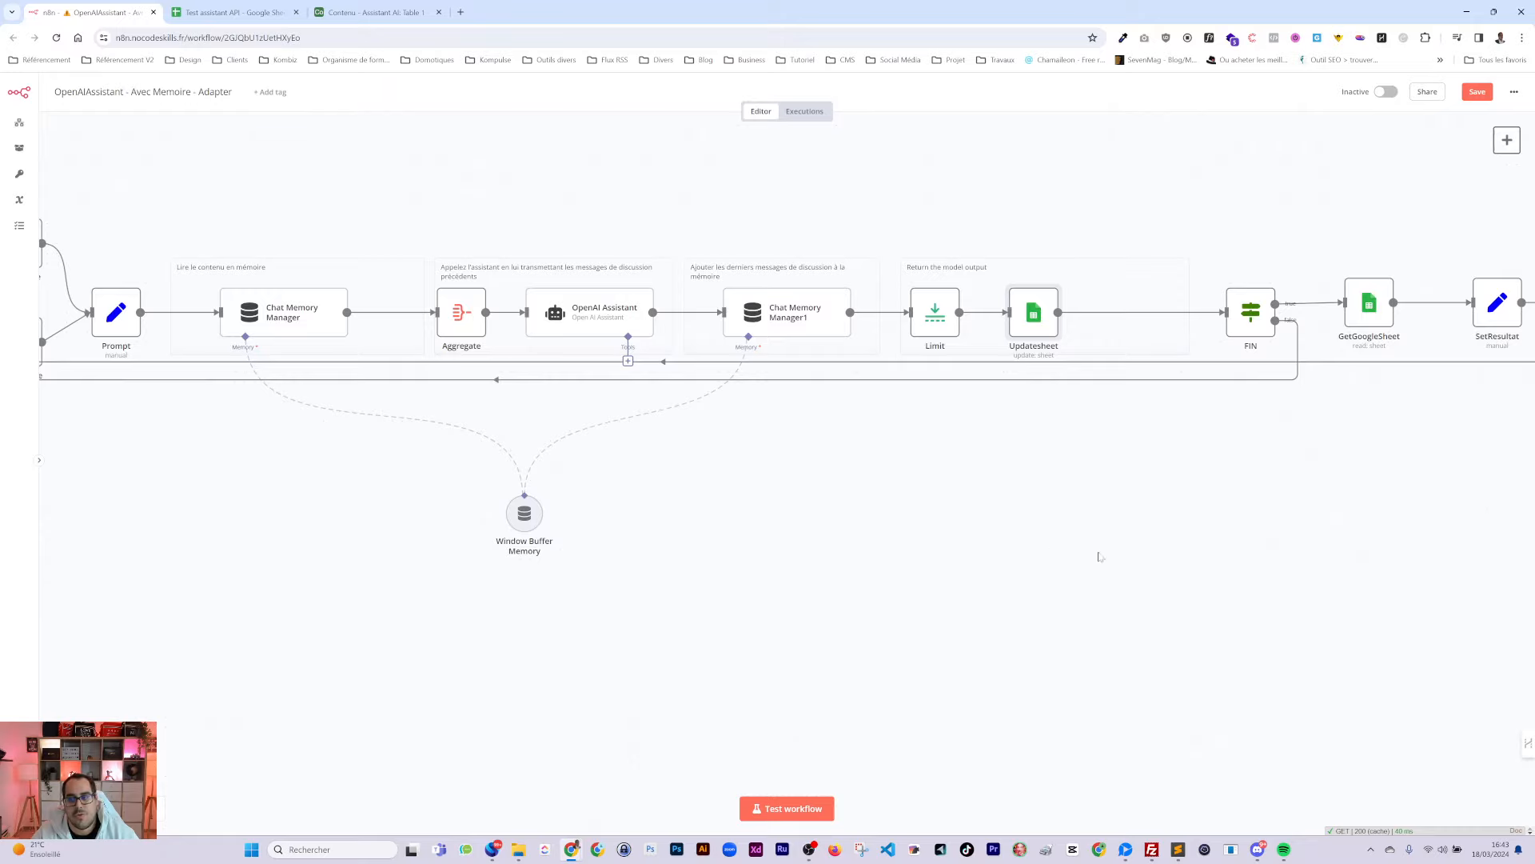
Examine the Contenu node's Resultat expressions alongside the spreadsheet prompts in A2:A7
{"action": "left_click_drag", "start_coordinate": [1353, 436], "coordinate": [735, 503]}
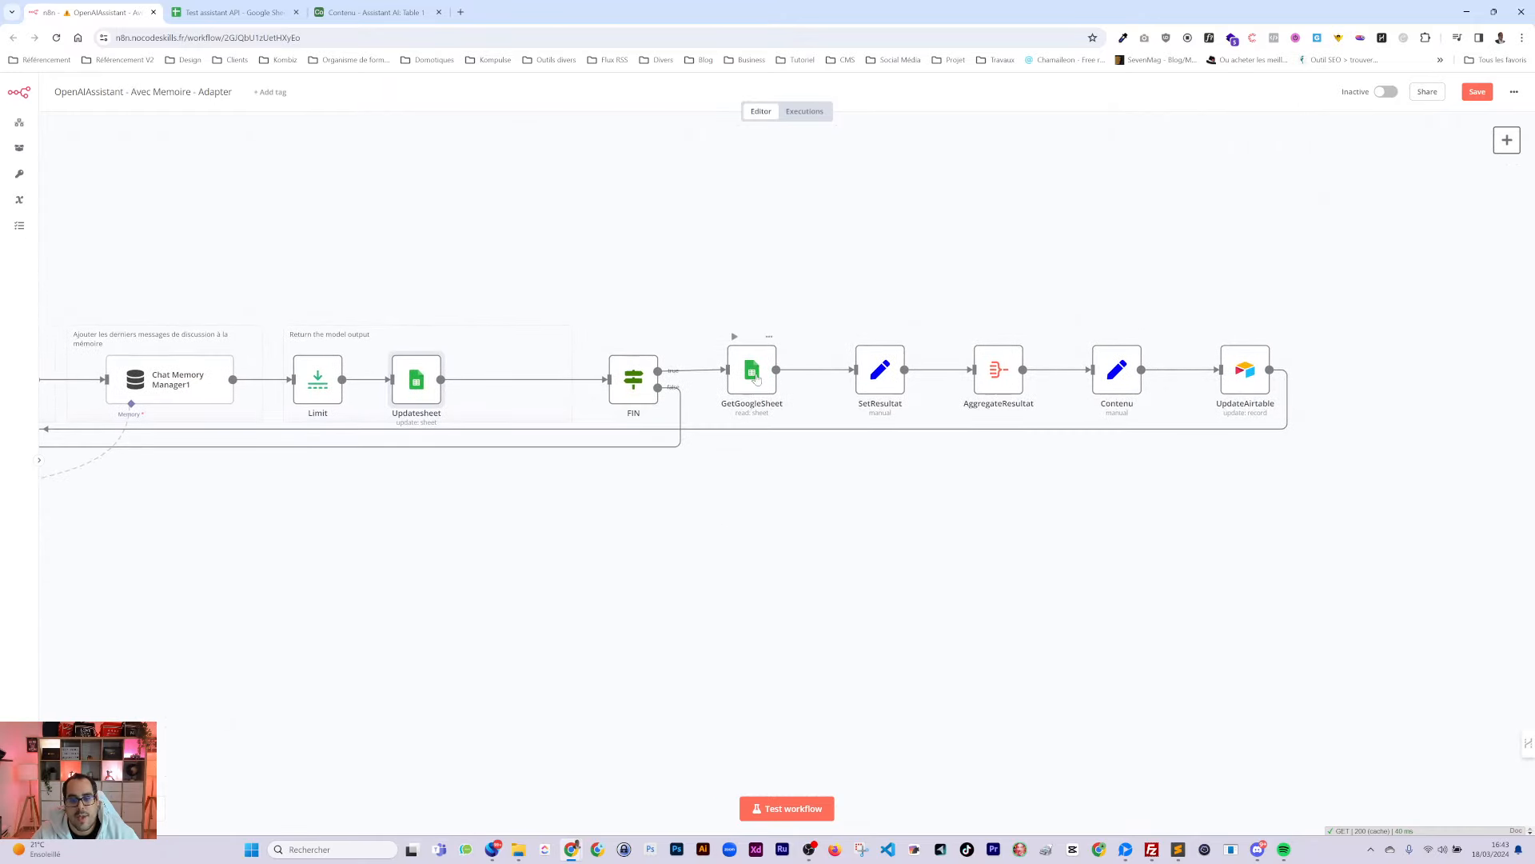
{"action": "left_click", "coordinate": [248, 18]}
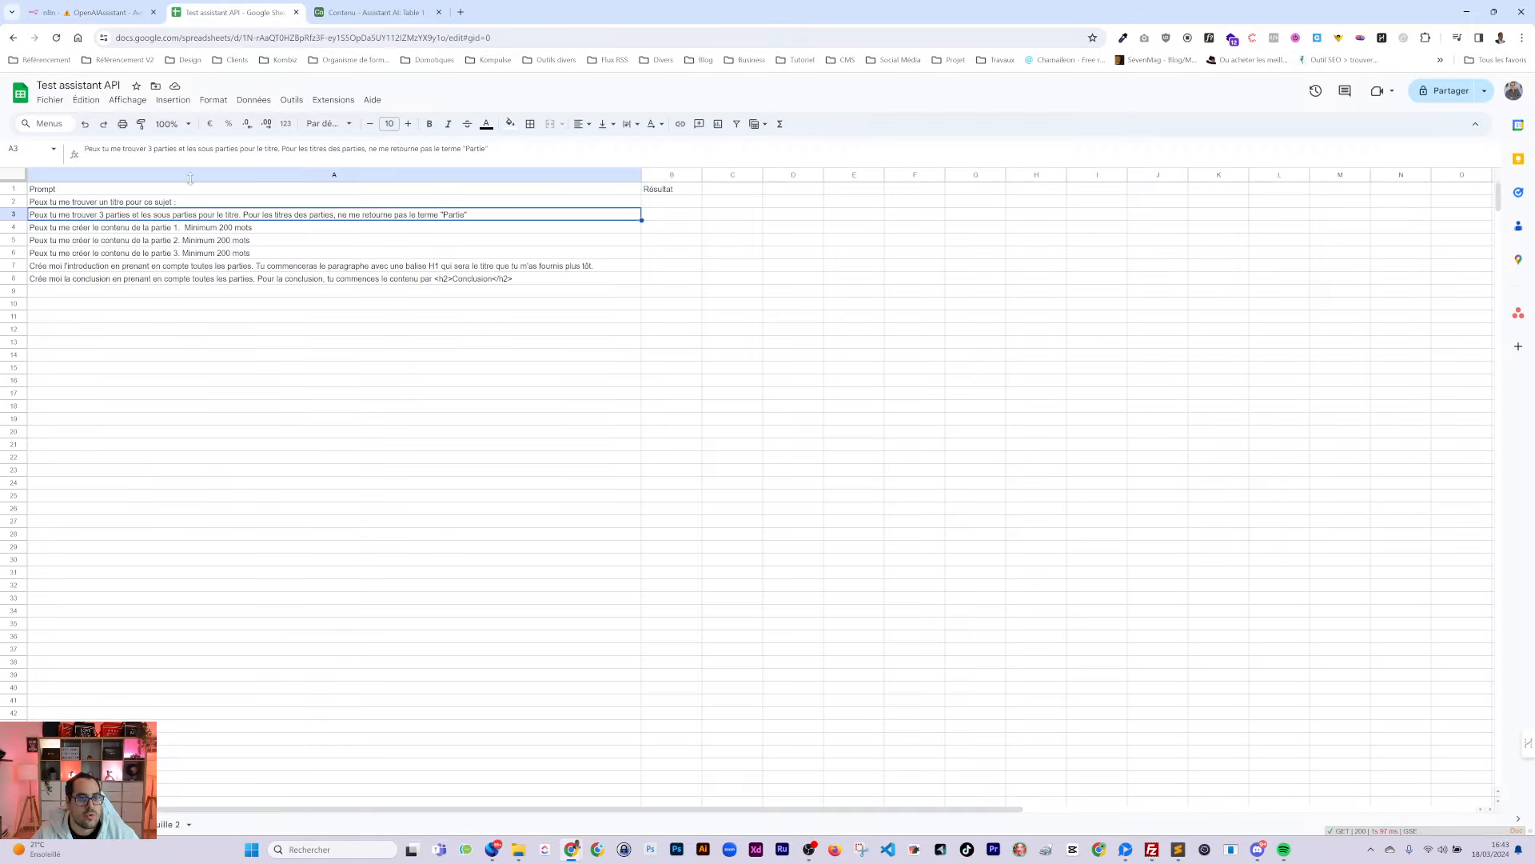
{"action": "left_click", "coordinate": [92, 12]}
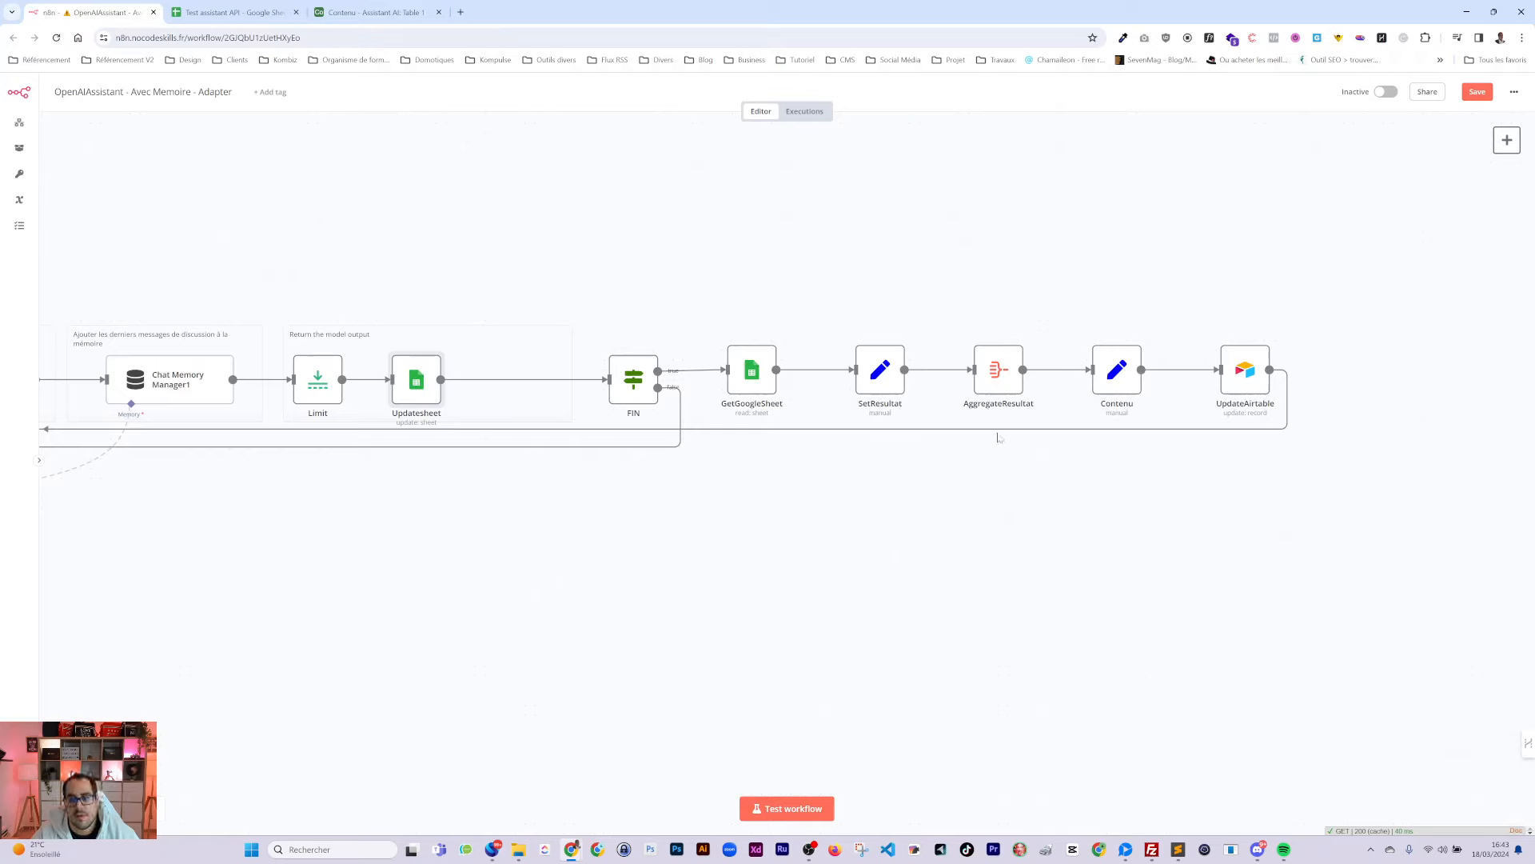
{"action": "left_click", "coordinate": [1120, 383]}
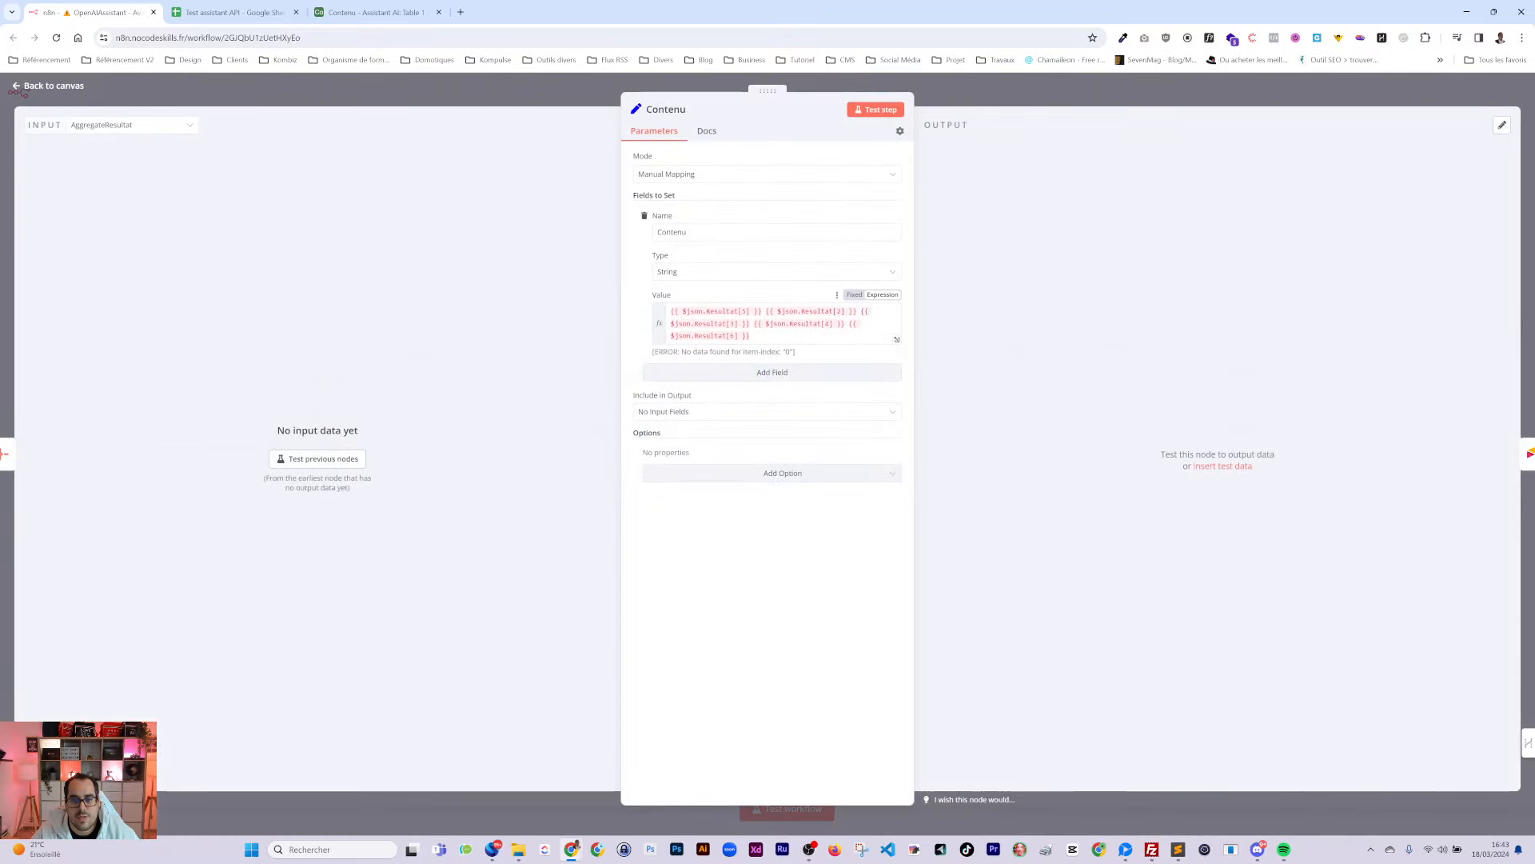
{"action": "left_click", "coordinate": [232, 12]}
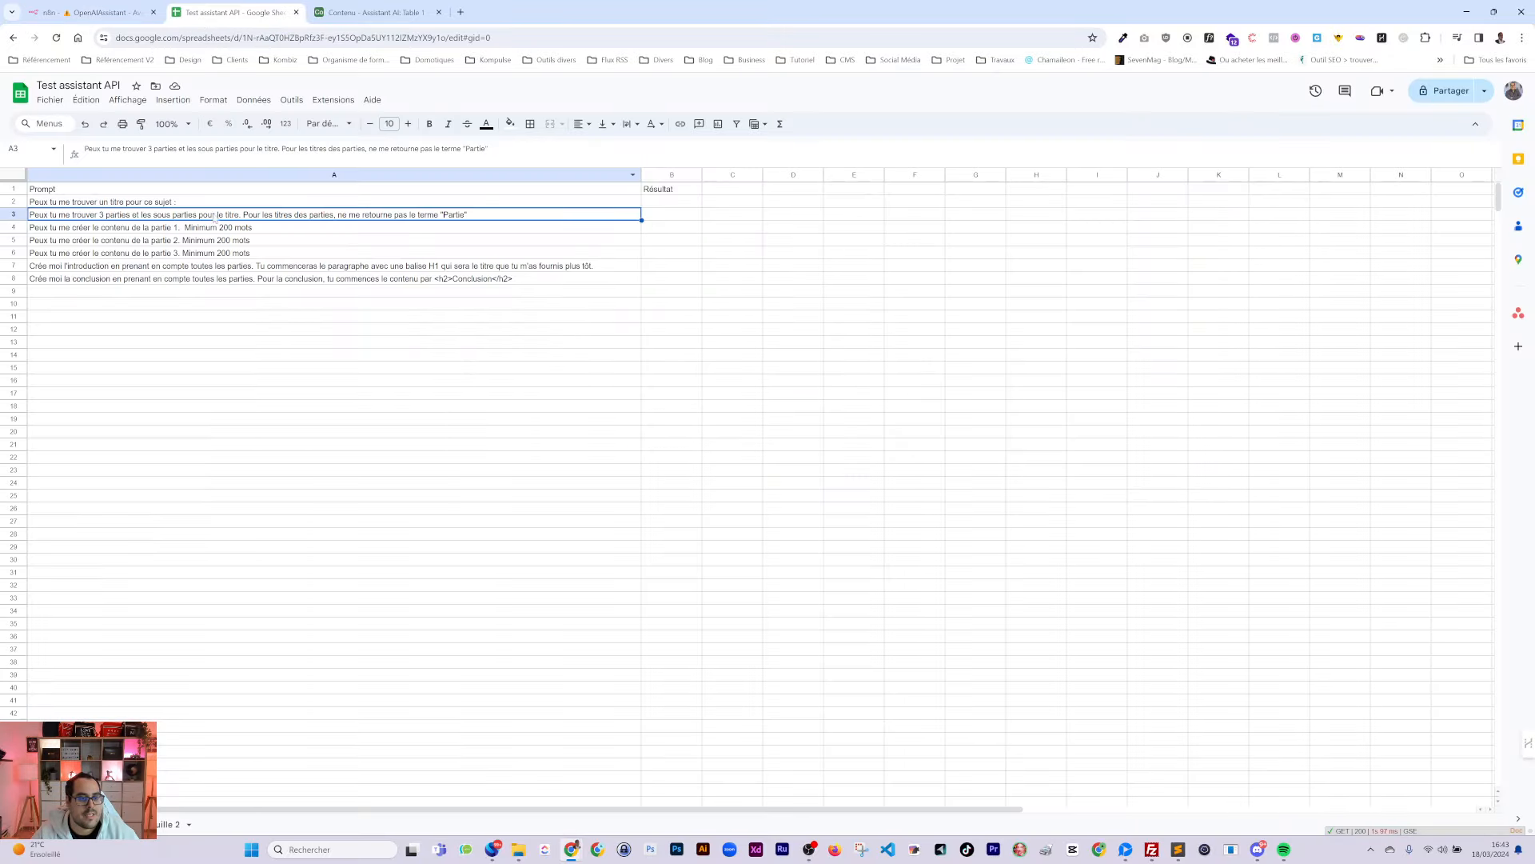
{"action": "left_click_drag", "start_coordinate": [136, 201], "coordinate": [137, 266]}
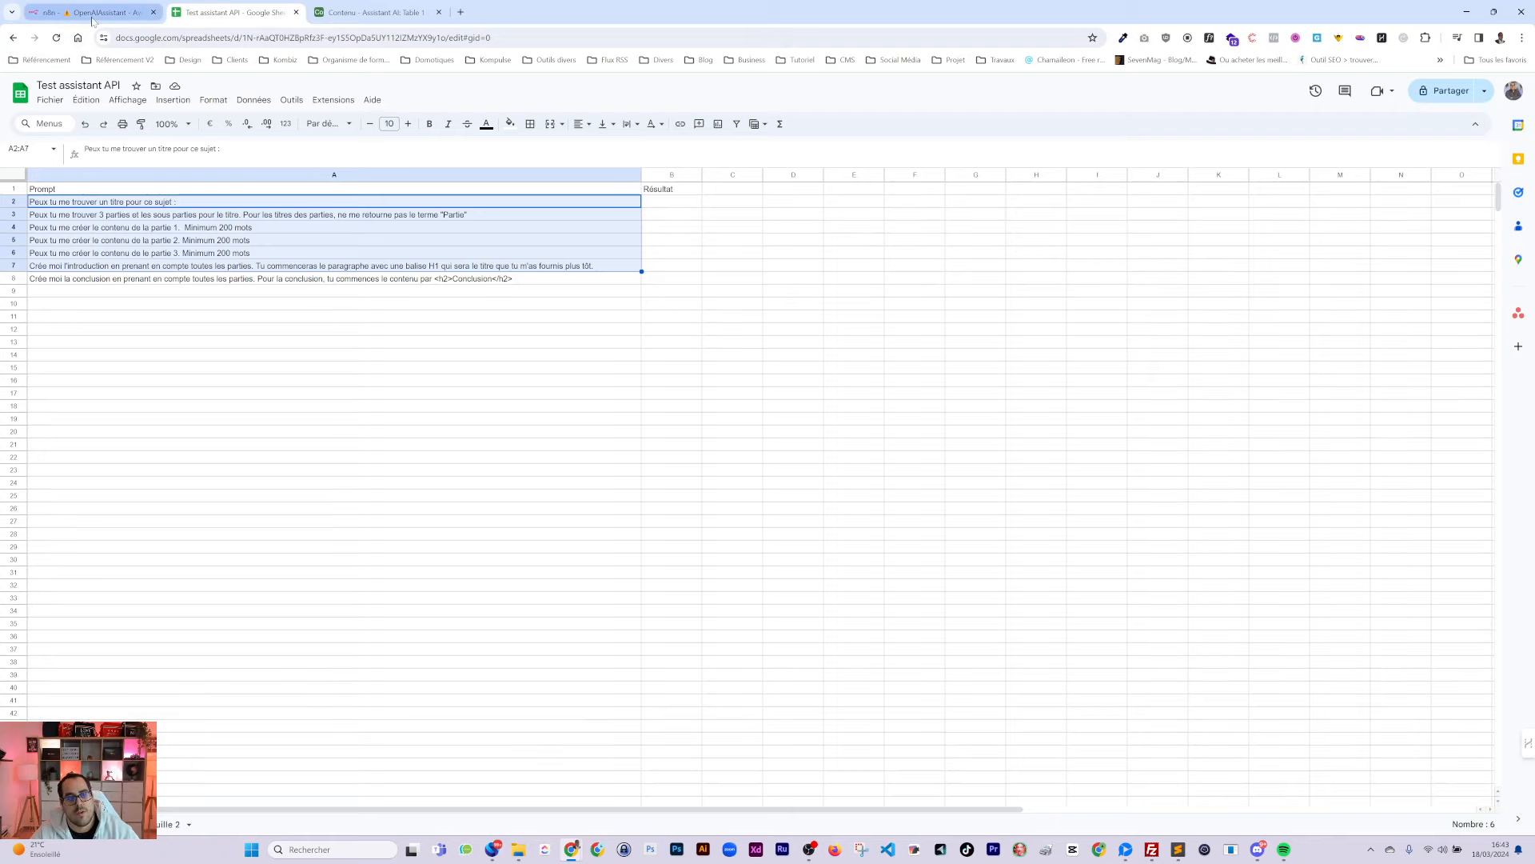
{"action": "mouse_move", "coordinate": [92, 22]}
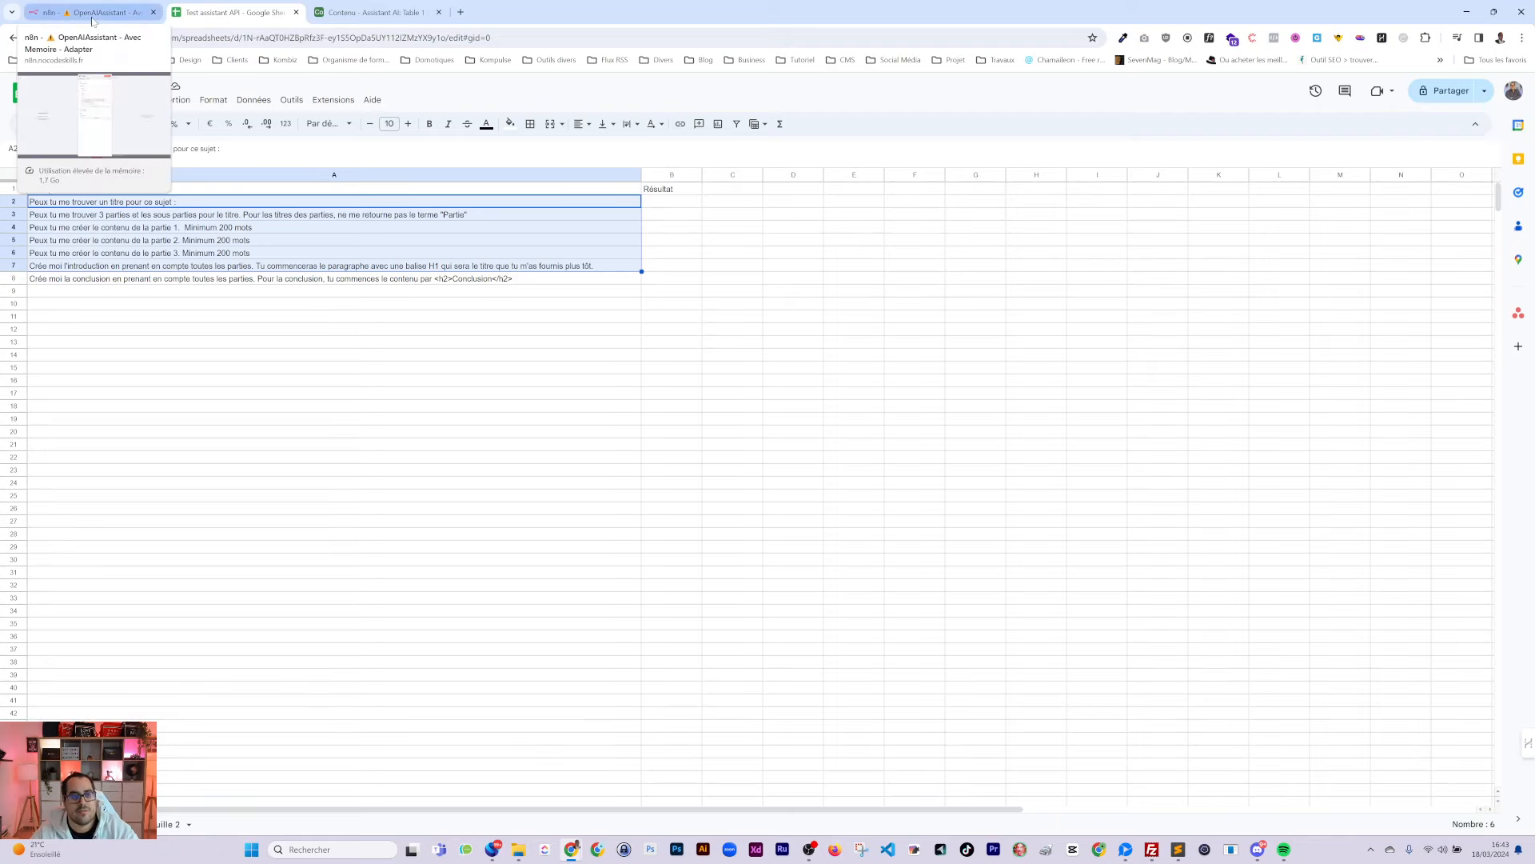
{"action": "left_click", "coordinate": [92, 16]}
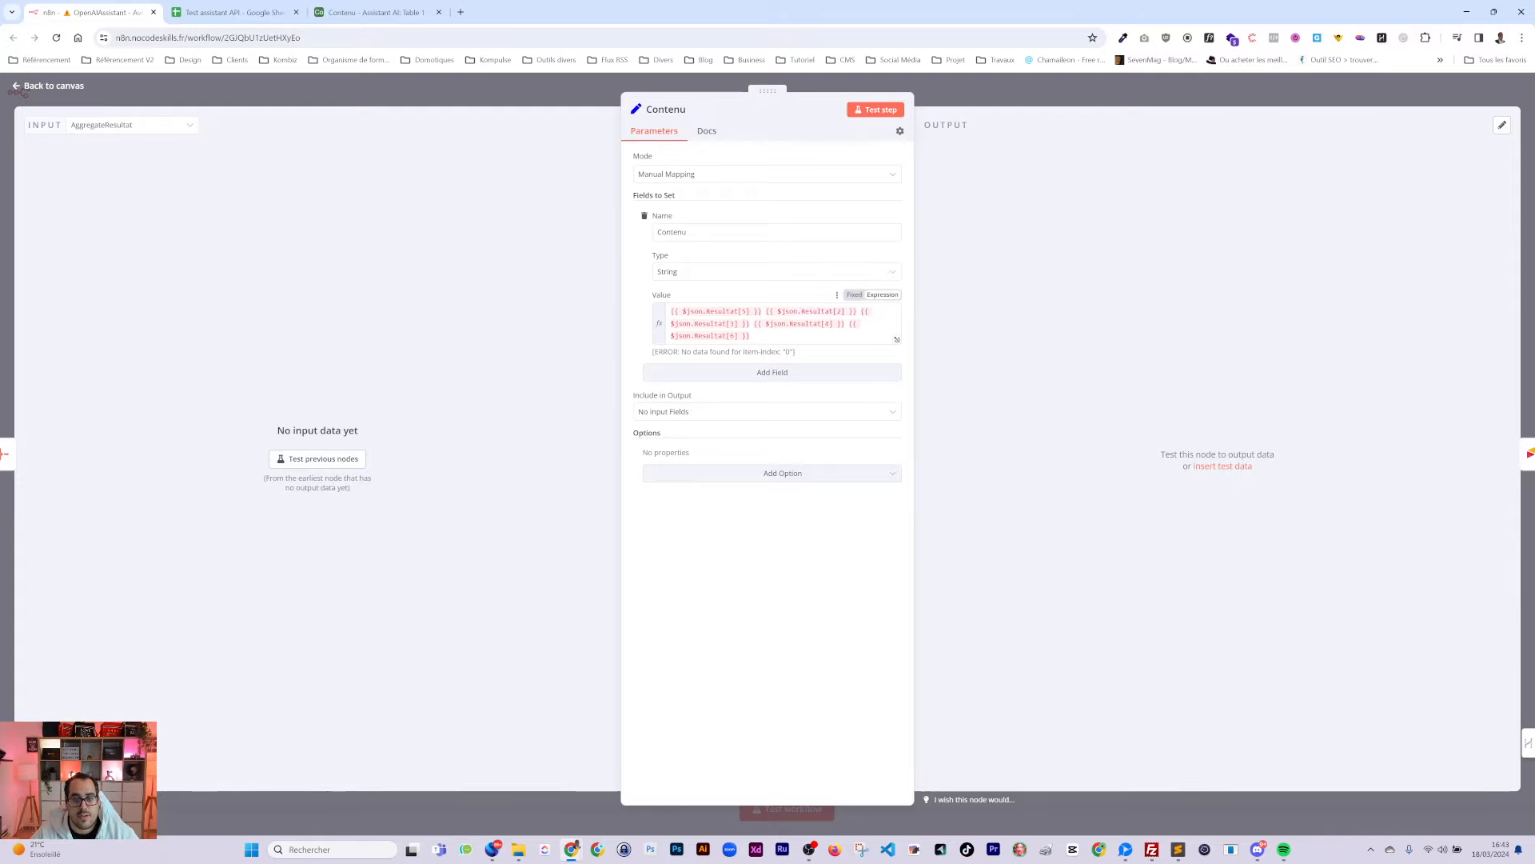
Check the order of the Resultat indexes in the Contenu value against the title, parts and introduction prompt rows, and close the node
{"action": "left_click", "coordinate": [232, 12]}
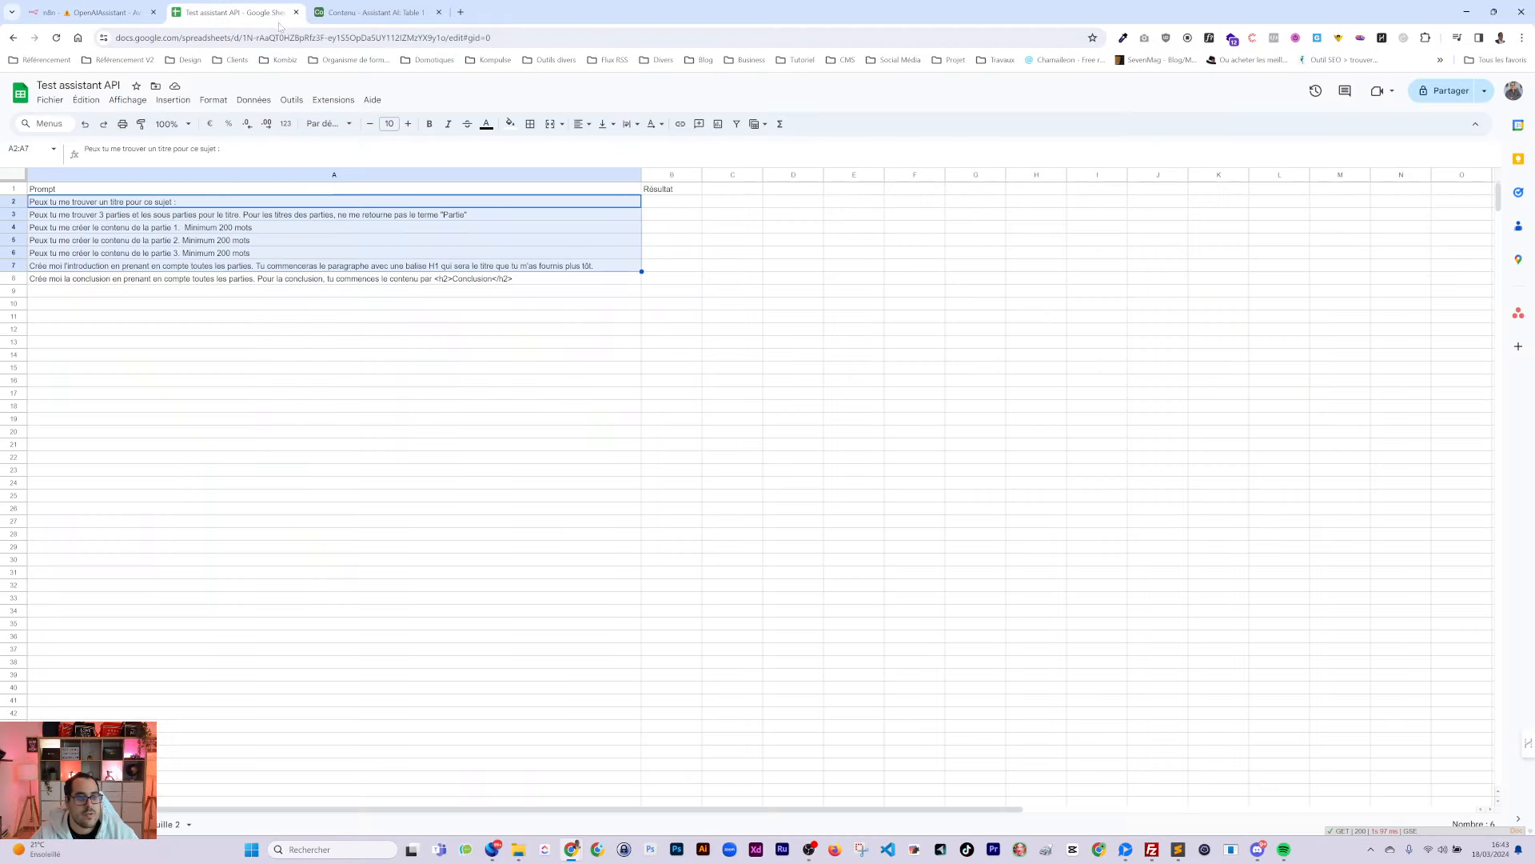
{"action": "left_click", "coordinate": [60, 267]}
{"action": "left_click", "coordinate": [54, 255]}
{"action": "left_click", "coordinate": [55, 265]}
{"action": "left_click", "coordinate": [94, 14]}
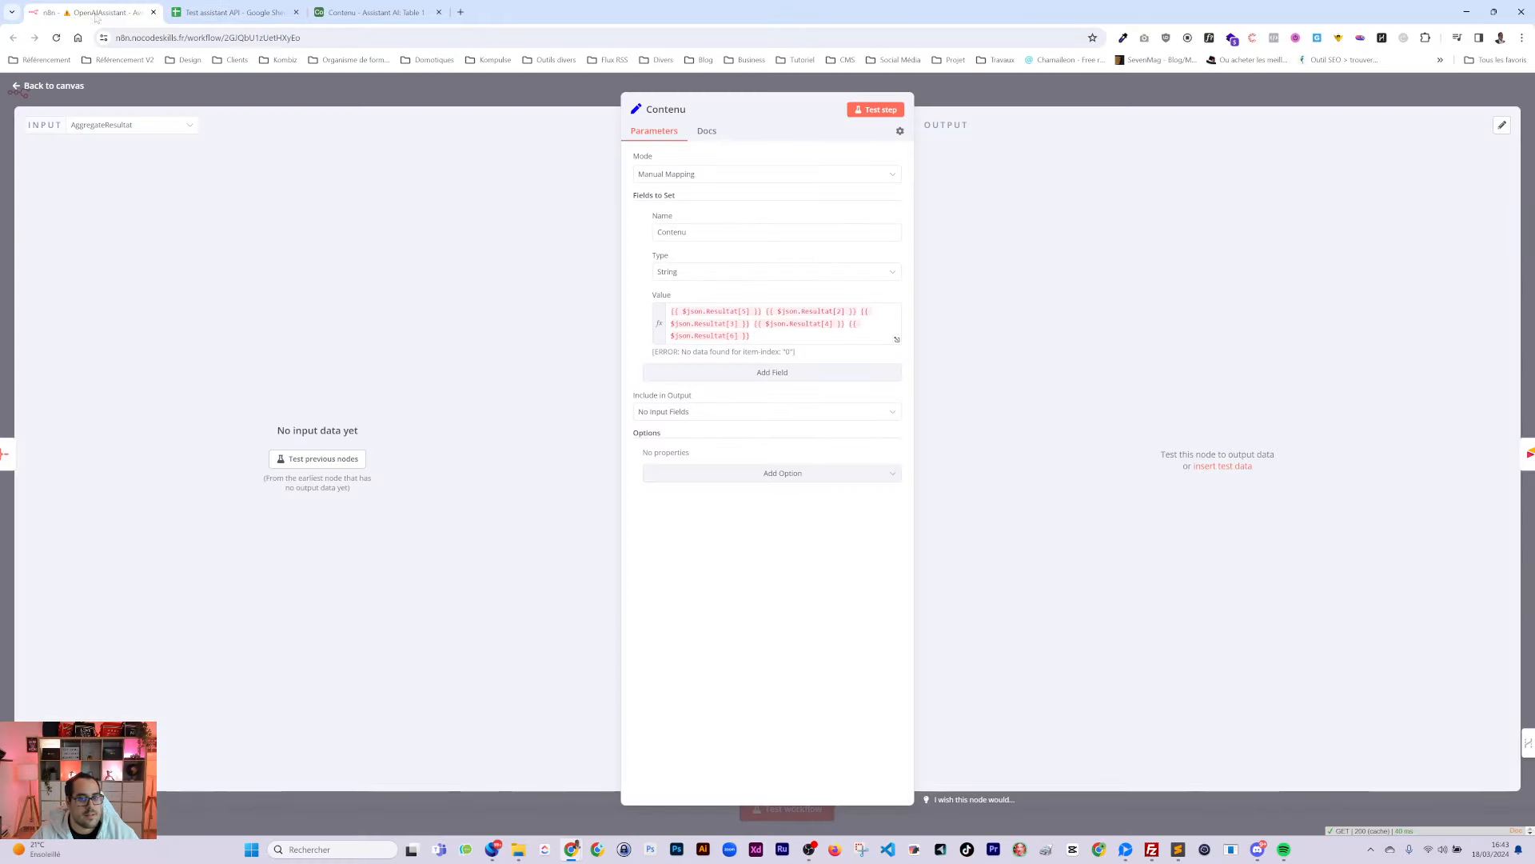
{"action": "left_click", "coordinate": [205, 12]}
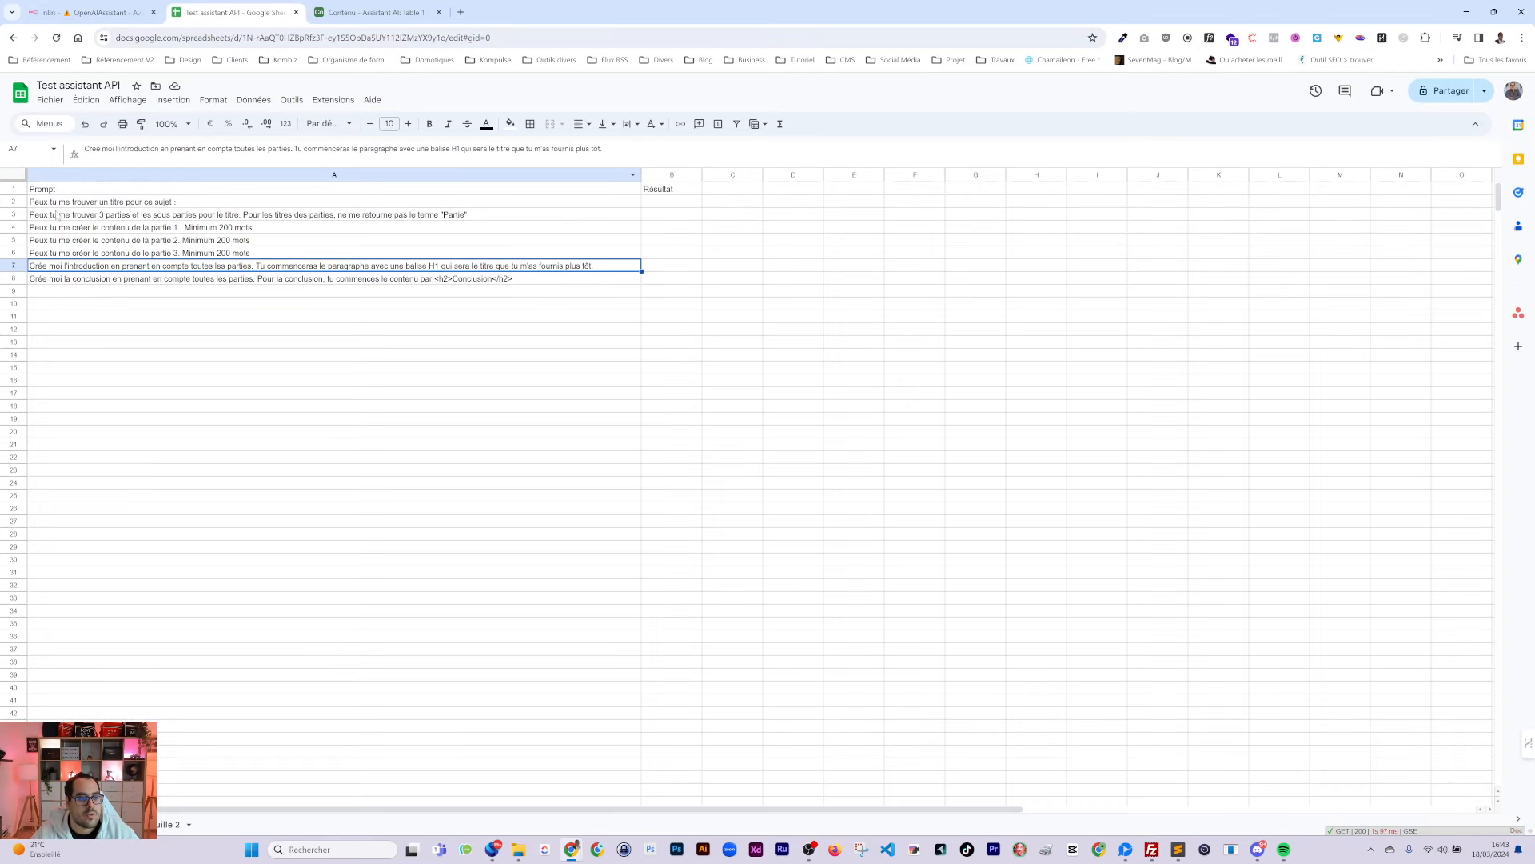
{"action": "left_click", "coordinate": [56, 202]}
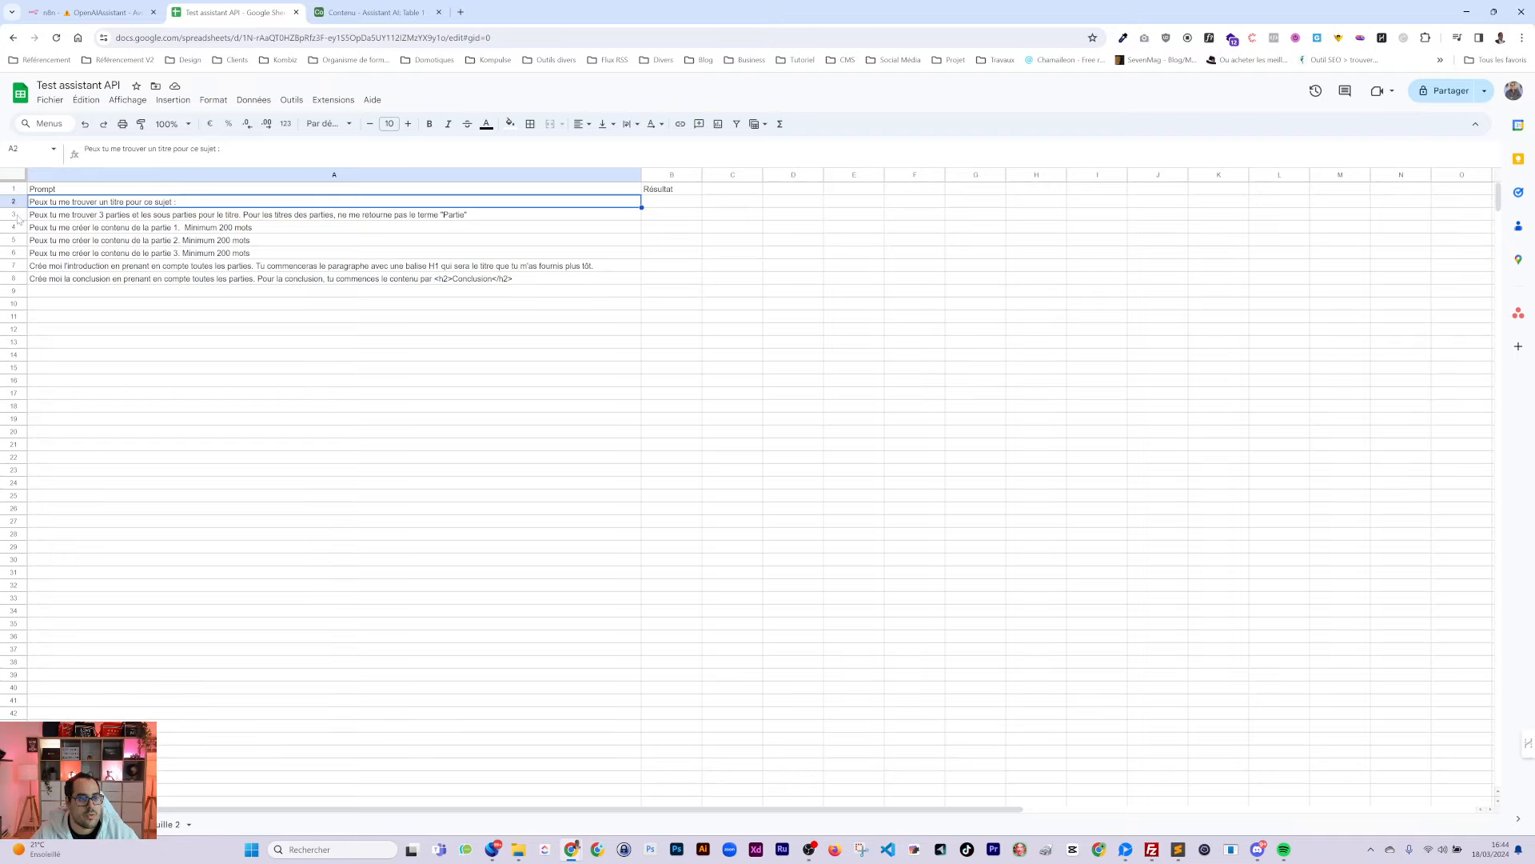
{"action": "left_click", "coordinate": [90, 14]}
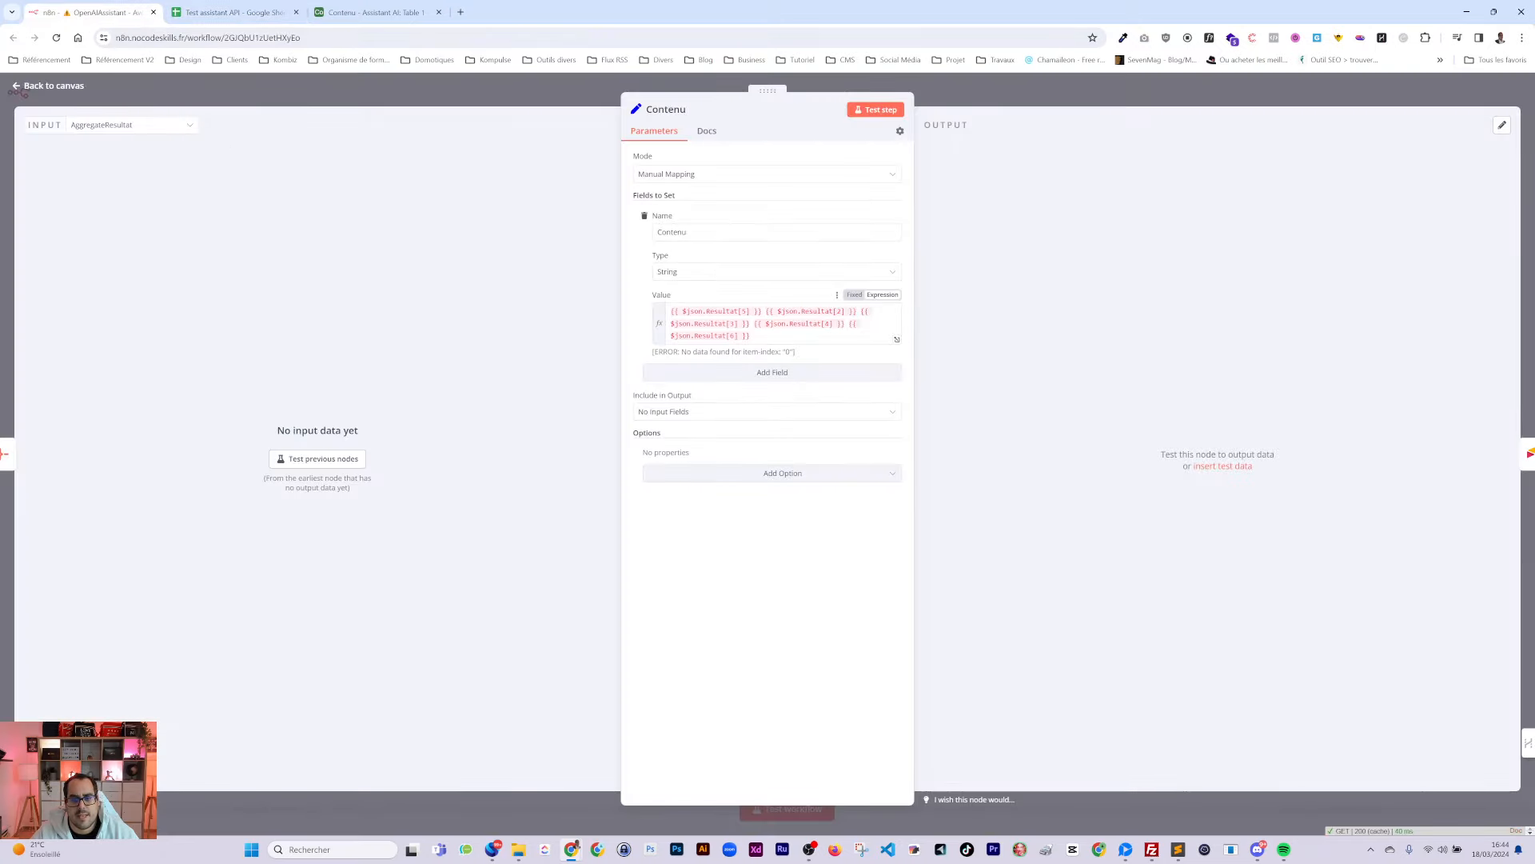
{"action": "left_click", "coordinate": [232, 12]}
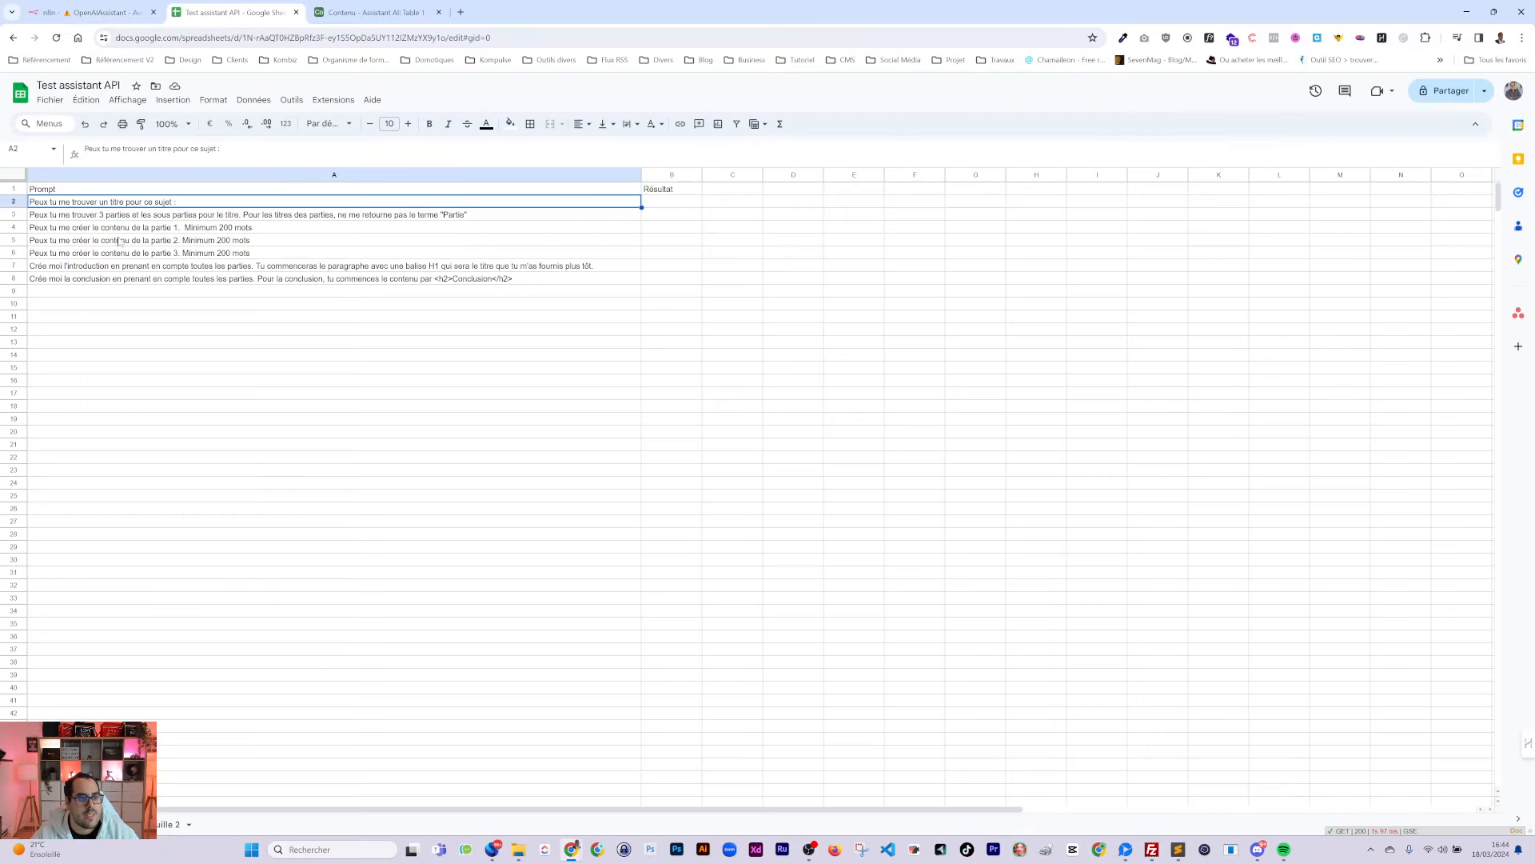
{"action": "left_click", "coordinate": [64, 220]}
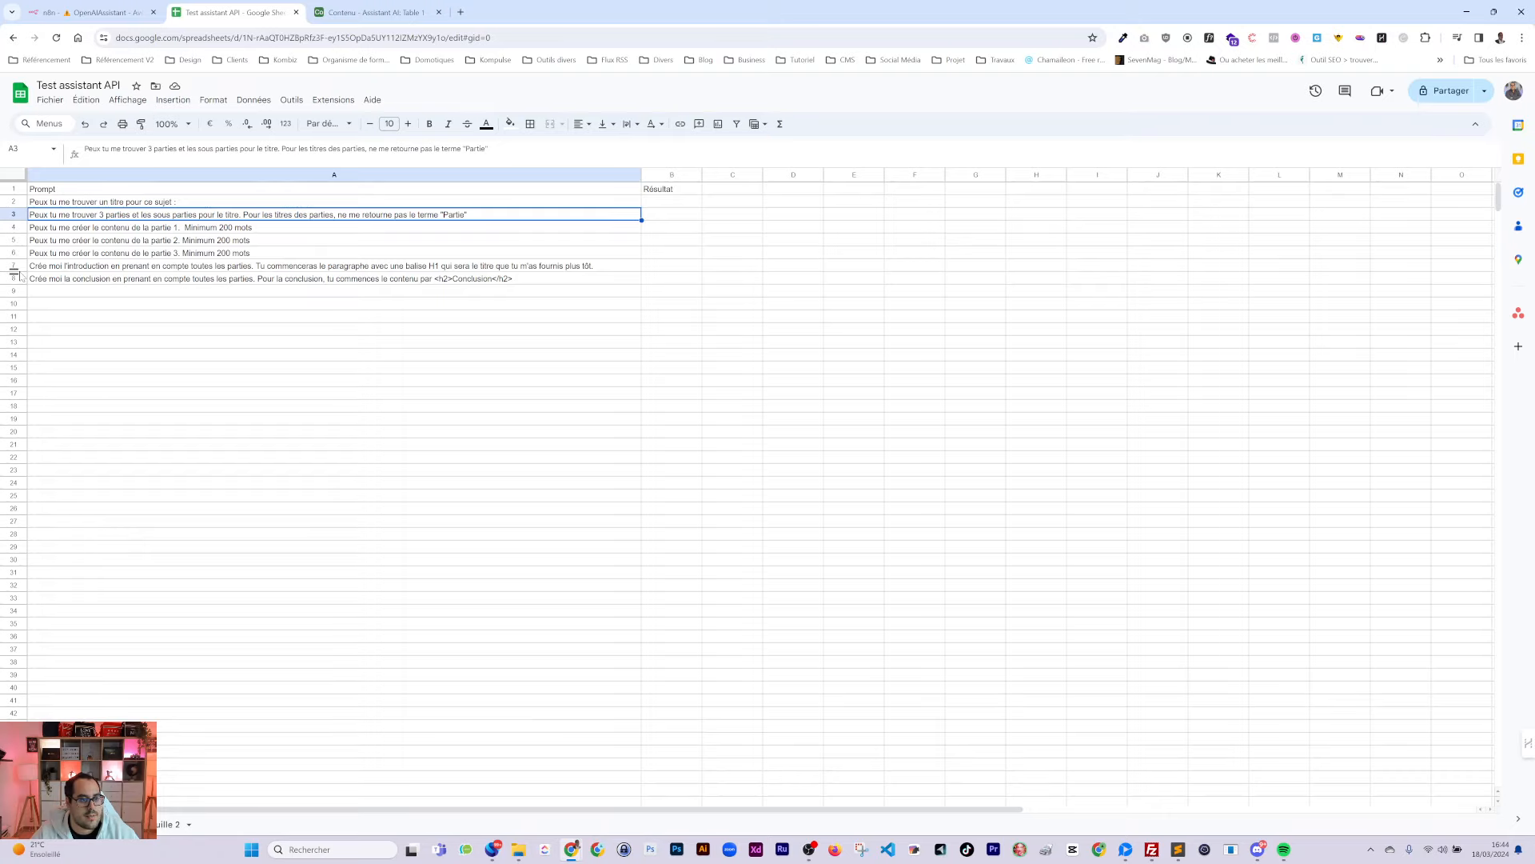
{"action": "left_click", "coordinate": [92, 12]}
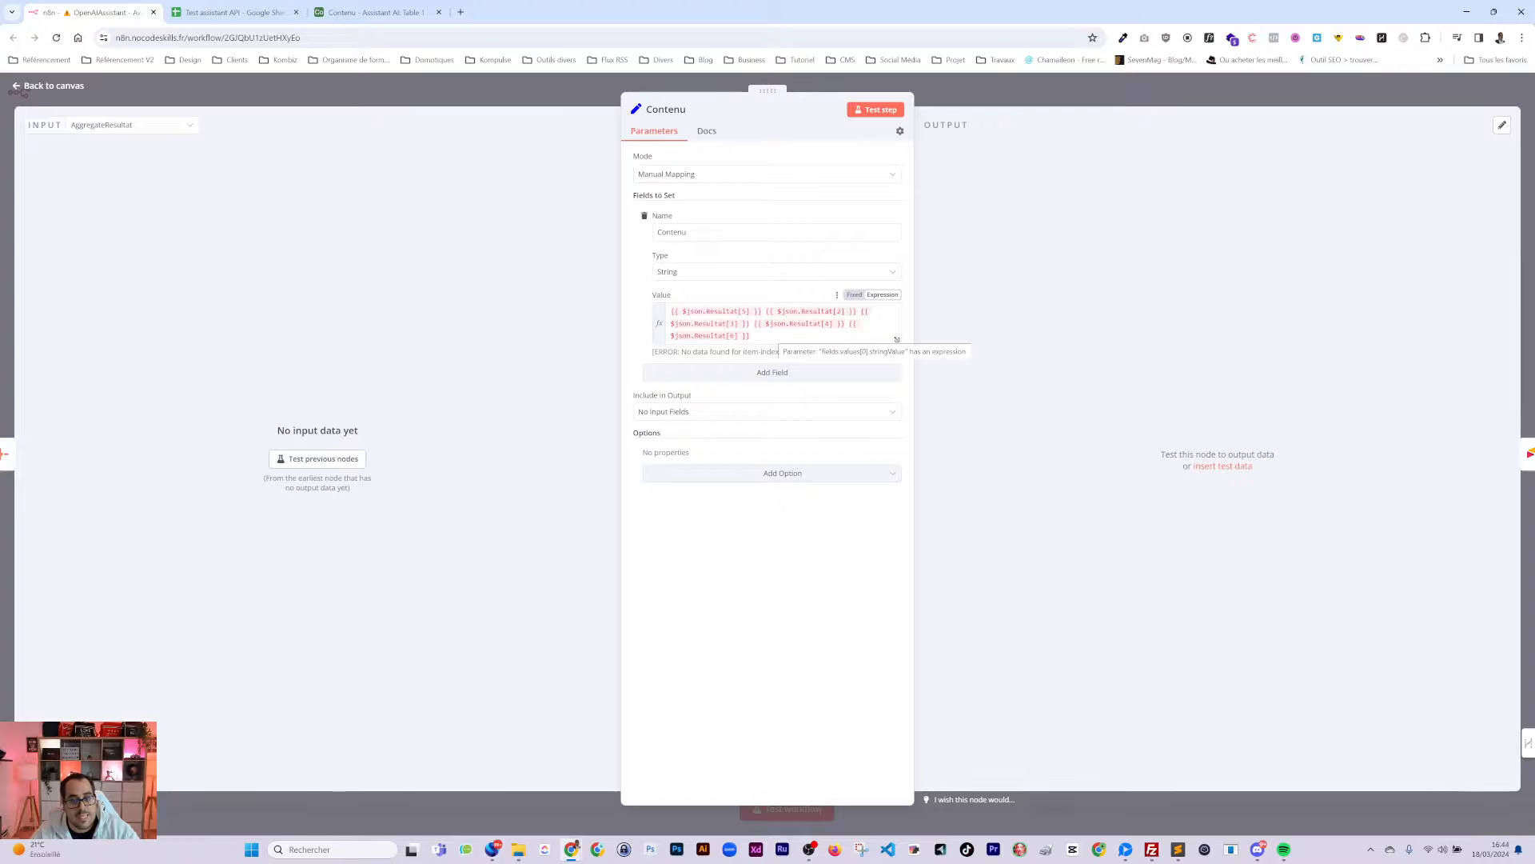
{"action": "left_click", "coordinate": [1014, 94]}
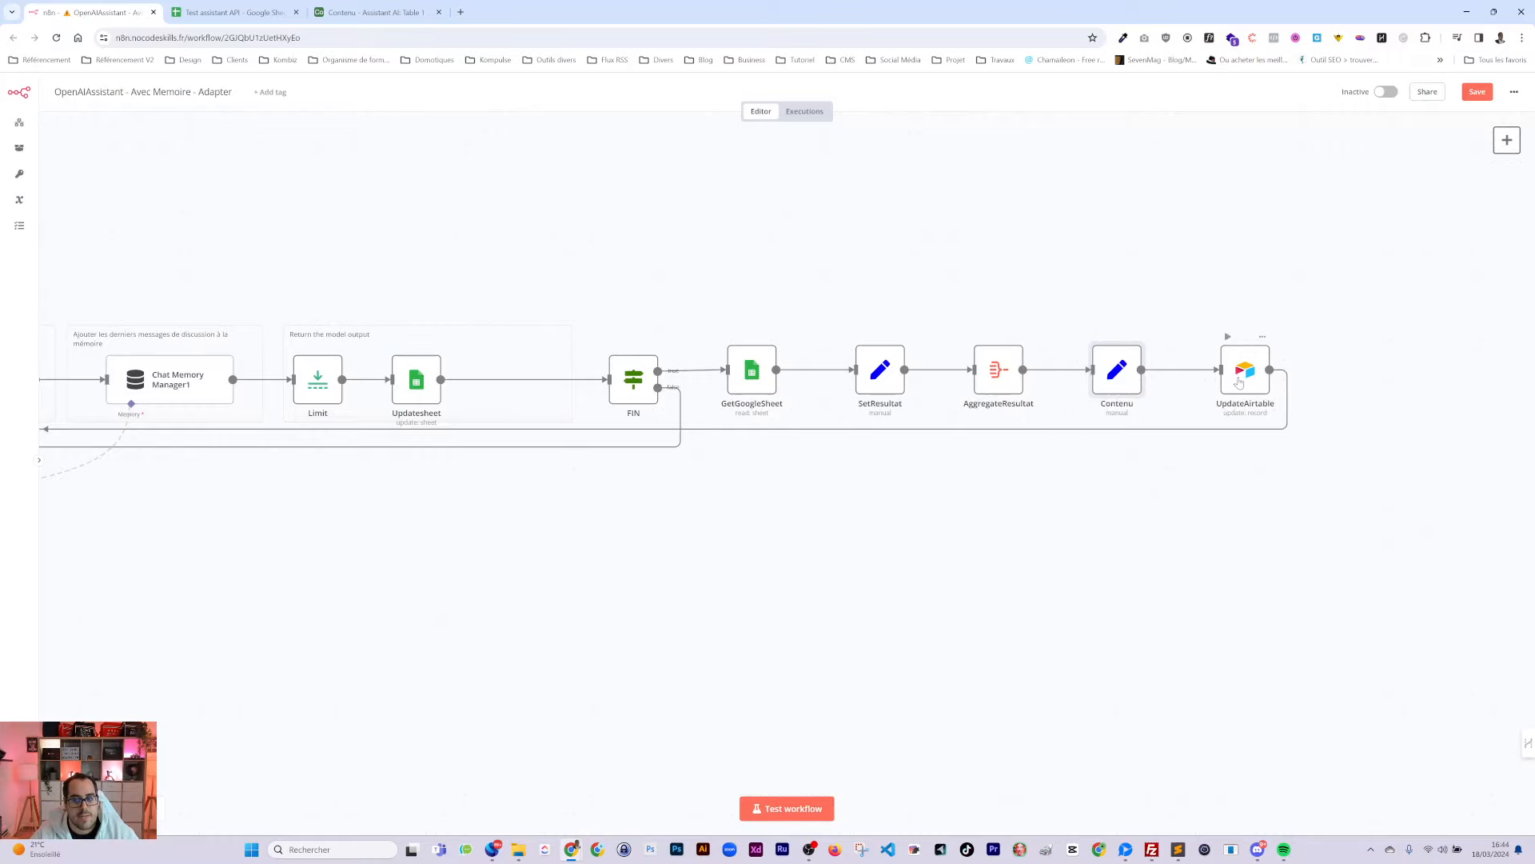
Save the OpenAIAssistant - Avec Memoire - Adapter workflow and start a test run of it
{"action": "scroll", "coordinate": [1042, 520], "scroll_direction": "left", "scroll_amount": 8}
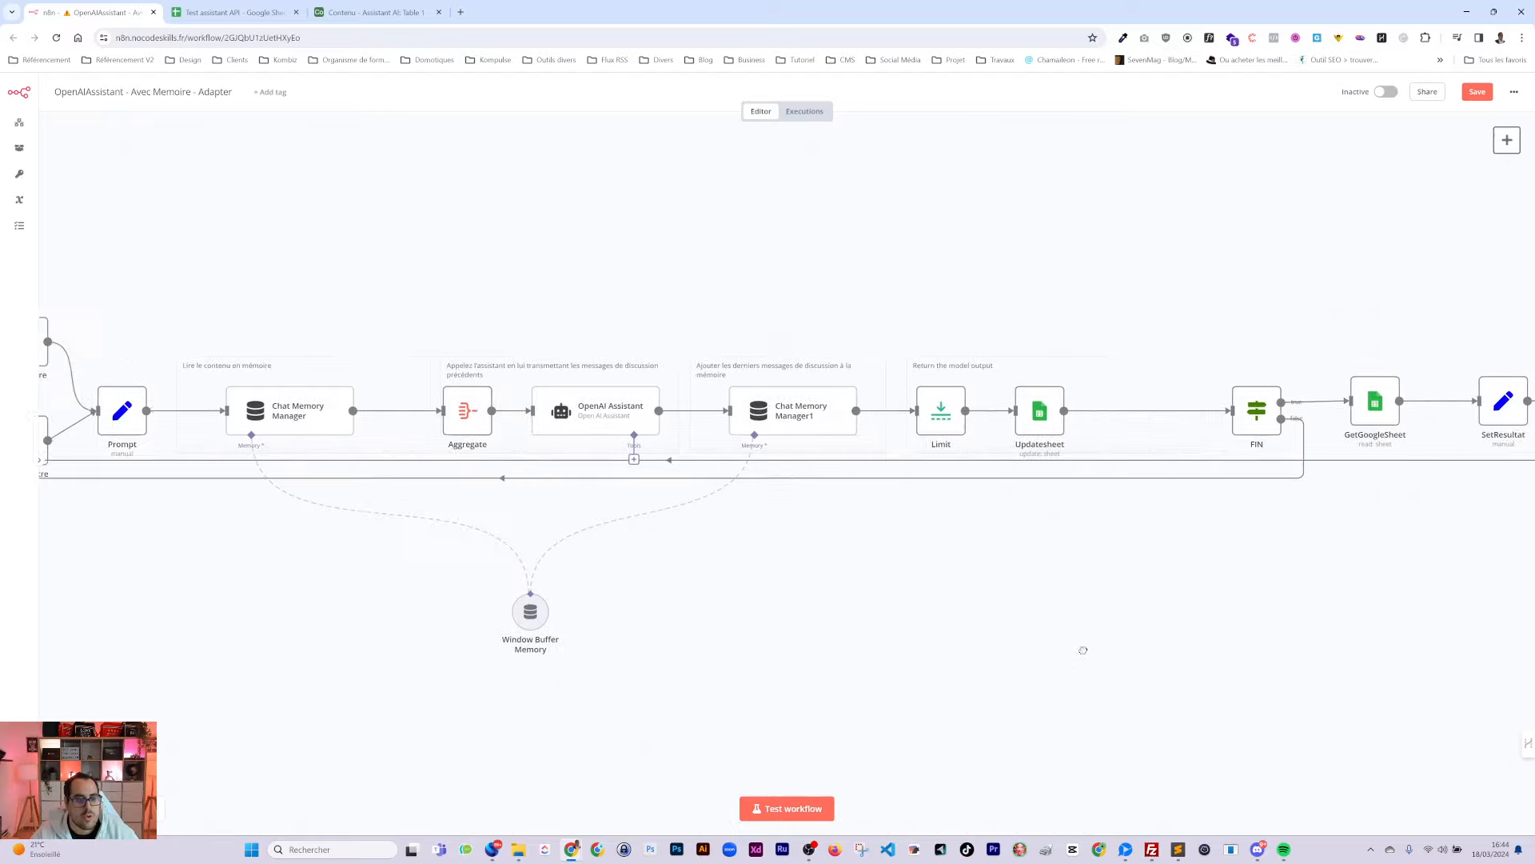
{"action": "scroll", "coordinate": [1083, 650], "scroll_direction": "left", "scroll_amount": 10}
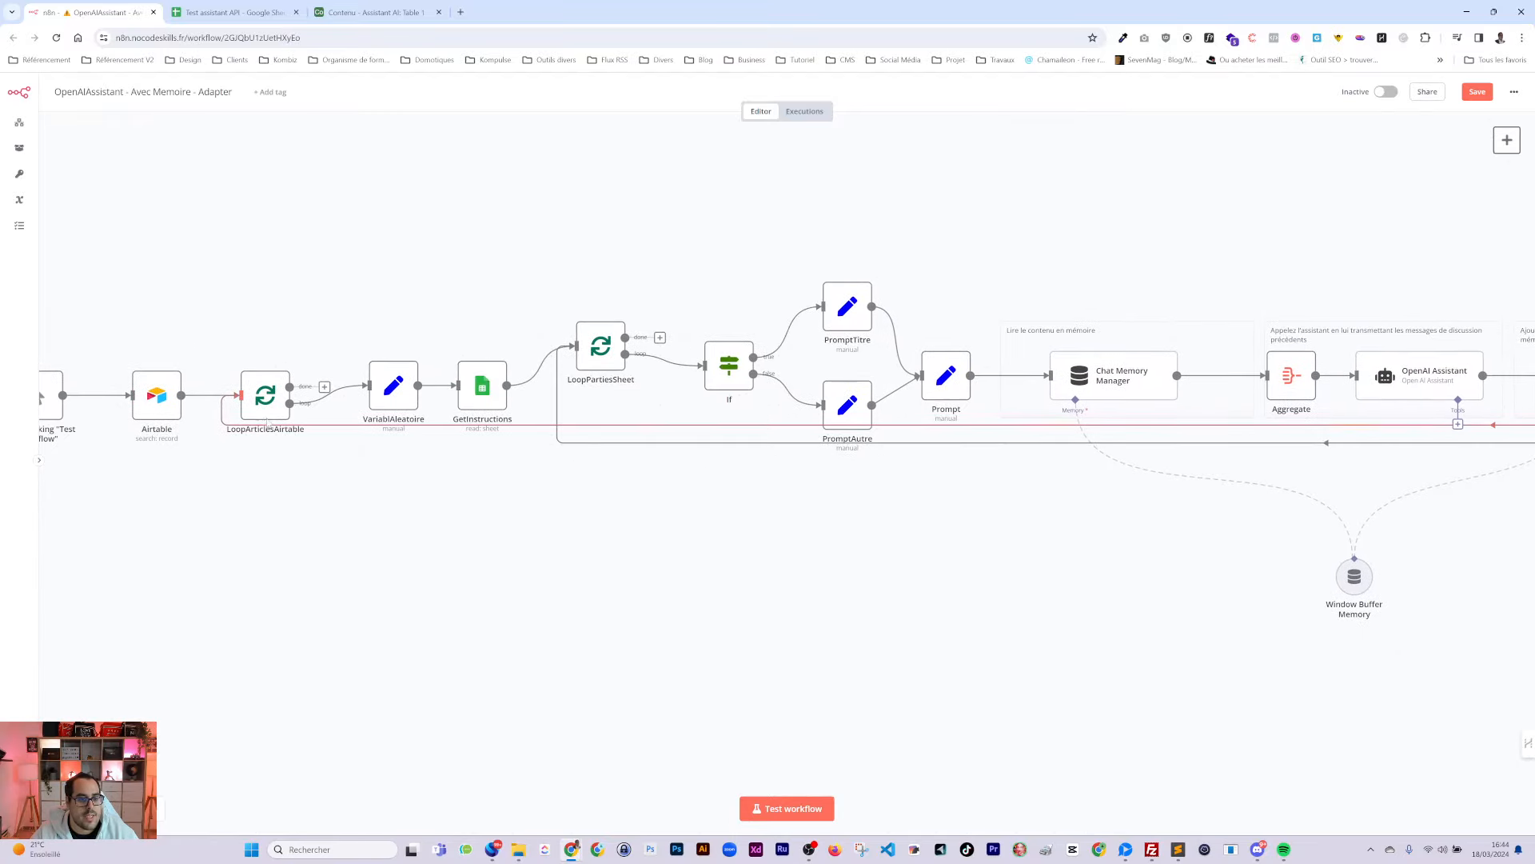
{"action": "left_click", "coordinate": [1477, 92]}
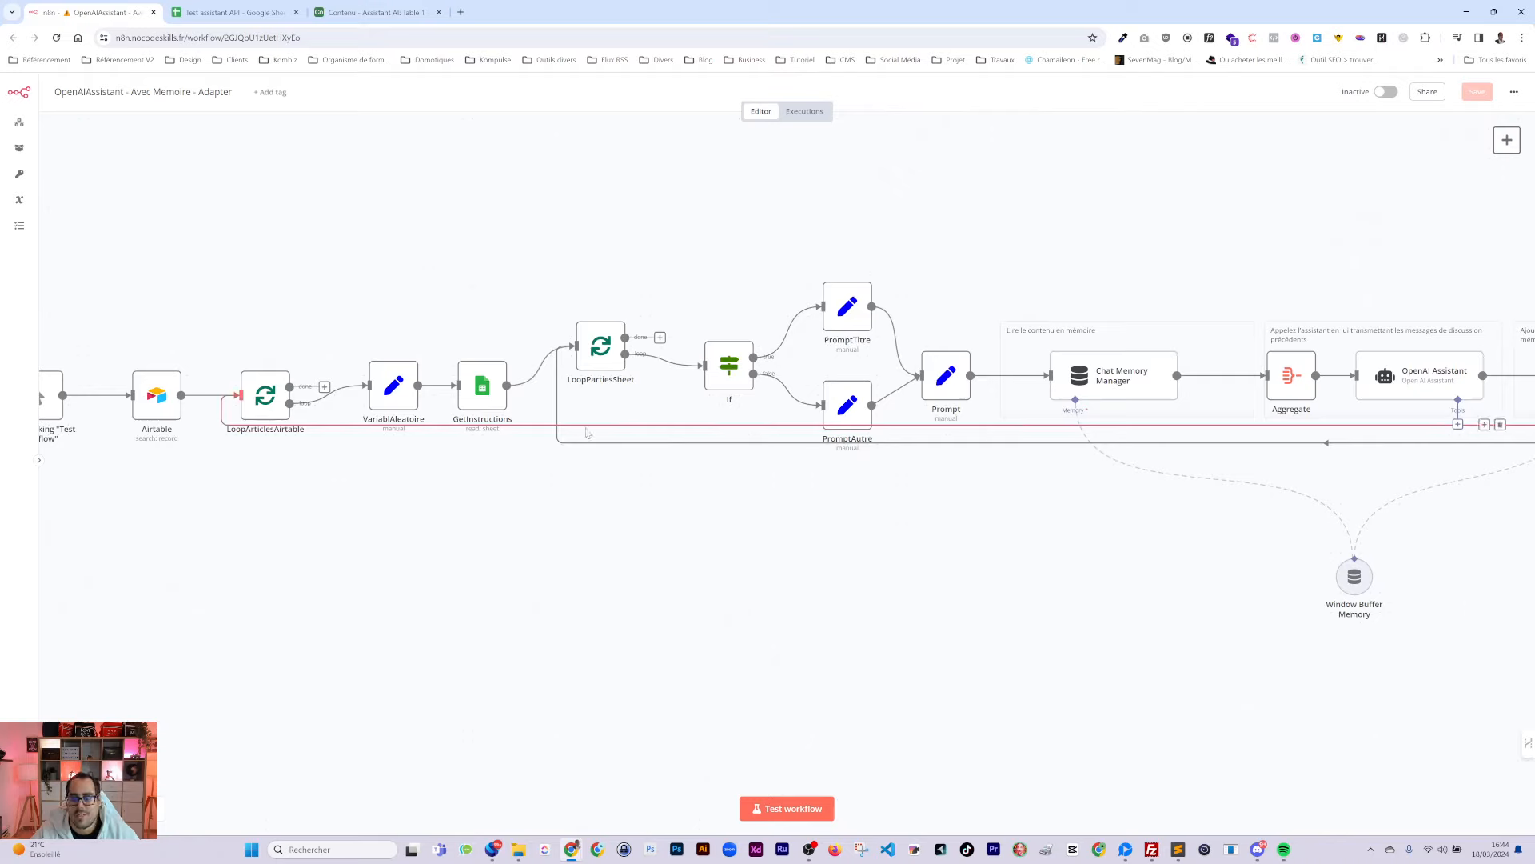
{"action": "left_click", "coordinate": [784, 808]}
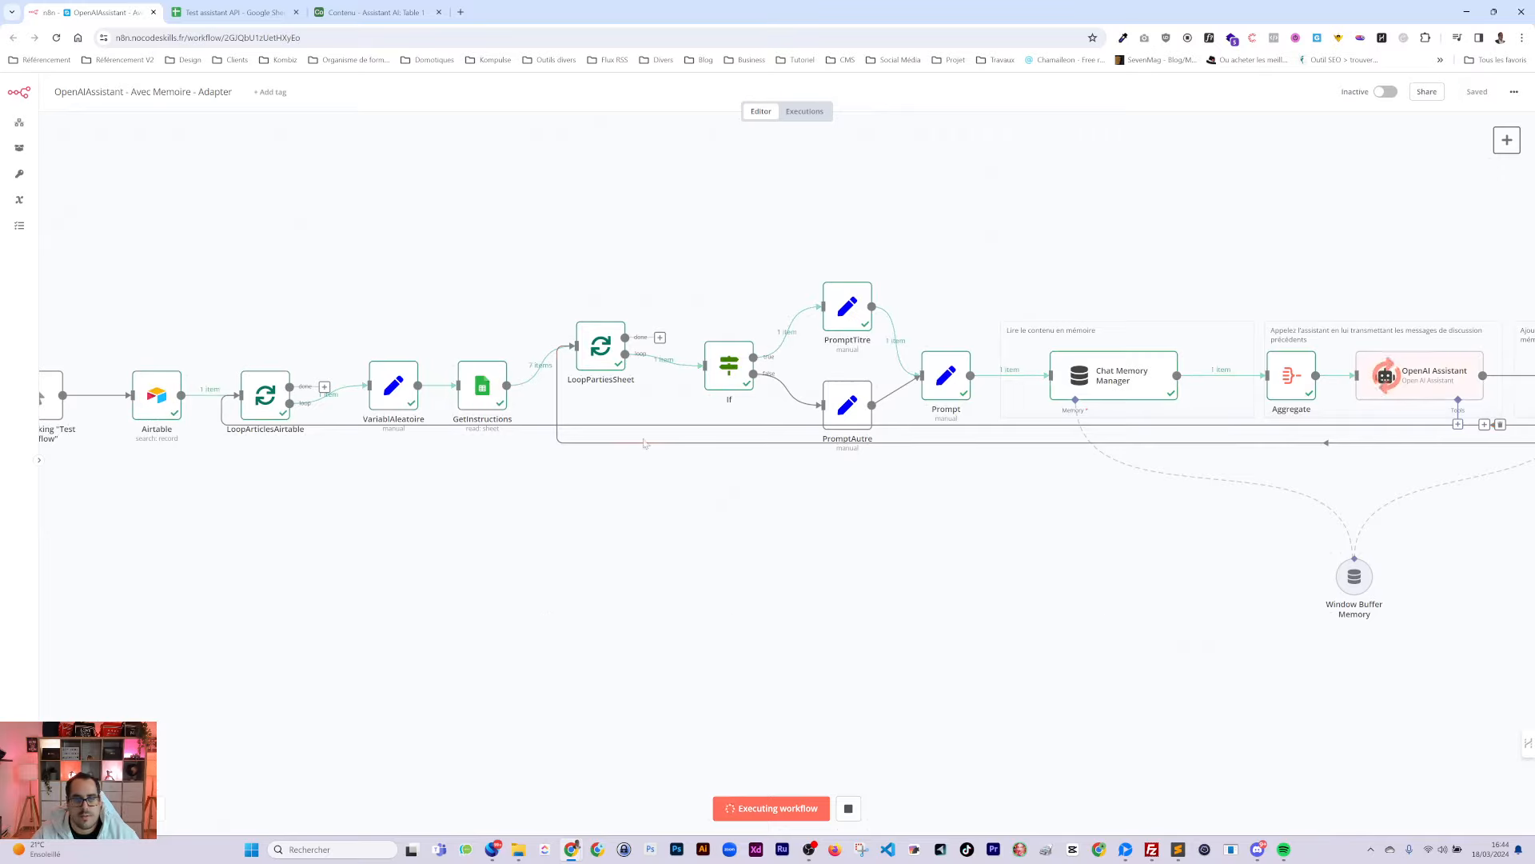
Follow the running workflow across its nodes and examine the generated title, parts and part 1 content in the spreadsheet's Résultat column
{"action": "left_click_drag", "start_coordinate": [1082, 587], "coordinate": [802, 580]}
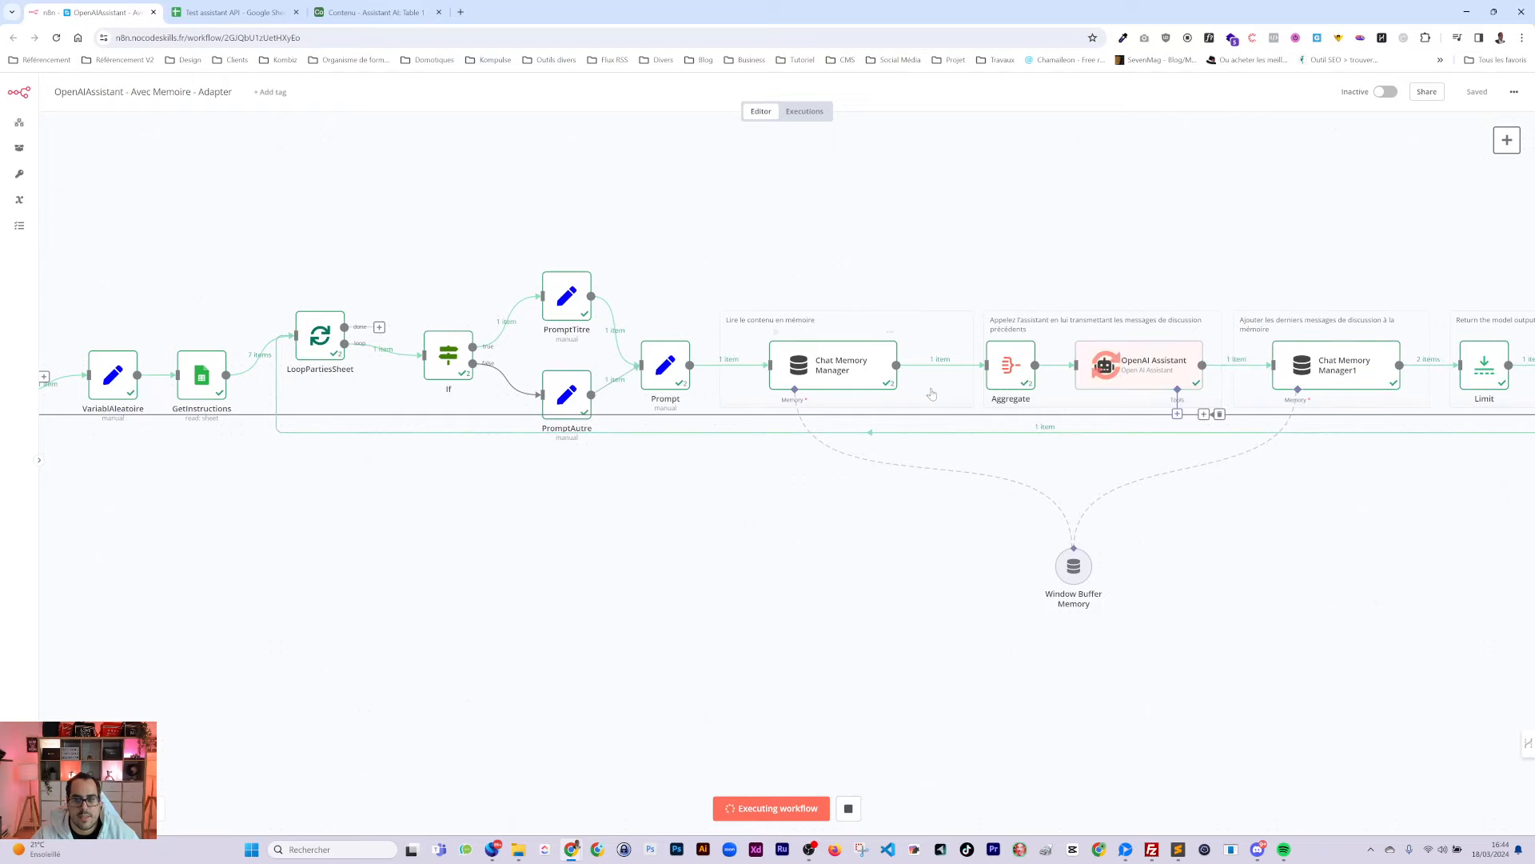
{"action": "left_click", "coordinate": [232, 12]}
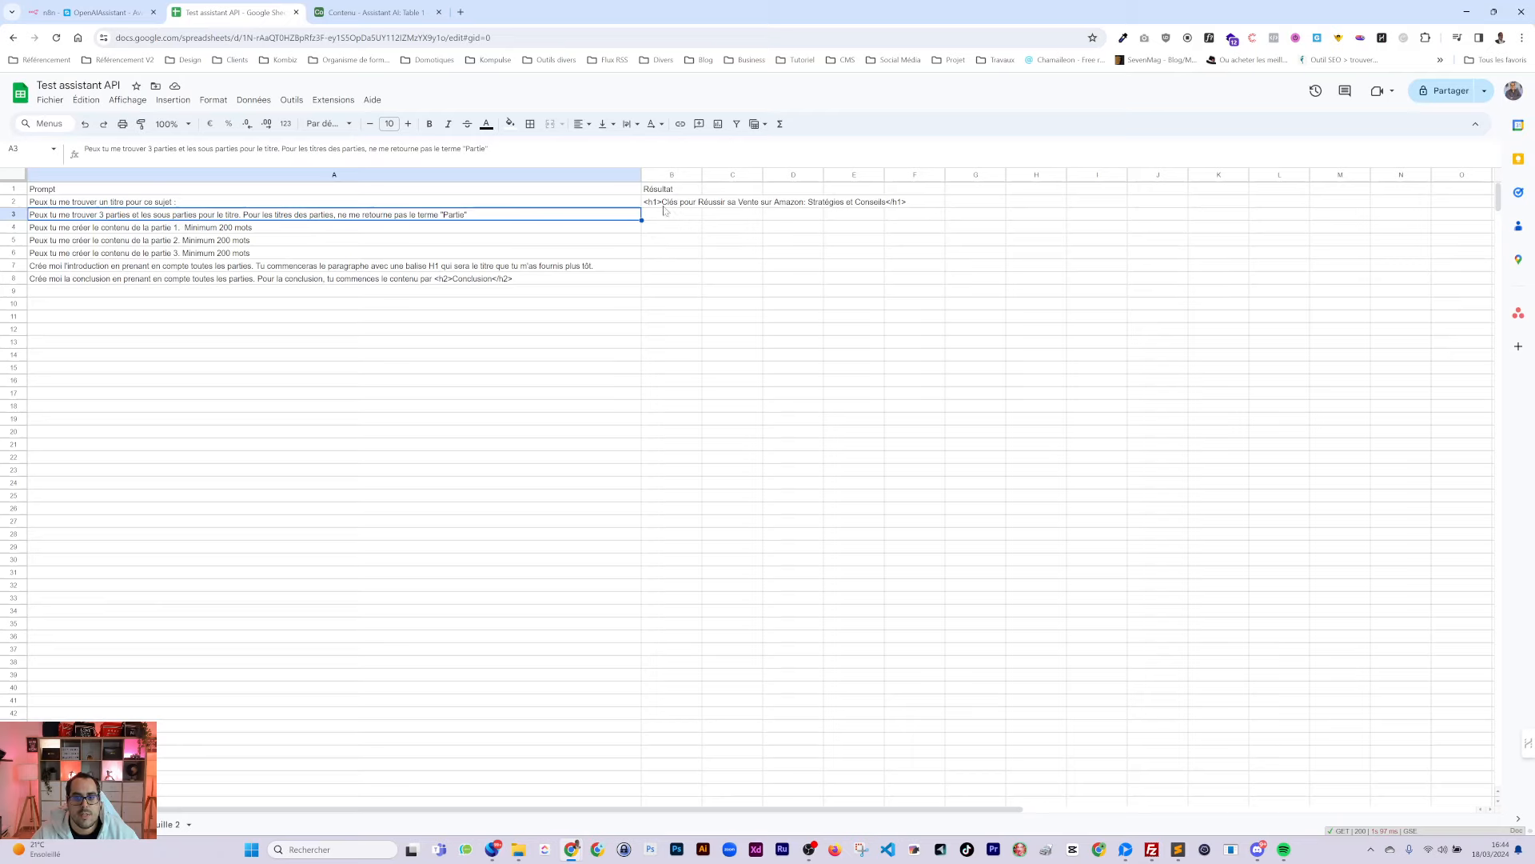
{"action": "left_click", "coordinate": [668, 205]}
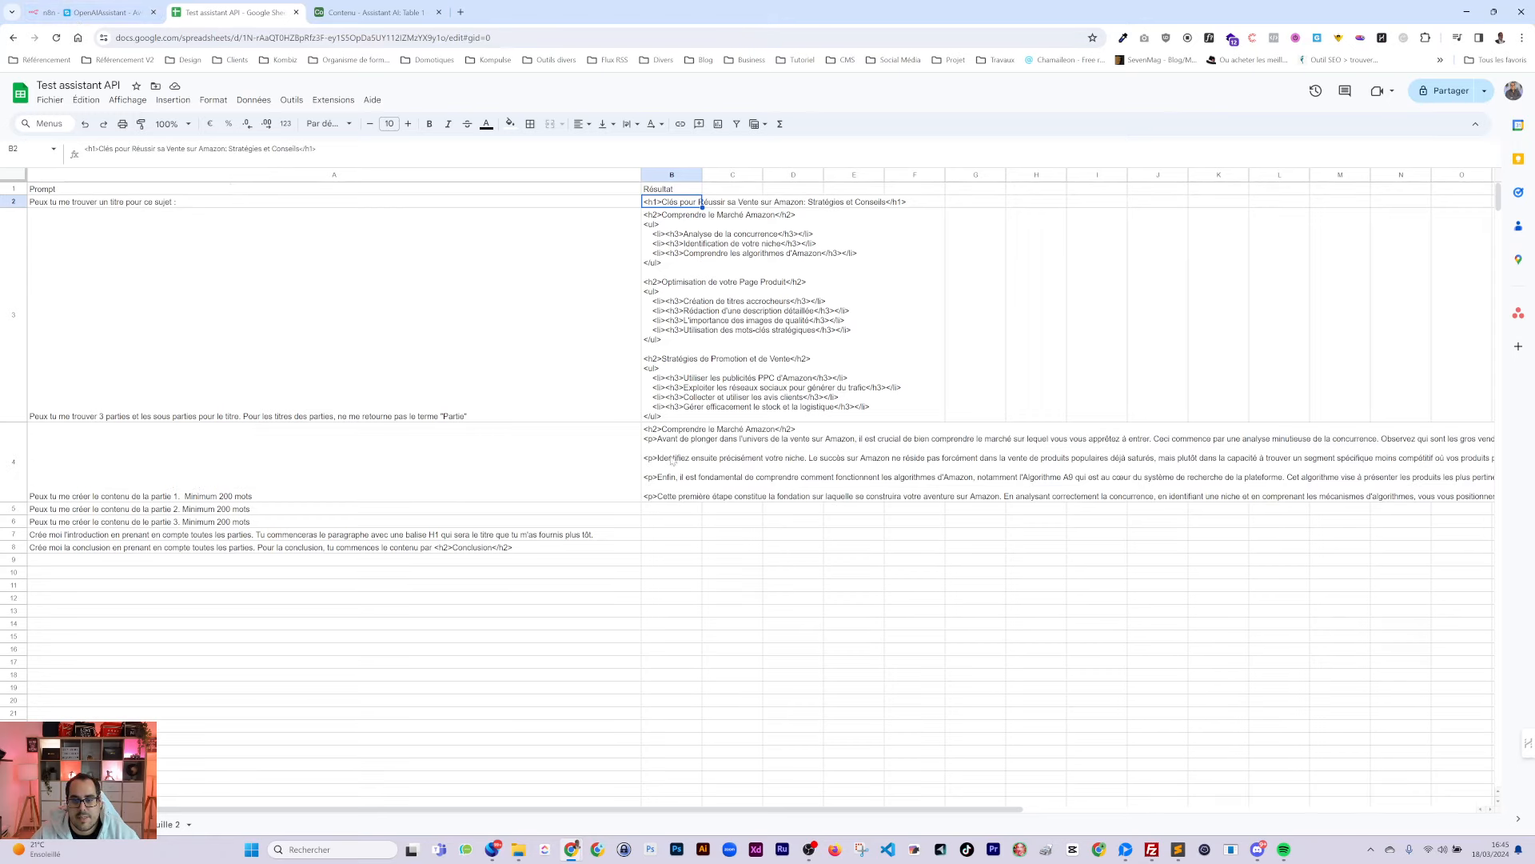
{"action": "left_click", "coordinate": [728, 473]}
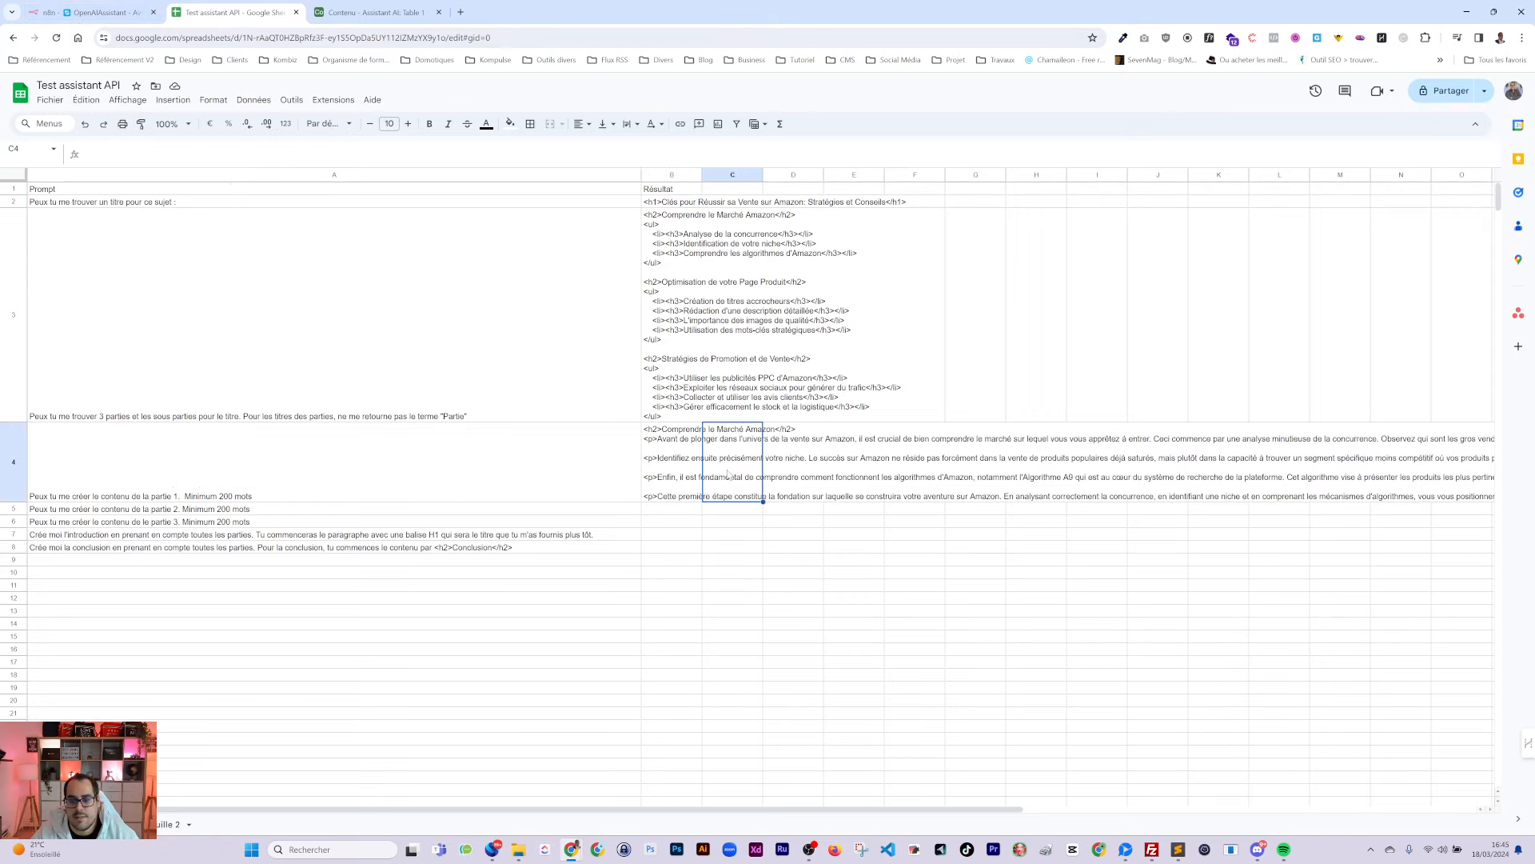
{"action": "left_click", "coordinate": [649, 453]}
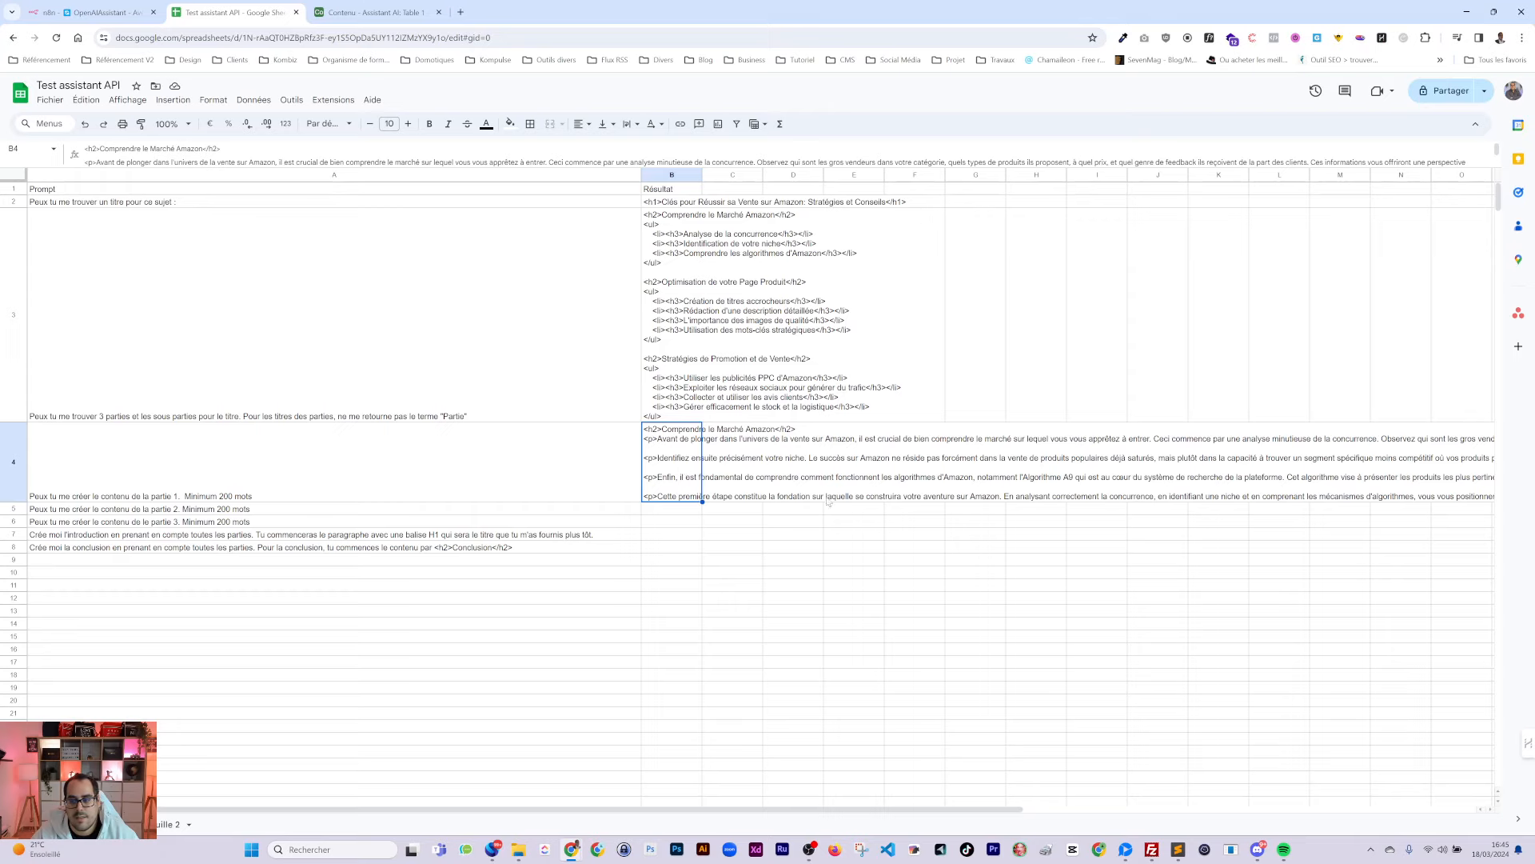
{"action": "left_click_drag", "start_coordinate": [910, 809], "coordinate": [1060, 778]}
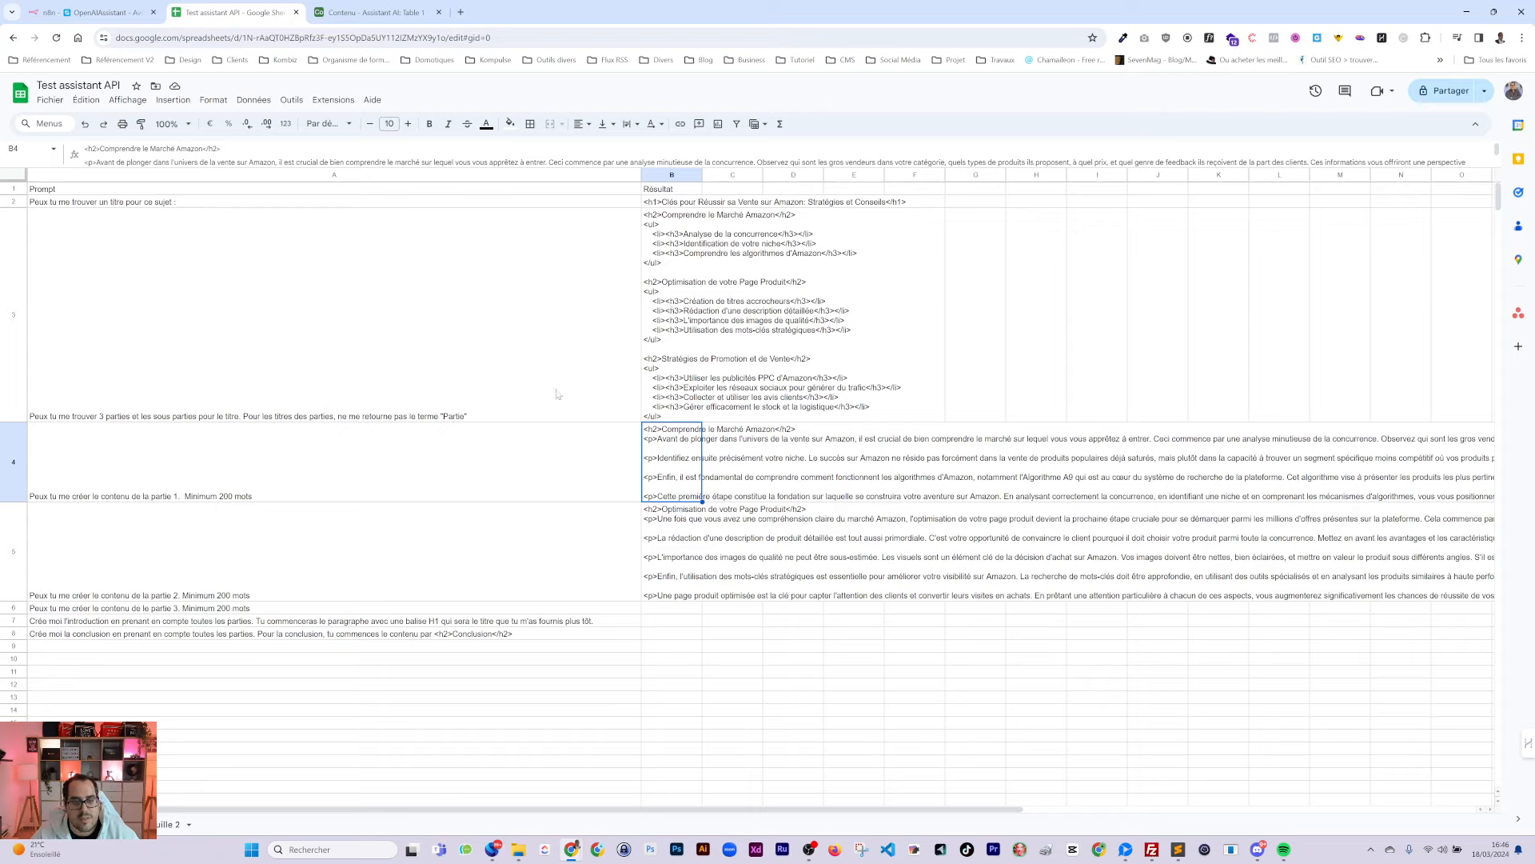
Append ". Je veux uniquement des balises h2 et h3." to the parts and sub-parts prompt in cell A3
{"action": "double_click", "coordinate": [517, 411]}
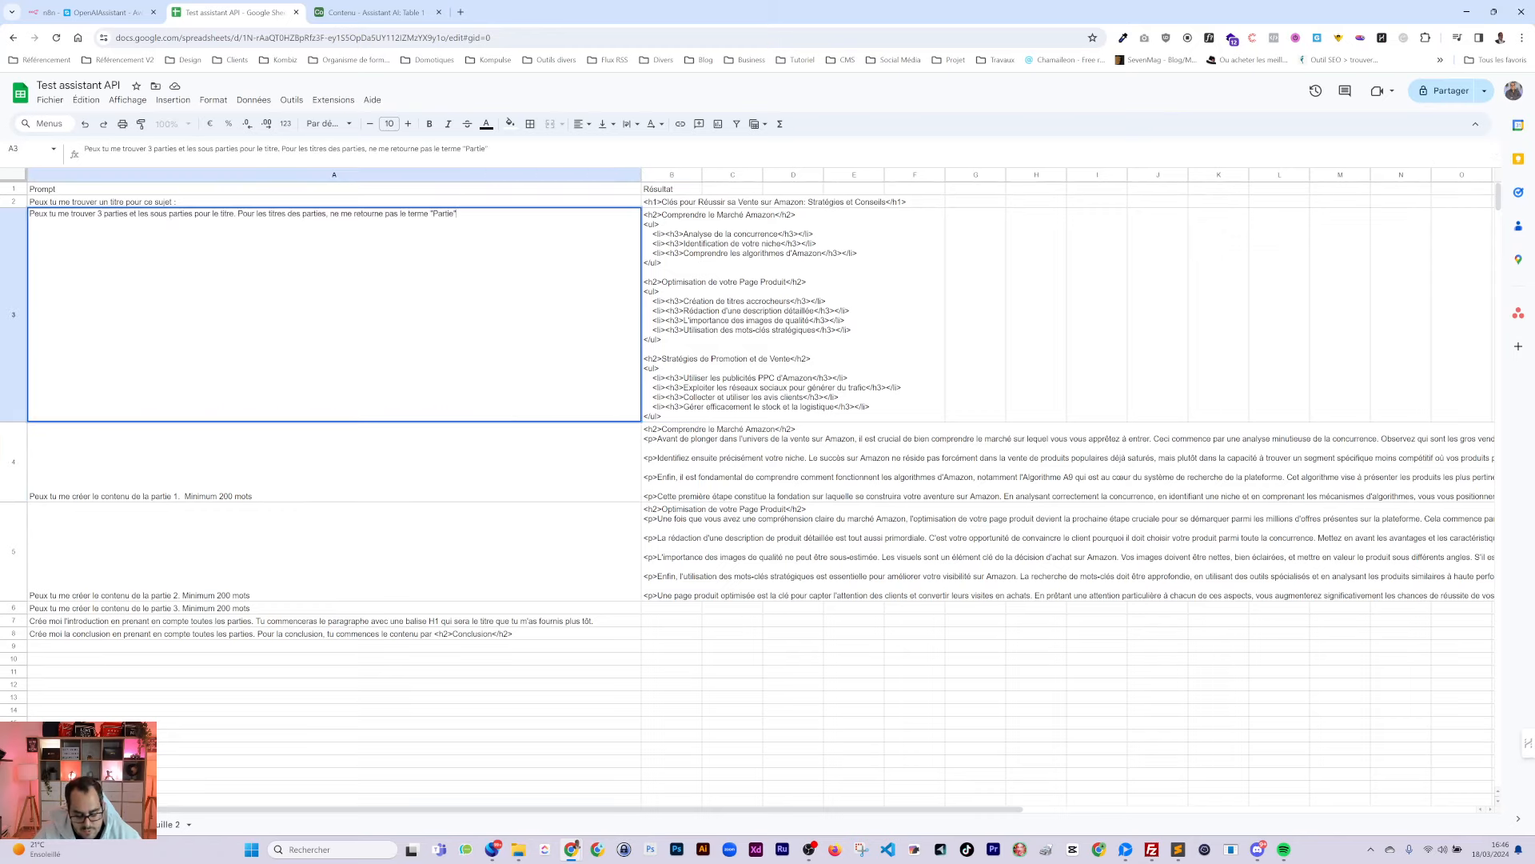
{"action": "type", "text": ". "}
{"action": "type", "text": "Je veux"}
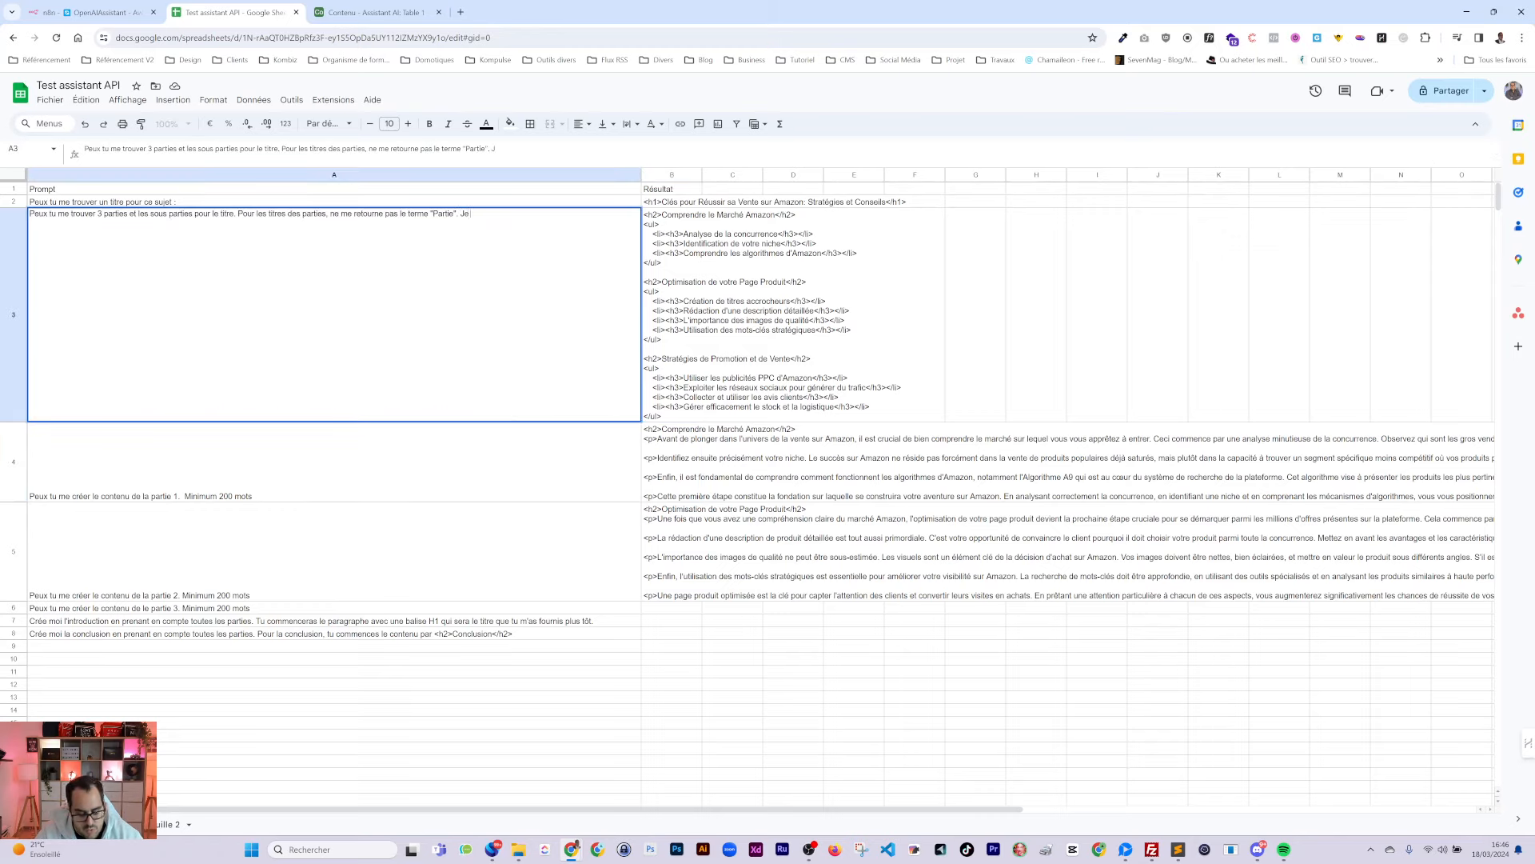
{"action": "type", "text": "niqu"}
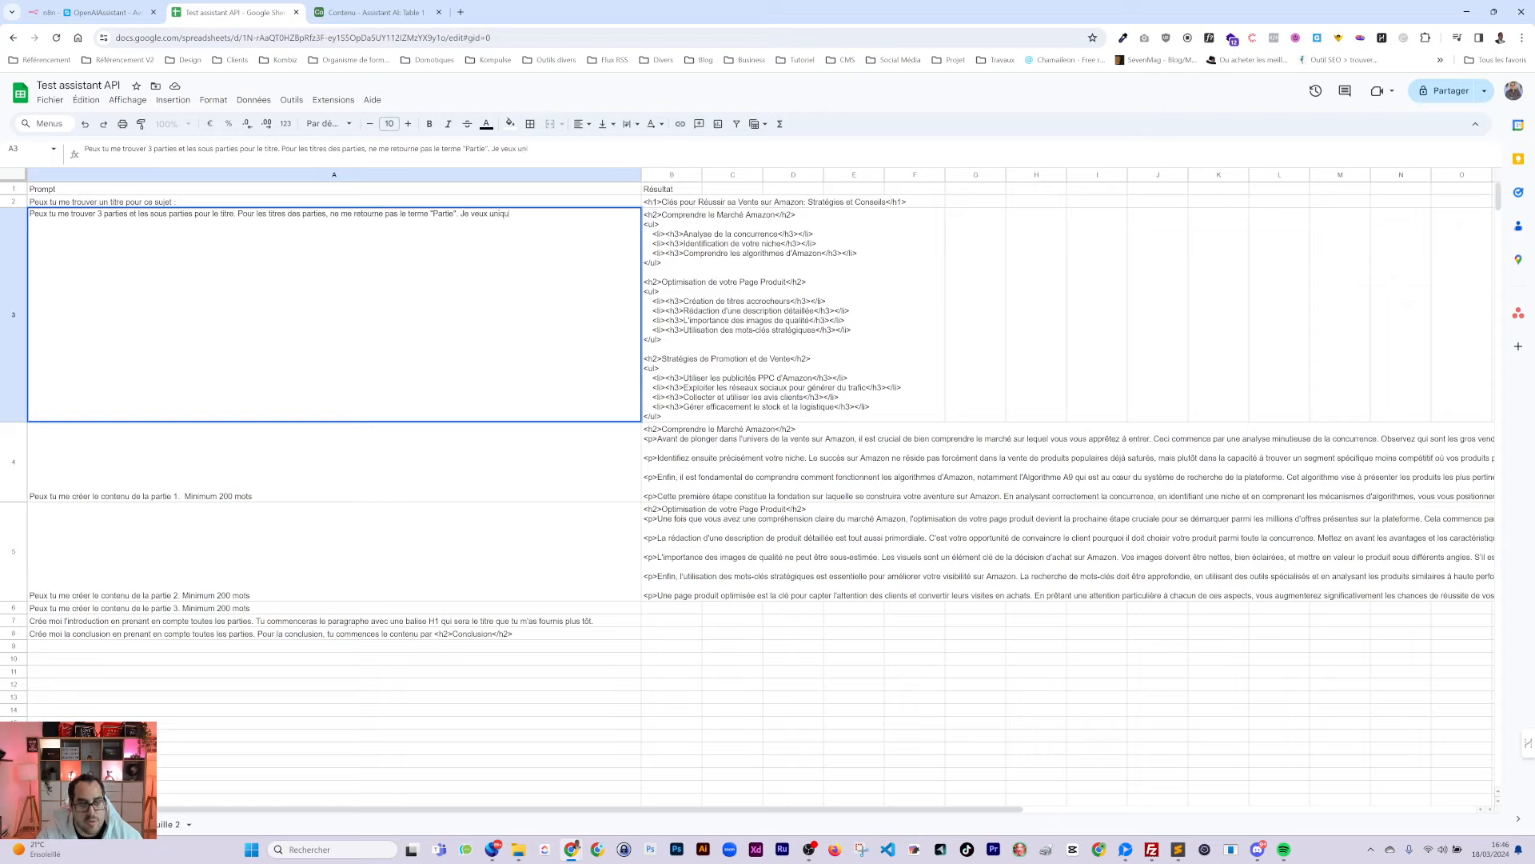
{"action": "type", "text": "ement des "}
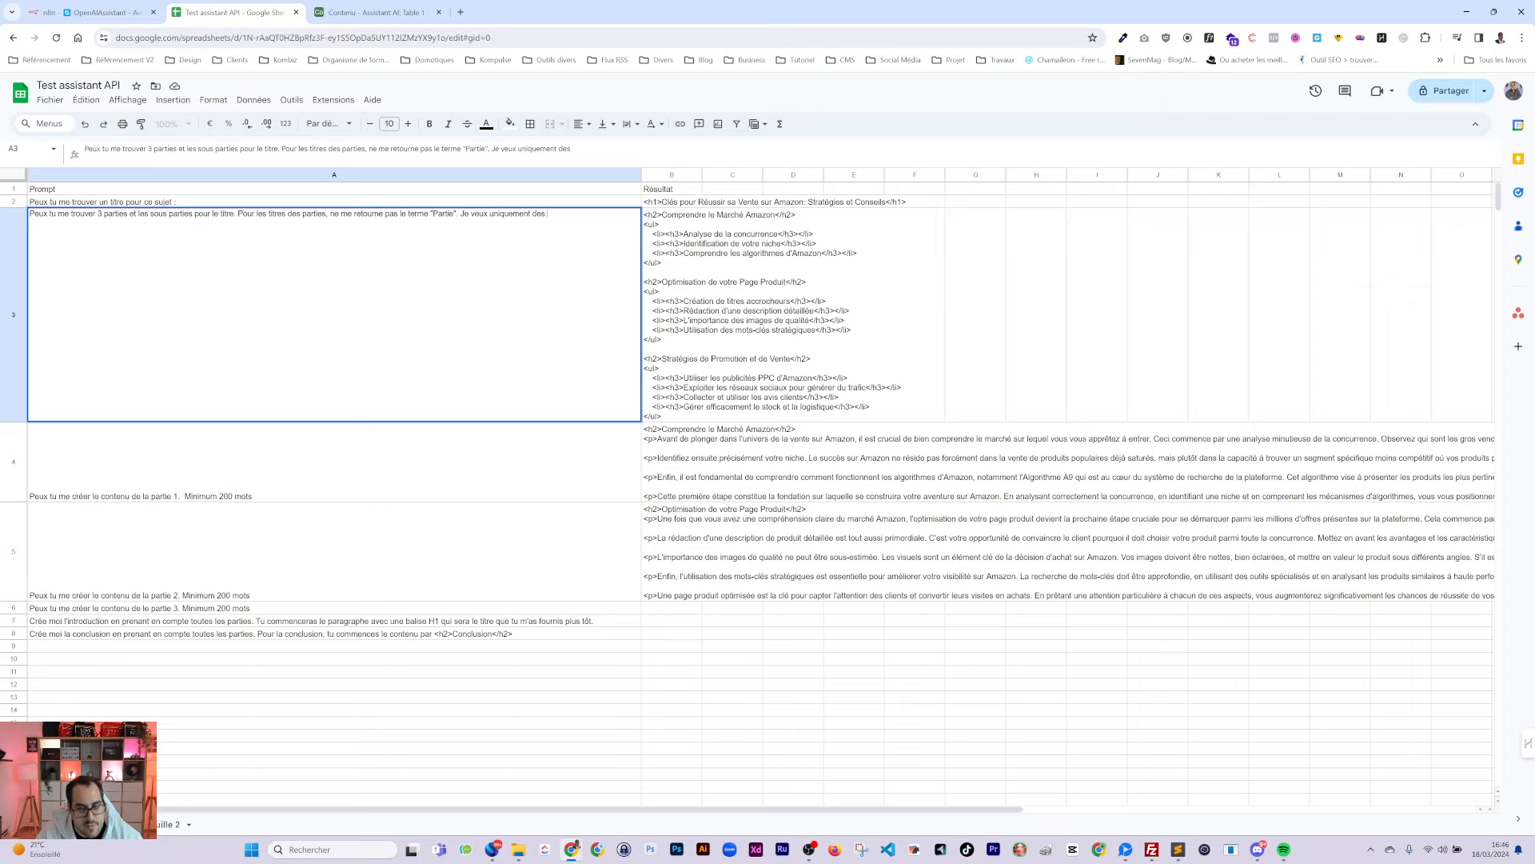
{"action": "type", "text": "balises "}
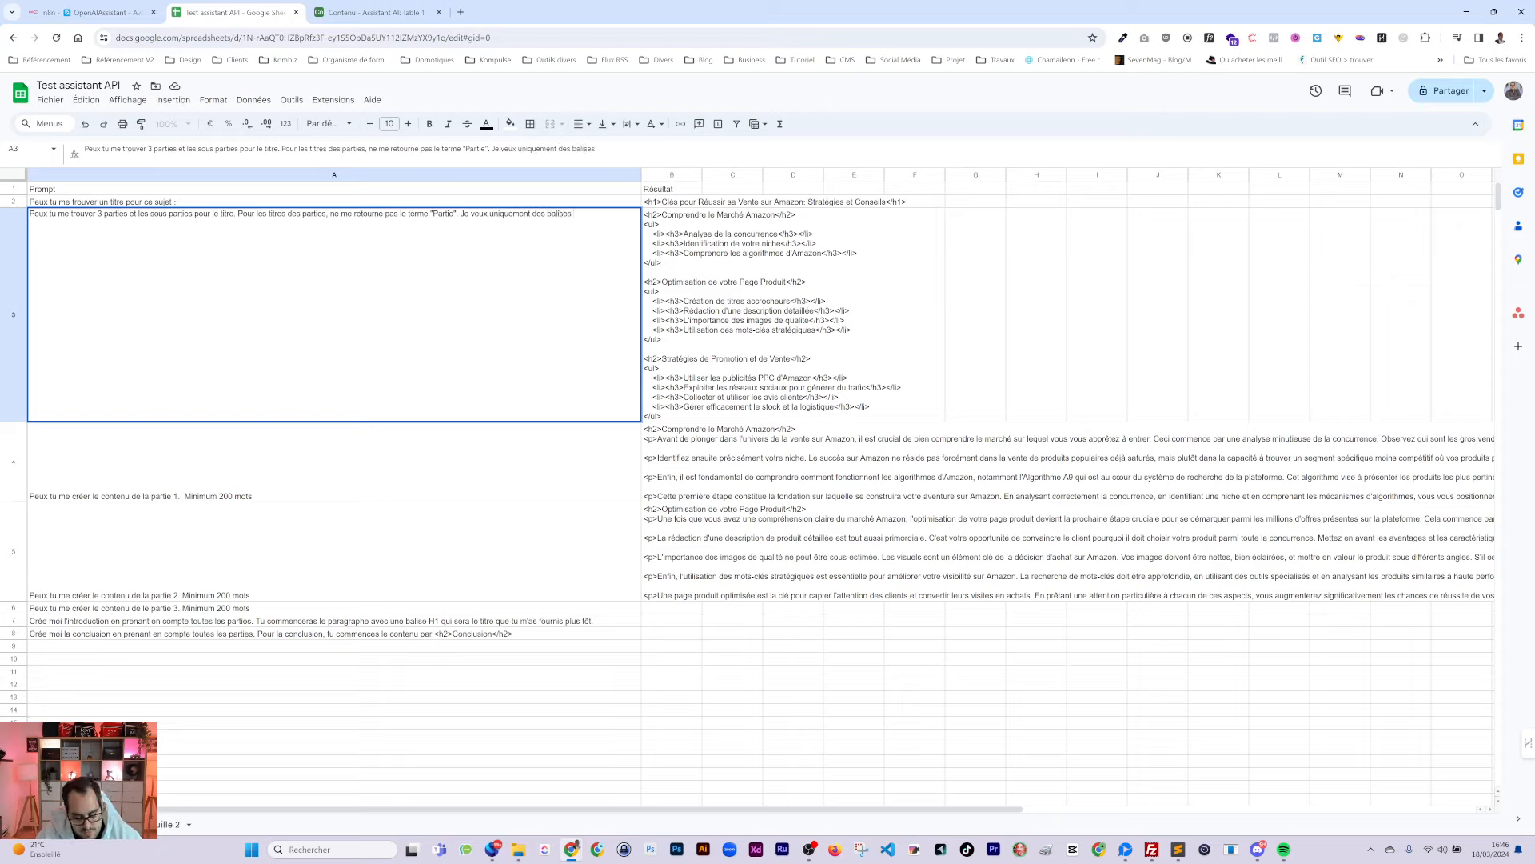
{"action": "type", "text": "h2 et h3."}
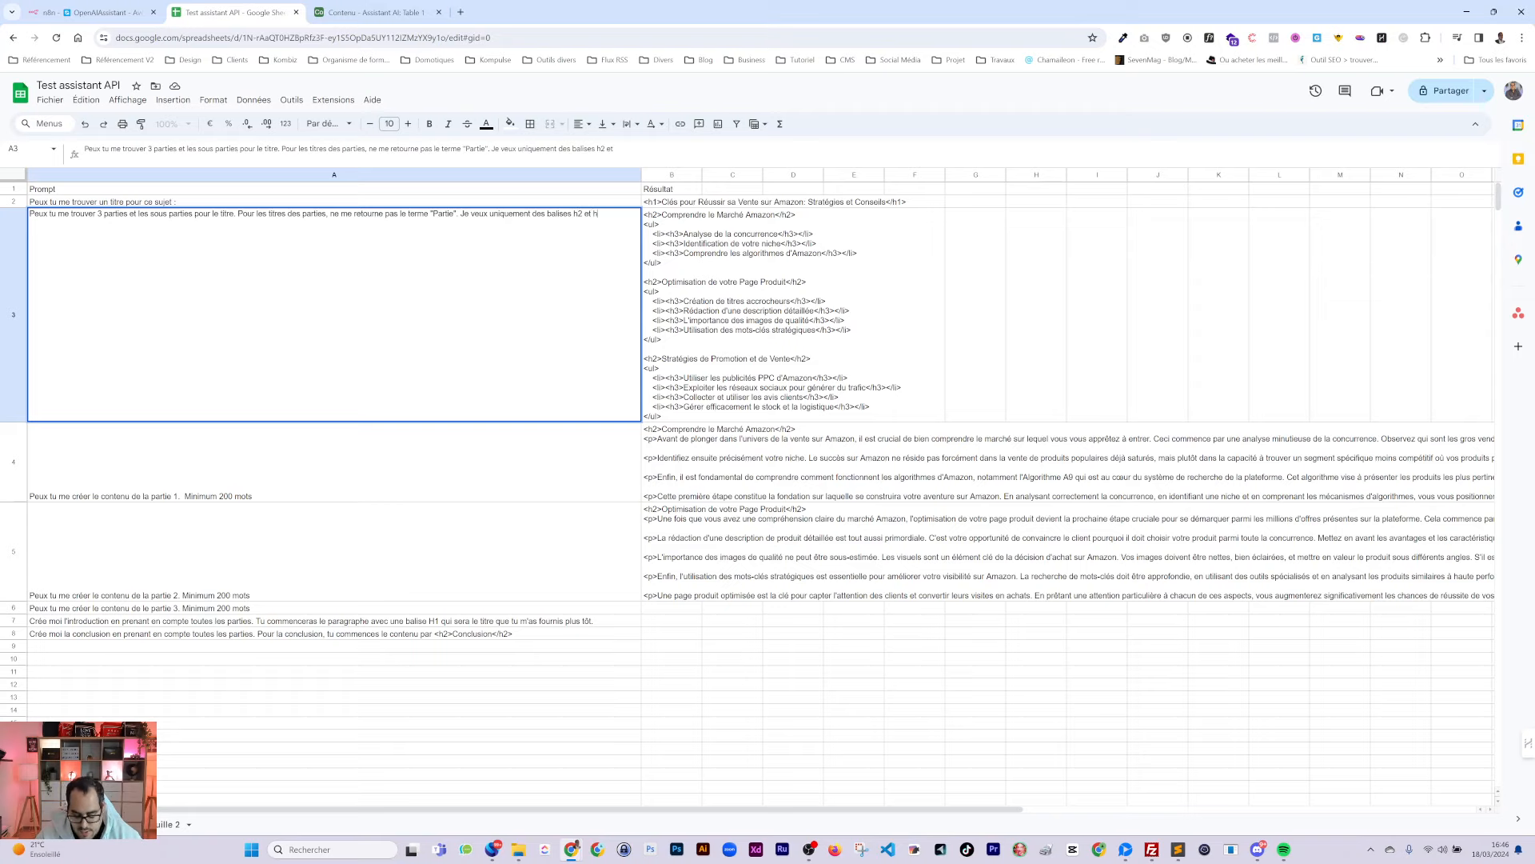
{"action": "left_click", "coordinate": [786, 415]}
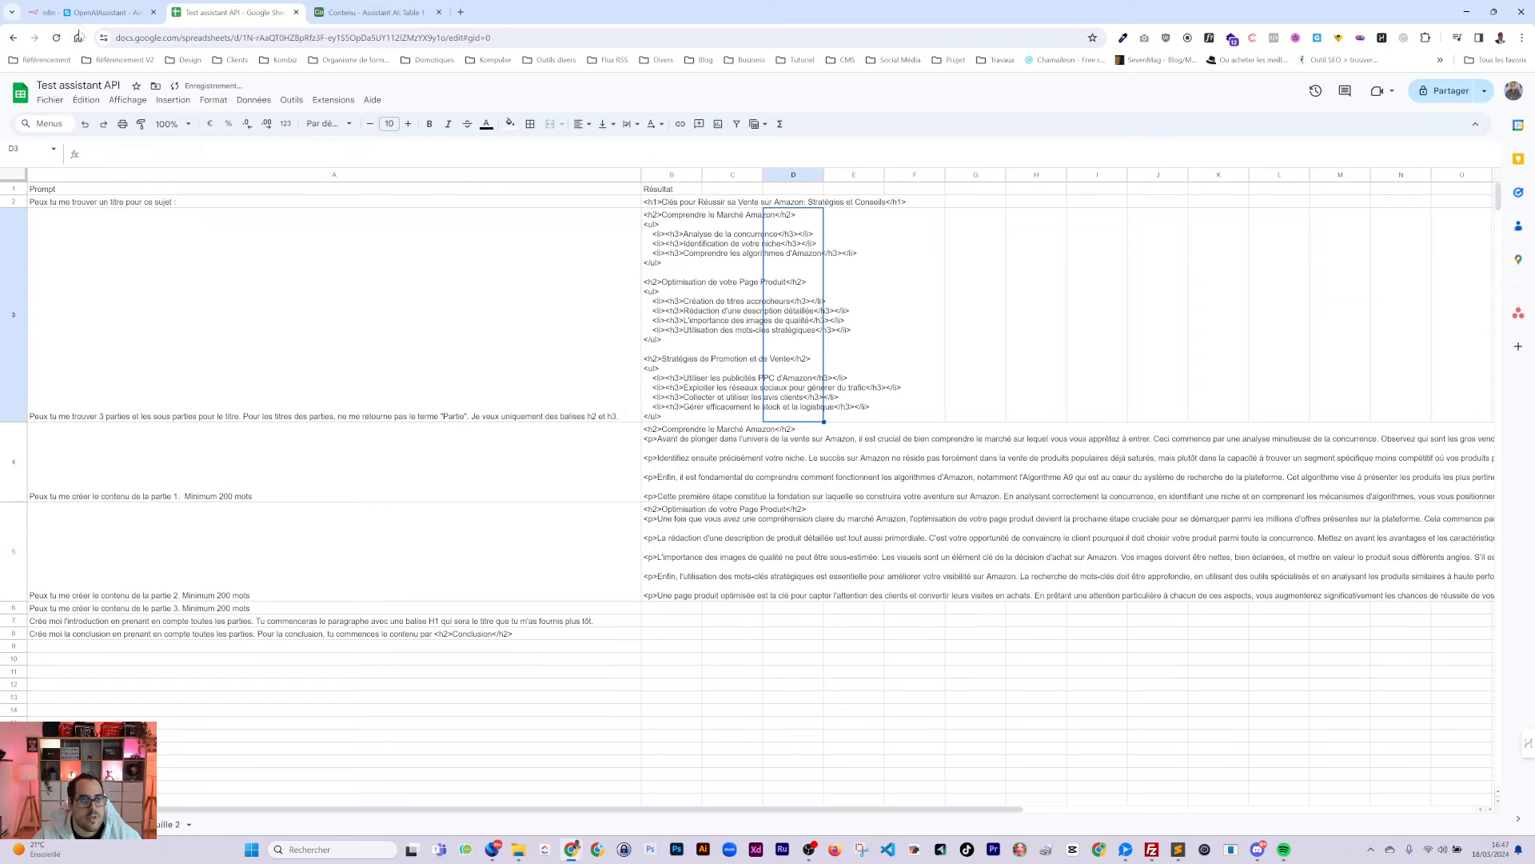
Stop the running workflow test in n8n and clear the generated results in B2:B5 of the Test assistant API spreadsheet
{"action": "key", "text": "ctrl+Page_Up"}
{"action": "left_click", "coordinate": [848, 809]}
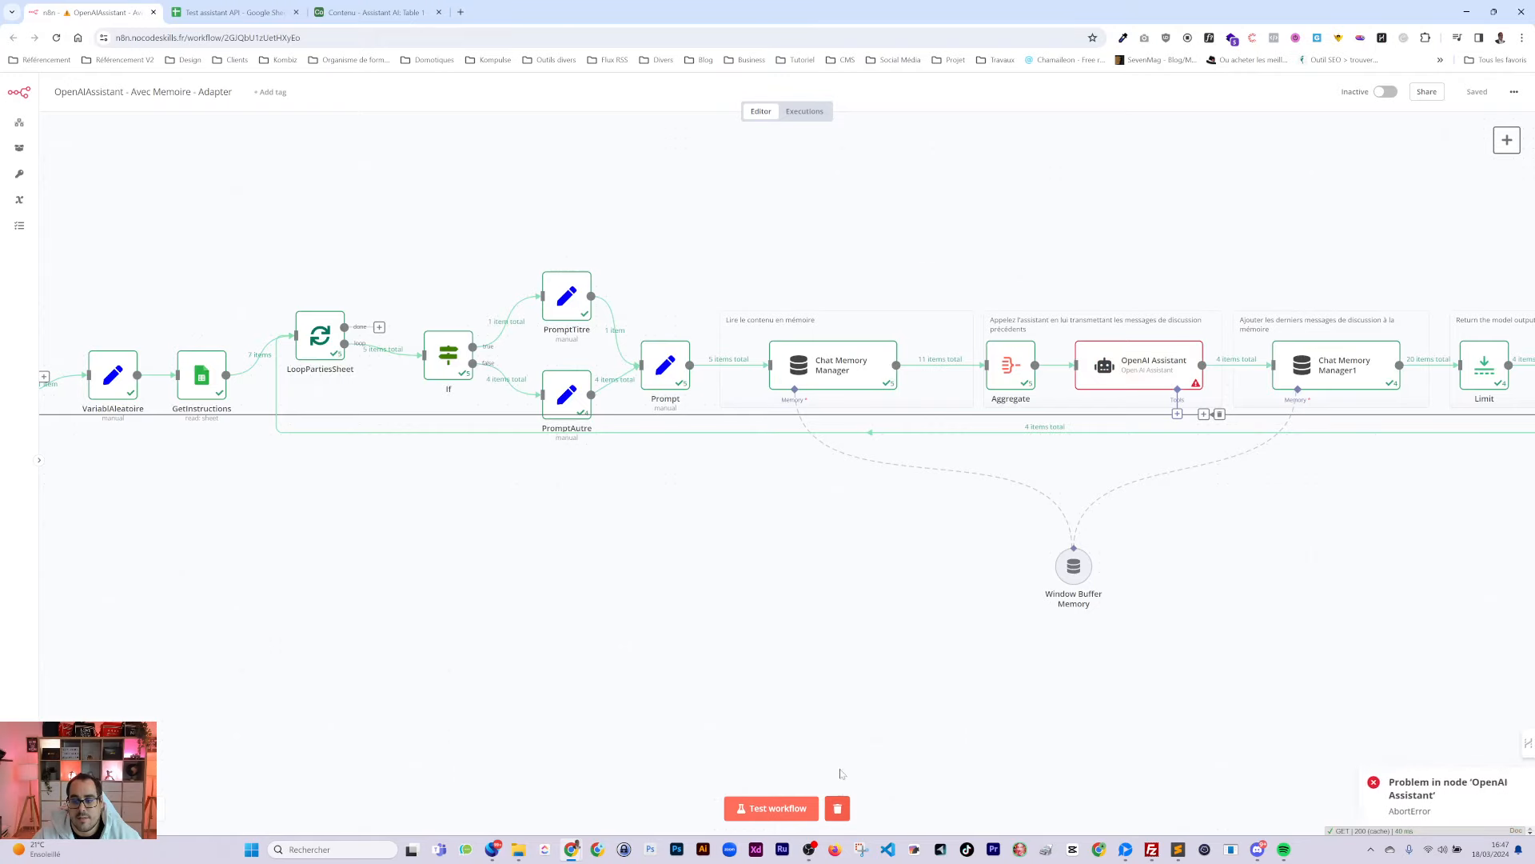
{"action": "left_click", "coordinate": [231, 12]}
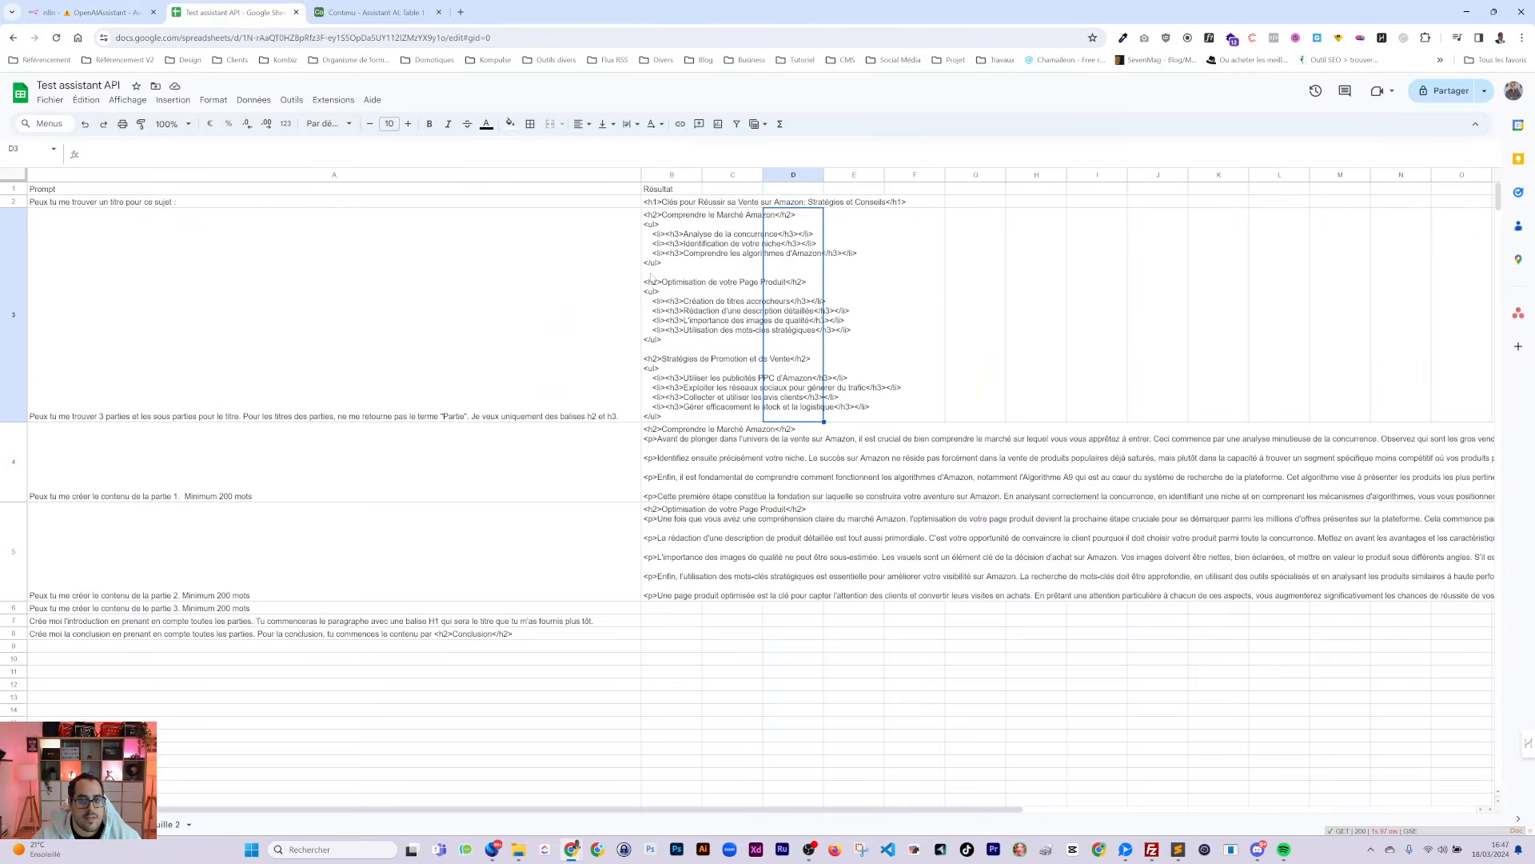
{"action": "left_click_drag", "start_coordinate": [657, 202], "coordinate": [674, 595]}
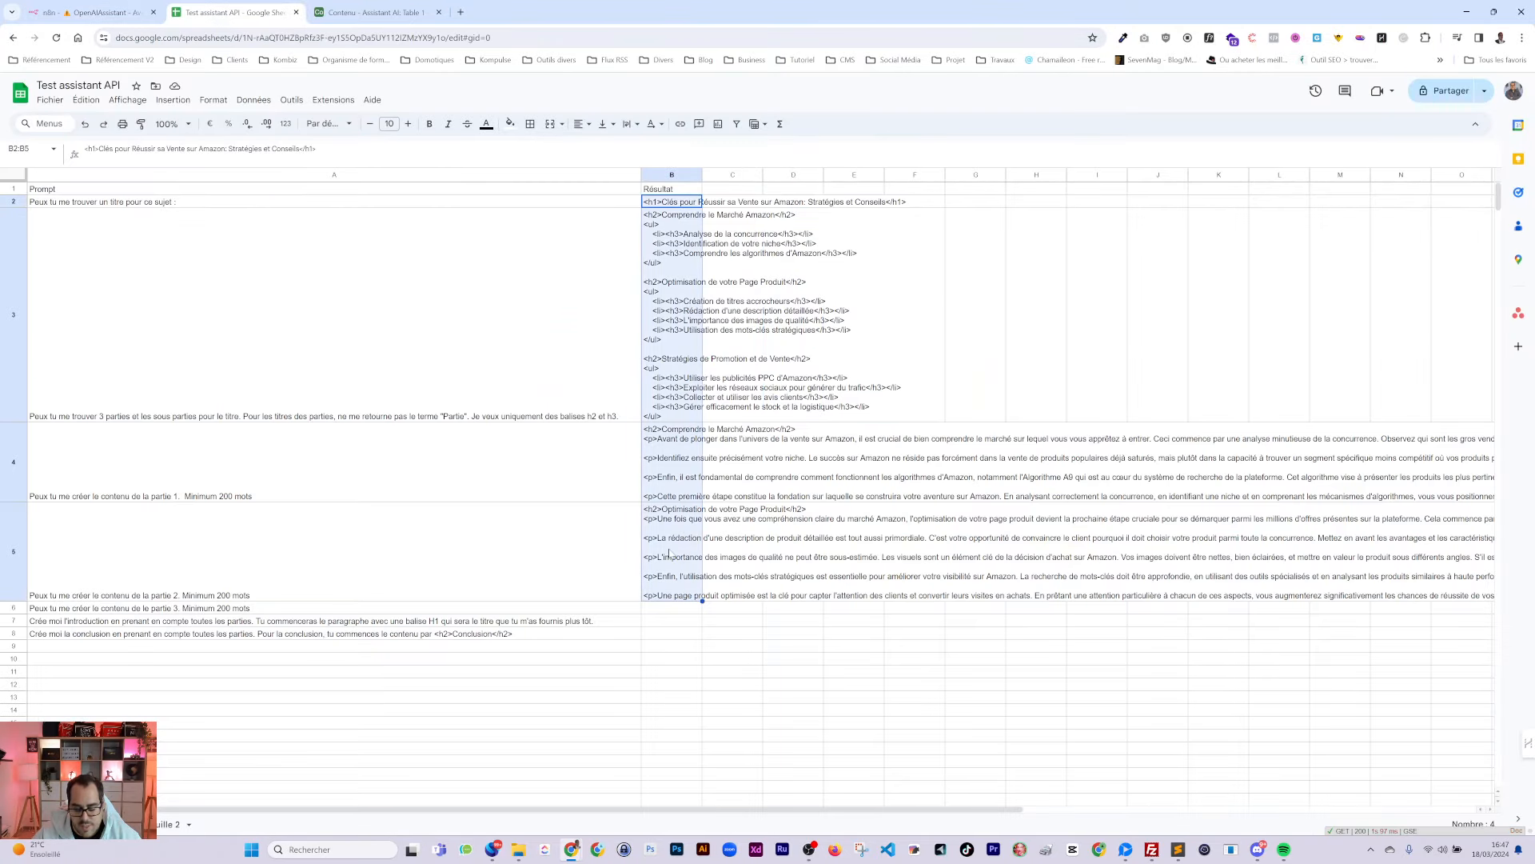
{"action": "key", "text": "Delete"}
{"action": "left_click", "coordinate": [638, 547]}
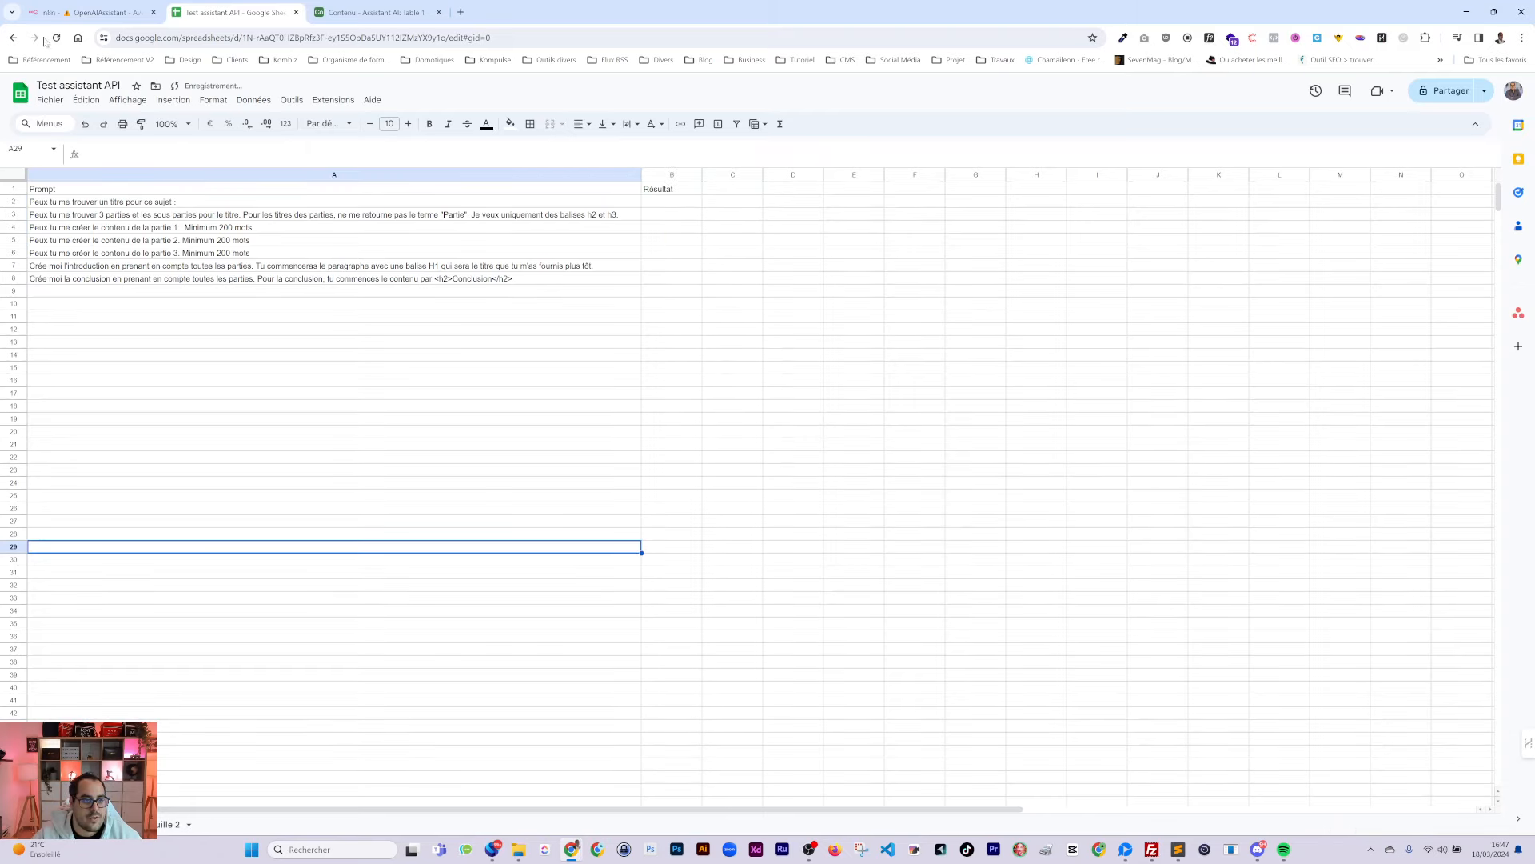
Start a new test run of the n8n workflow and check the new title and h2/h3 outline in the spreadsheet
{"action": "left_click", "coordinate": [74, 19]}
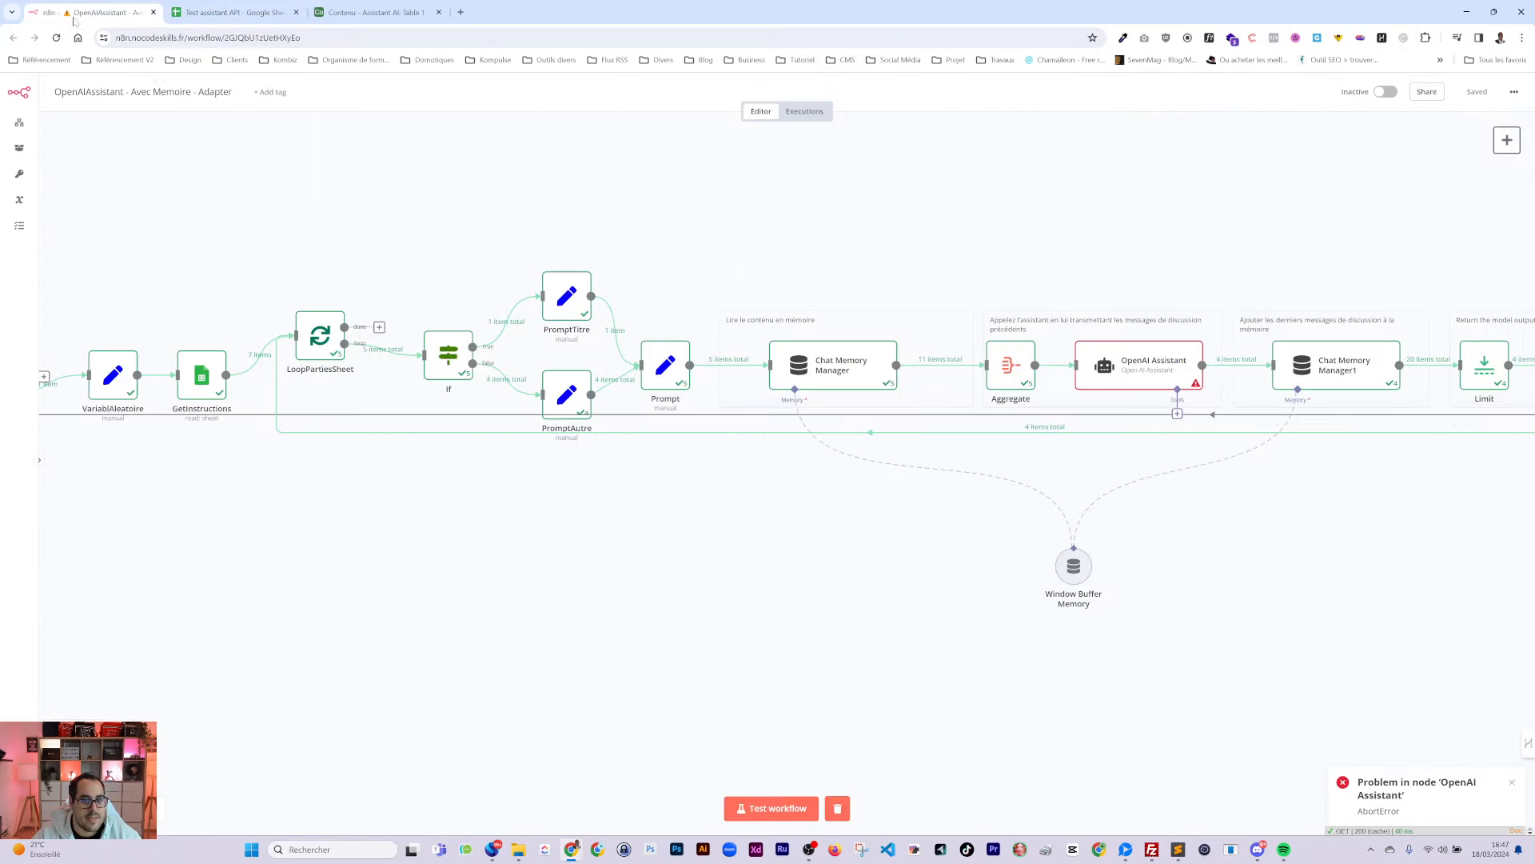
{"action": "left_click", "coordinate": [769, 808]}
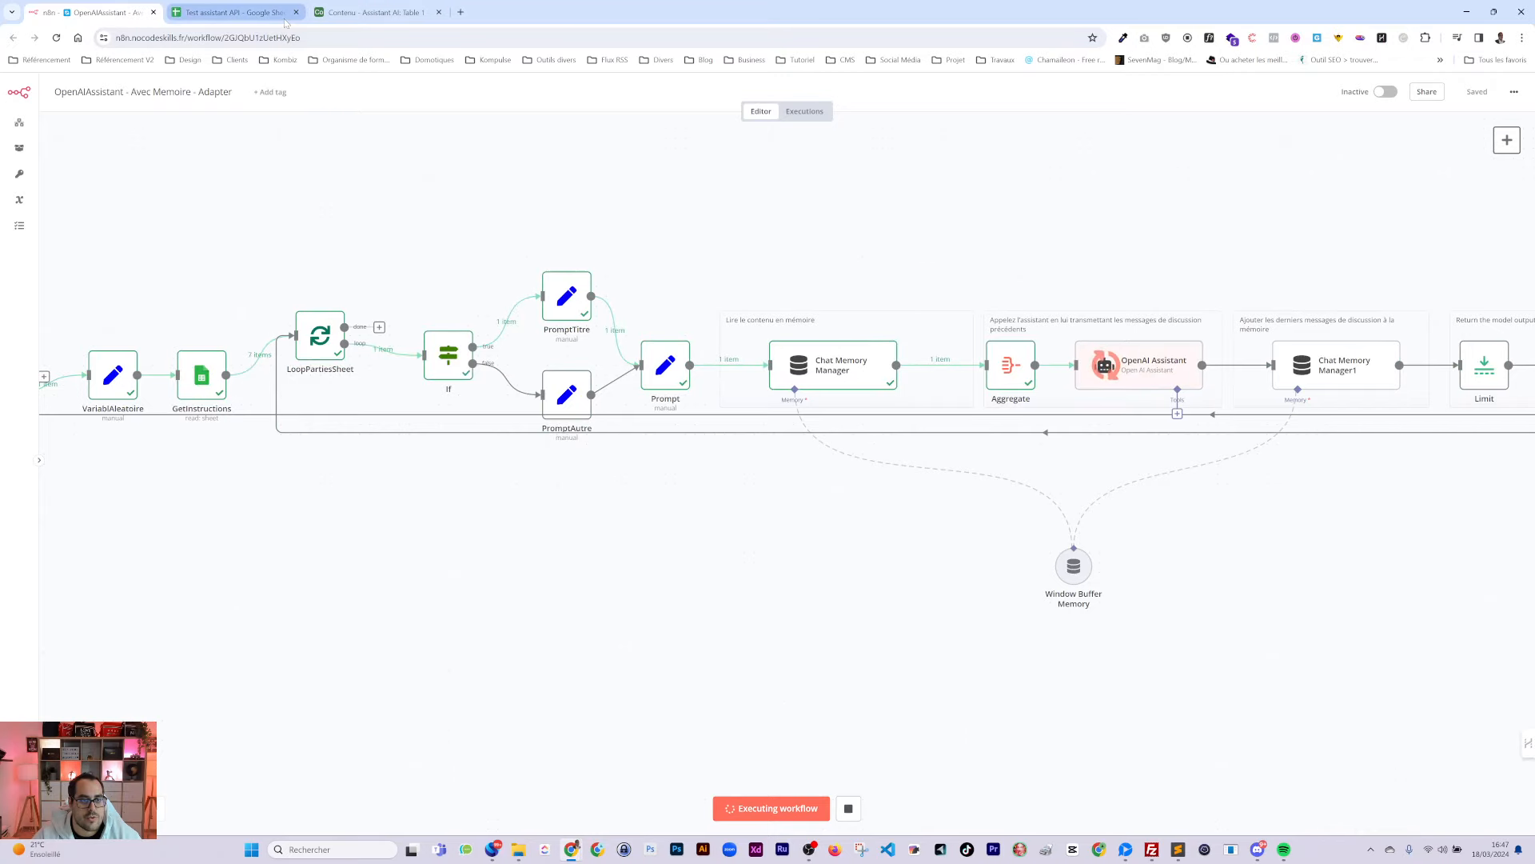
{"action": "left_click", "coordinate": [236, 13]}
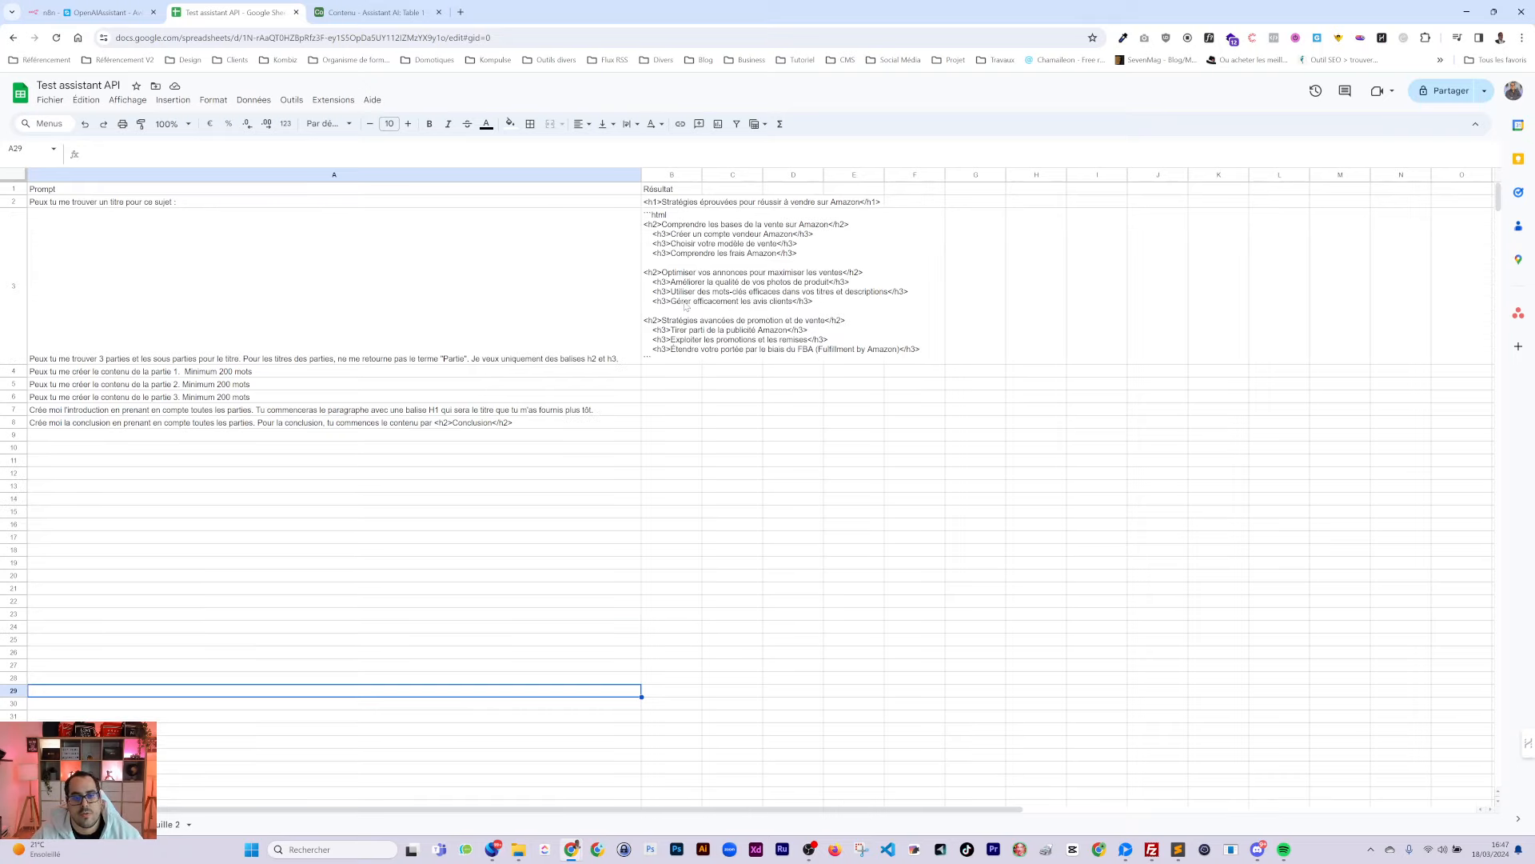
{"action": "scroll", "coordinate": [704, 297], "scroll_direction": "down", "scroll_amount": 1}
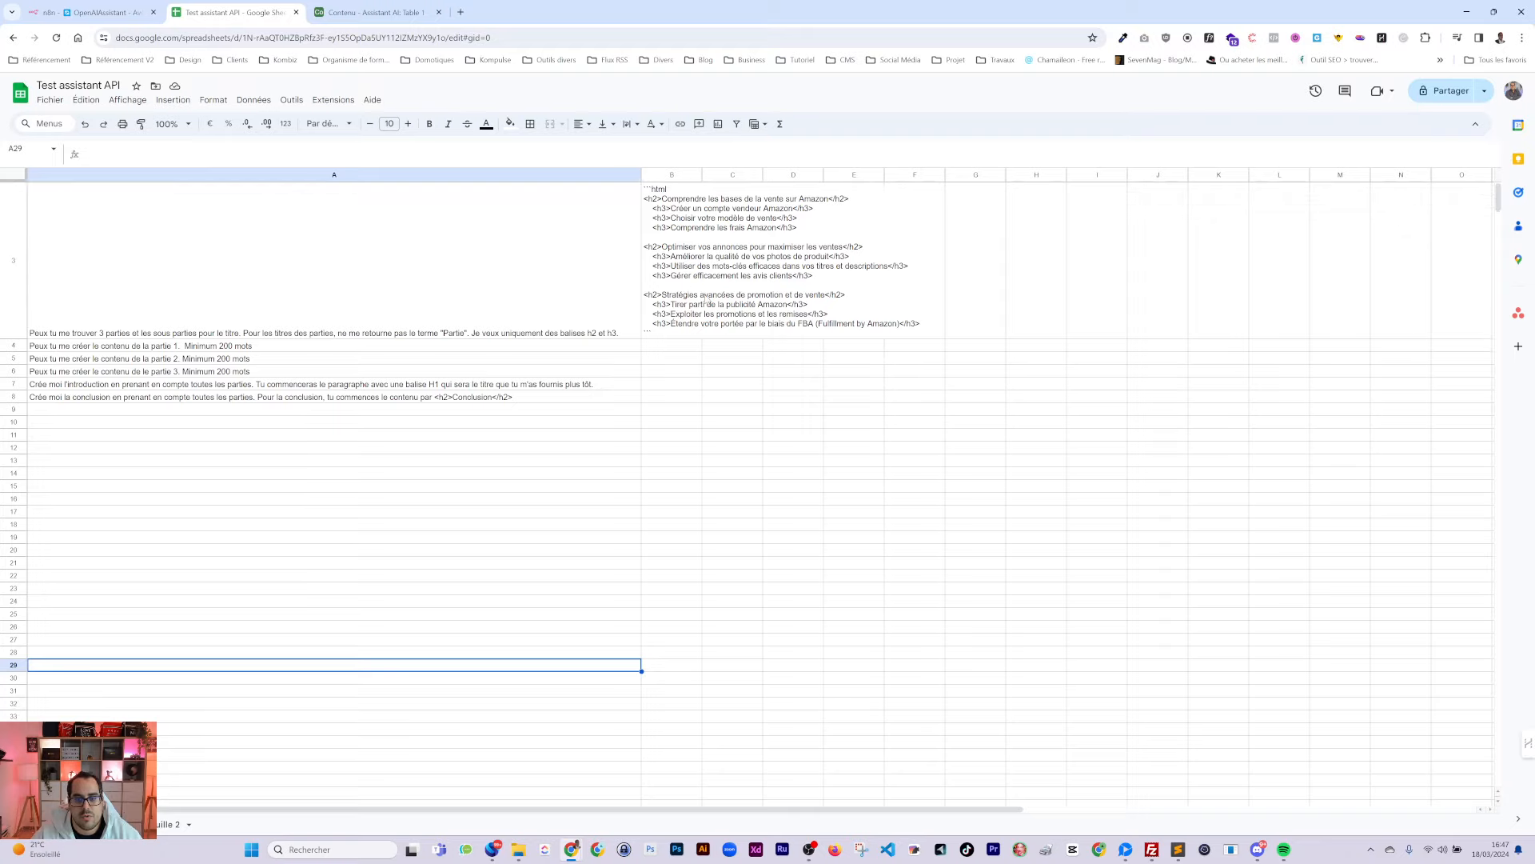
{"action": "scroll", "coordinate": [704, 304], "scroll_direction": "up", "scroll_amount": 1}
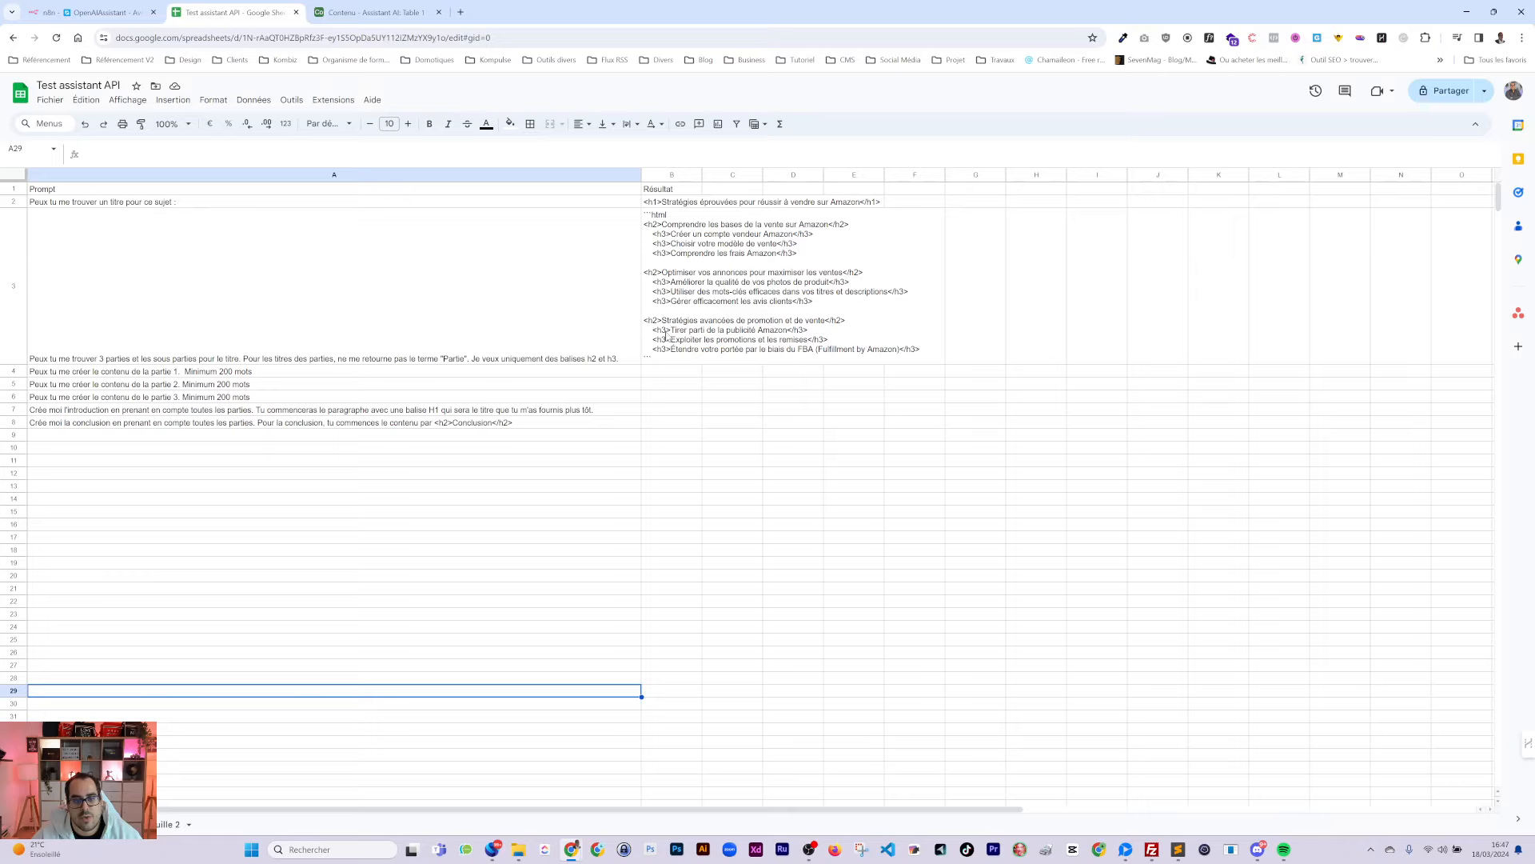
{"action": "scroll", "coordinate": [718, 344], "scroll_direction": "down", "scroll_amount": 1}
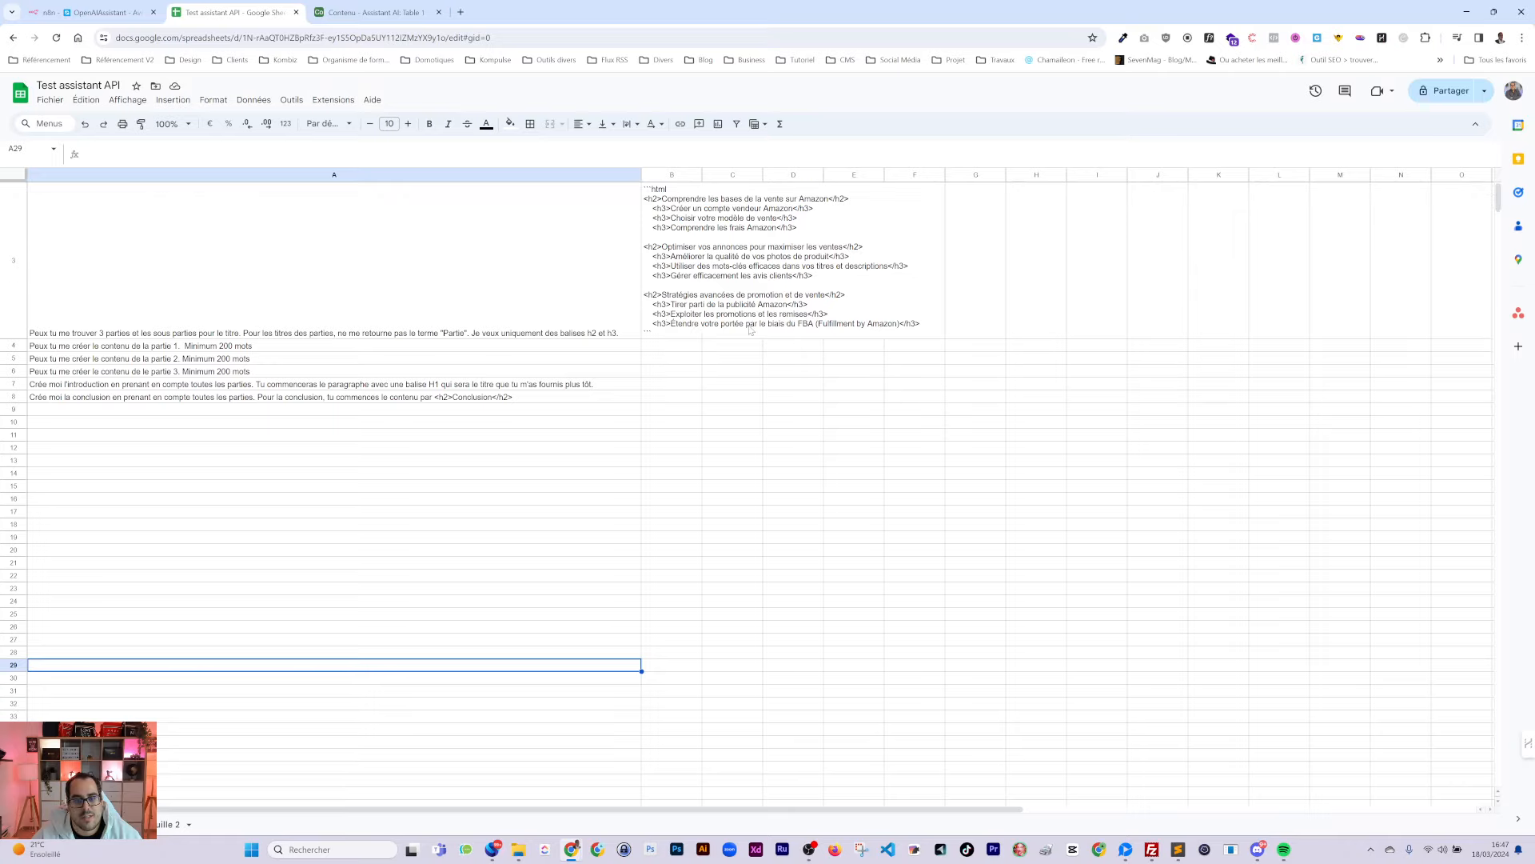
{"action": "scroll", "coordinate": [750, 330], "scroll_direction": "up", "scroll_amount": 1}
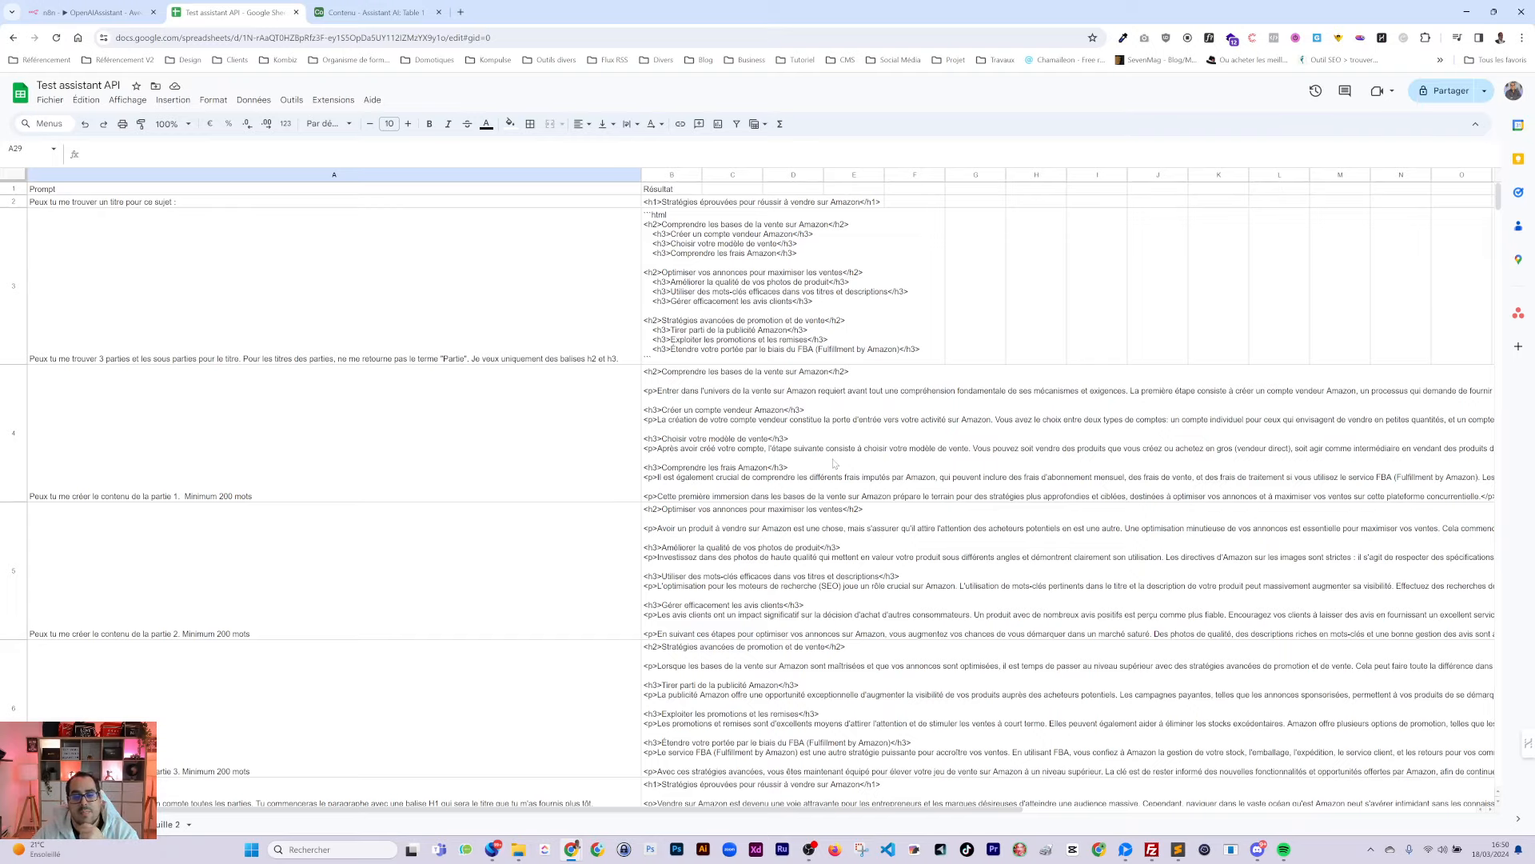
Review the part, introduction and conclusion results in the spreadsheet and check the execution state of the n8n workflow
{"action": "scroll", "coordinate": [788, 445], "scroll_direction": "down", "scroll_amount": 5}
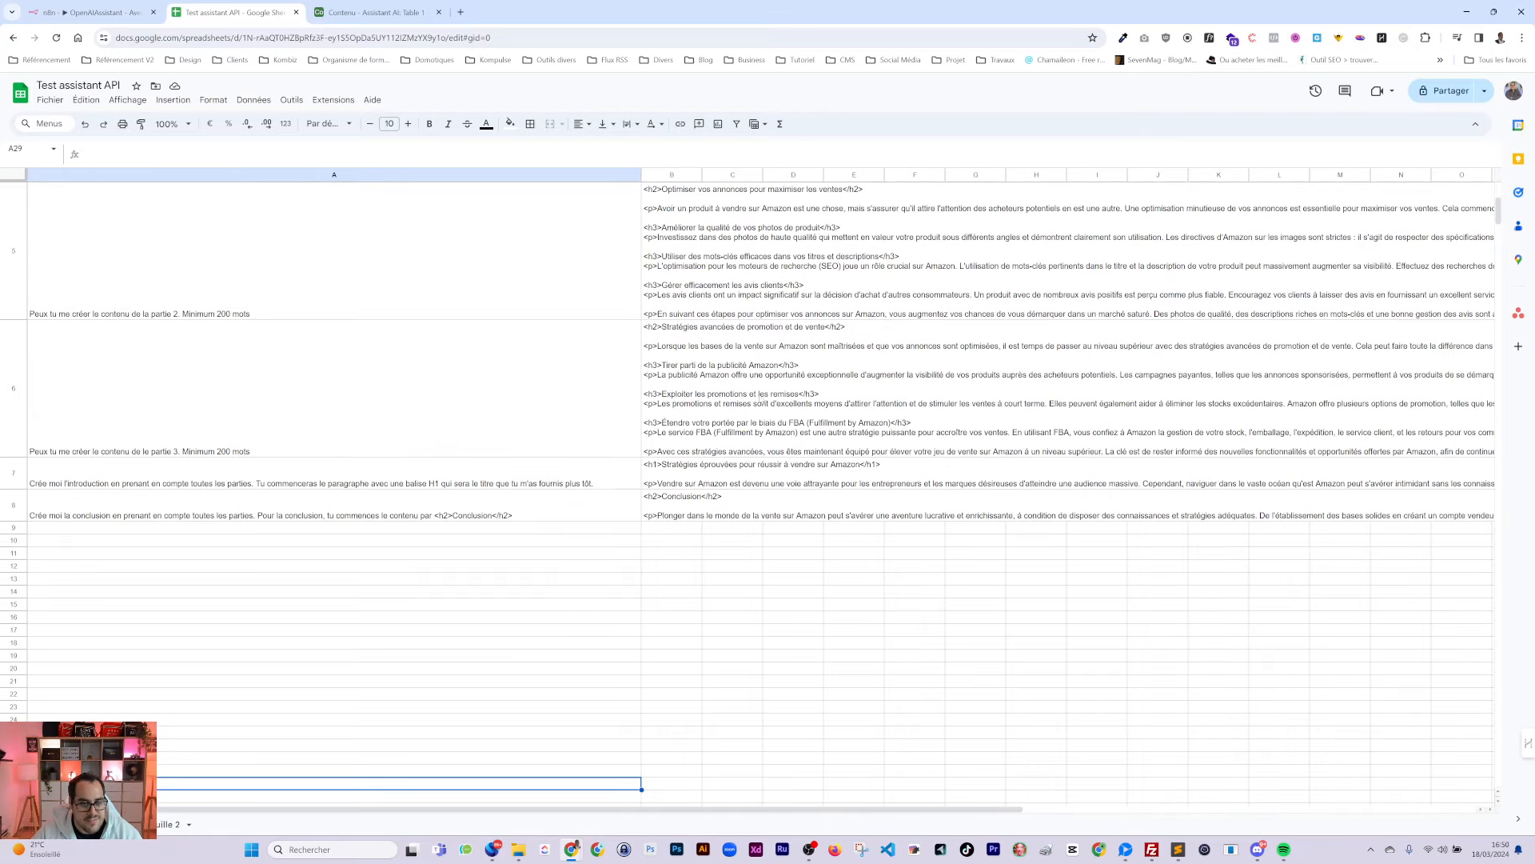
{"action": "left_click", "coordinate": [103, 13]}
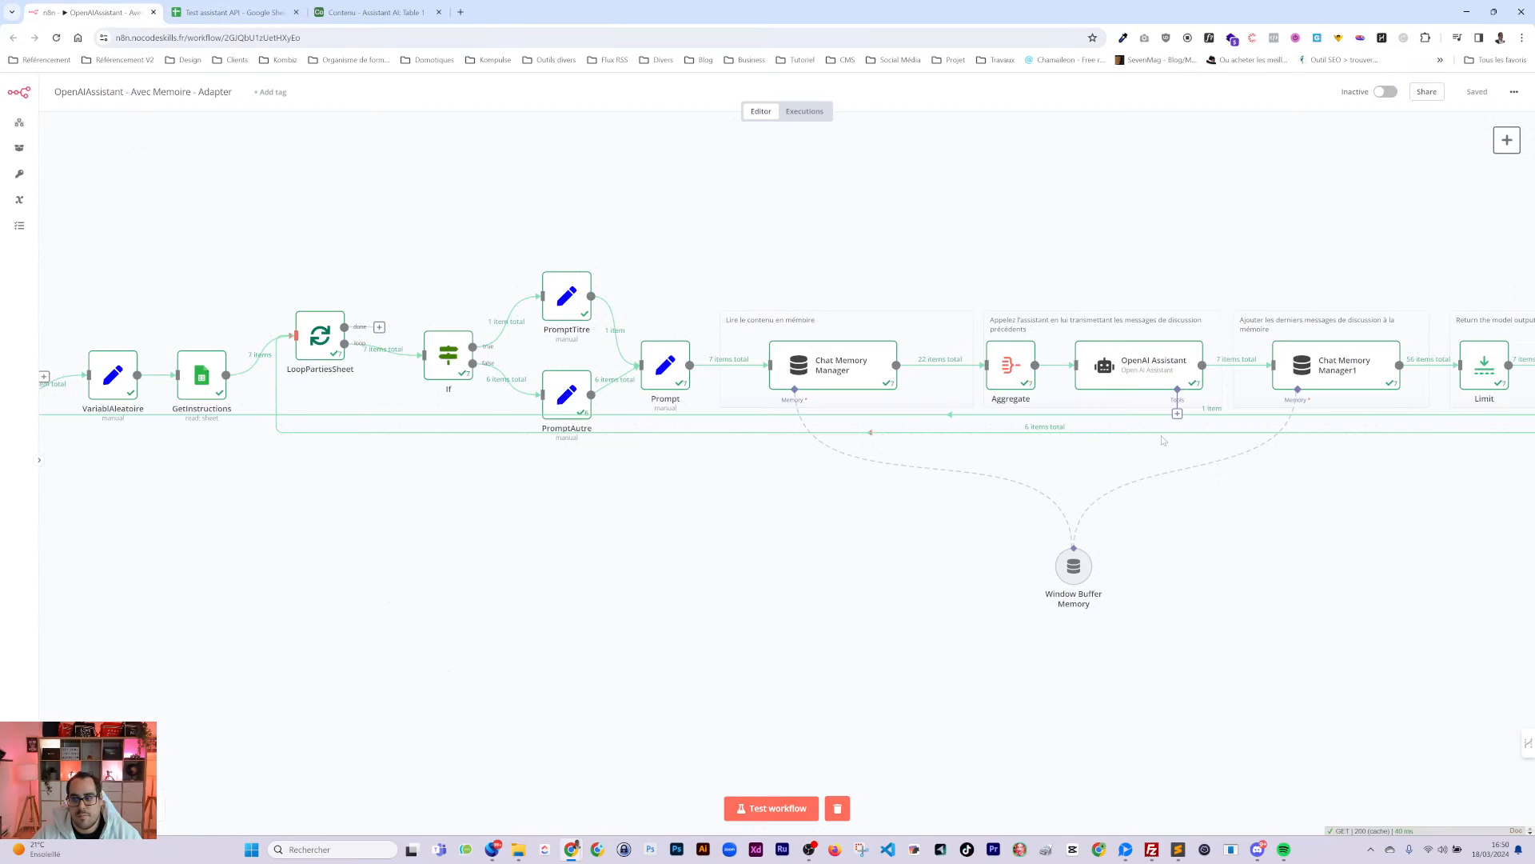
{"action": "left_click", "coordinate": [226, 13]}
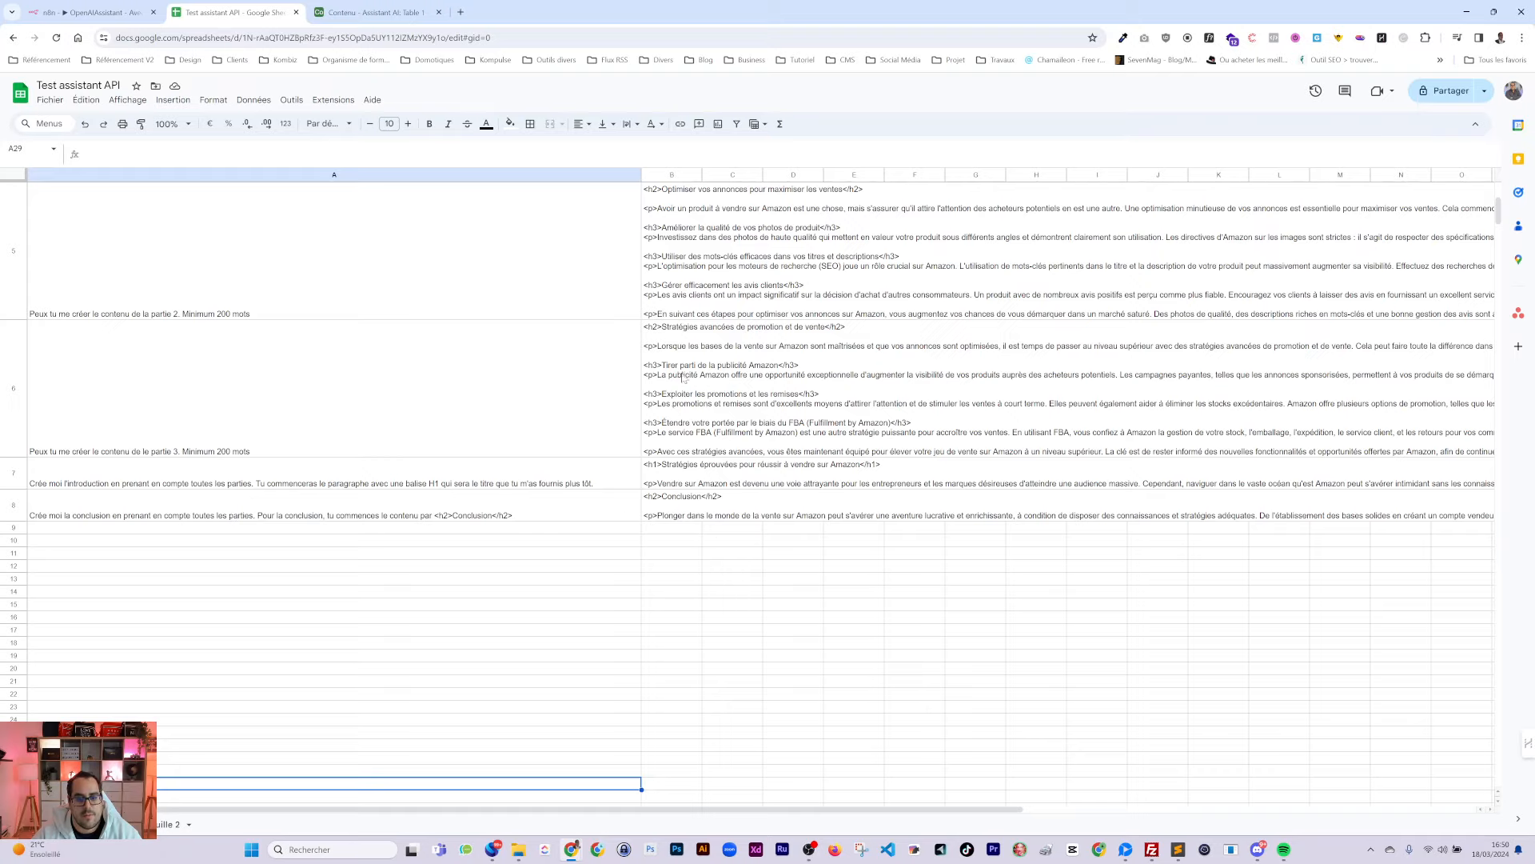
Open the Articles cell of the "vendre sur amazon" record in Airtable and read through the generated article
{"action": "left_click", "coordinate": [375, 12]}
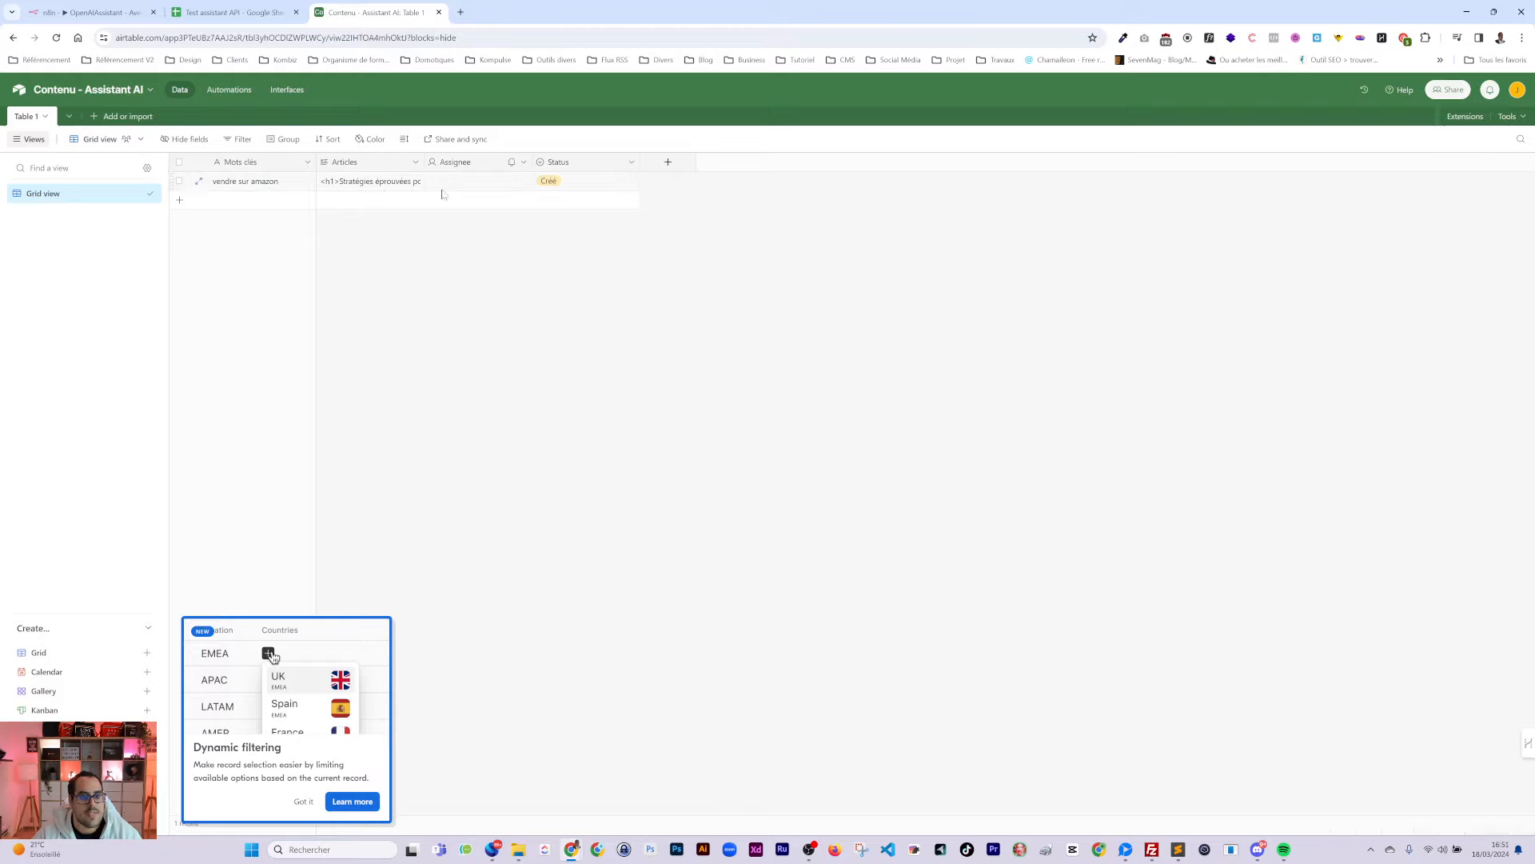
{"action": "double_click", "coordinate": [400, 187]}
{"action": "left_click", "coordinate": [415, 182]}
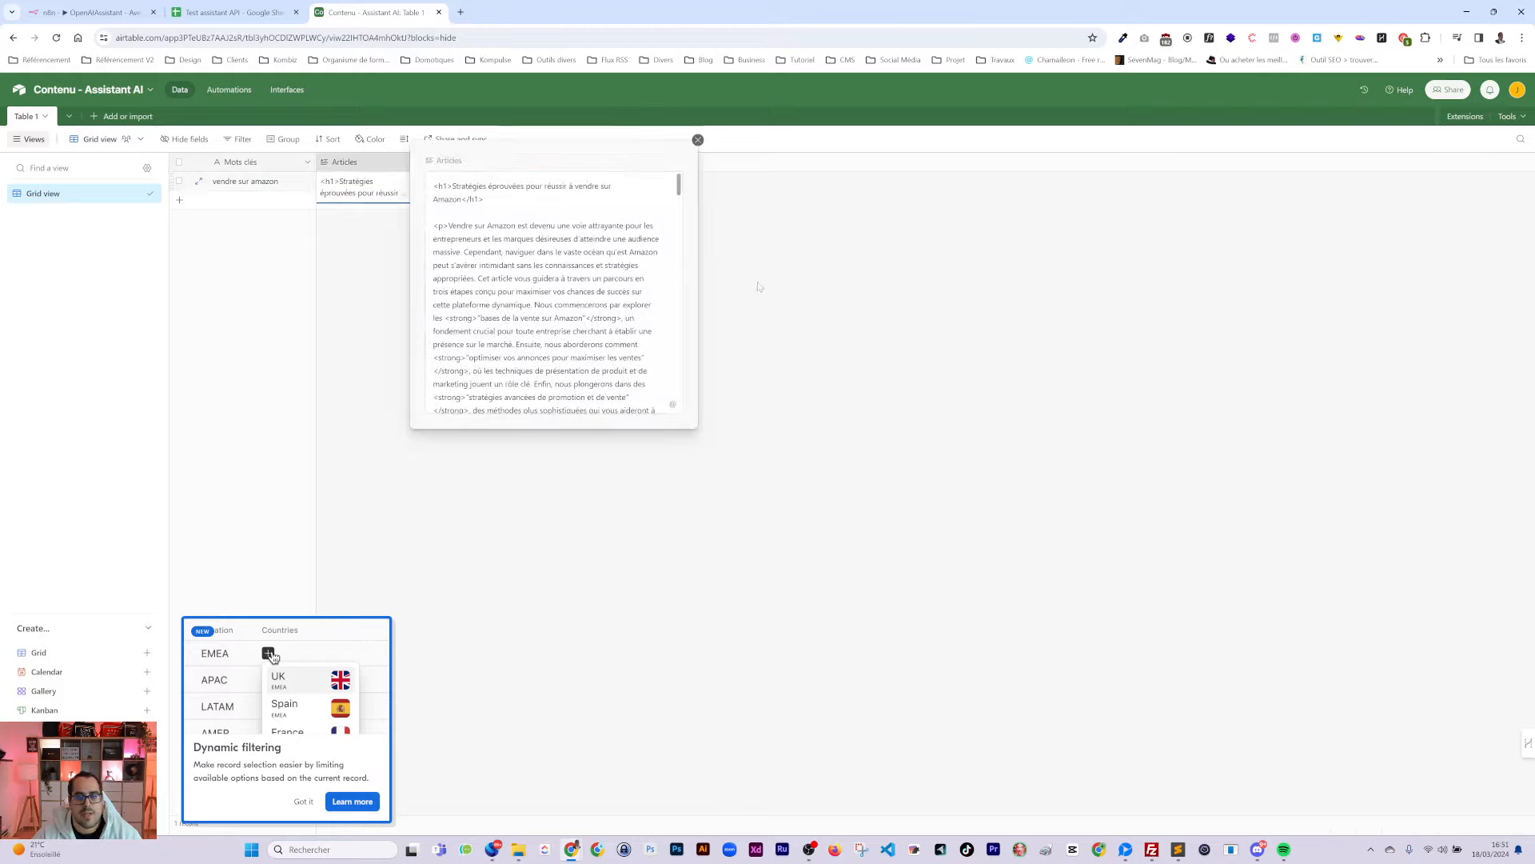
{"action": "scroll", "coordinate": [552, 296], "scroll_direction": "down", "scroll_amount": 10}
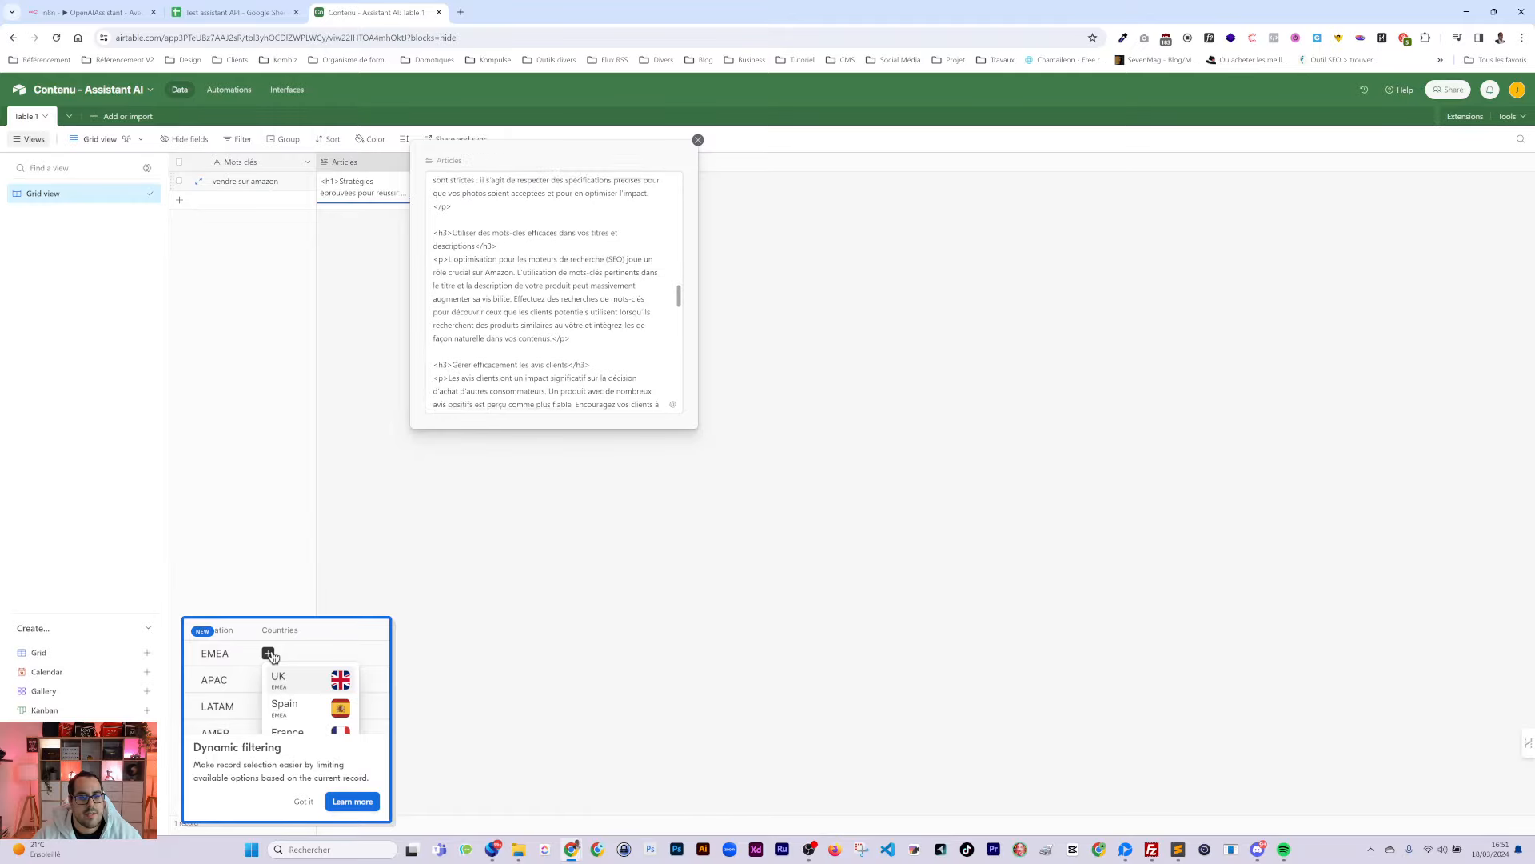
{"action": "scroll", "coordinate": [552, 296], "scroll_direction": "down", "scroll_amount": 11}
Copy the entire article's HTML into text.html with the text editor and review the rendered page in the browser
{"action": "left_click", "coordinate": [551, 312]}
{"action": "key", "text": "ctrl+a"}
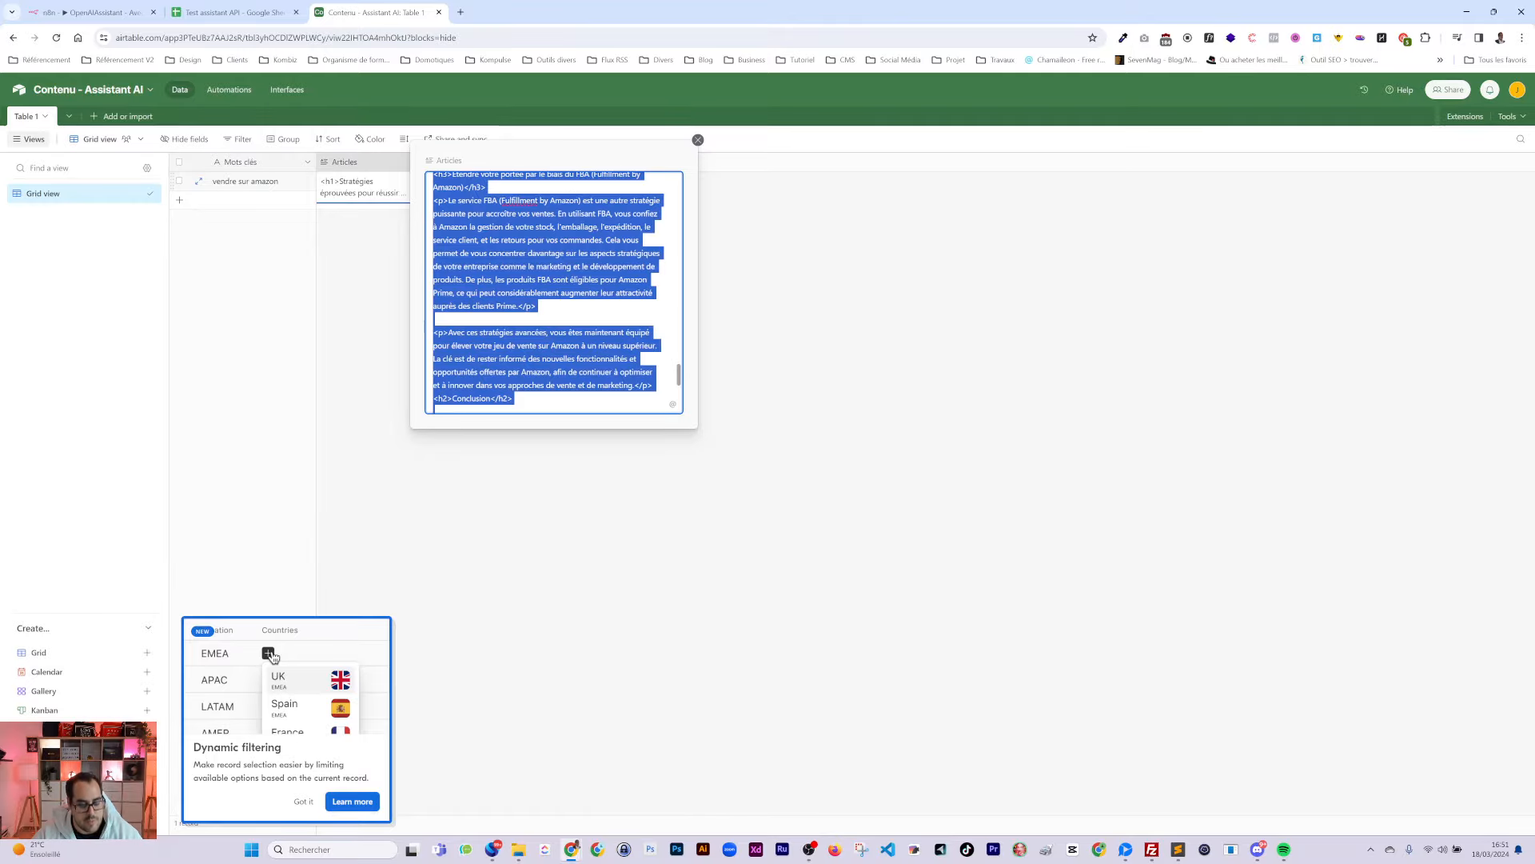
{"action": "left_click", "coordinate": [1178, 849]}
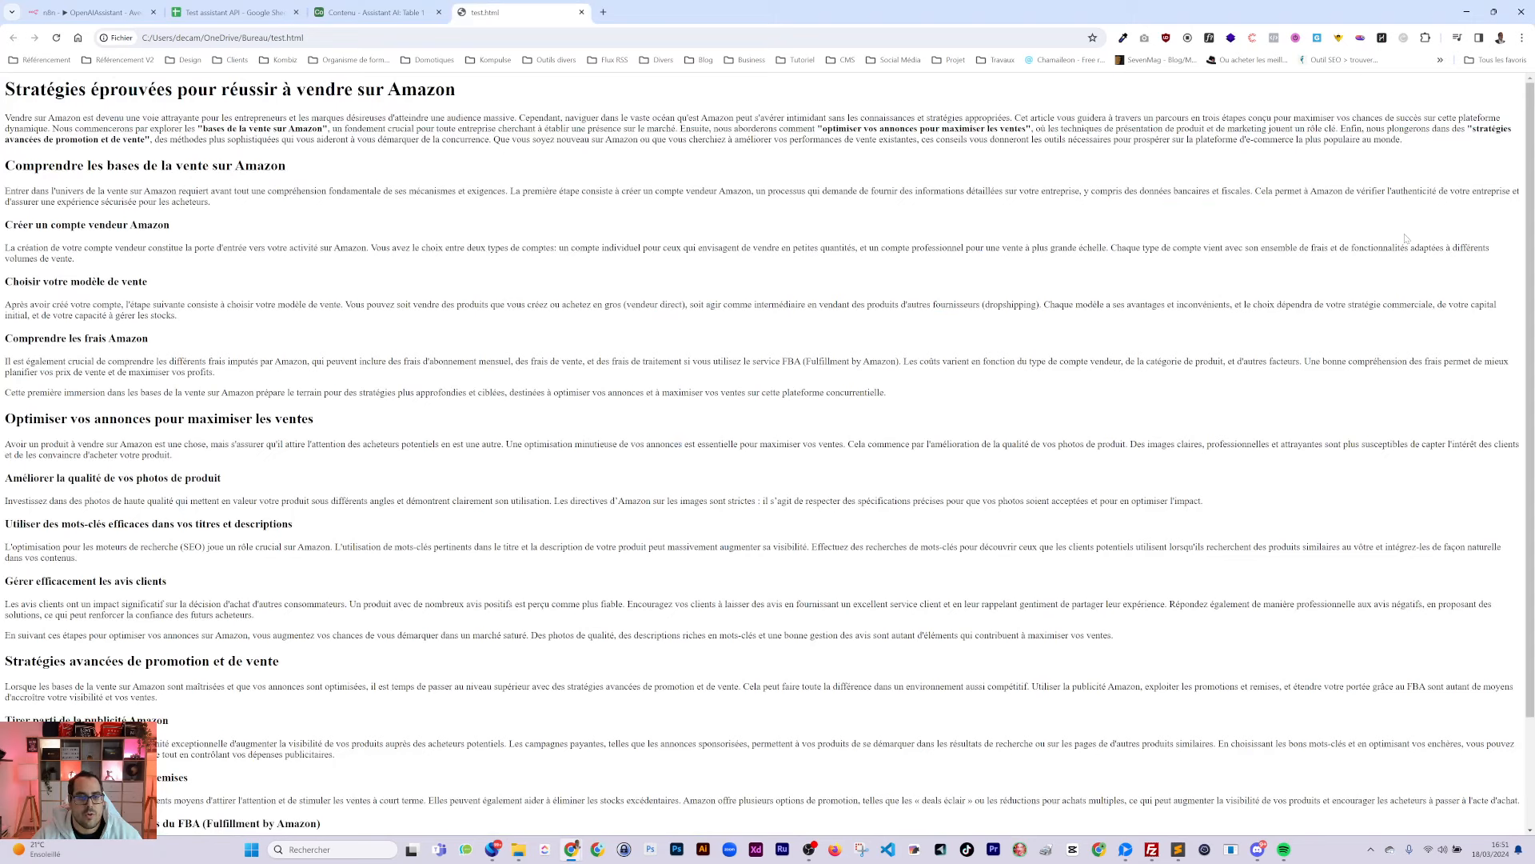
{"action": "scroll", "coordinate": [320, 378], "scroll_direction": "down", "scroll_amount": 2}
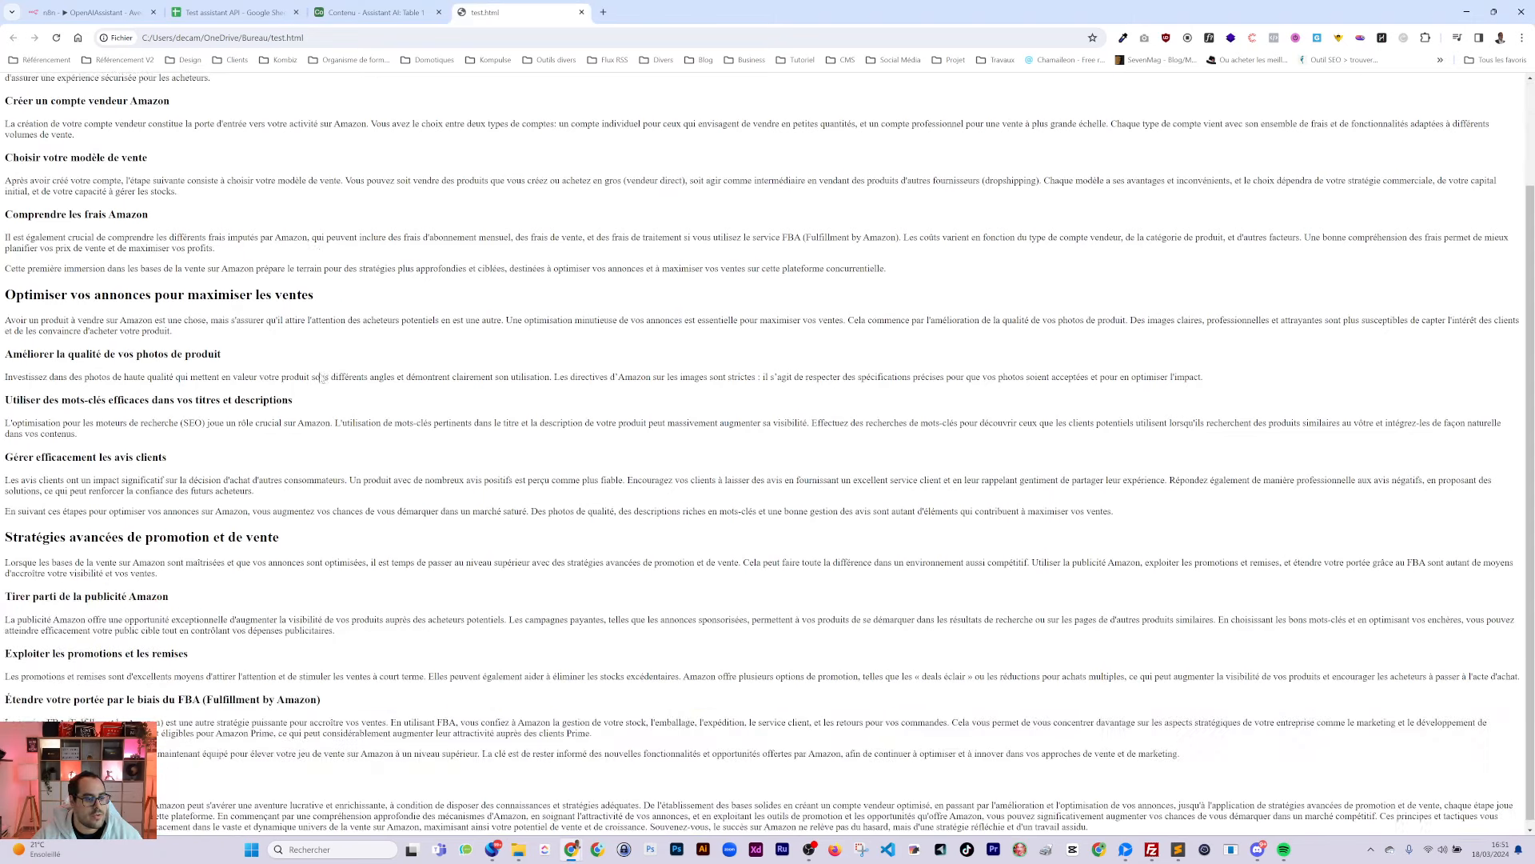
{"action": "scroll", "coordinate": [138, 608], "scroll_direction": "up", "scroll_amount": 3}
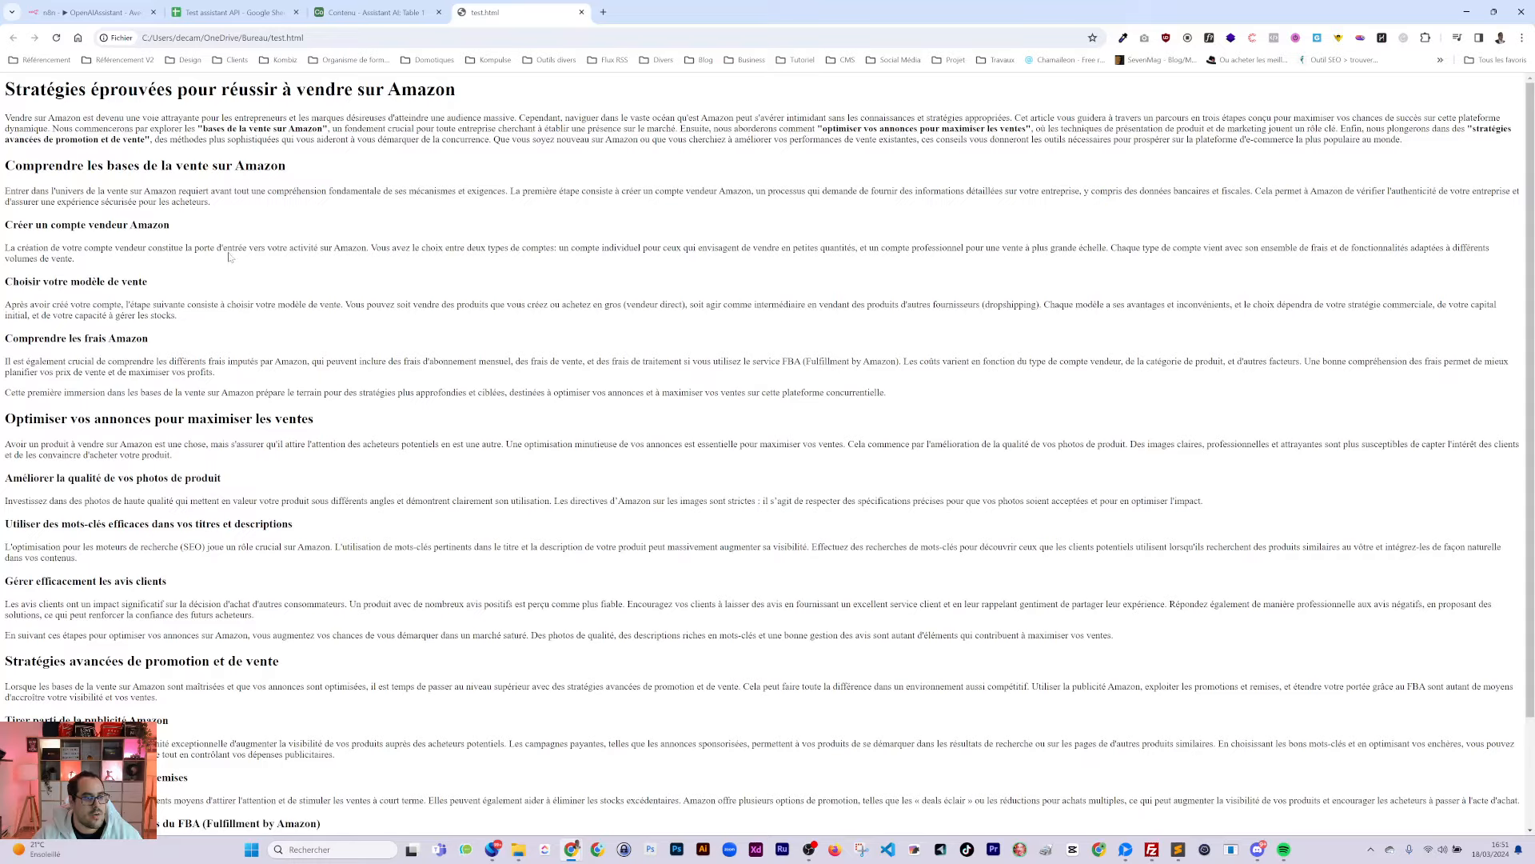
{"action": "scroll", "coordinate": [138, 608], "scroll_direction": "down", "scroll_amount": 3}
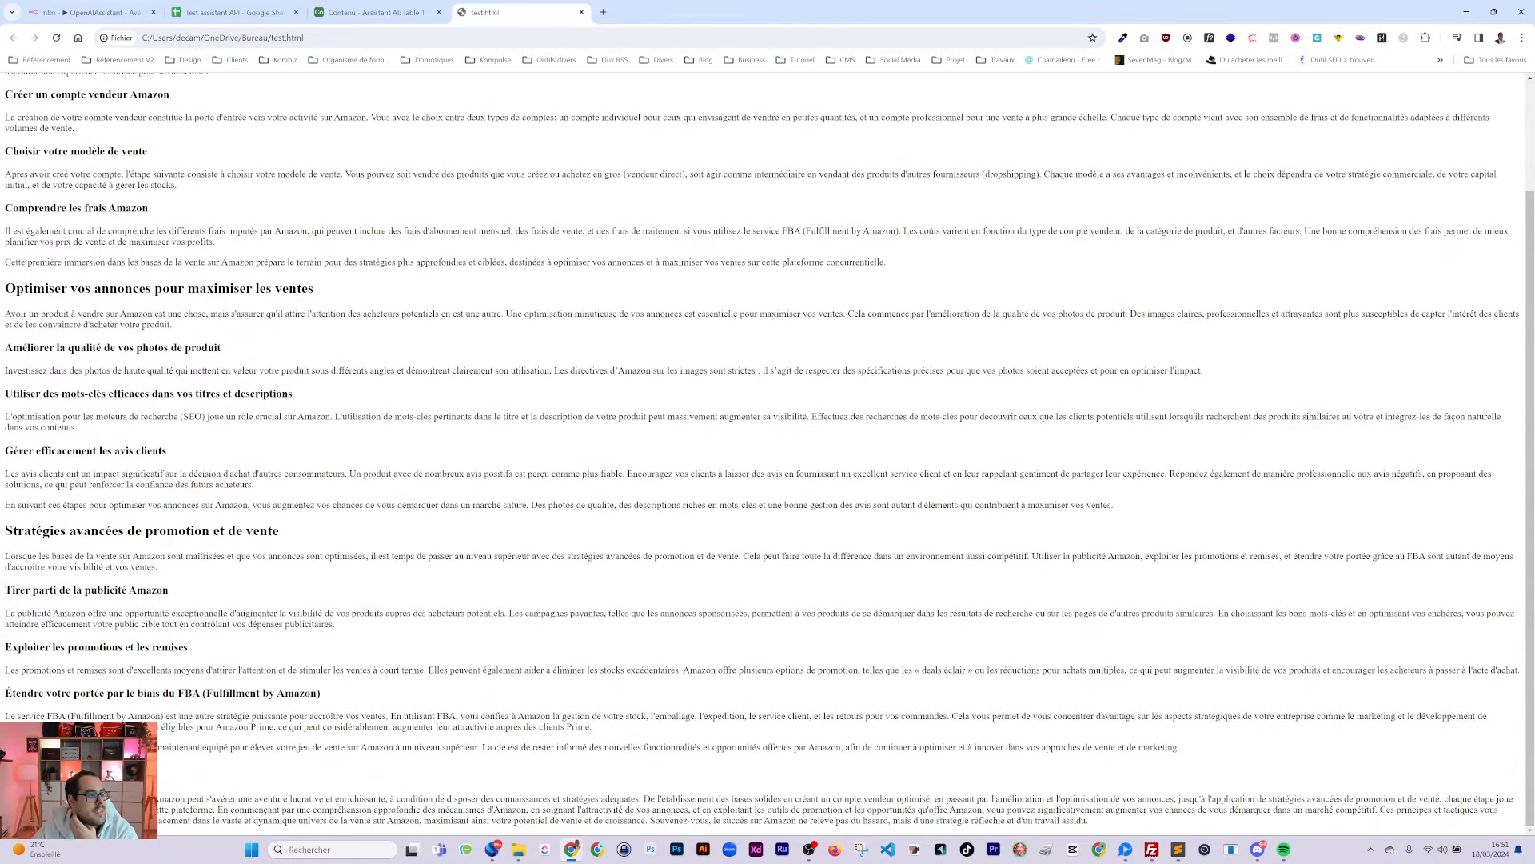
In the Test assistant API spreadsheet, copy the conclusion prompt from A8 into cell A9
{"action": "left_click", "coordinate": [231, 12]}
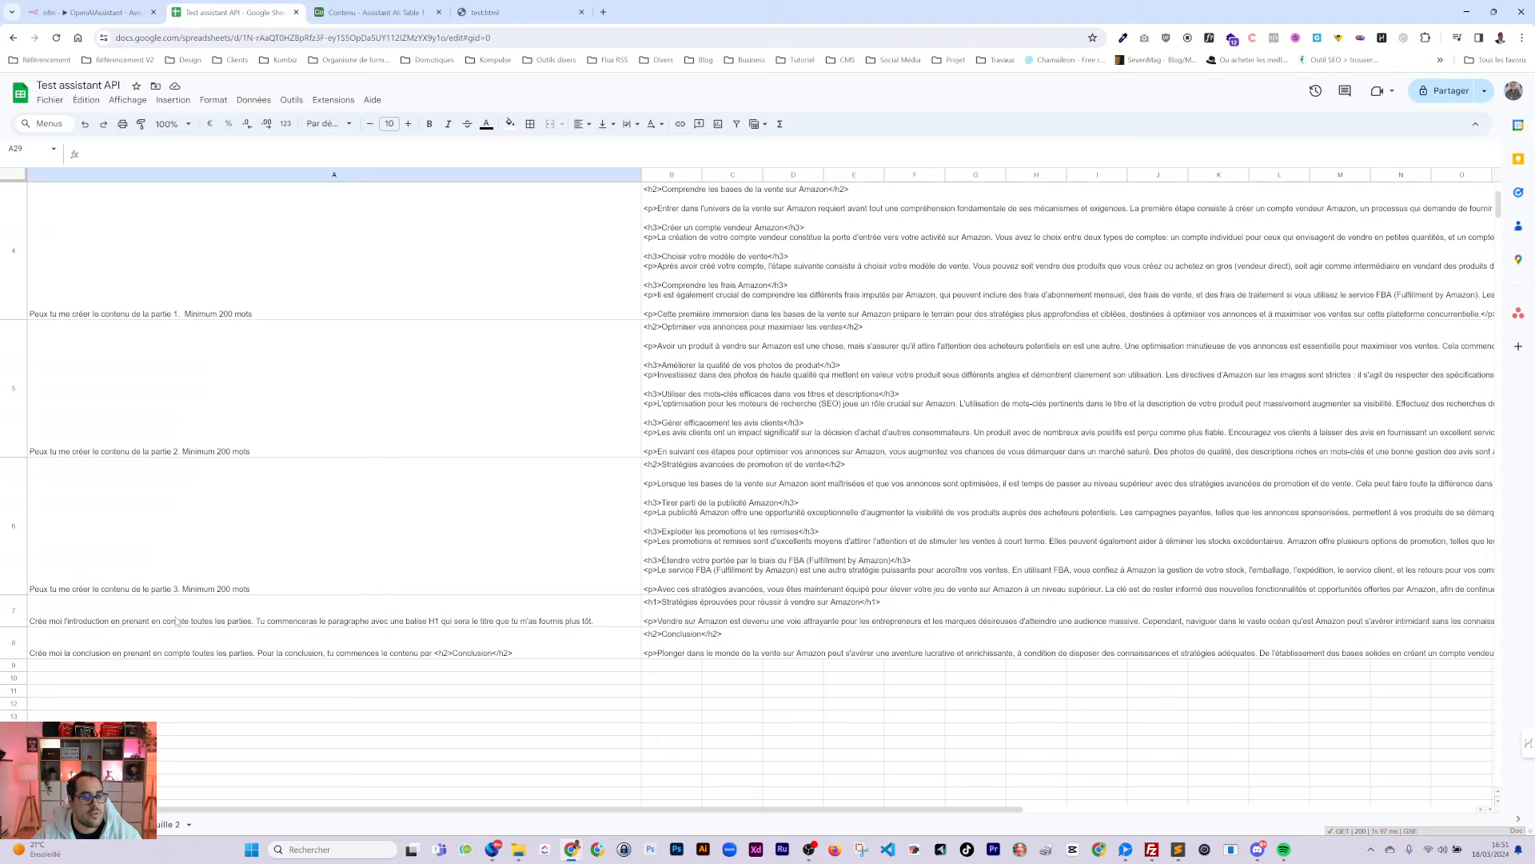
{"action": "left_click", "coordinate": [229, 642]}
{"action": "scroll", "coordinate": [391, 650], "scroll_direction": "down", "scroll_amount": 2}
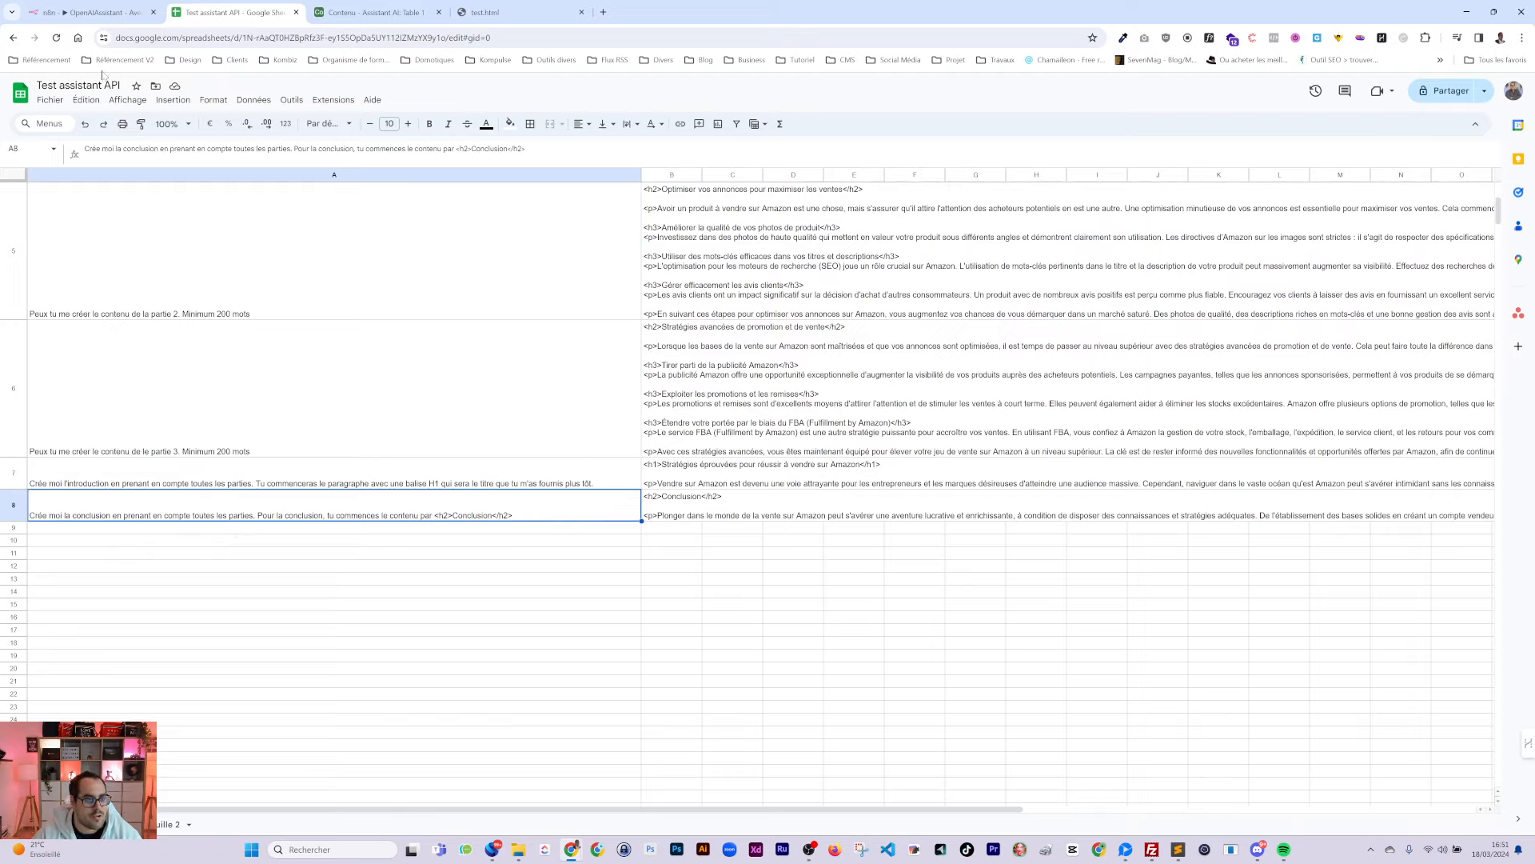
{"action": "left_click", "coordinate": [76, 16]}
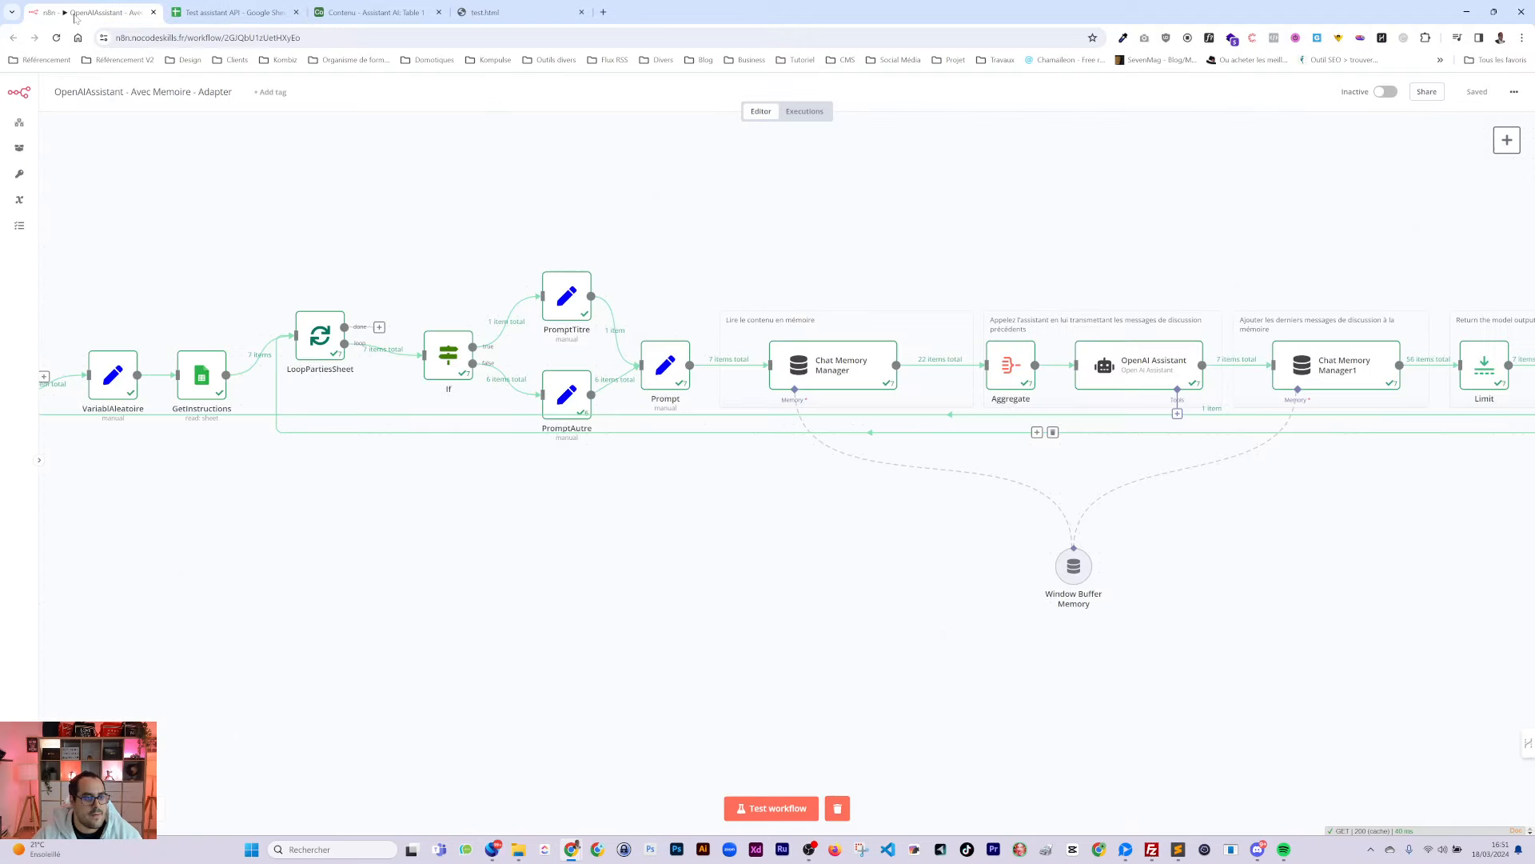
{"action": "left_click", "coordinate": [244, 13]}
{"action": "left_click", "coordinate": [199, 590]}
{"action": "left_click", "coordinate": [112, 517]}
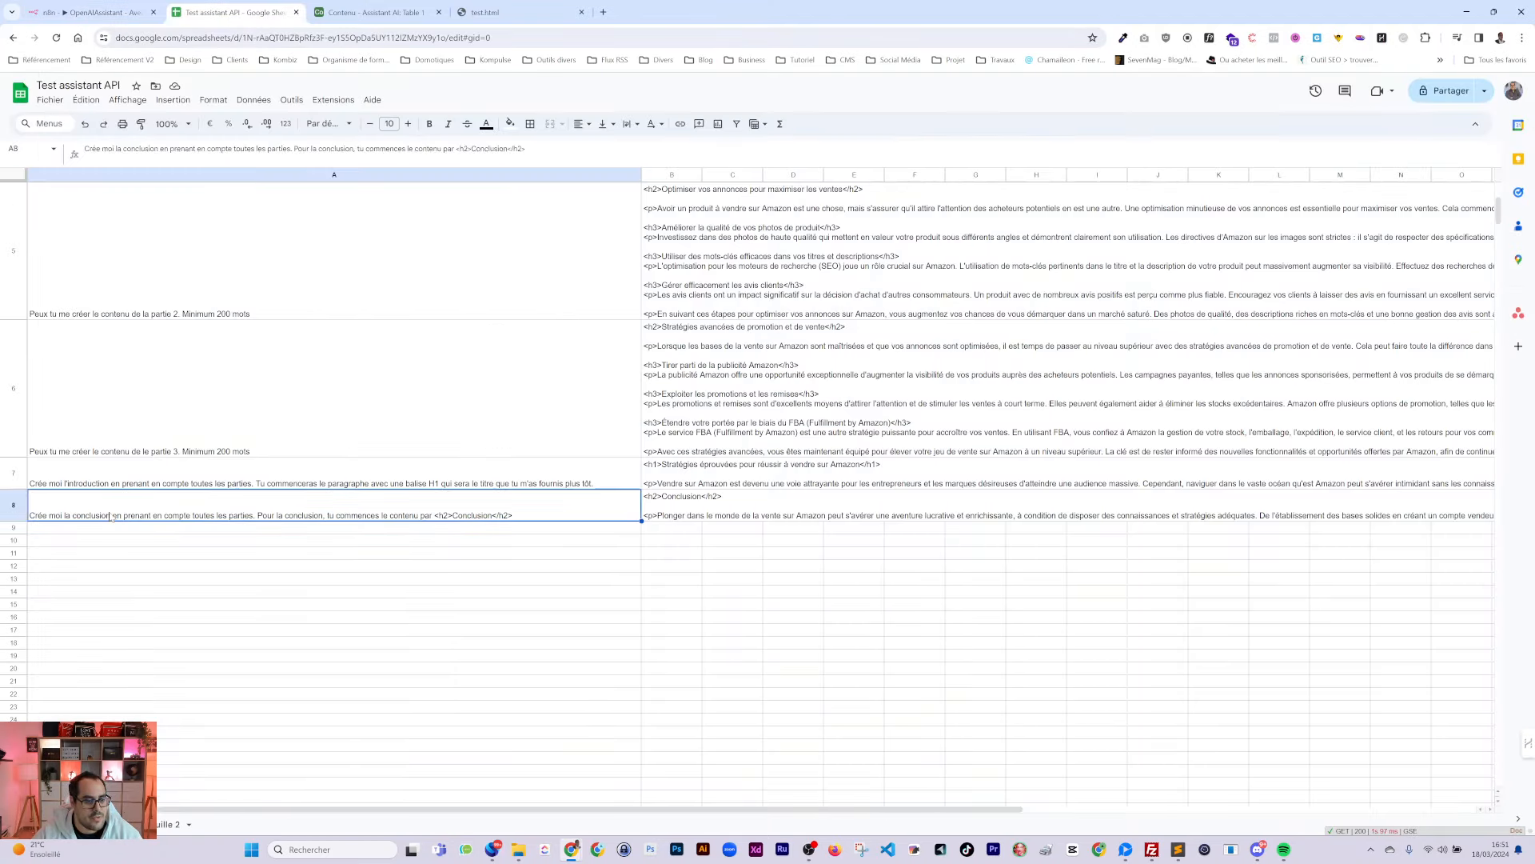
{"action": "key", "text": "ctrl+c"}
{"action": "left_click", "coordinate": [124, 528]}
{"action": "key", "text": "ctrl+v"}
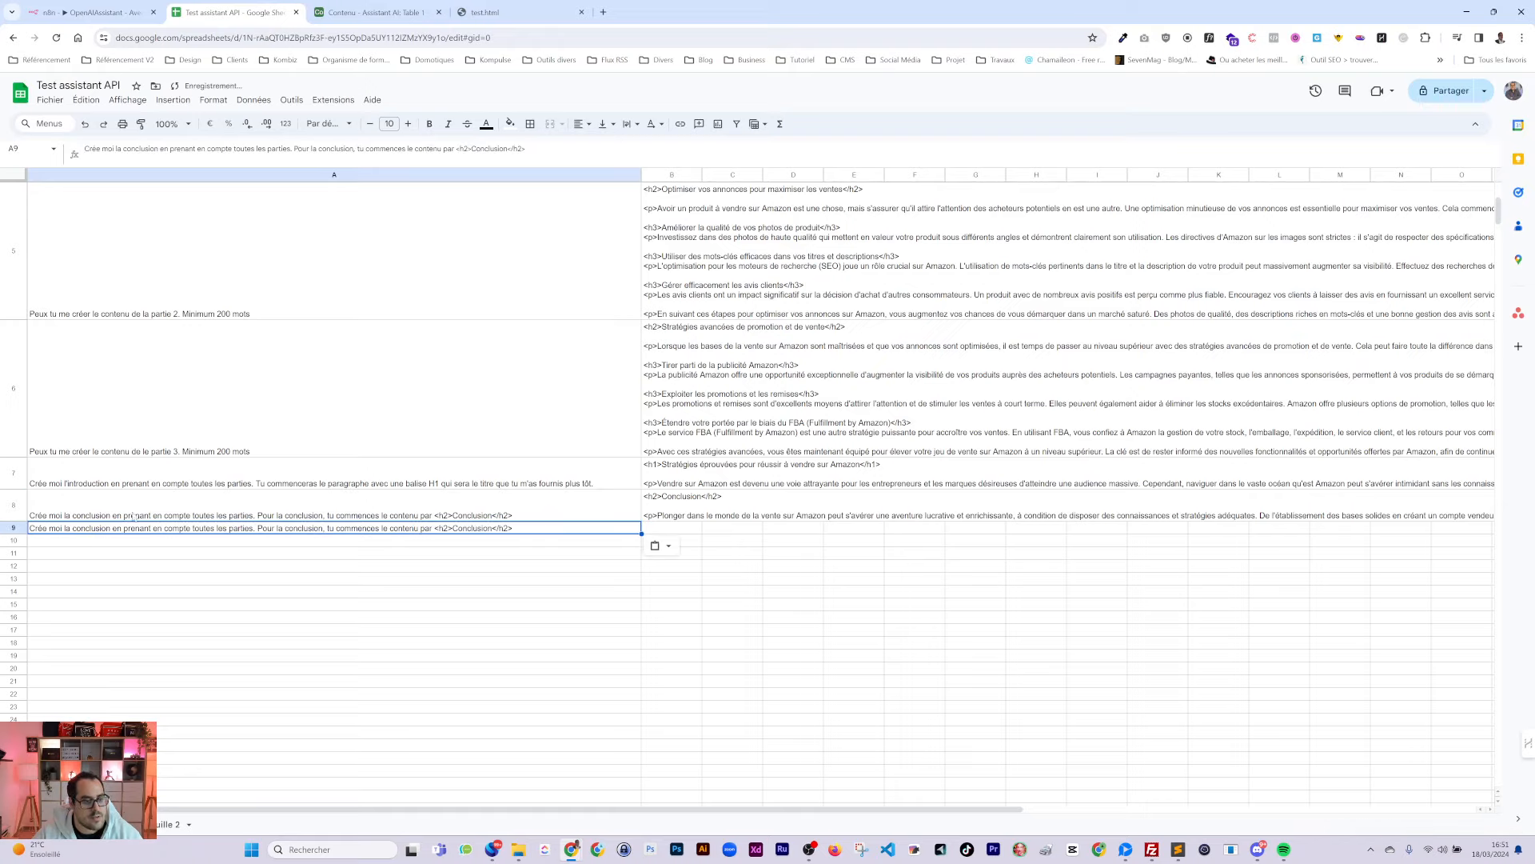
Change the A9 prompt to "Crée moi lune FAQ en prenant en compte toutes les parties." and clear the results in B2:B8
{"action": "left_click_drag", "start_coordinate": [118, 149], "coordinate": [161, 149]}
{"action": "key", "text": "BackSpace"}
{"action": "type", "text": "une FAQ"}
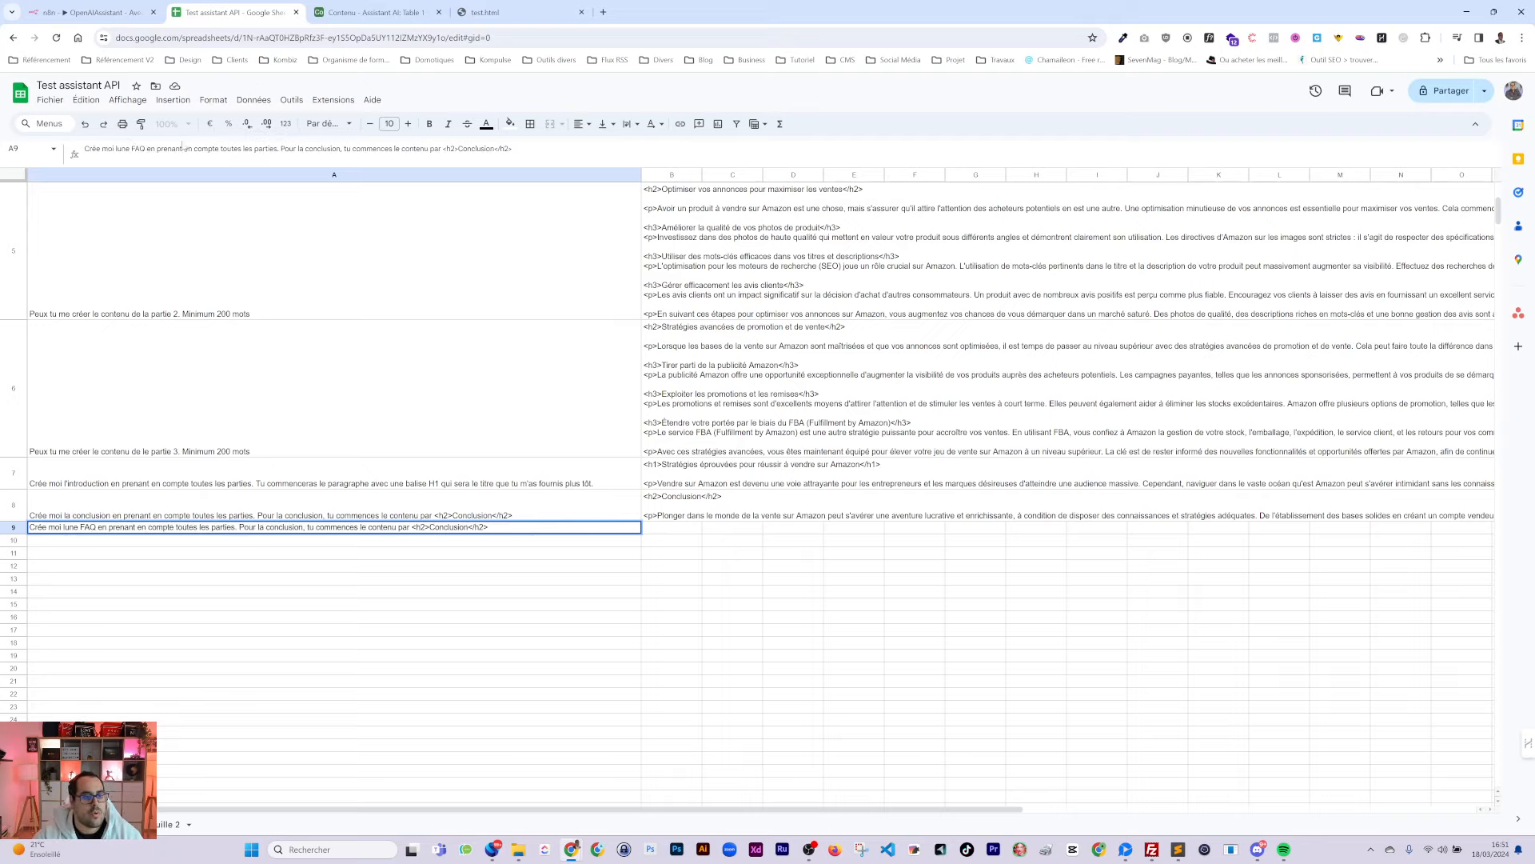
{"action": "left_click_drag", "start_coordinate": [279, 149], "coordinate": [513, 149]}
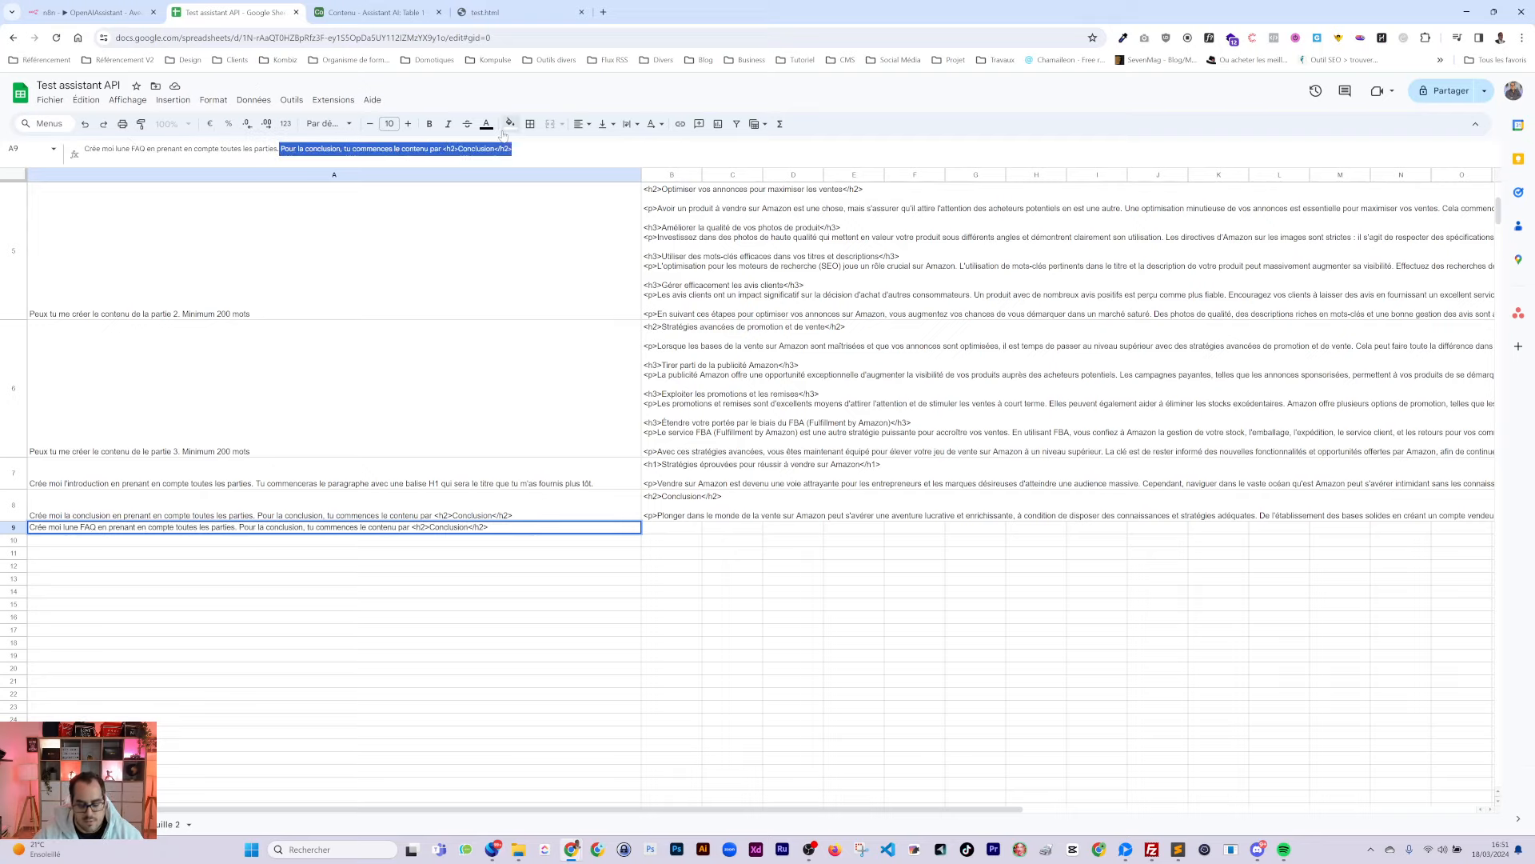
{"action": "key", "text": "BackSpace"}
{"action": "left_click", "coordinate": [872, 592]}
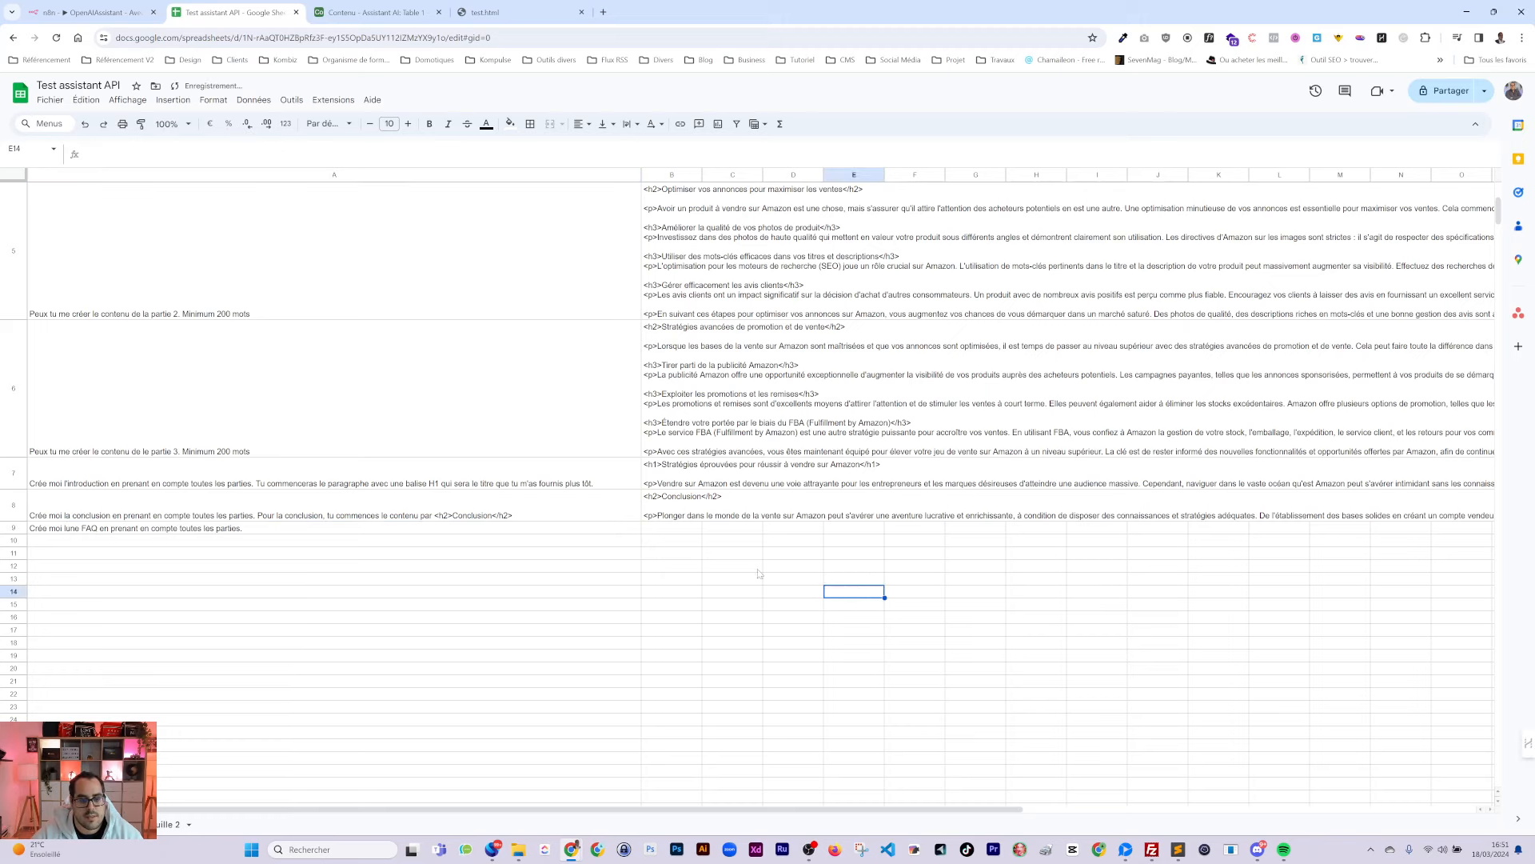
{"action": "left_click_drag", "start_coordinate": [674, 518], "coordinate": [659, 207]}
{"action": "key", "text": "Delete"}
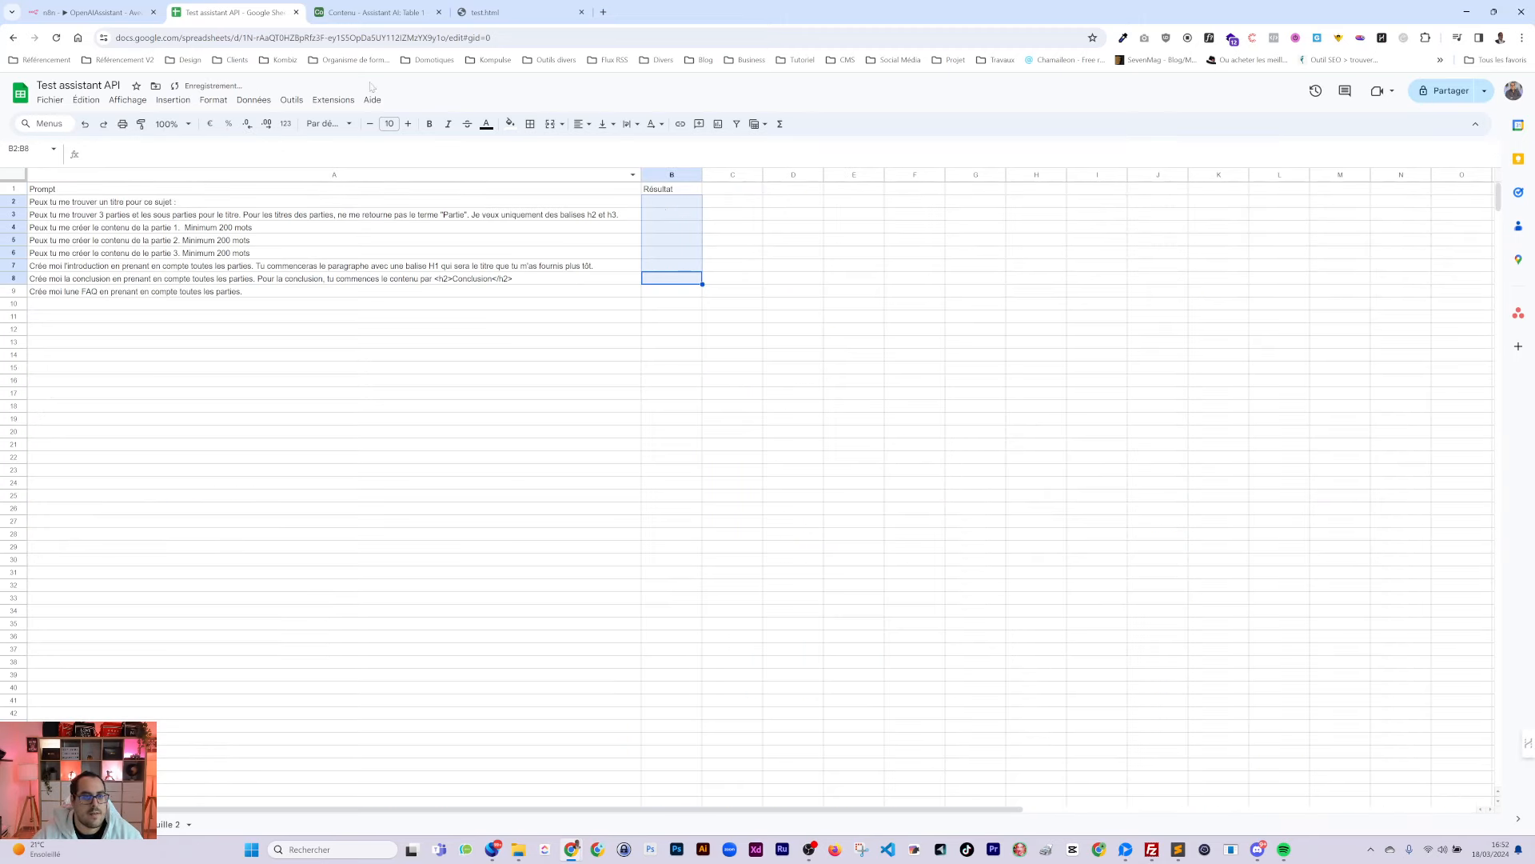
Switch to the n8n workflow and check the SetResultat and AggregateResultat nodes at its end
{"action": "left_click", "coordinate": [92, 12]}
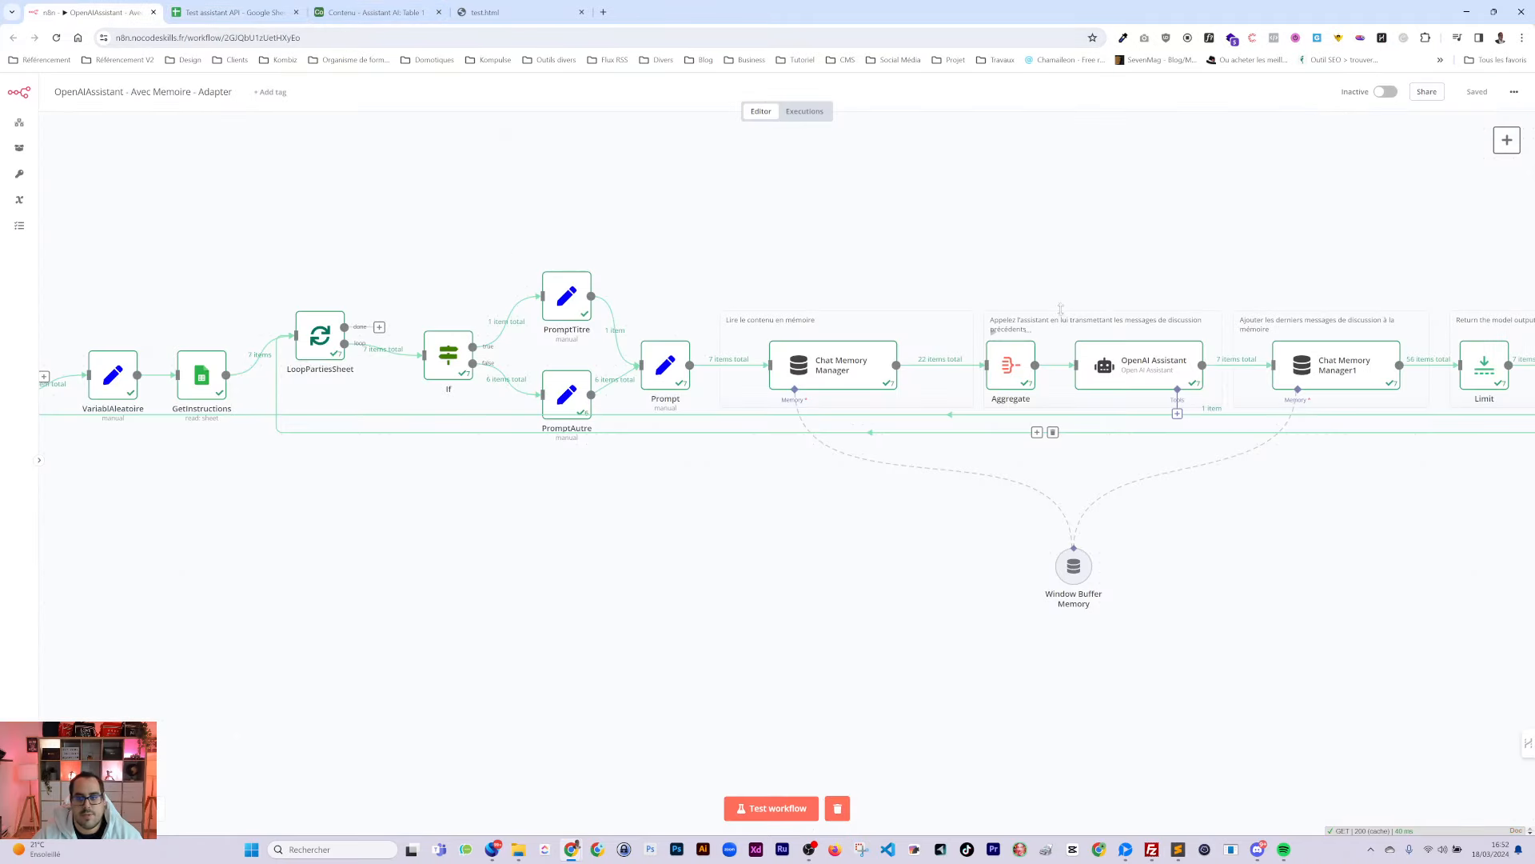
{"action": "scroll", "coordinate": [1039, 336], "scroll_direction": "right", "scroll_amount": 10}
{"action": "left_click_drag", "start_coordinate": [1251, 544], "coordinate": [977, 521]}
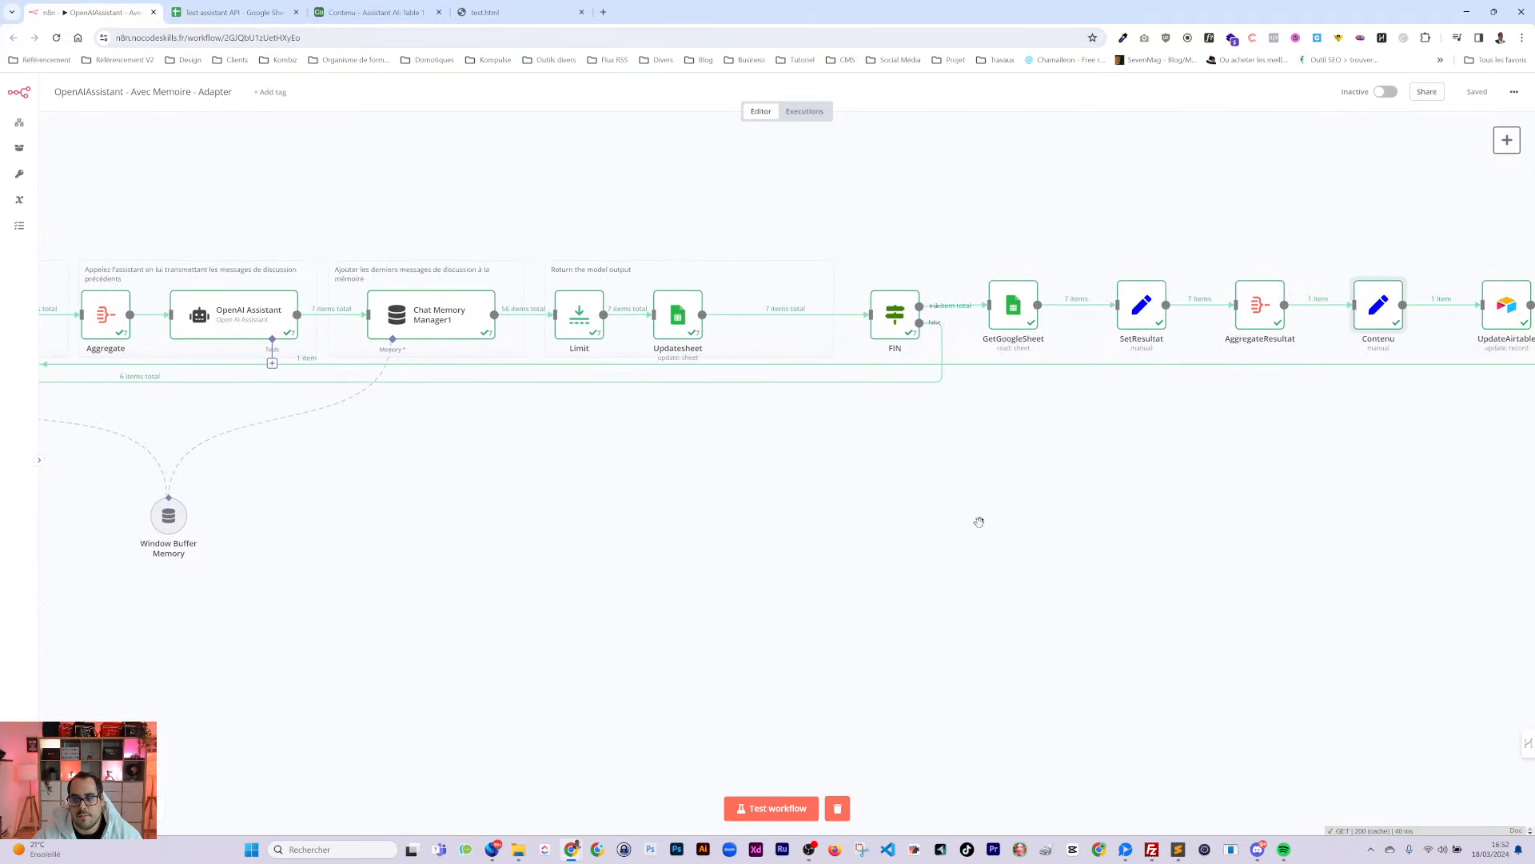
{"action": "double_click", "coordinate": [1142, 305]}
{"action": "left_click", "coordinate": [1064, 84]}
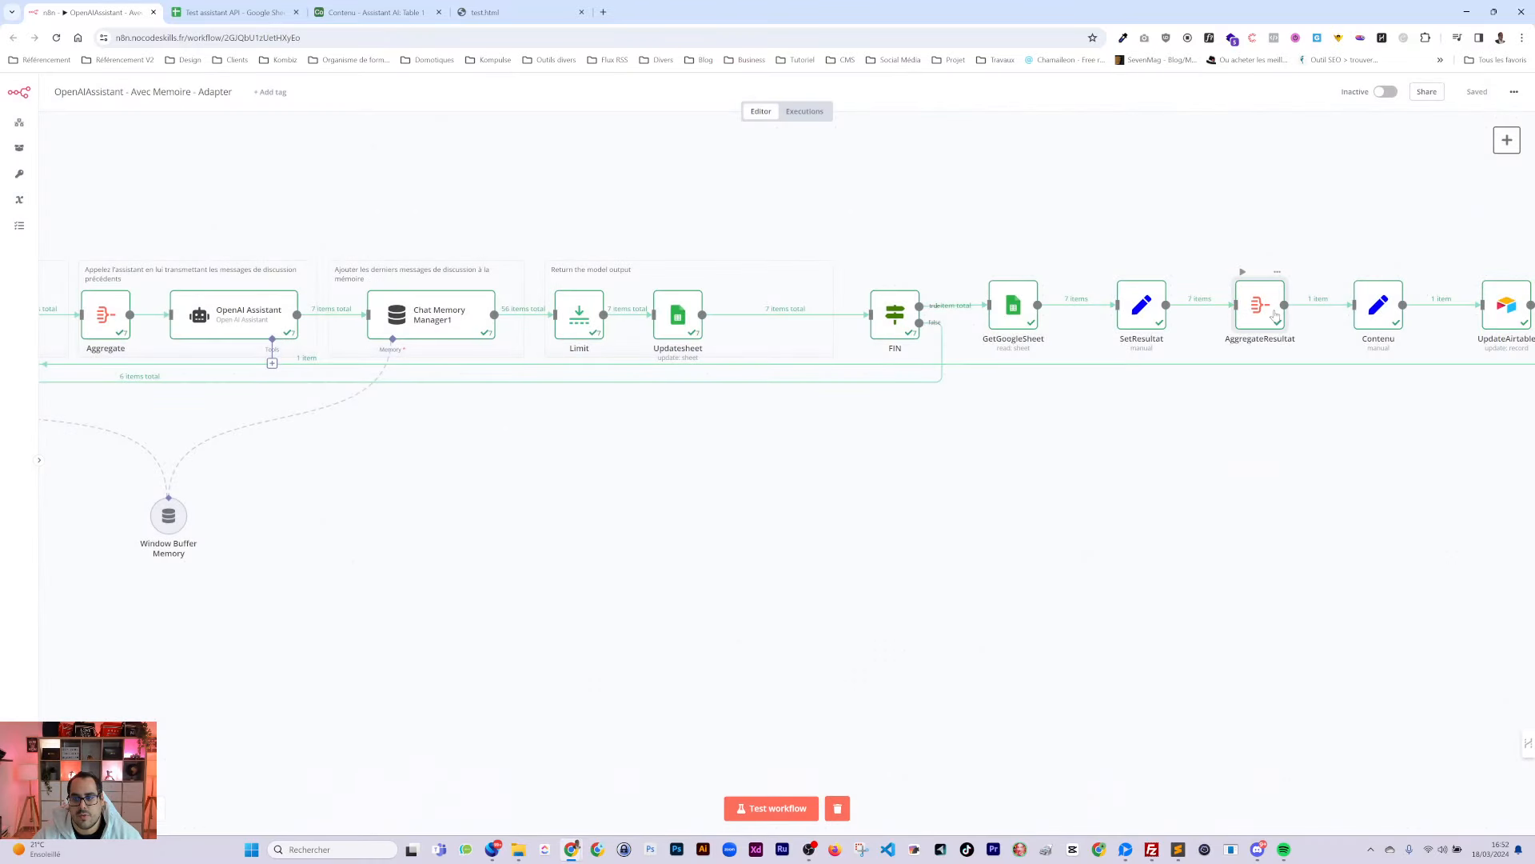
{"action": "double_click", "coordinate": [1275, 315]}
{"action": "left_click", "coordinate": [1063, 84]}
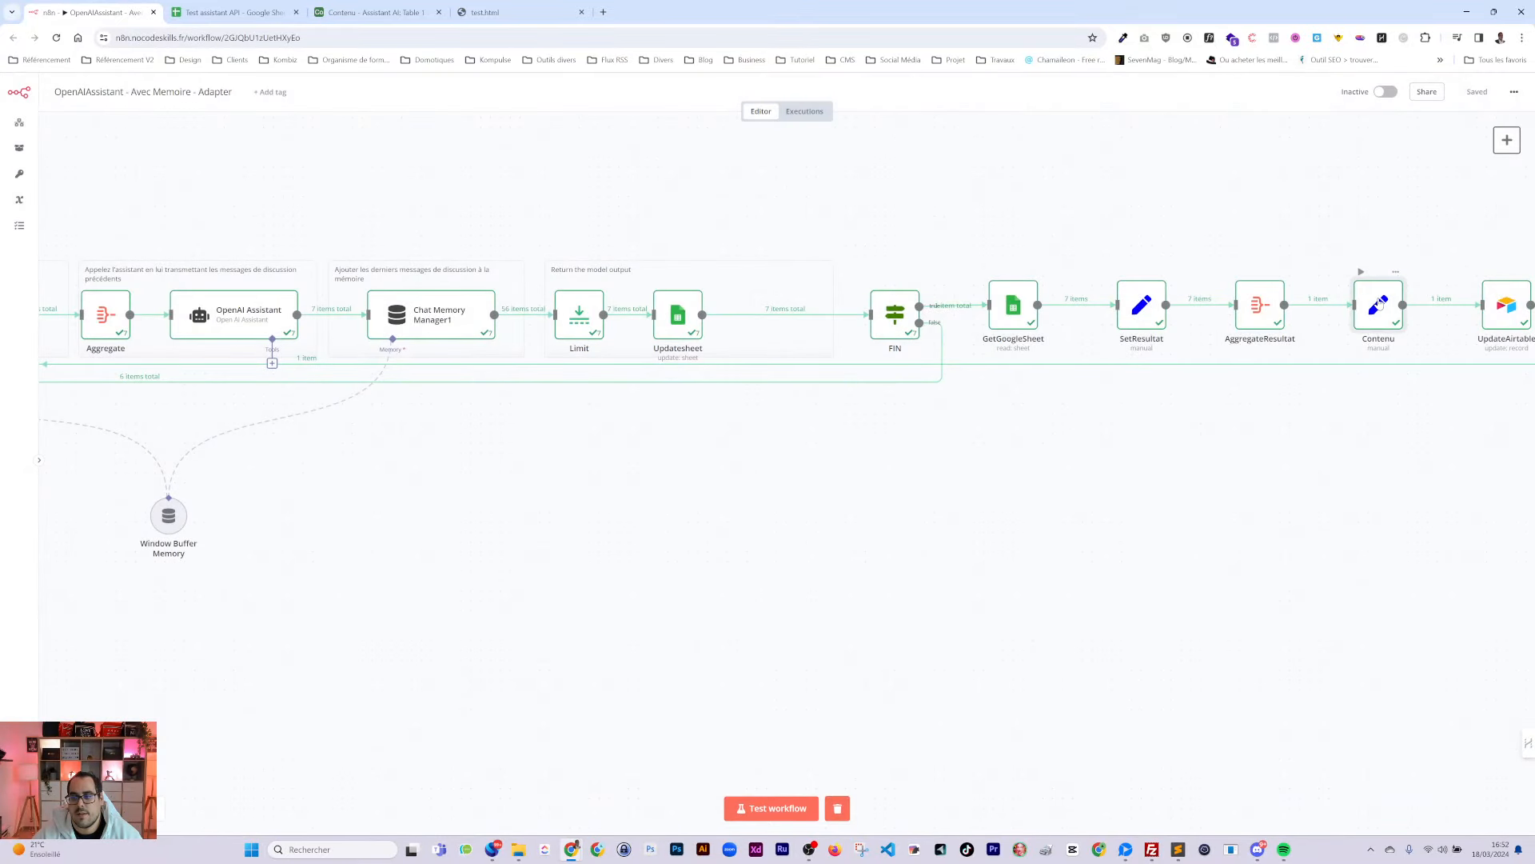
In the Contenu node, append {{ $json.Resultat[7] }} to the end of the field's value expression
{"action": "double_click", "coordinate": [1379, 303]}
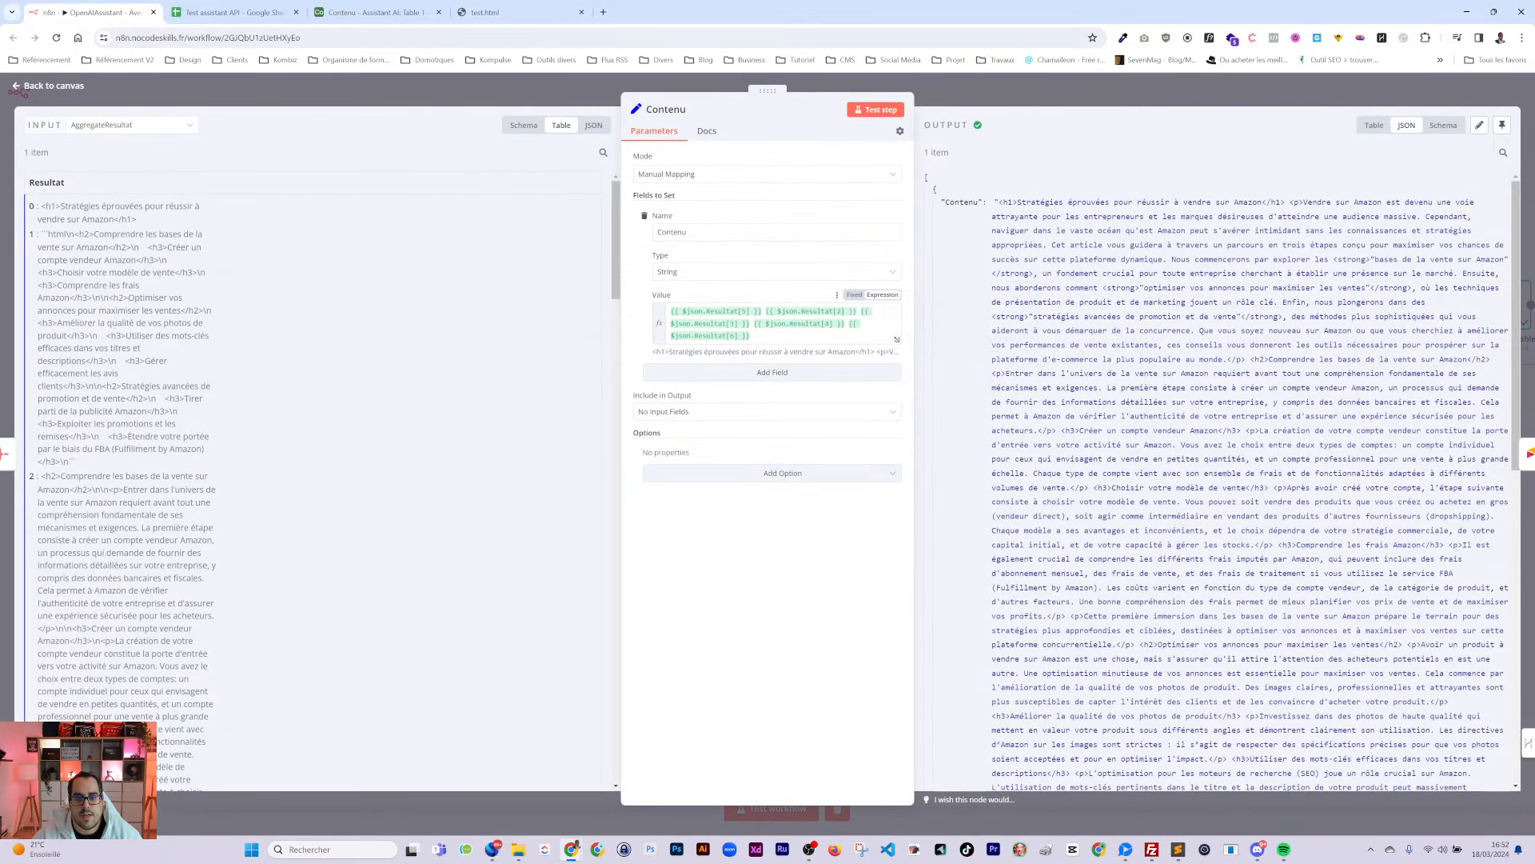
{"action": "left_click_drag", "start_coordinate": [750, 335], "coordinate": [850, 318]}
{"action": "key", "text": "ctrl+c"}
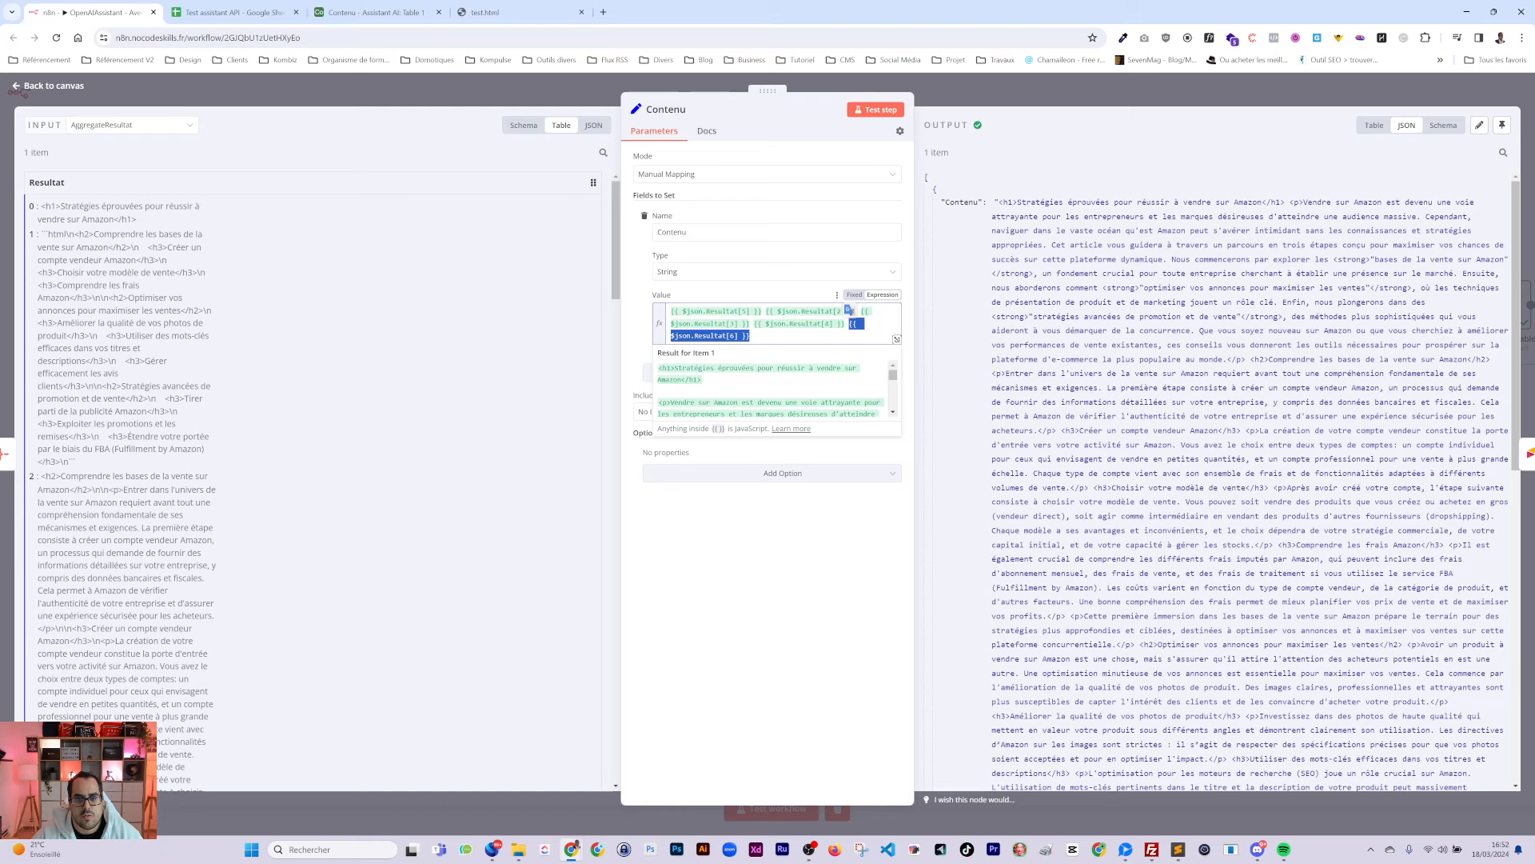
{"action": "left_click", "coordinate": [232, 12]}
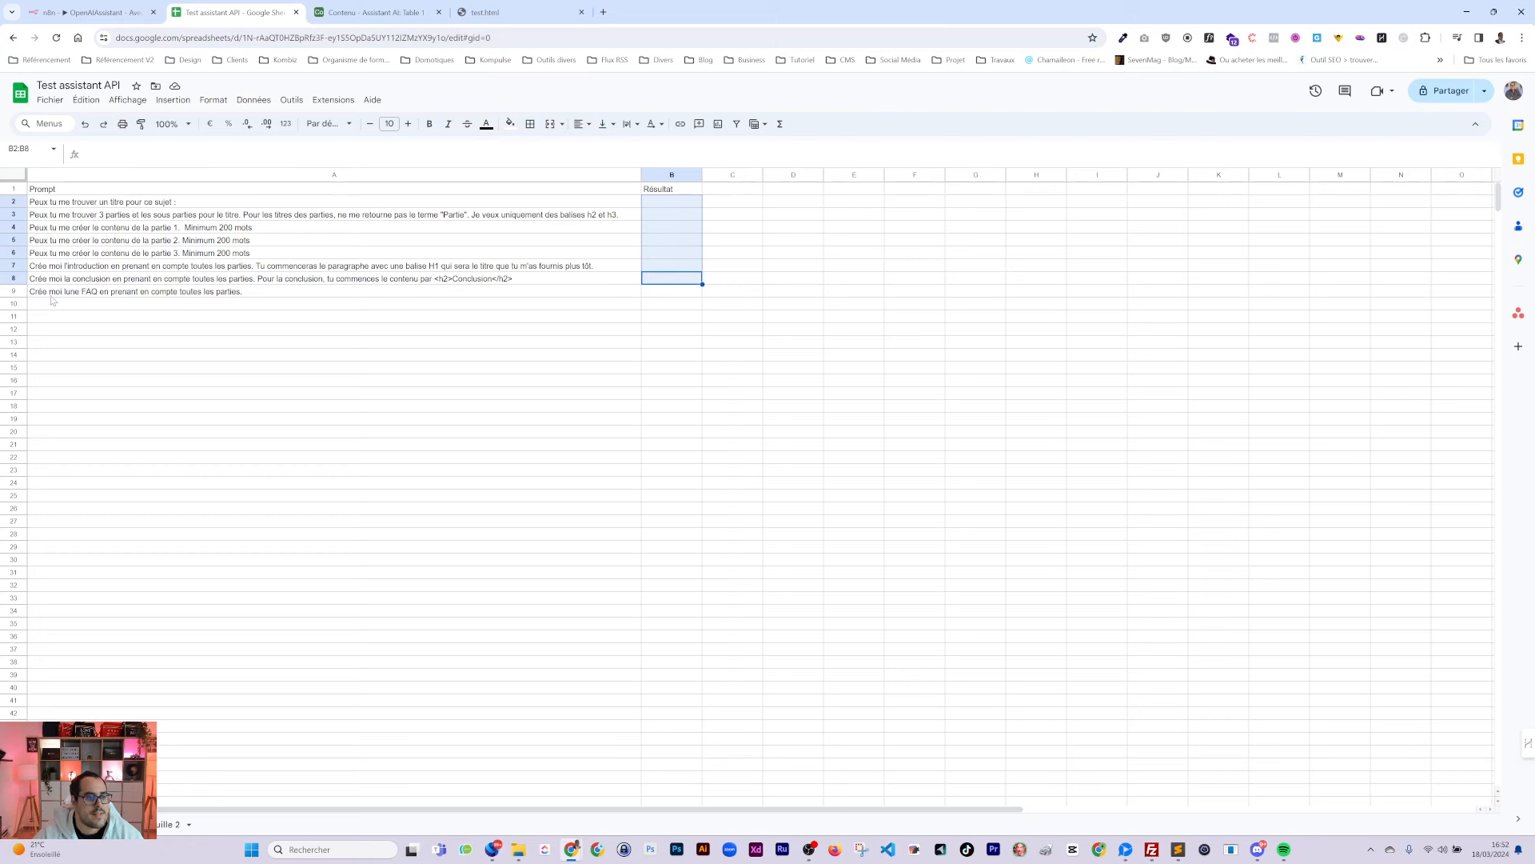
{"action": "left_click", "coordinate": [111, 14]}
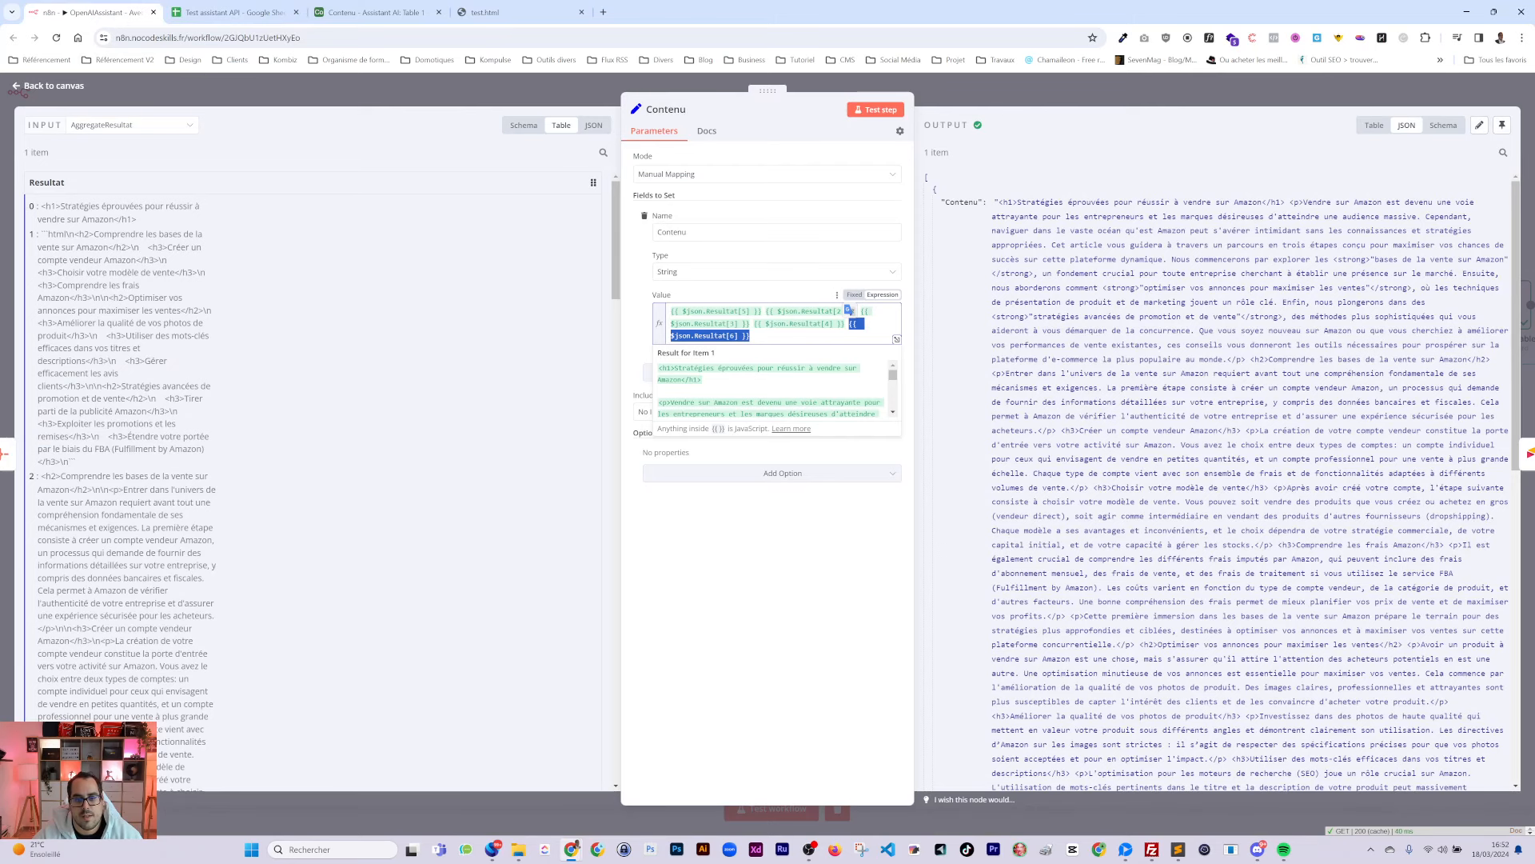
{"action": "key", "text": "ctrl+v"}
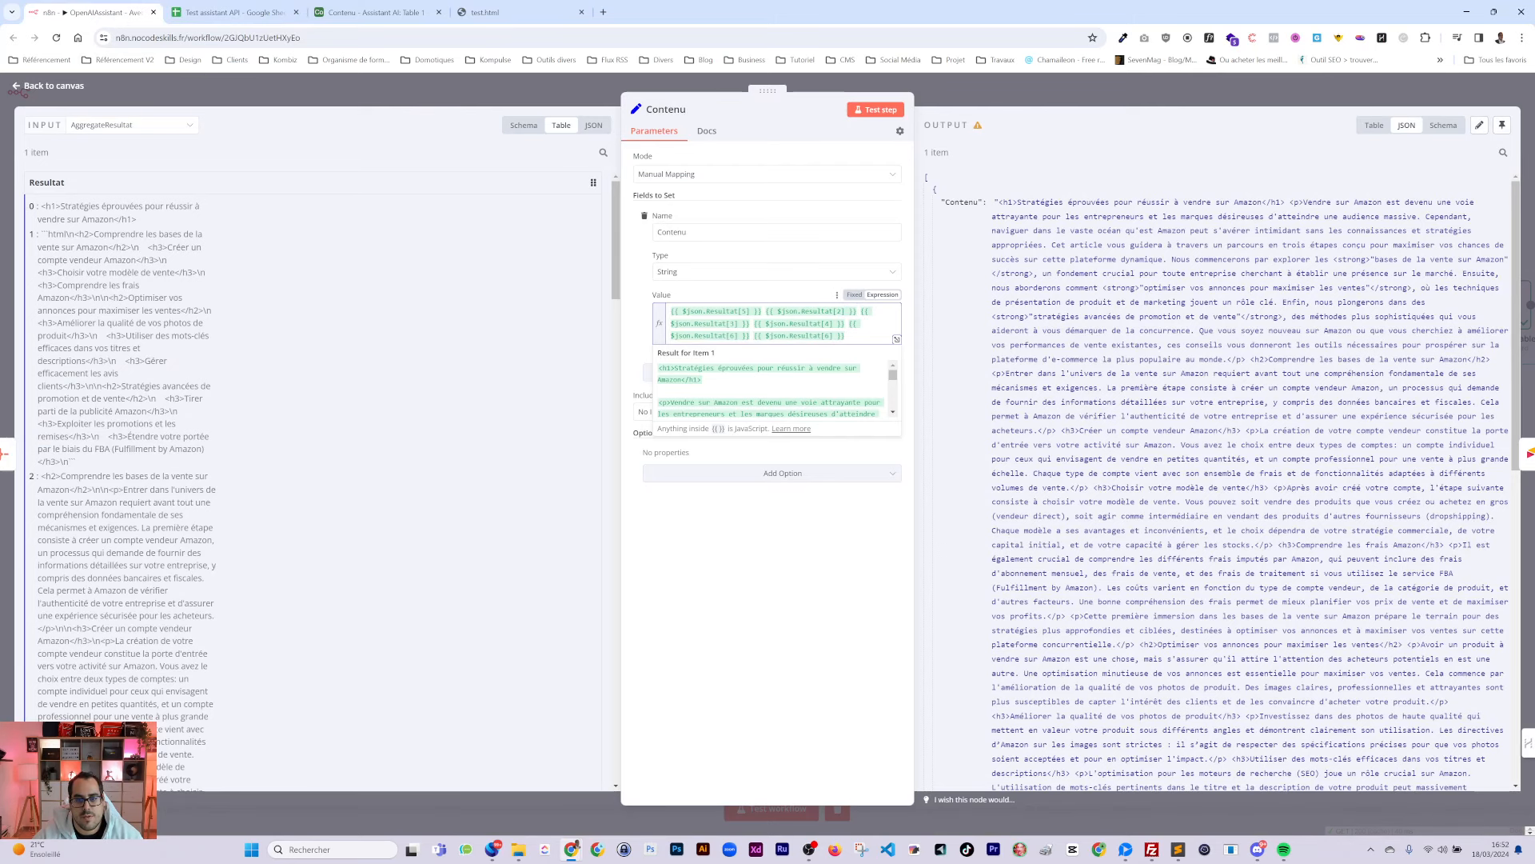
{"action": "key", "text": "Left"}
{"action": "key", "text": "Left"}
{"action": "key", "text": "Left"}
{"action": "key", "text": "Left"}
{"action": "key", "text": "BackSpace"}
{"action": "type", "text": "7"}
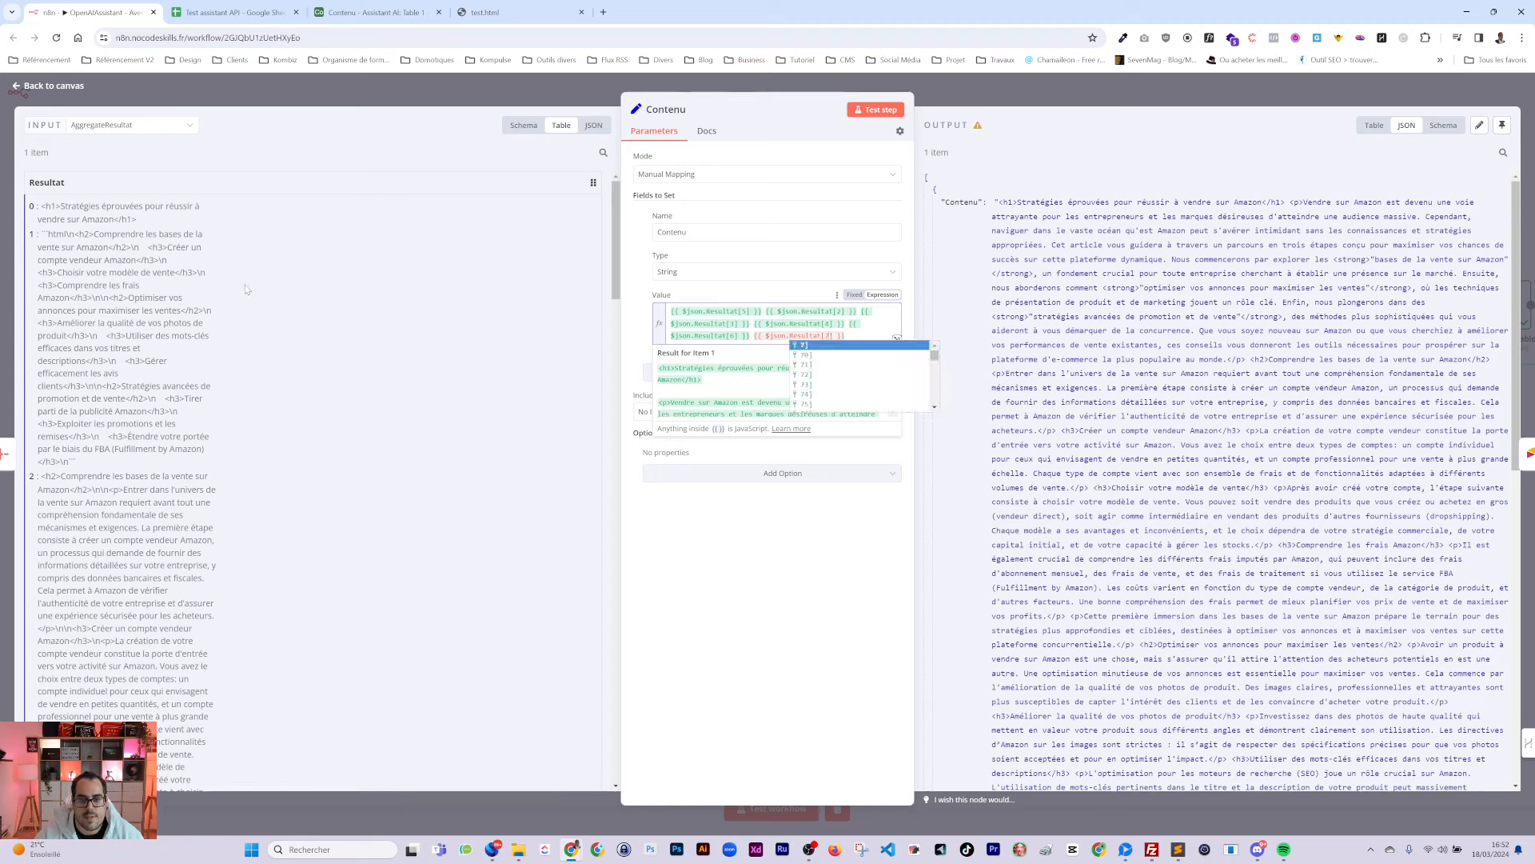
Move {{ $json.Resultat[7] }} ahead of the Resultat[6] expression in the Contenu value, and save the workflow
{"action": "left_click", "coordinate": [680, 662]}
{"action": "left_click", "coordinate": [861, 334]}
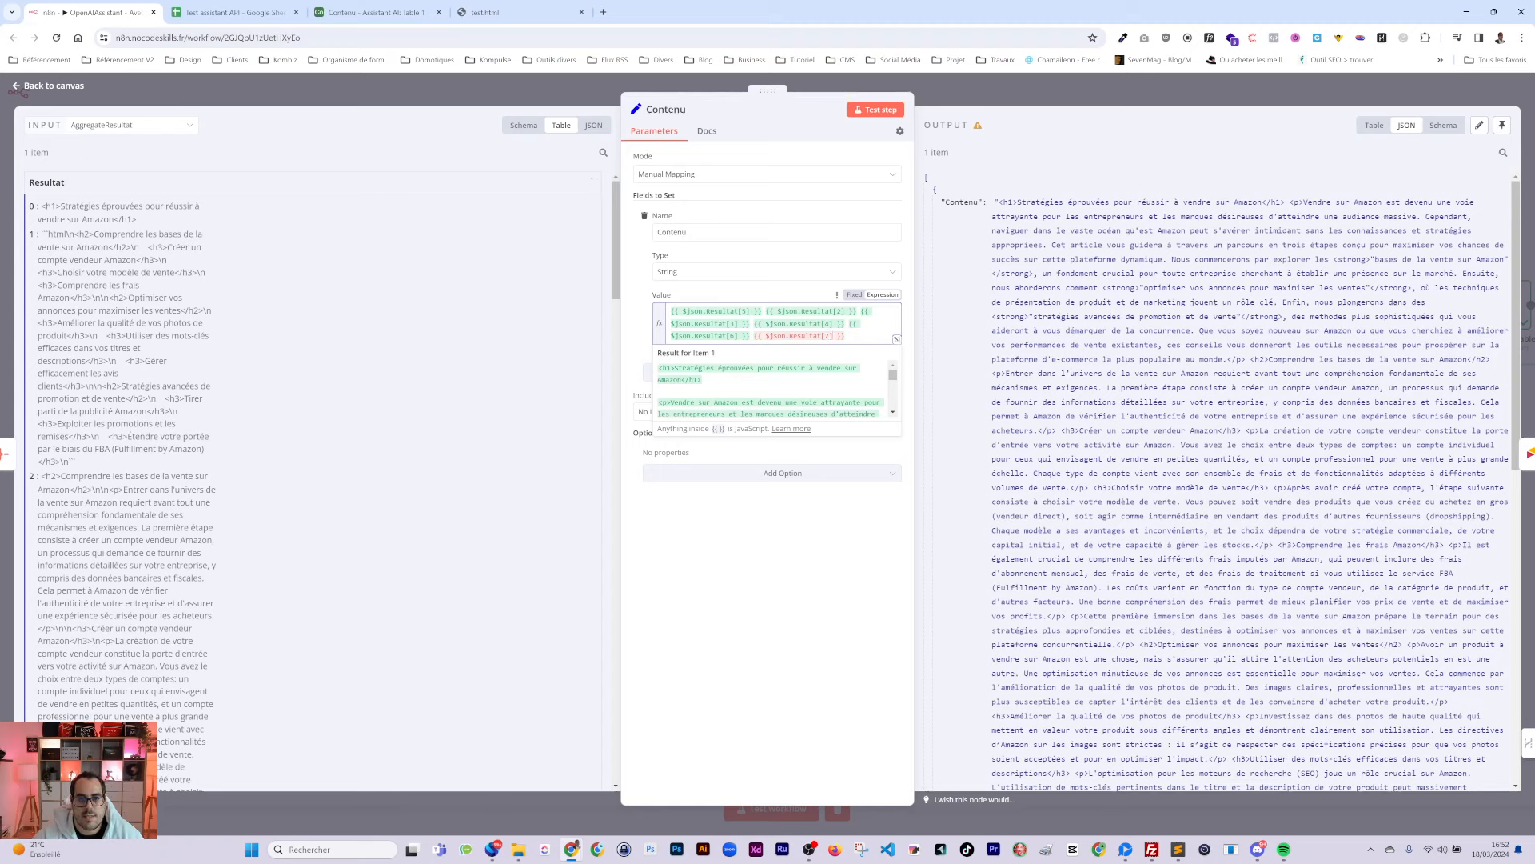
{"action": "left_click_drag", "start_coordinate": [847, 336], "coordinate": [762, 336]}
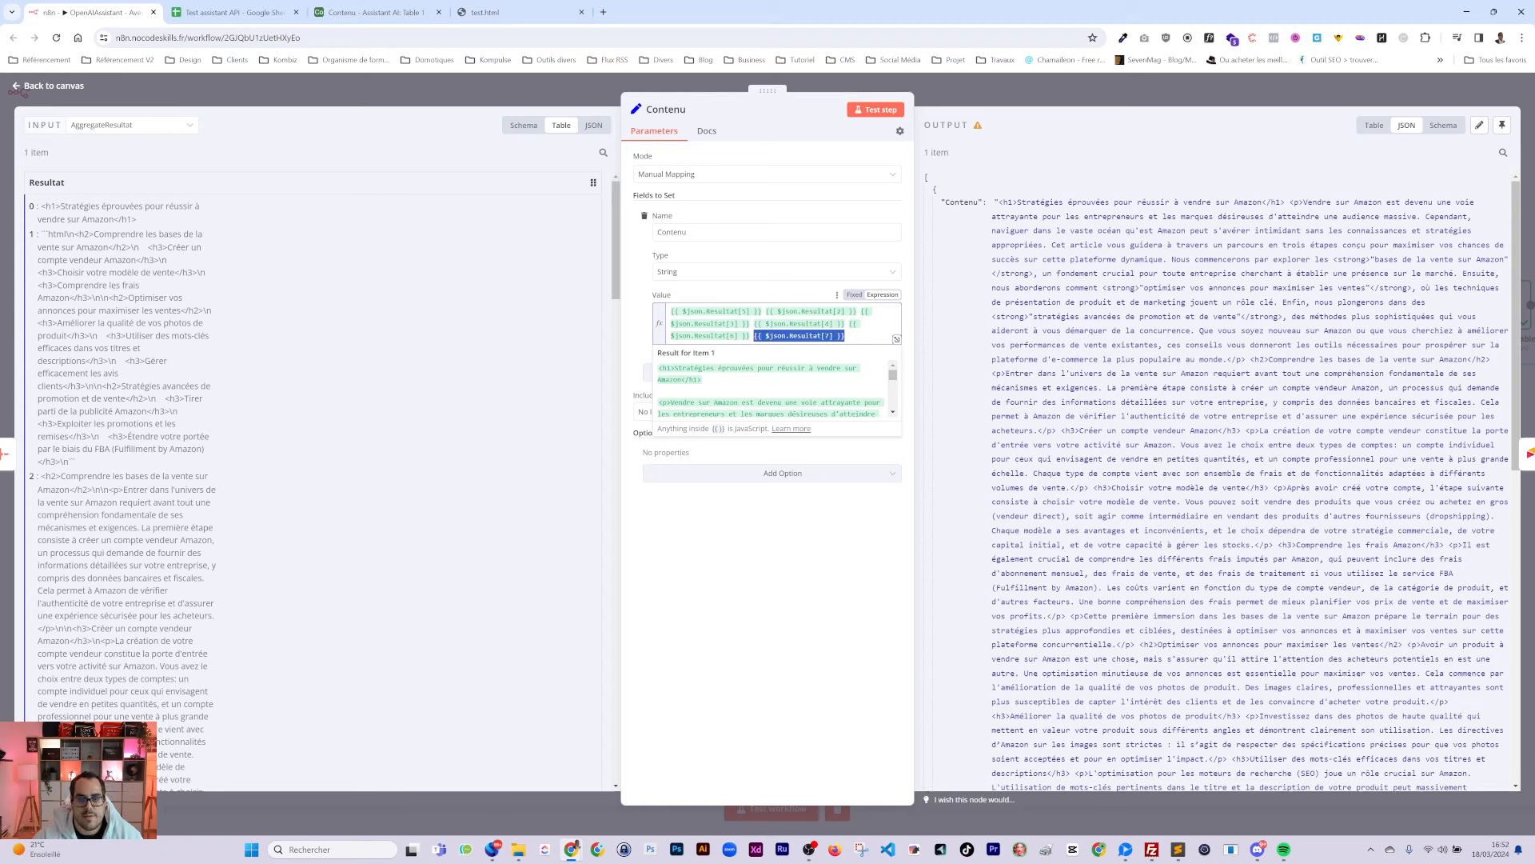
{"action": "key", "text": "BackSpace"}
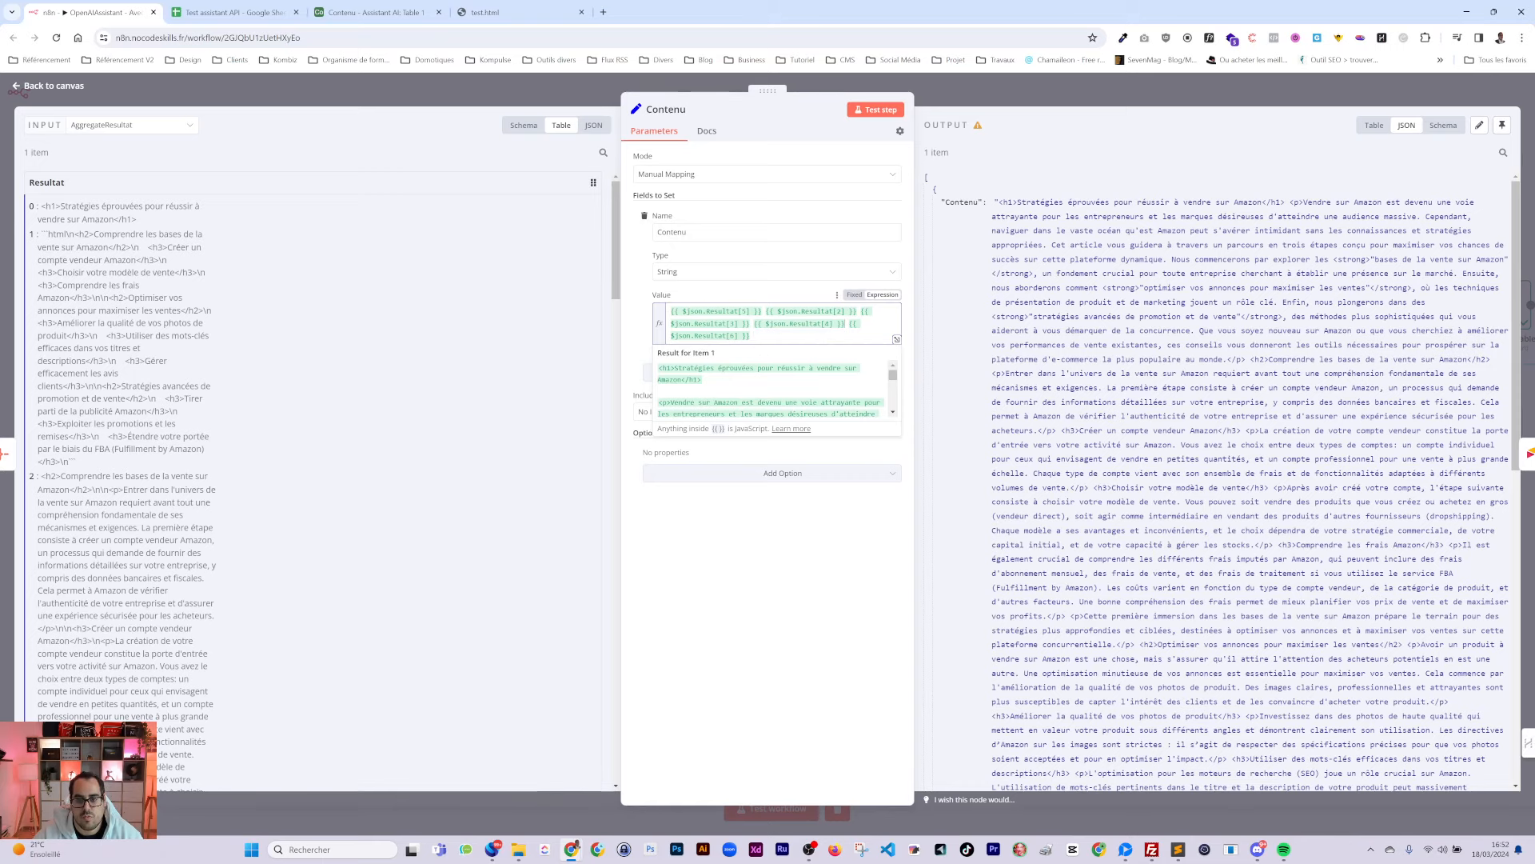
{"action": "left_click", "coordinate": [850, 323]}
{"action": "type", "text": "{{ $json.Resultat[7] }}"}
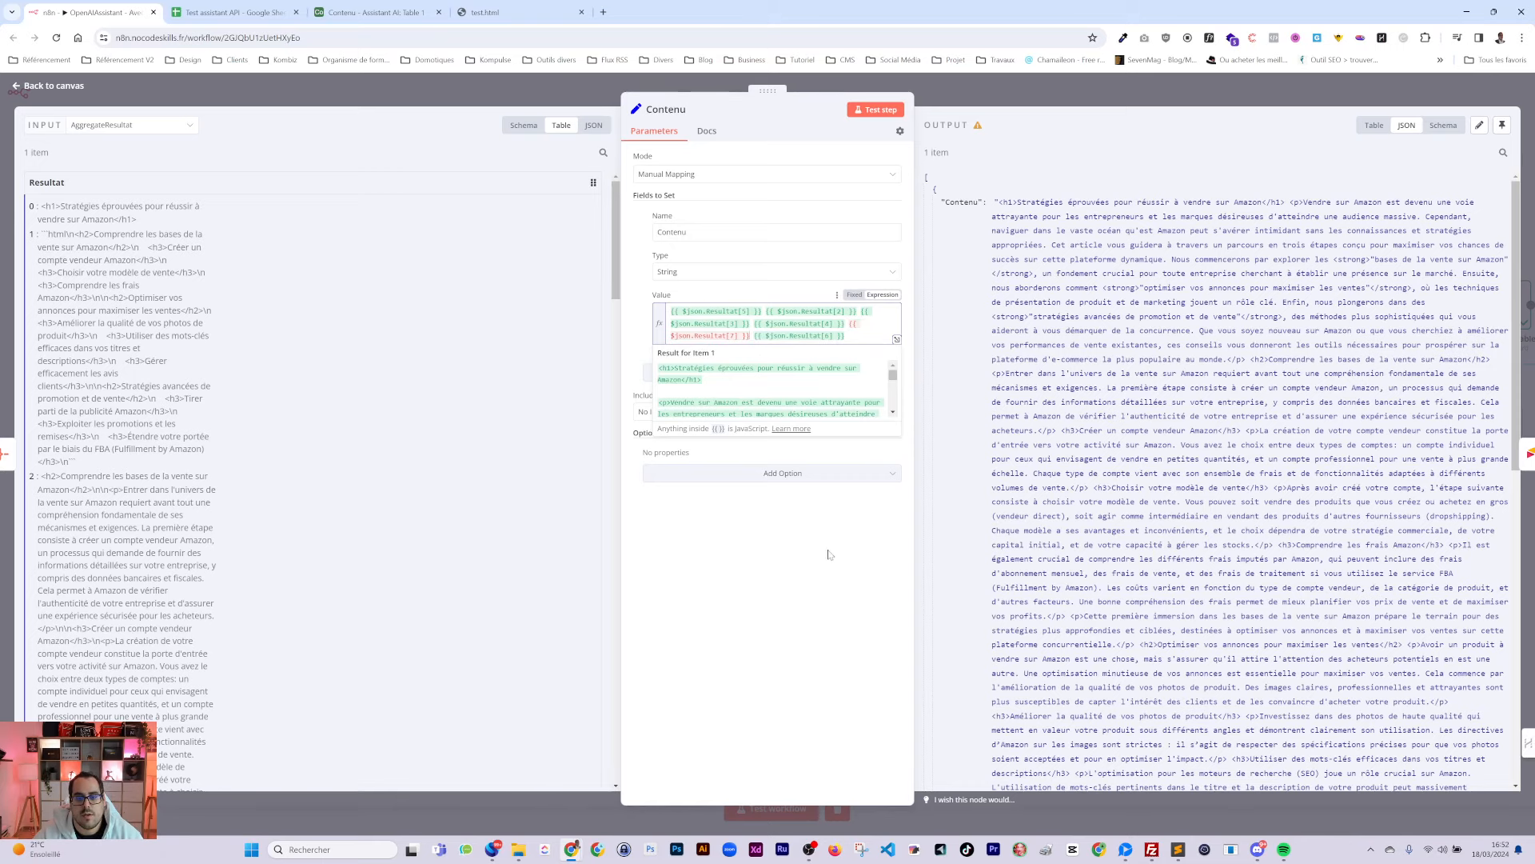
{"action": "left_click", "coordinate": [1312, 90]}
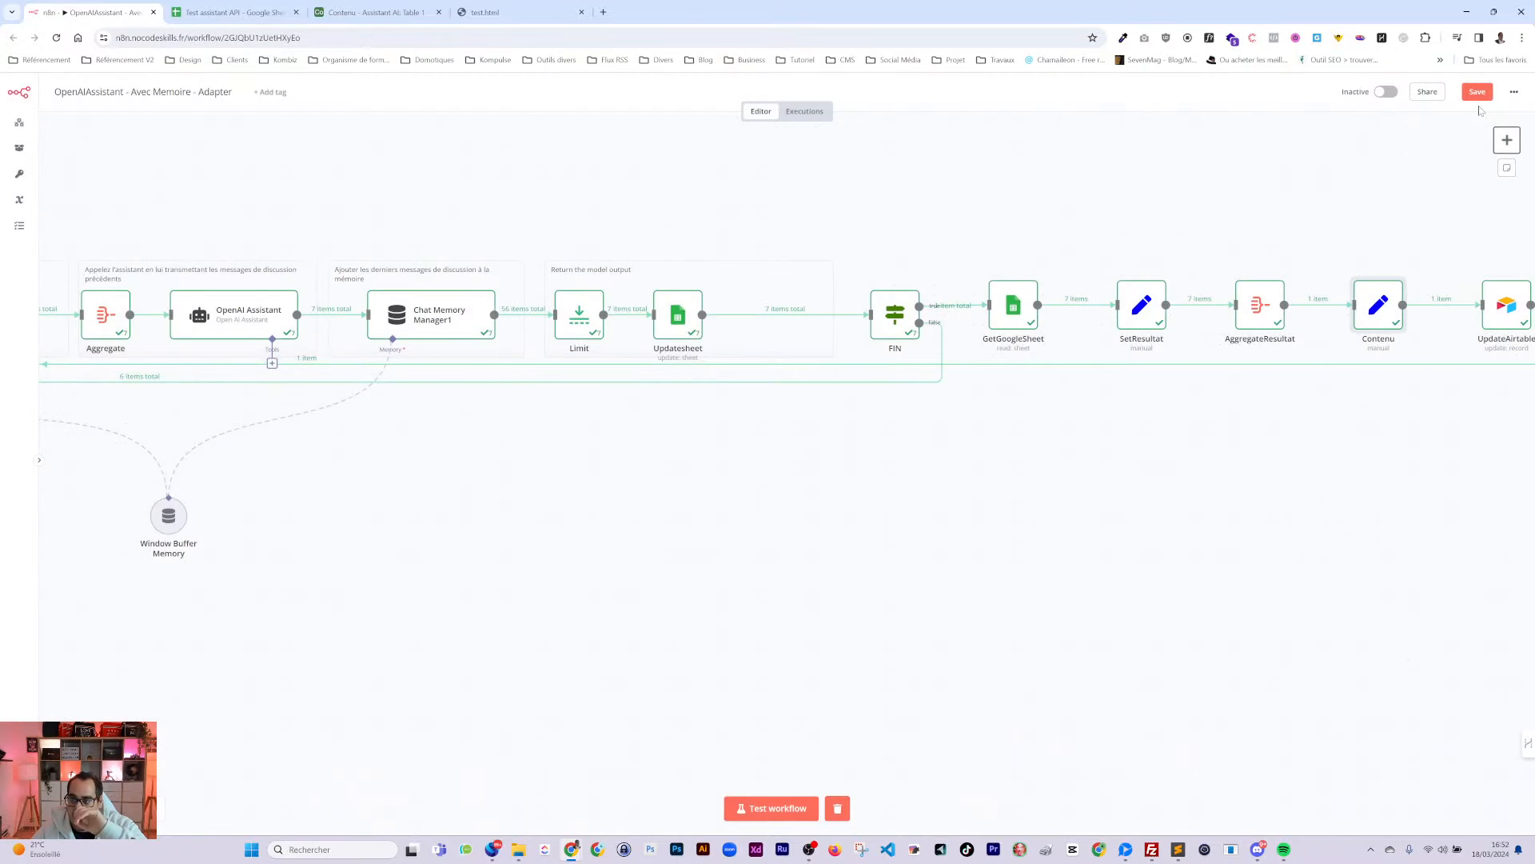
{"action": "left_click", "coordinate": [1477, 91]}
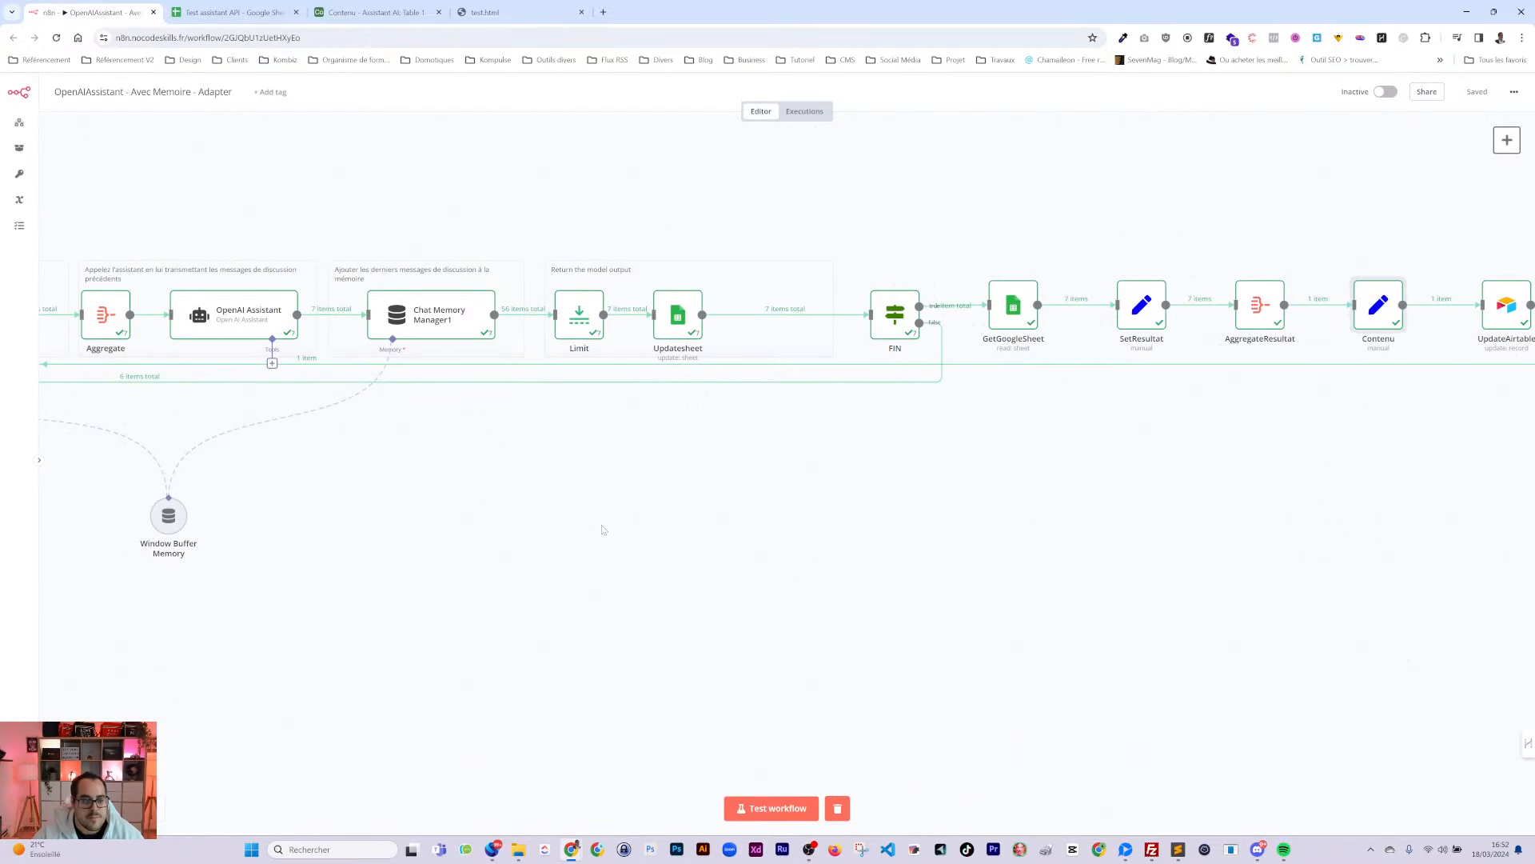
Set the "vendre sur amazon" record's Status to "A créer" in Airtable and start a test run of the n8n workflow
{"action": "key", "text": "ctrl+Tab"}
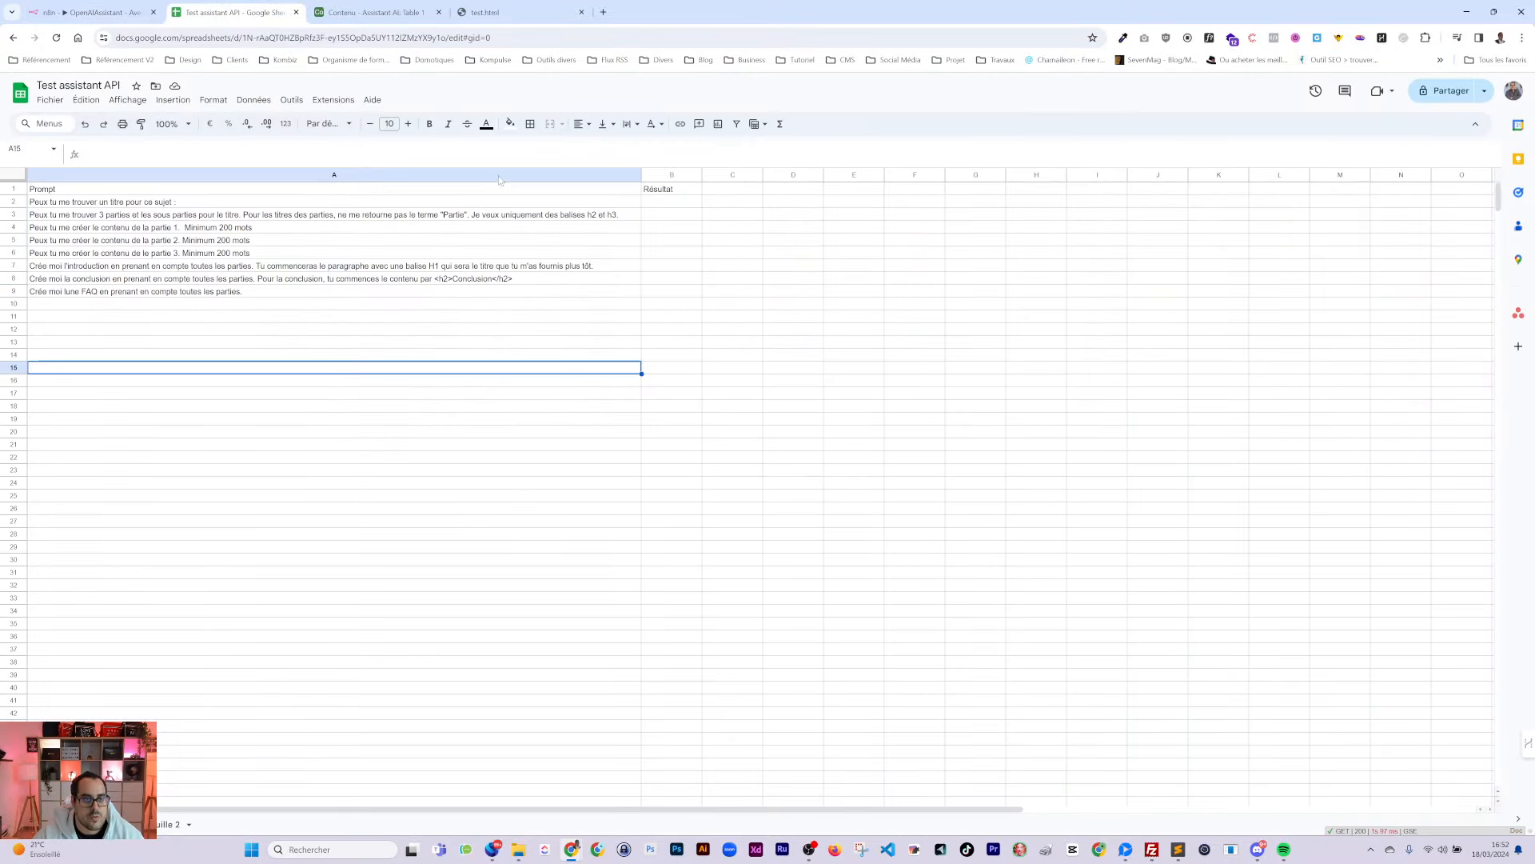
{"action": "key", "text": "ctrl+Tab"}
{"action": "key", "text": "Escape"}
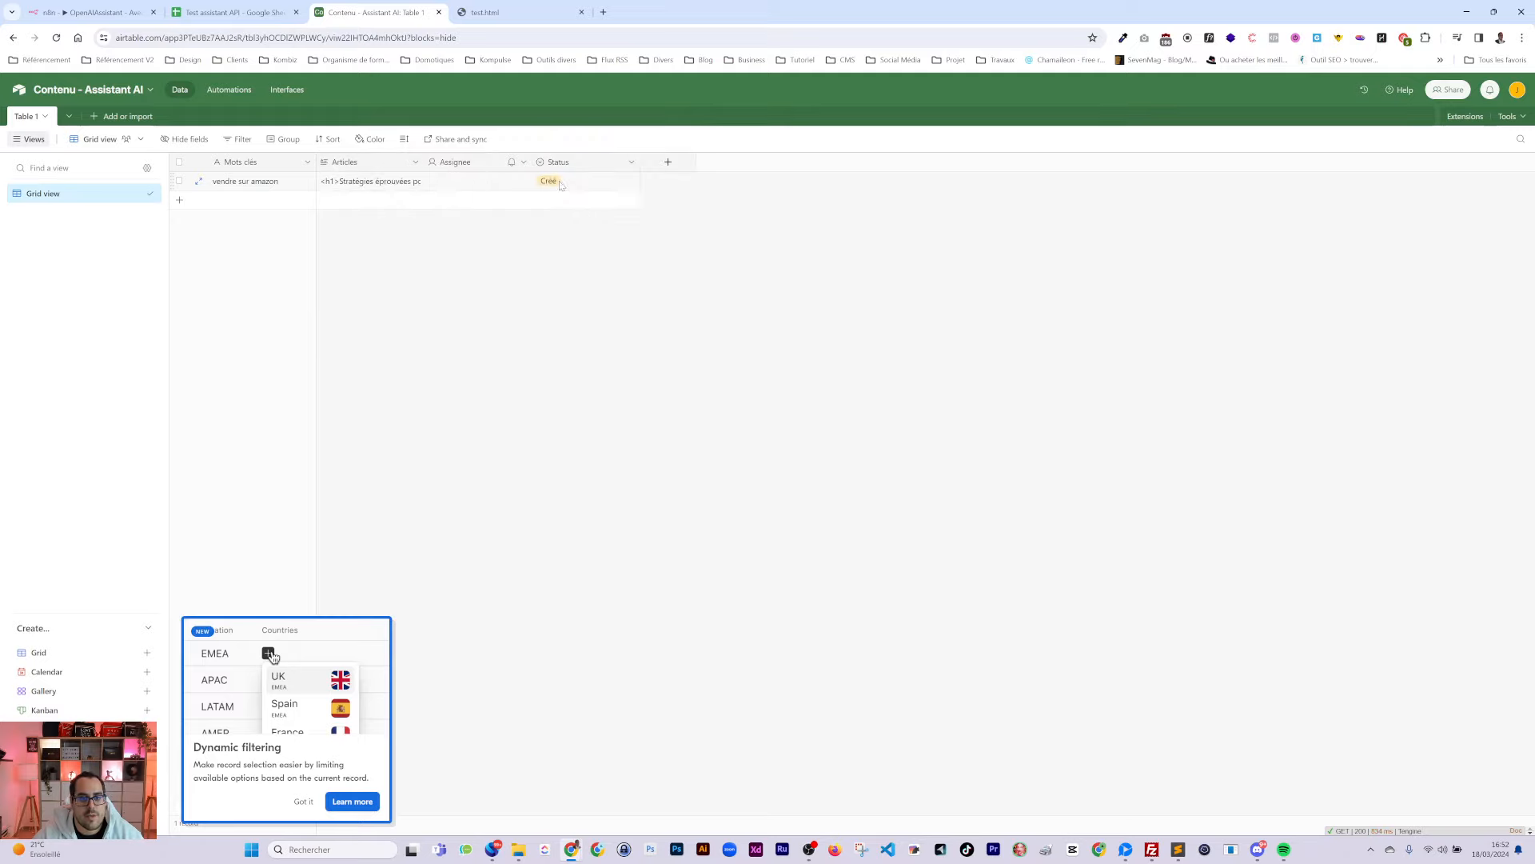
{"action": "left_click", "coordinate": [550, 185]}
{"action": "left_click", "coordinate": [631, 181]}
{"action": "left_click", "coordinate": [563, 241]}
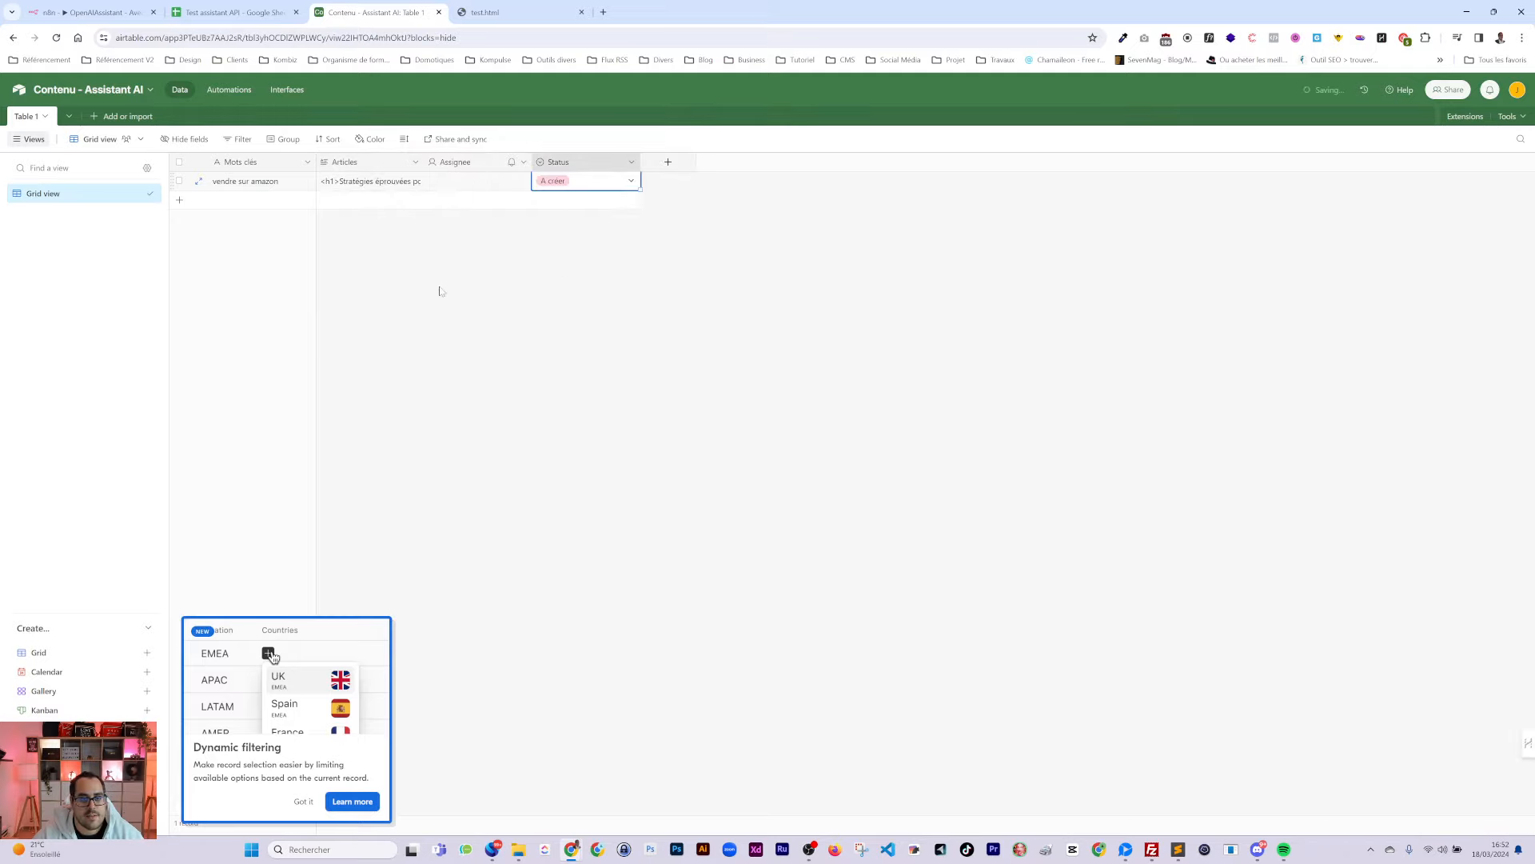
{"action": "key", "text": "ctrl+1"}
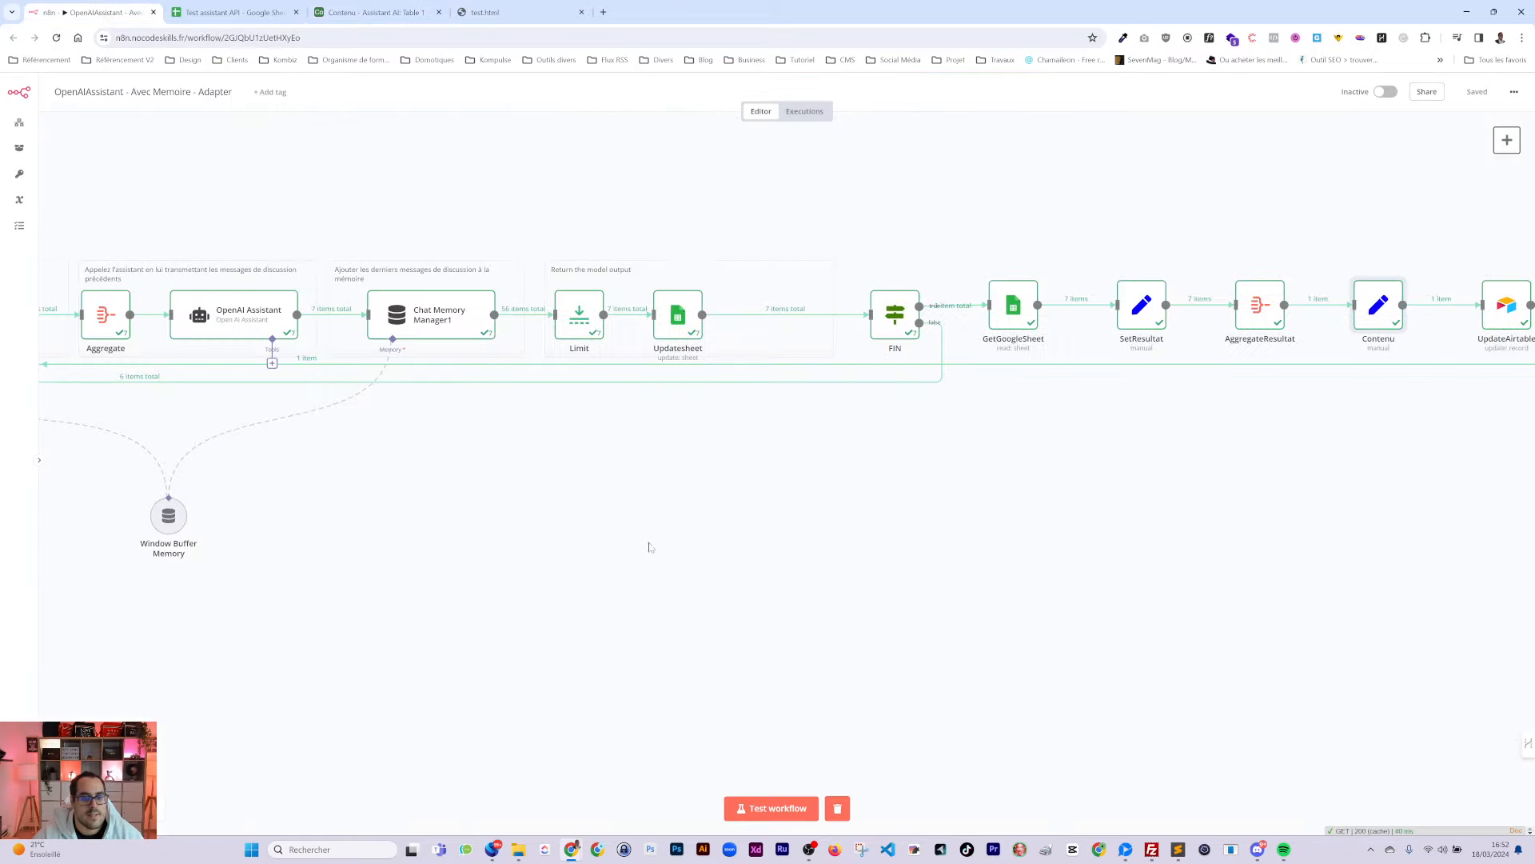
{"action": "left_click", "coordinate": [778, 807]}
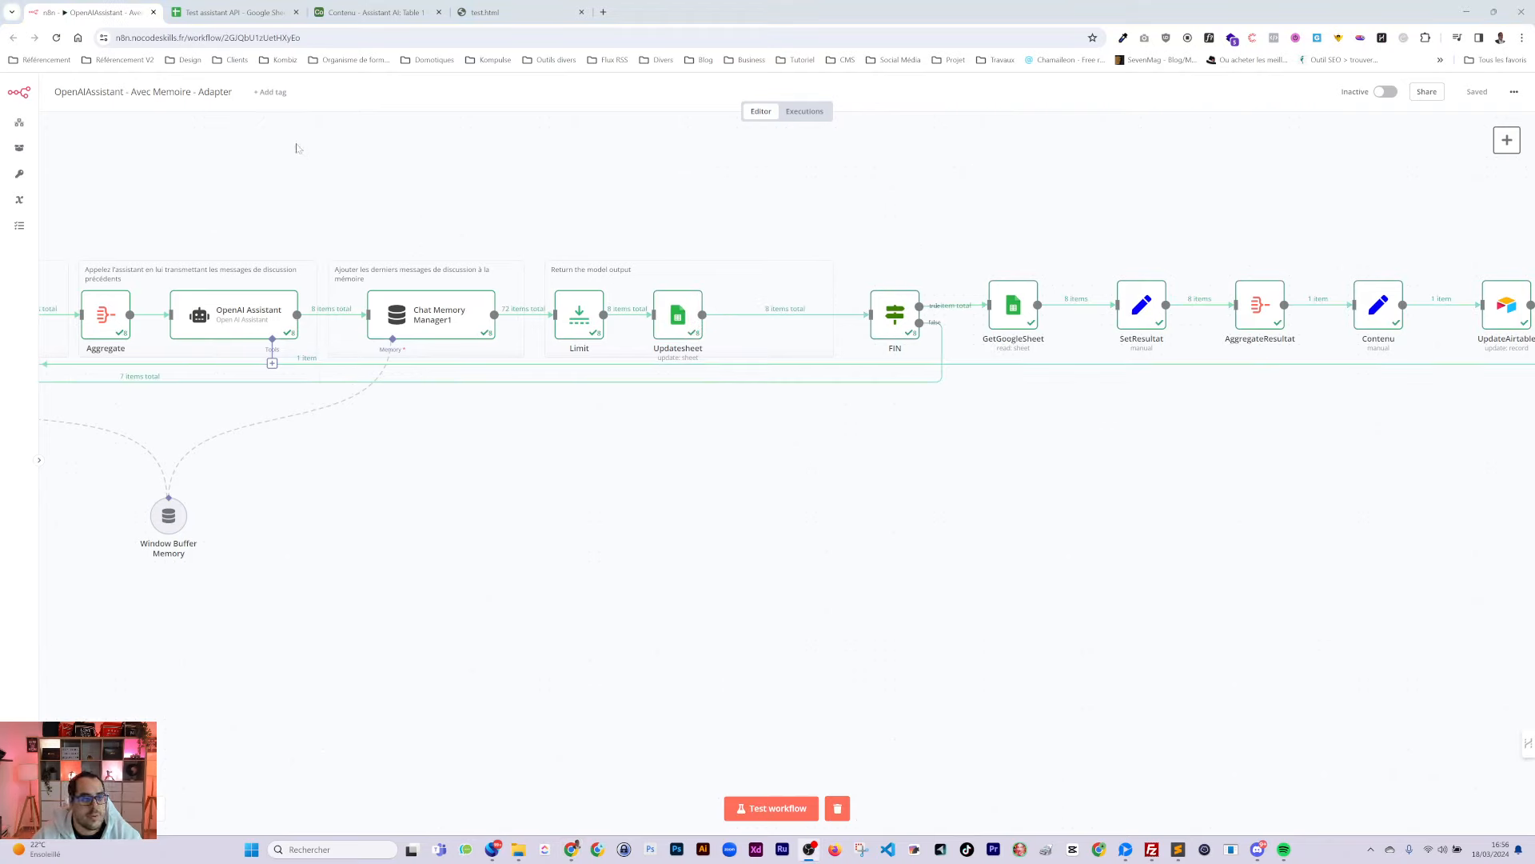
Review the generated results in the spreadsheet, especially the FAQ content in B9
{"action": "left_click", "coordinate": [238, 14]}
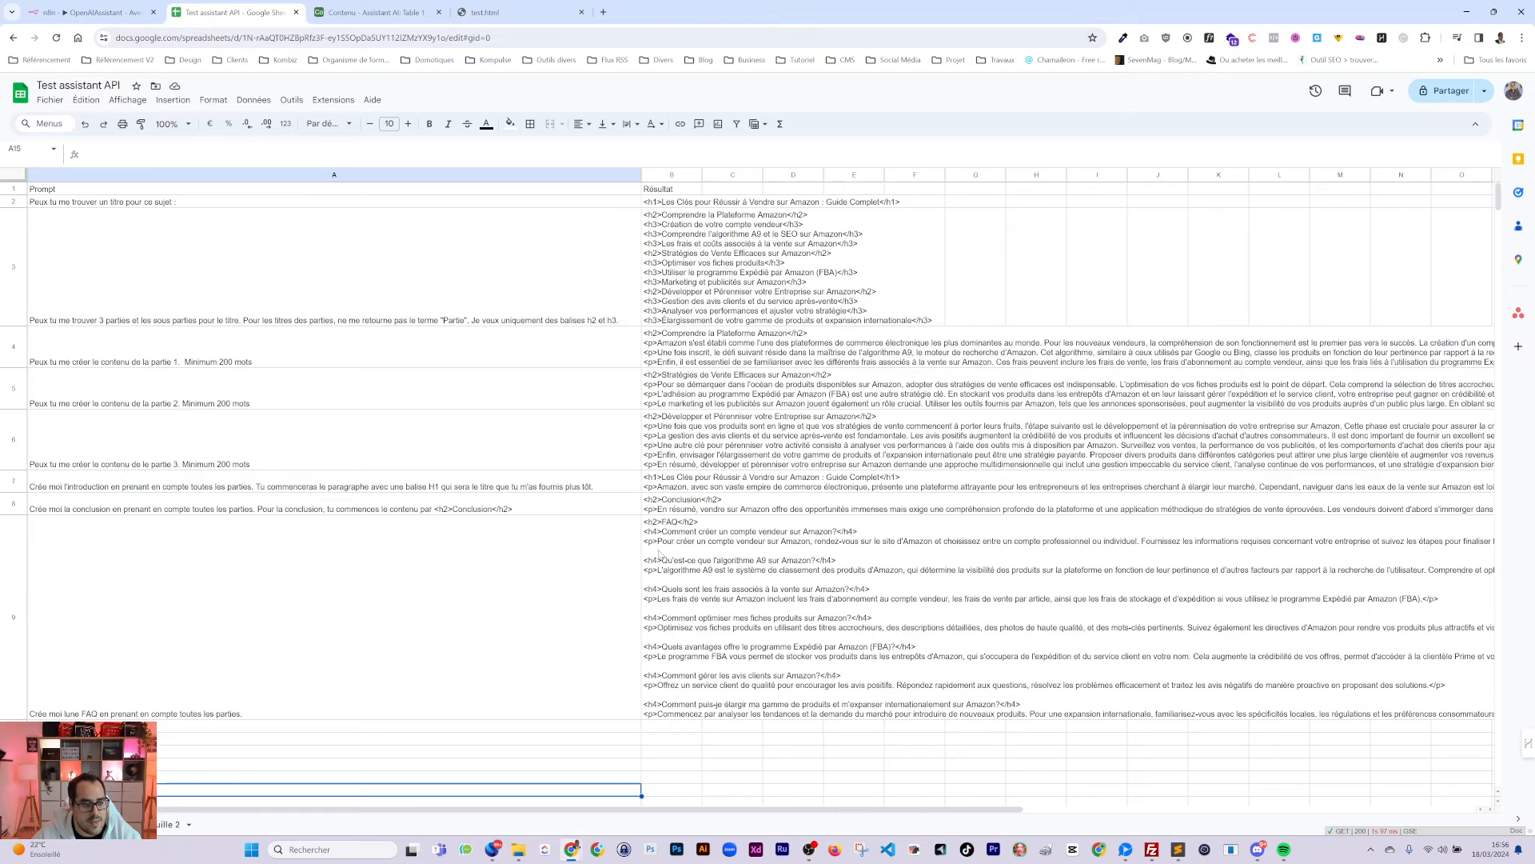
{"action": "left_click", "coordinate": [127, 652]}
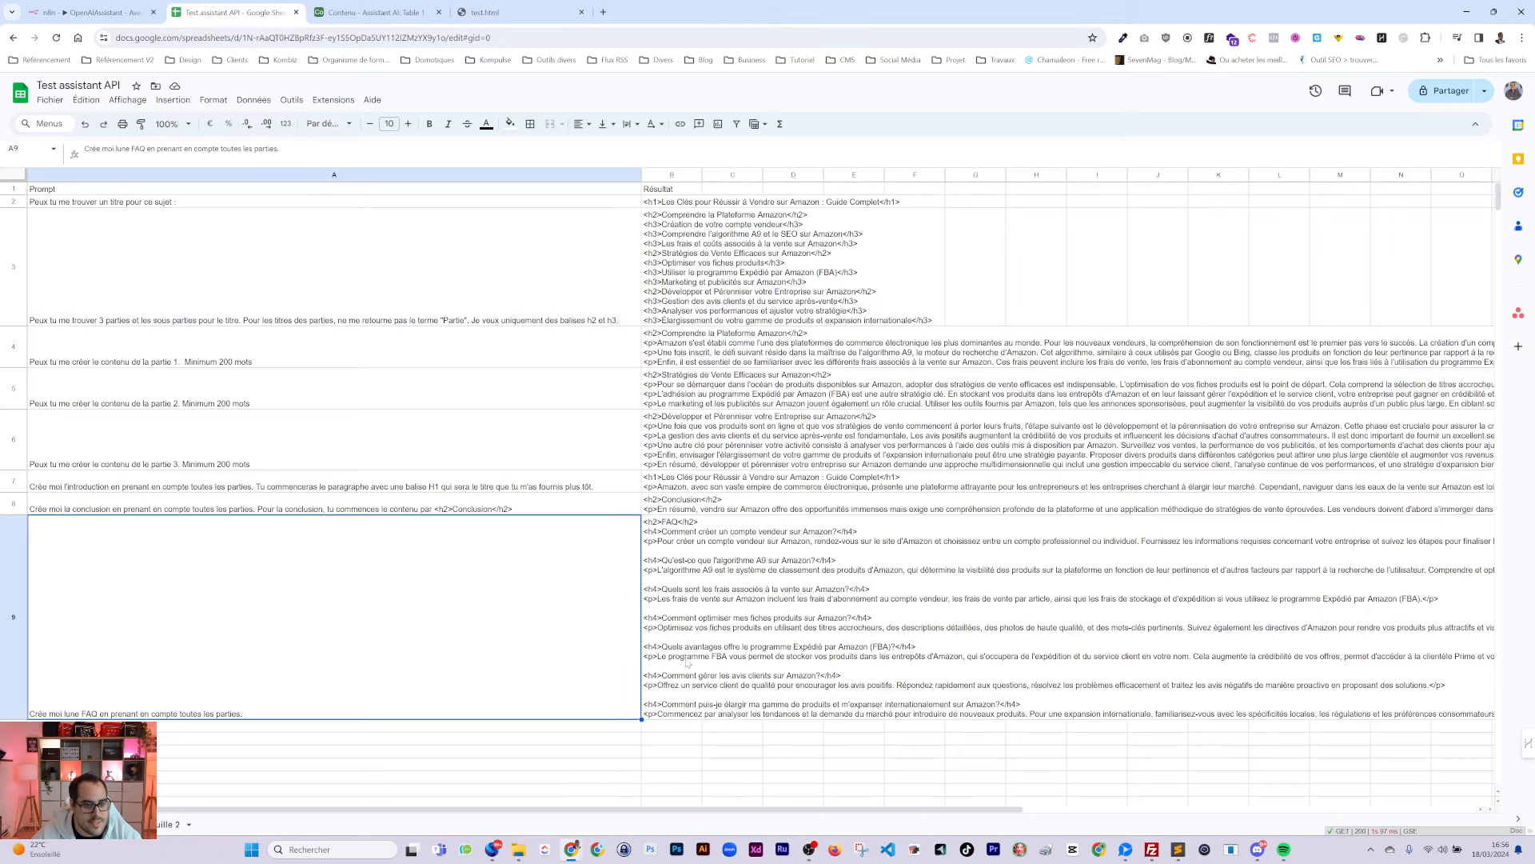
{"action": "left_click", "coordinate": [665, 523]}
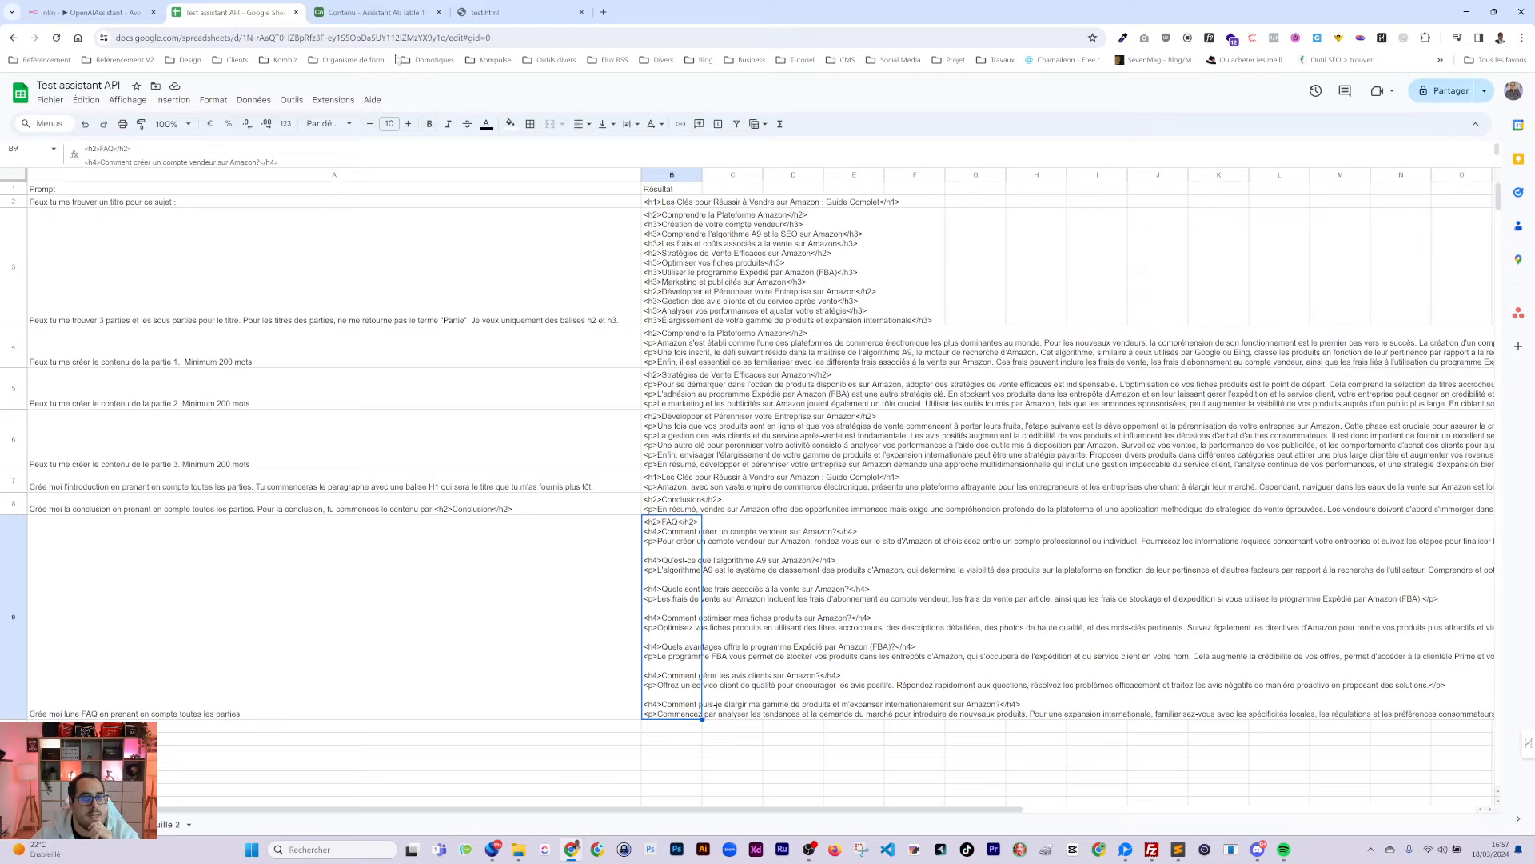
Open the Articles cell of the "vendre sur amazon" record in Airtable to view the newly generated article
{"action": "left_click", "coordinate": [381, 18]}
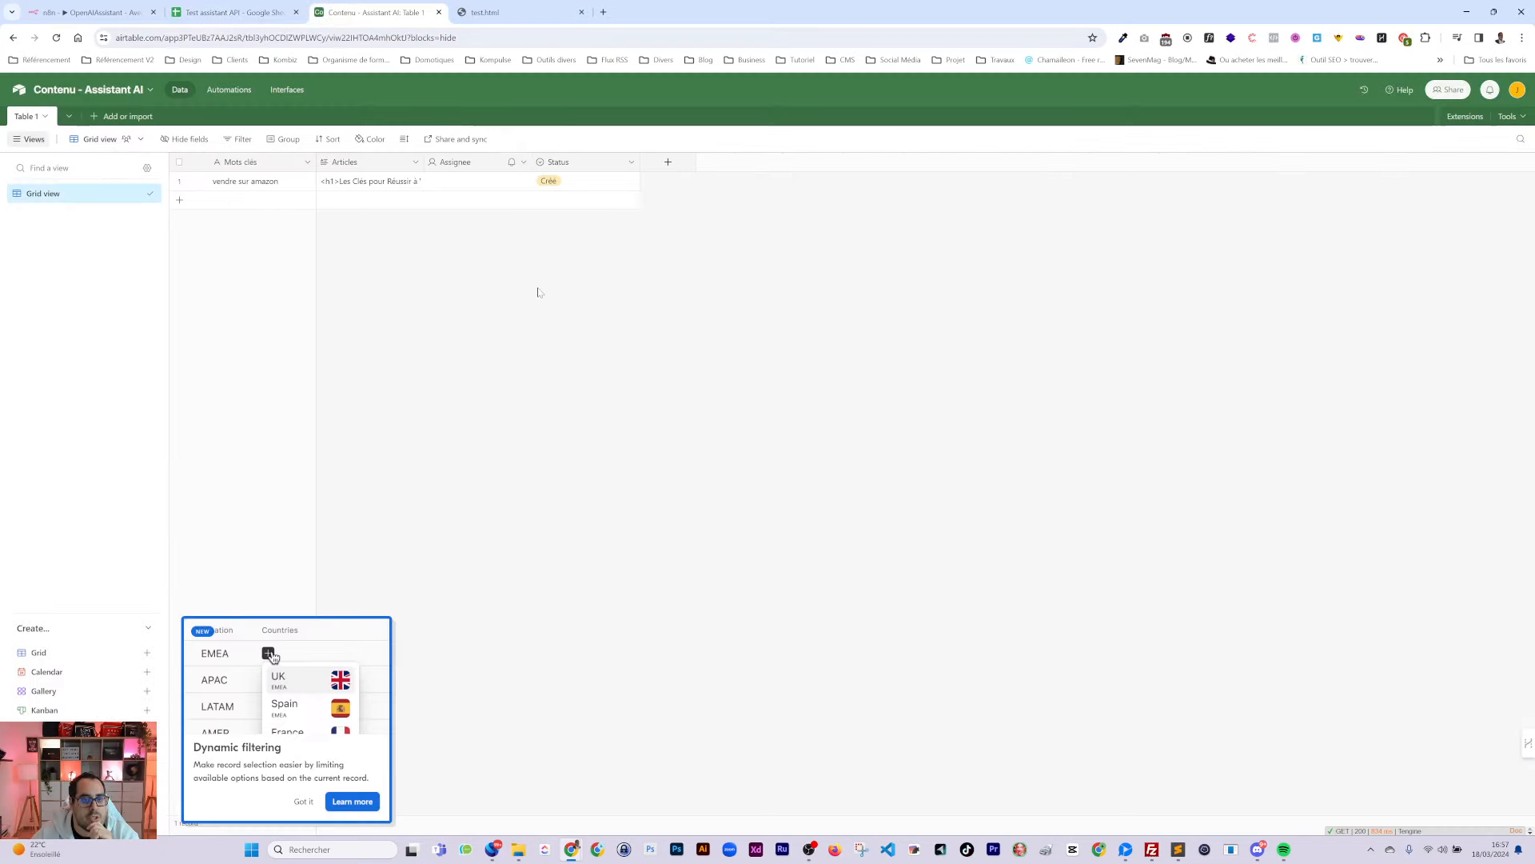
{"action": "left_click", "coordinate": [410, 188]}
{"action": "left_click", "coordinate": [410, 187]}
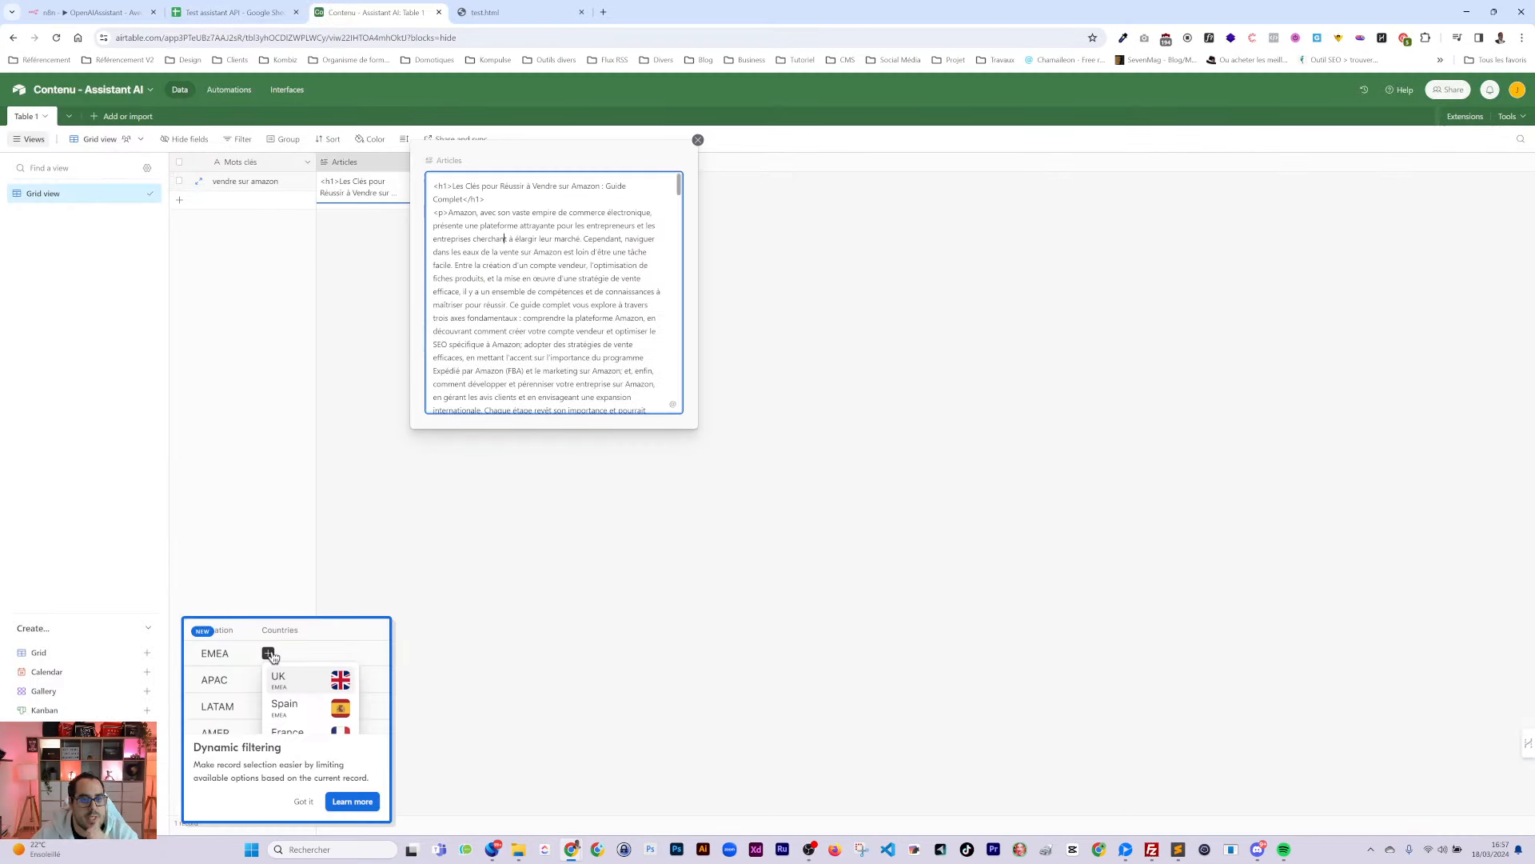
Select the full article text in Airtable's Articles cell, and reload the local HTML test page to review the rendered article and FAQ
{"action": "key", "text": "ctrl+a"}
{"action": "key", "text": "Escape"}
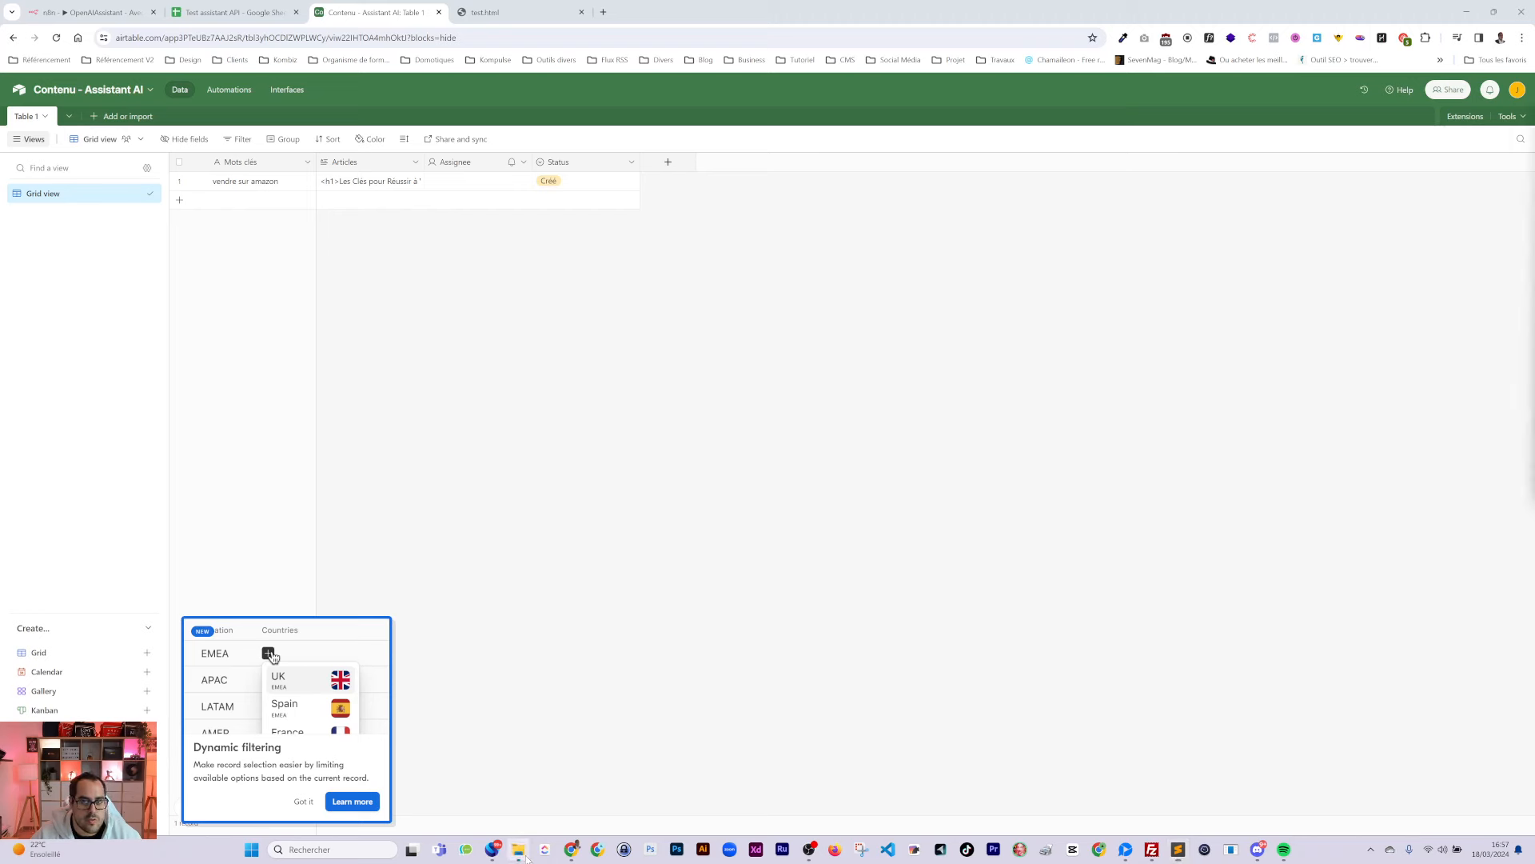
{"action": "left_click", "coordinate": [520, 12]}
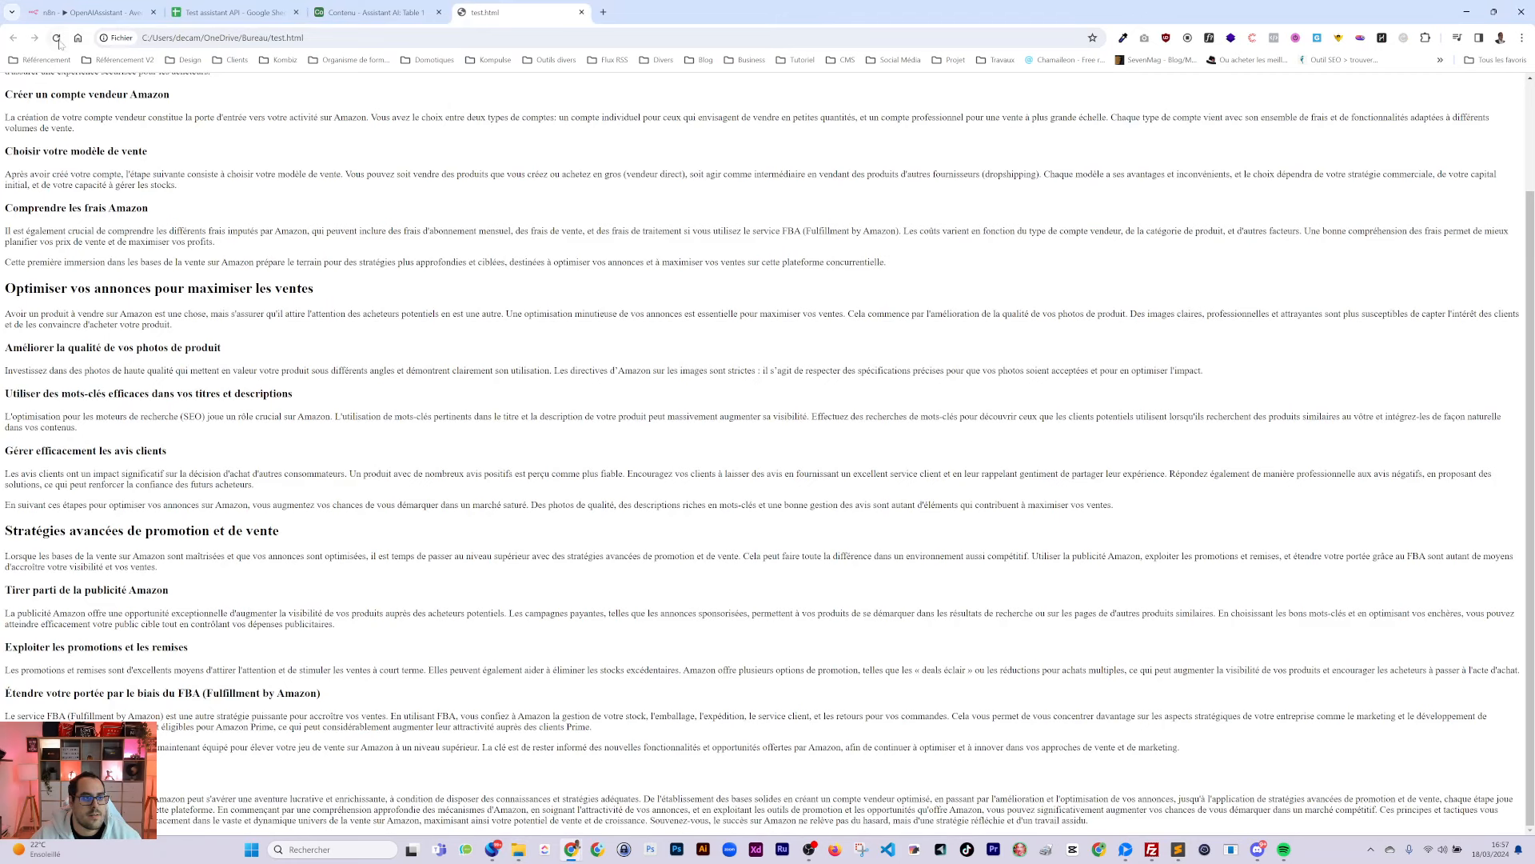
{"action": "left_click", "coordinate": [56, 38]}
{"action": "scroll", "coordinate": [768, 454], "scroll_direction": "down", "scroll_amount": 1}
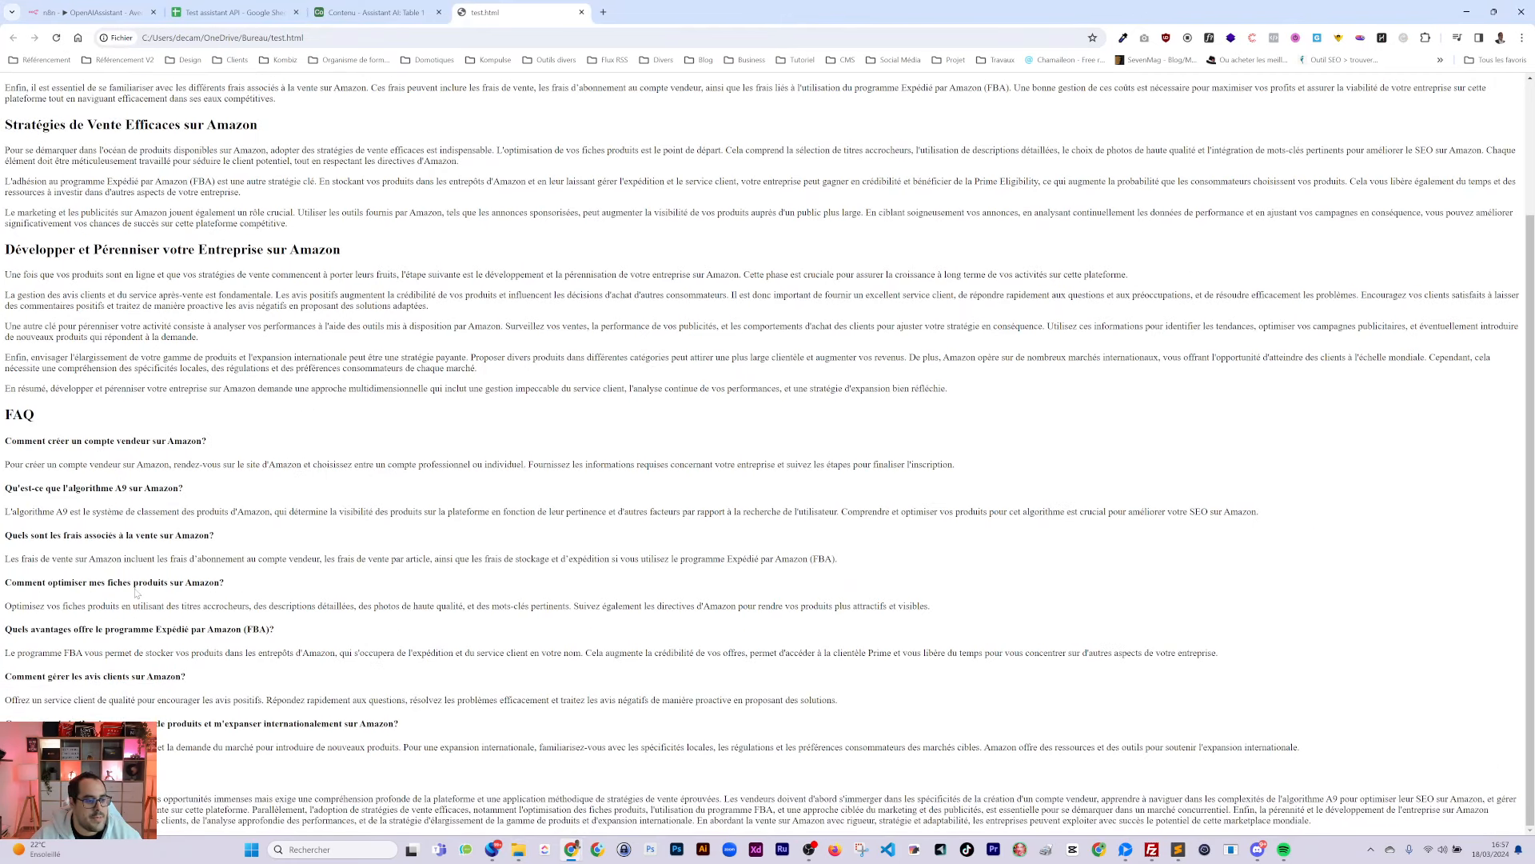
{"action": "scroll", "coordinate": [768, 455], "scroll_direction": "up", "scroll_amount": 2}
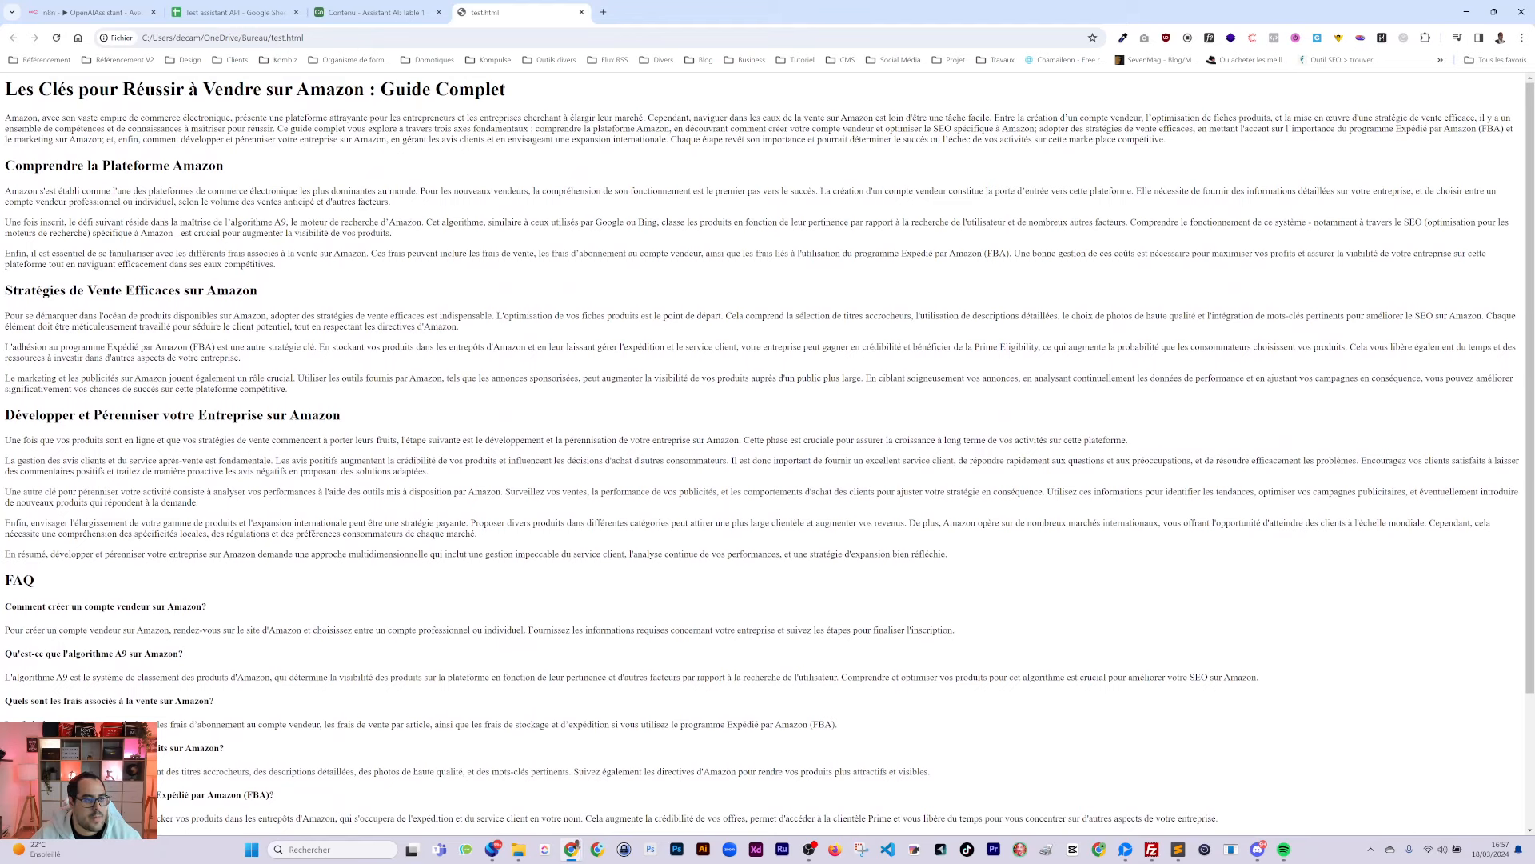
{"action": "scroll", "coordinate": [48, 478], "scroll_direction": "down", "scroll_amount": 2}
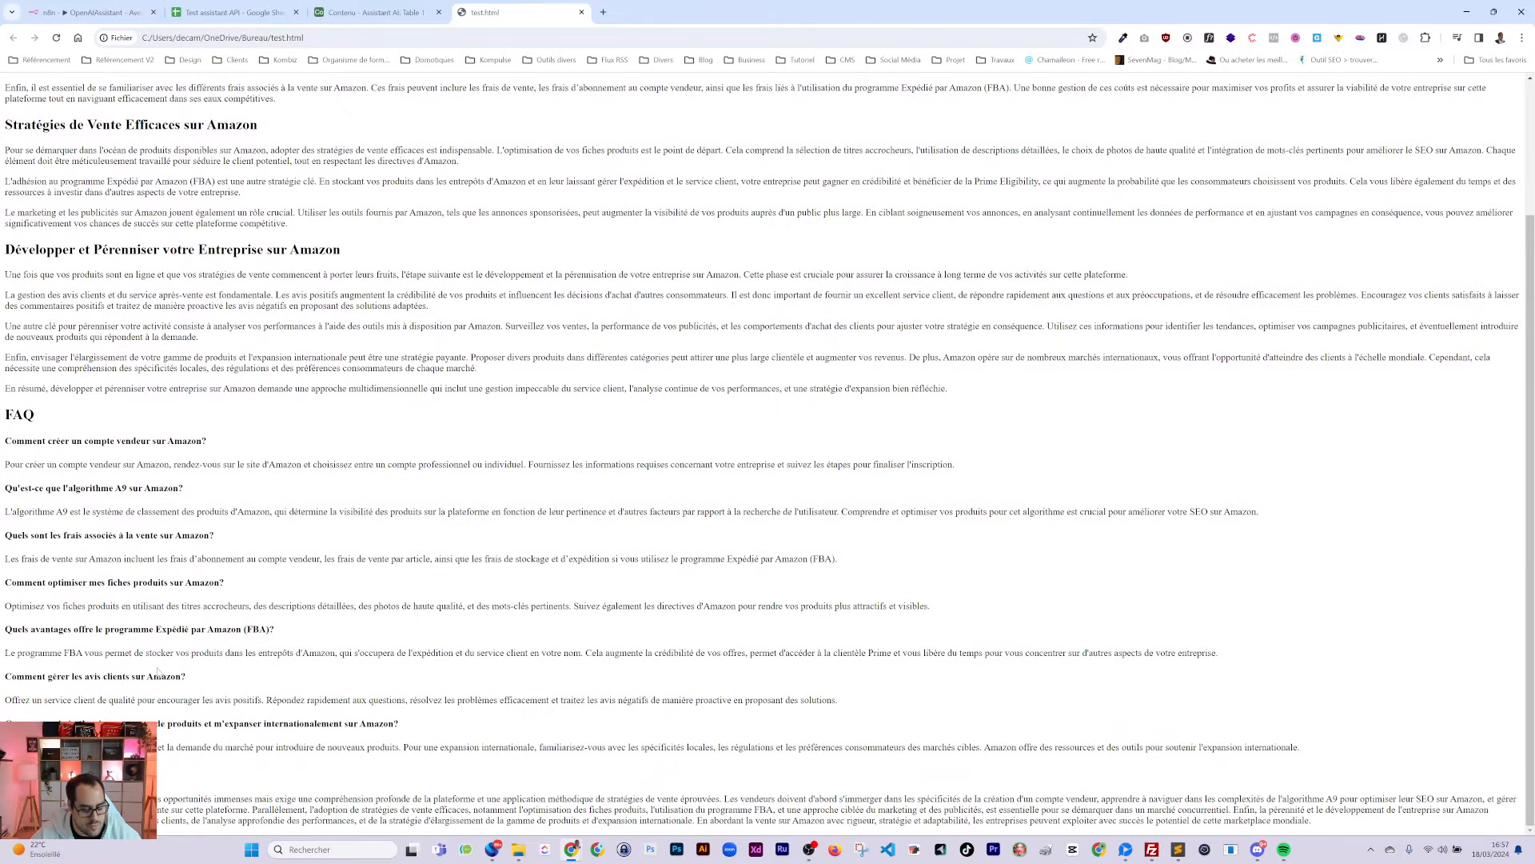
Count the words of the rendered article with the online Compteur de mots tool
{"action": "key", "text": "ctrl+a"}
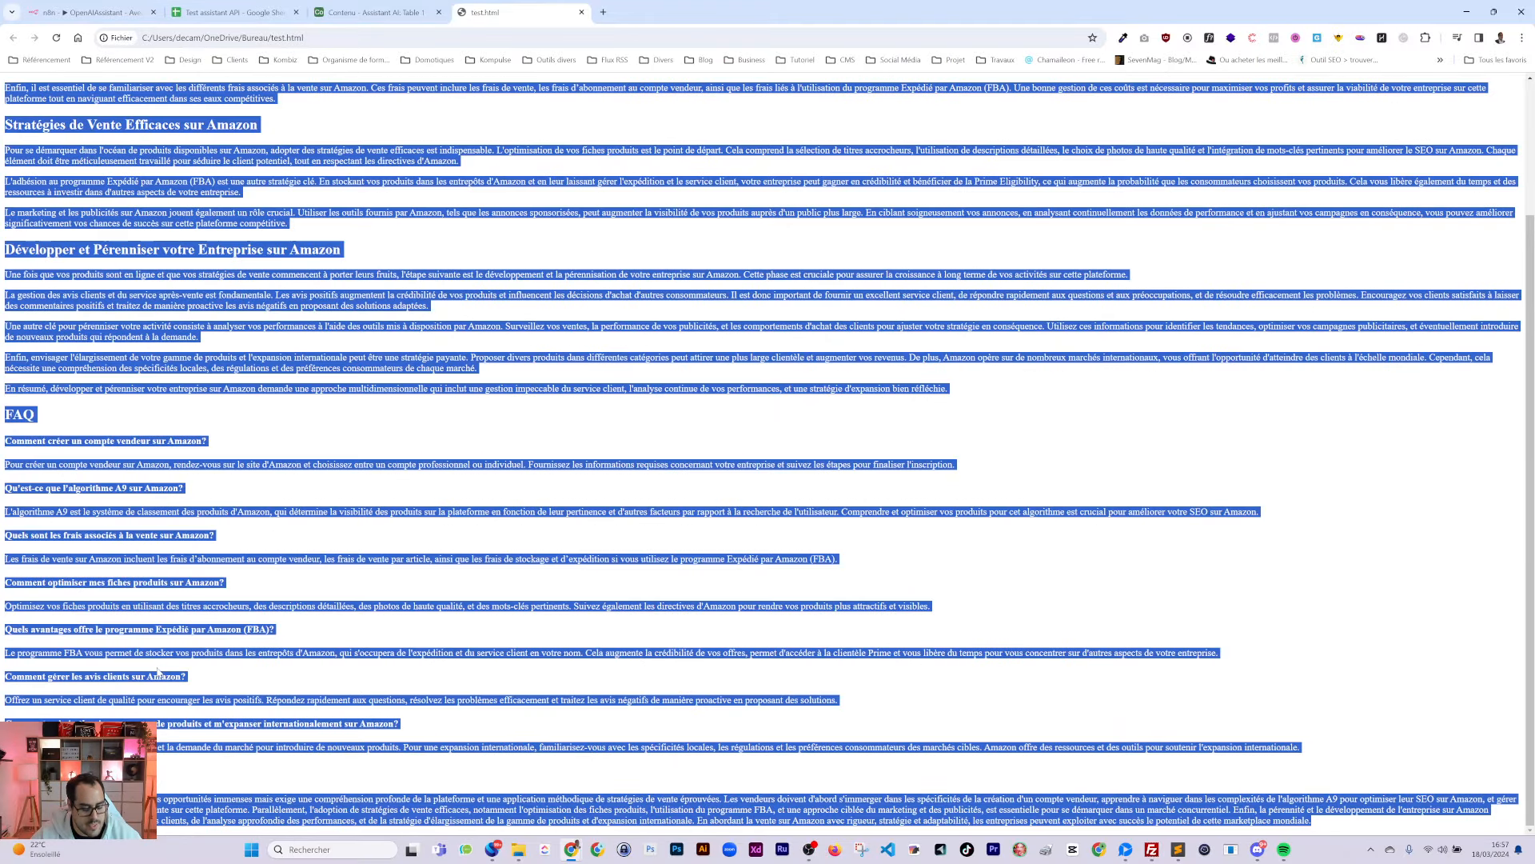
{"action": "left_click", "coordinate": [603, 12]}
{"action": "type", "text": "compter"}
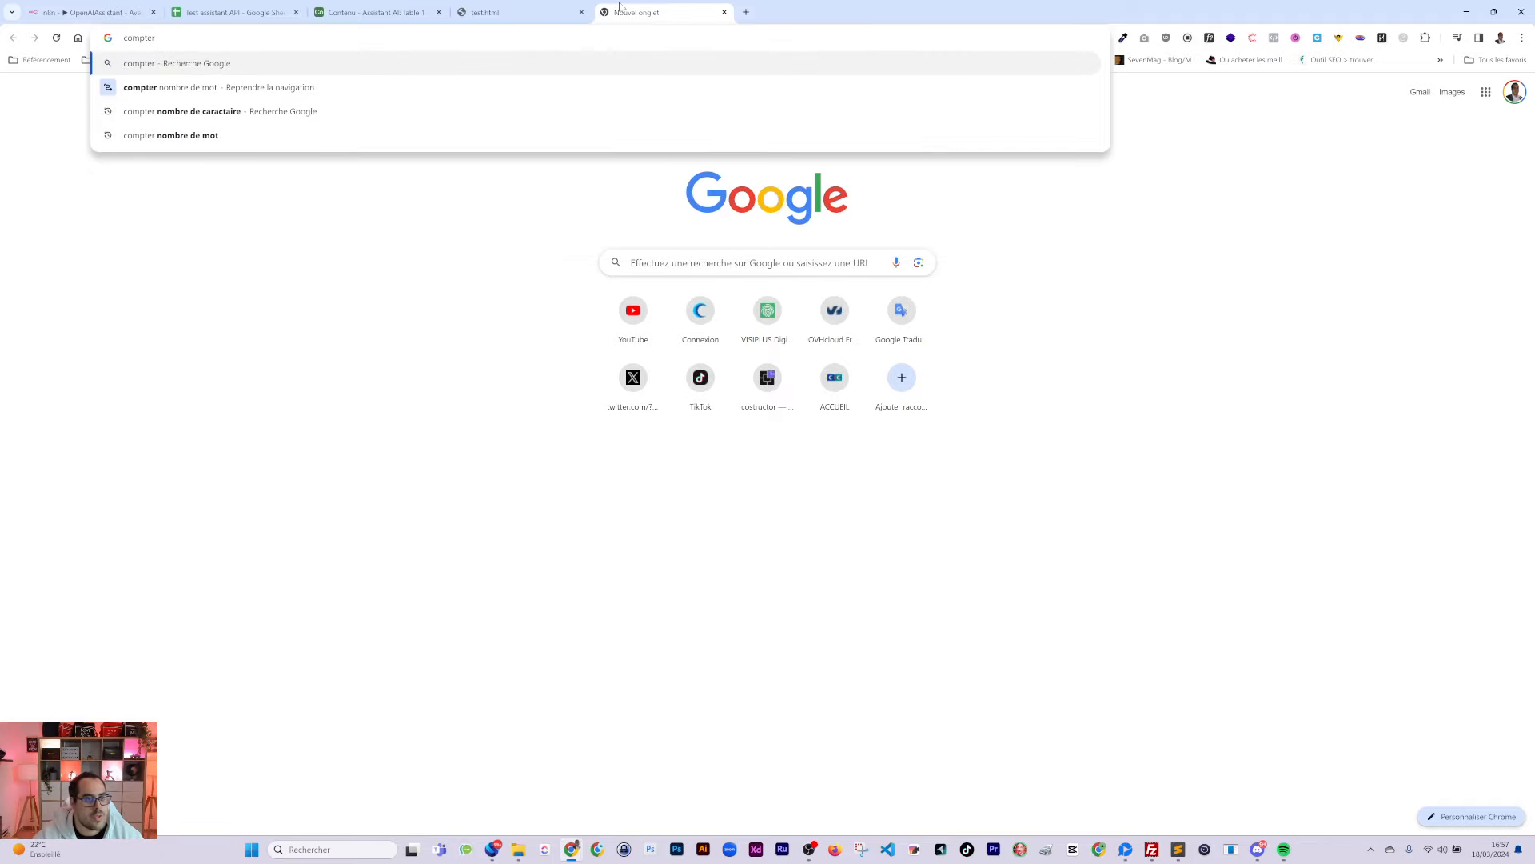
{"action": "left_click", "coordinate": [280, 89]}
{"action": "left_click", "coordinate": [273, 227]}
{"action": "key", "text": "ctrl+v"}
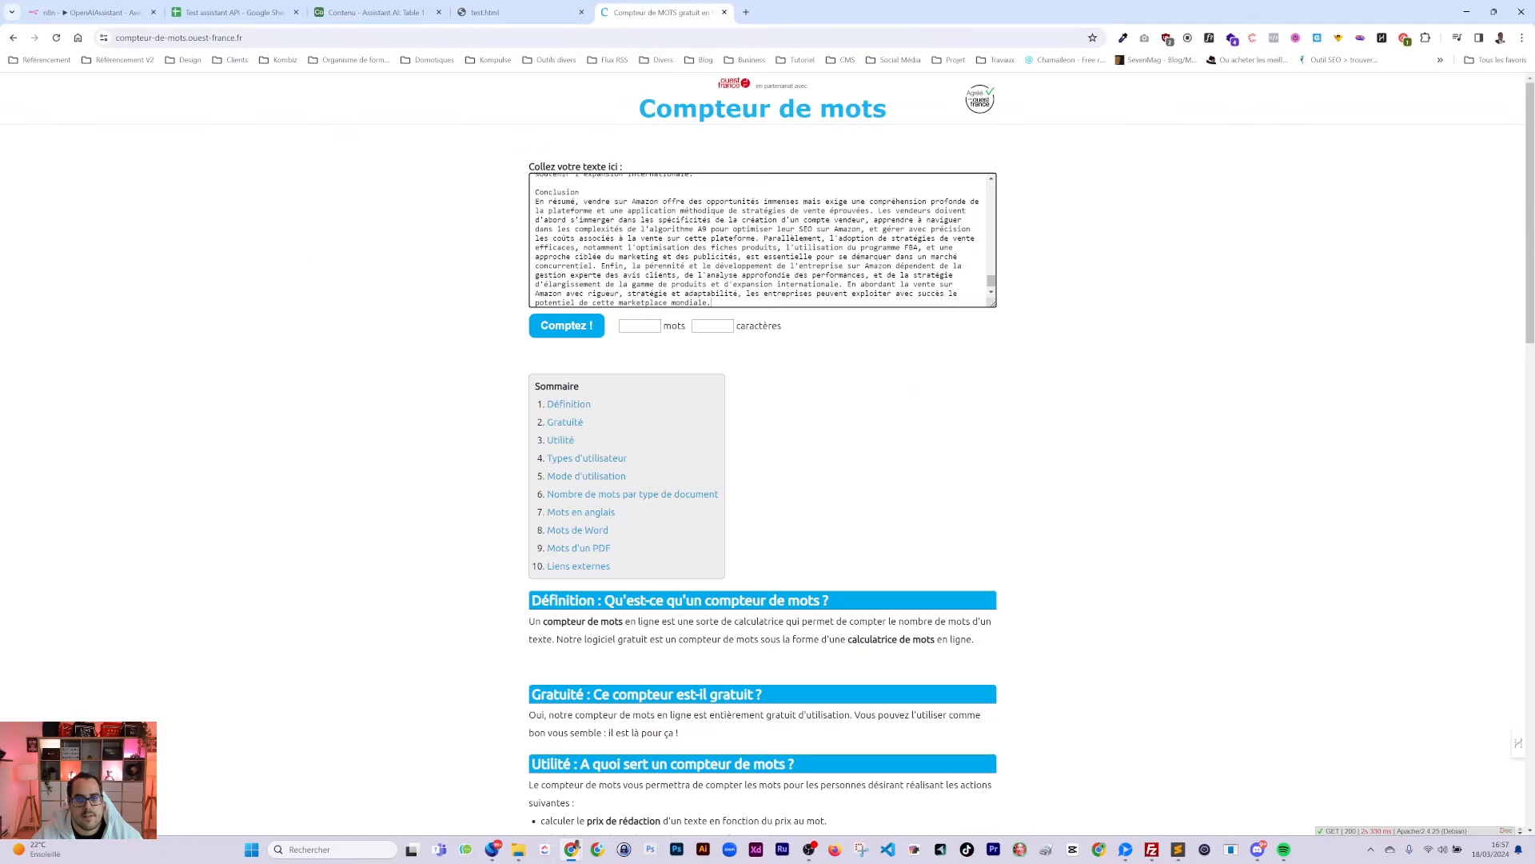
{"action": "left_click", "coordinate": [550, 326]}
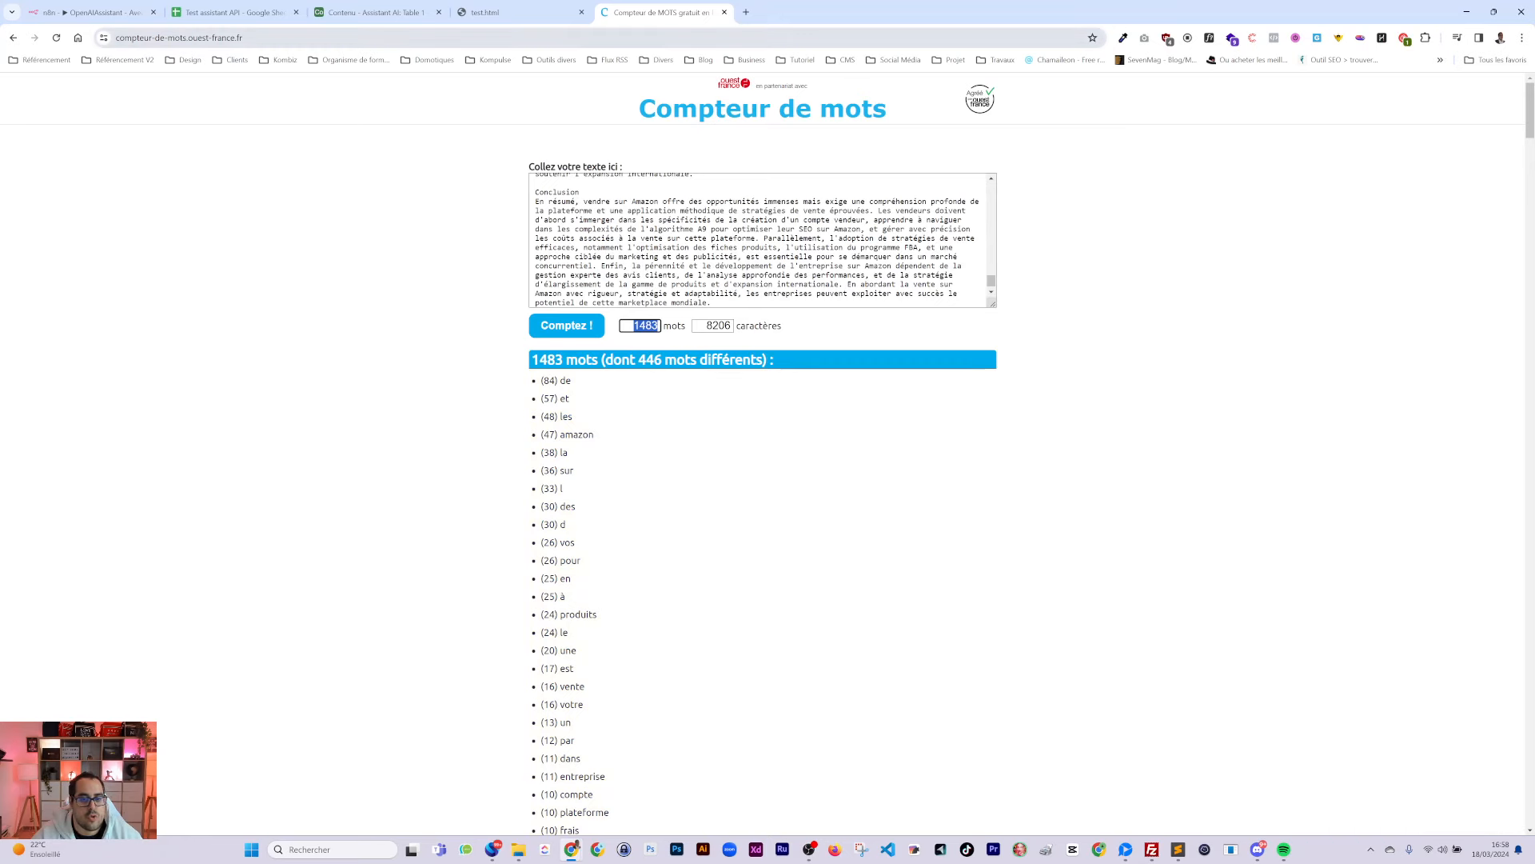
Return to the local HTML page and review the article's headings from the top
{"action": "left_click", "coordinate": [224, 14]}
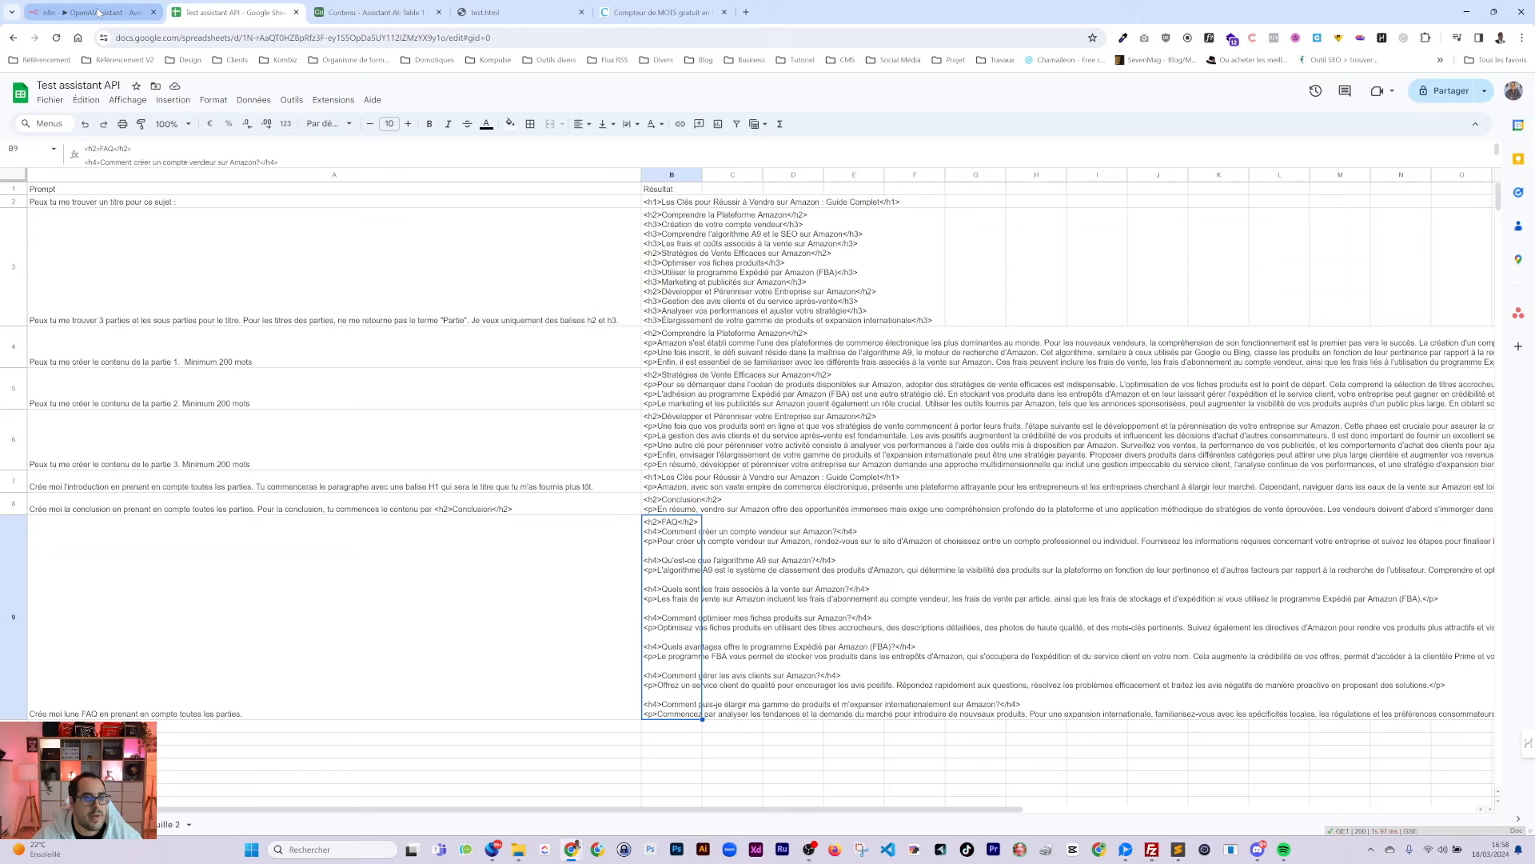
{"action": "left_click", "coordinate": [372, 13]}
{"action": "left_click", "coordinate": [490, 14]}
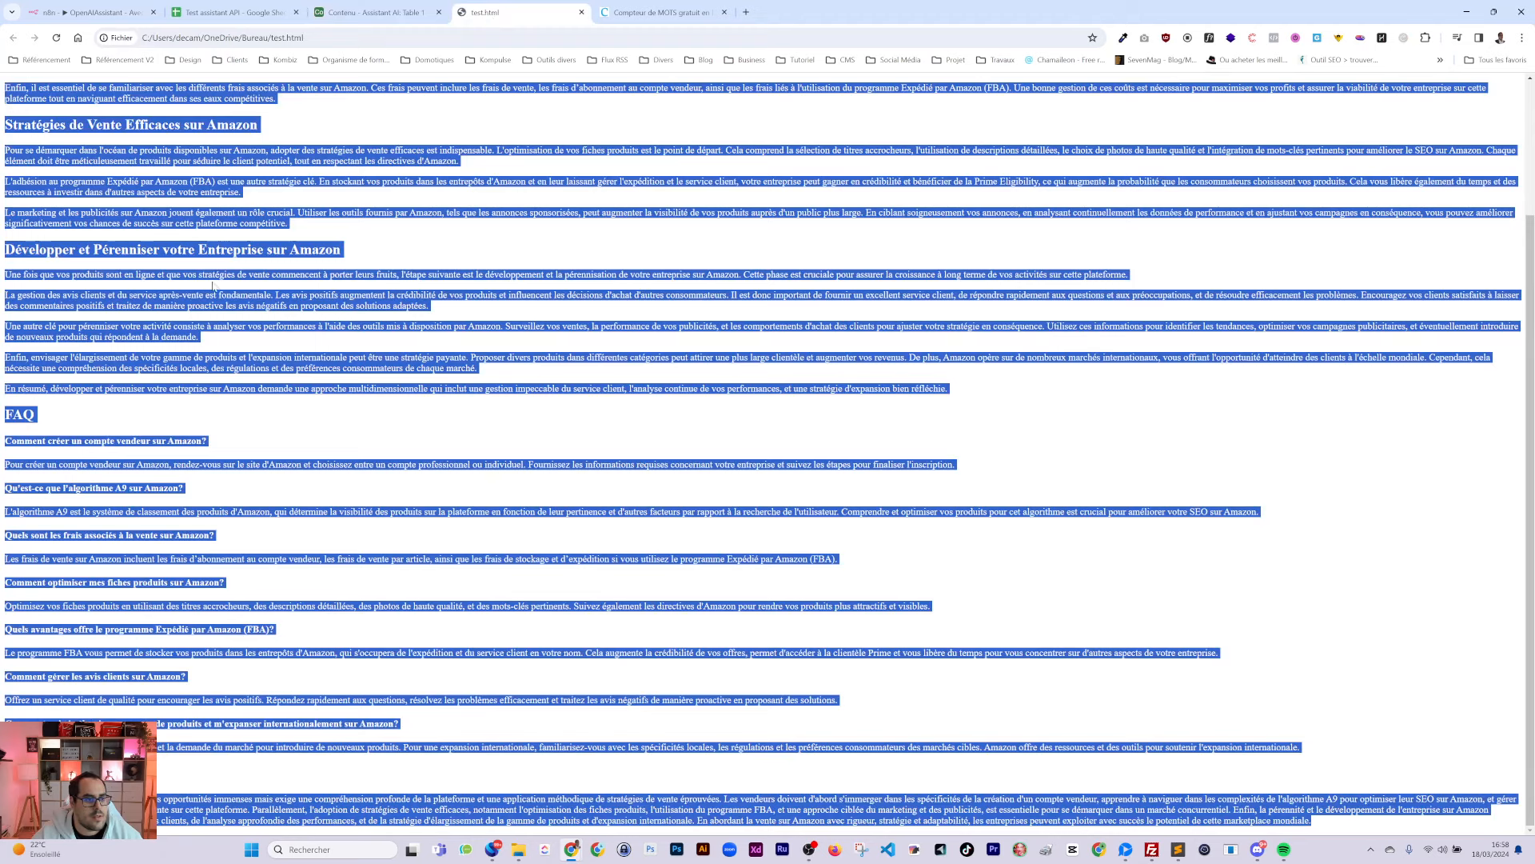
{"action": "left_click", "coordinate": [560, 424]}
{"action": "scroll", "coordinate": [560, 424], "scroll_direction": "up", "scroll_amount": 3}
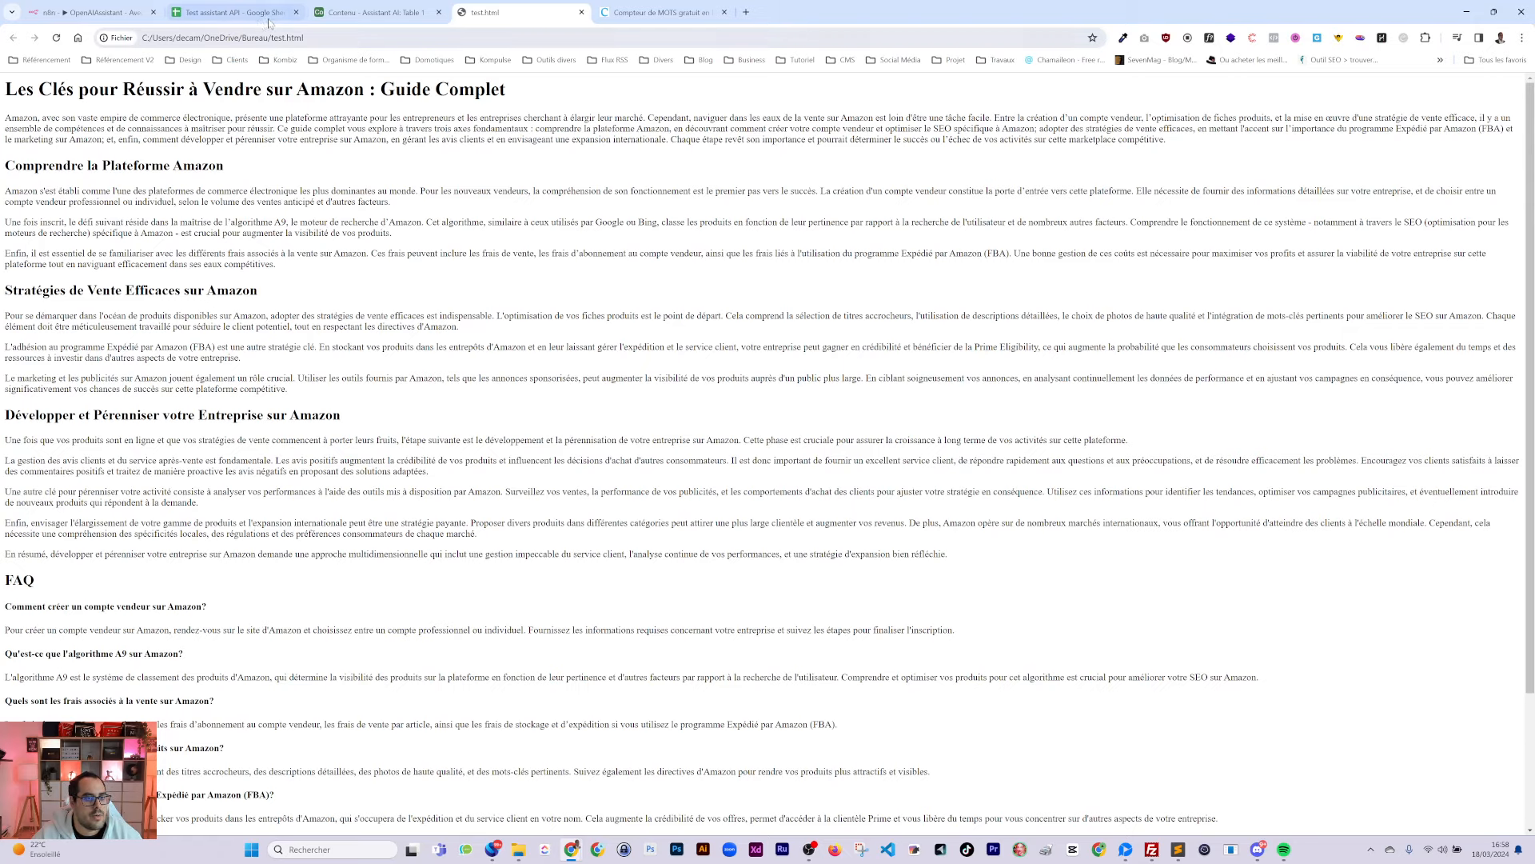
In the Test assistant API spreadsheet, insert "N'oublie pas de prendre en compte les h3." before "Minimum 200 mots" in prompt A4
{"action": "left_click", "coordinate": [231, 12]}
{"action": "left_click", "coordinate": [720, 382]}
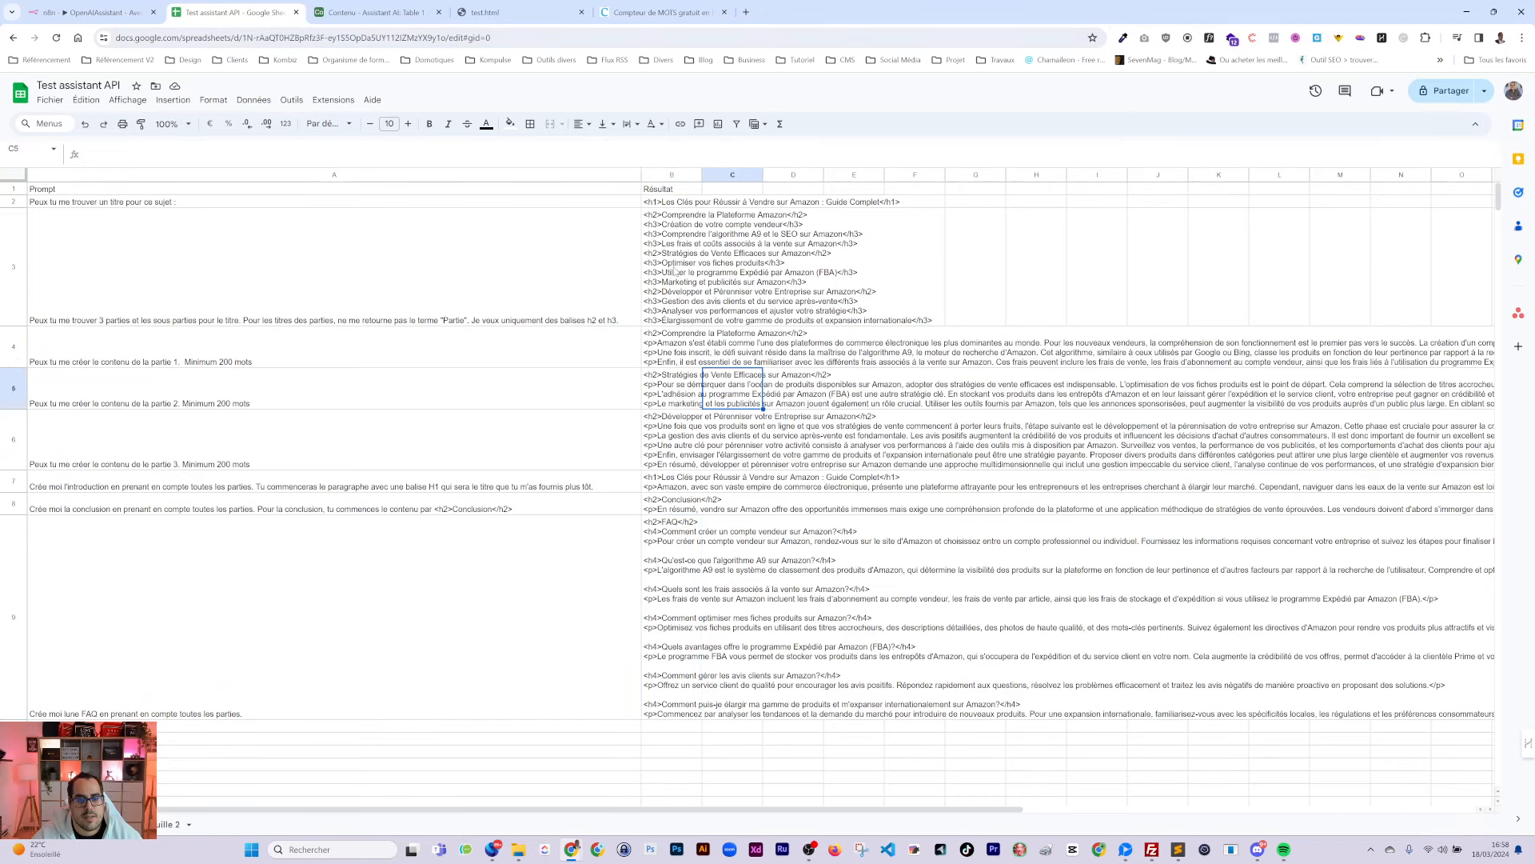
{"action": "left_click", "coordinate": [184, 358]}
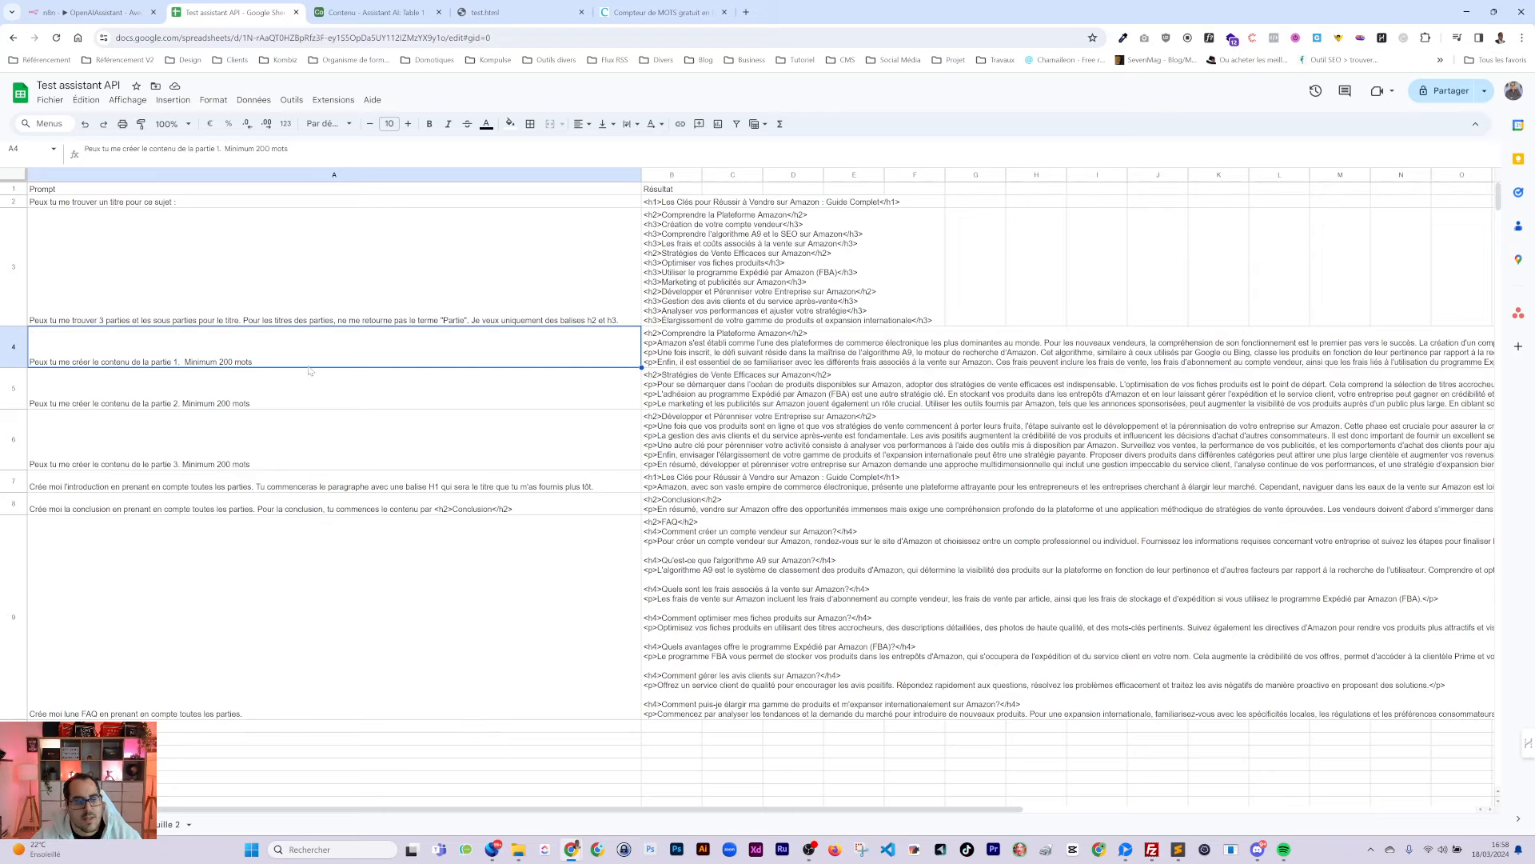
{"action": "double_click", "coordinate": [187, 350]}
{"action": "left_click", "coordinate": [181, 331]}
{"action": "type", "text": "N'oubli"}
{"action": "type", "text": "e pas de prend"}
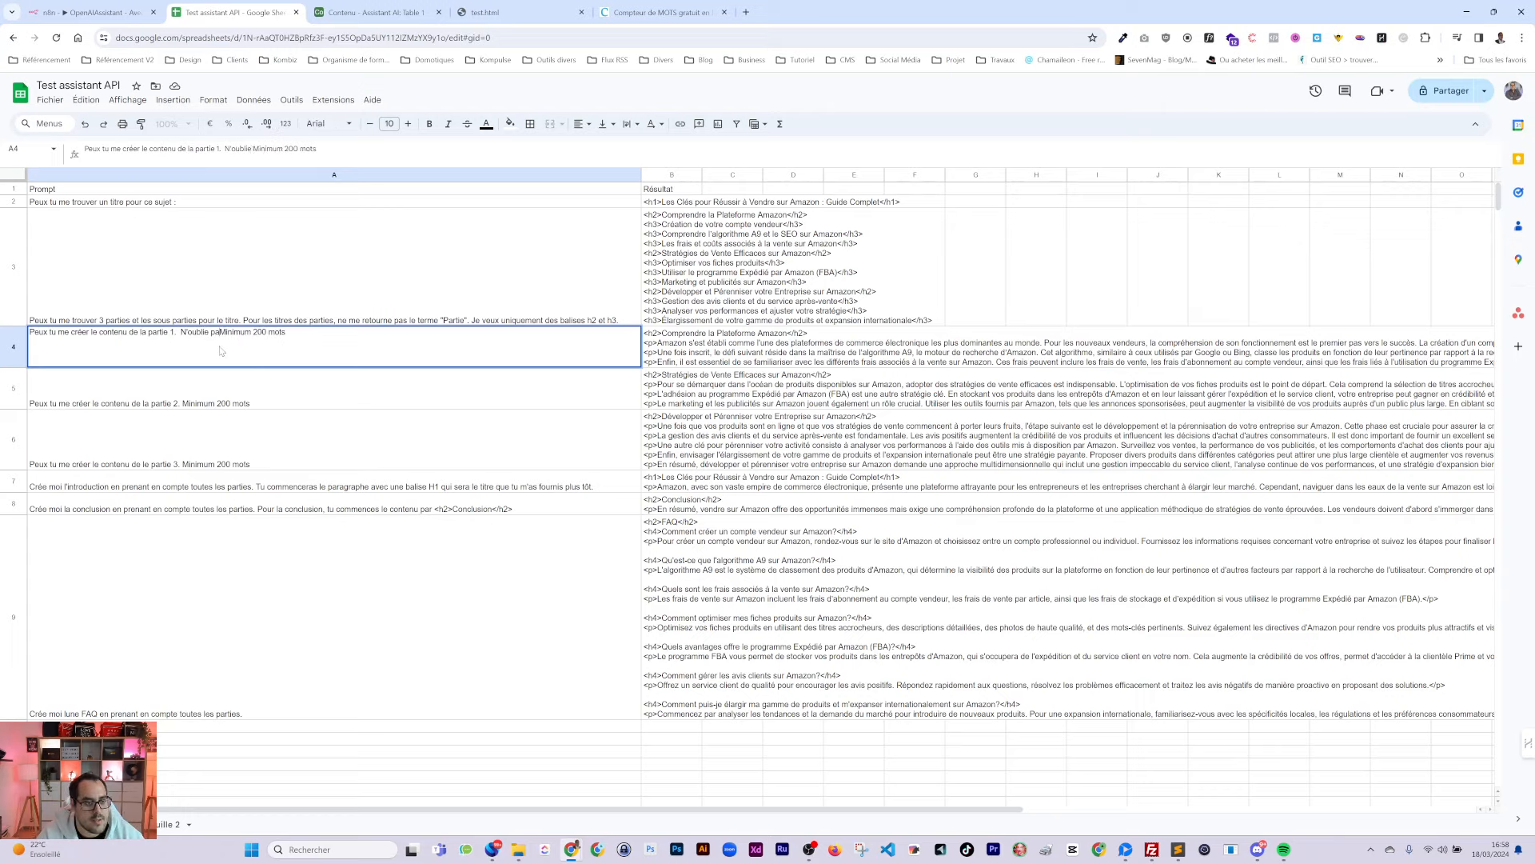
{"action": "type", "text": "re e"}
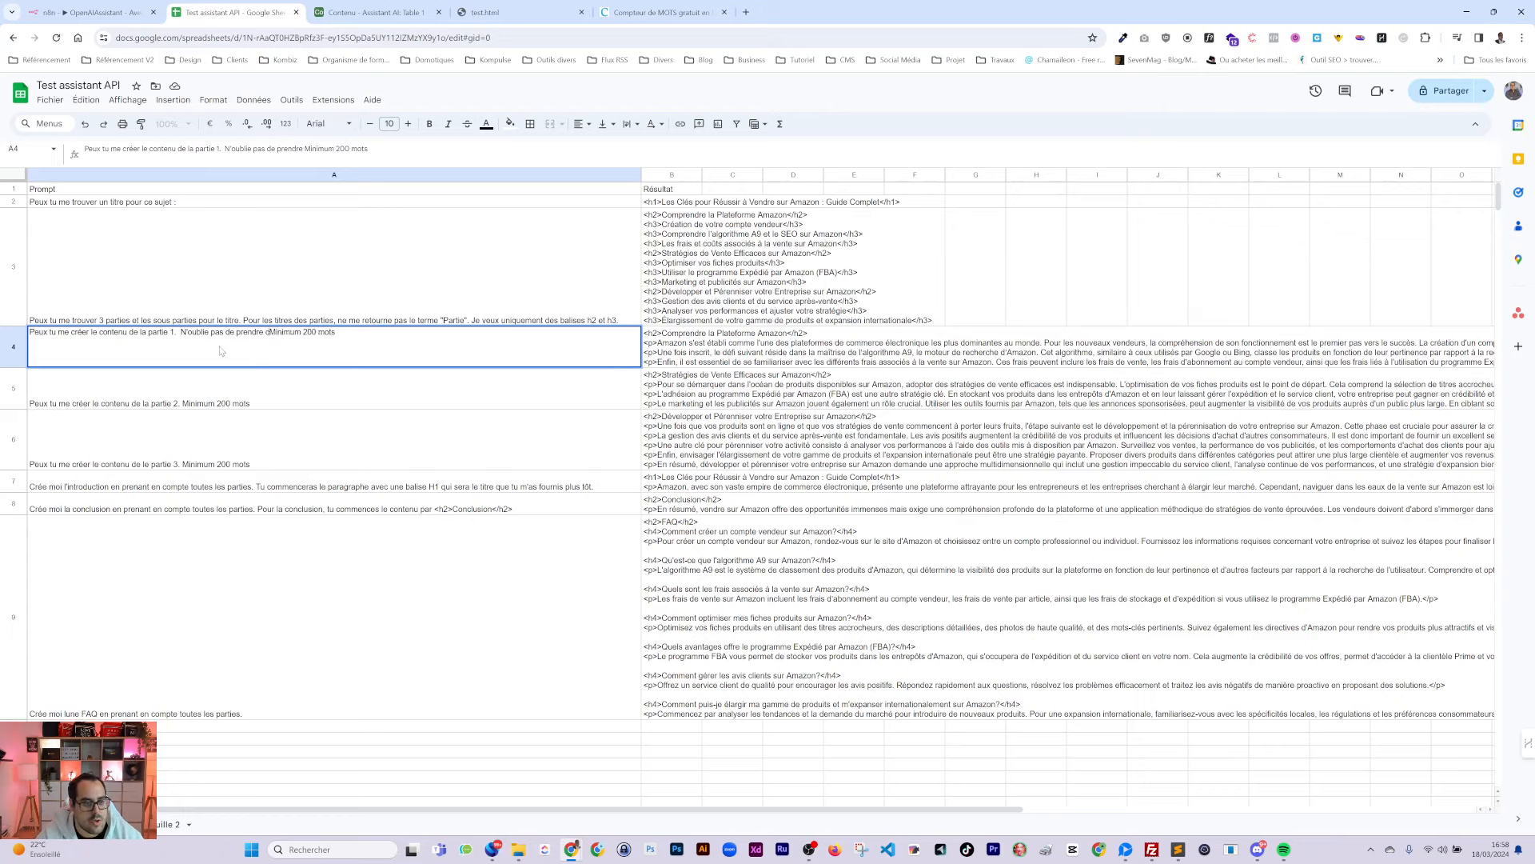
{"action": "type", "text": "n compte"}
{"action": "type", "text": " les "}
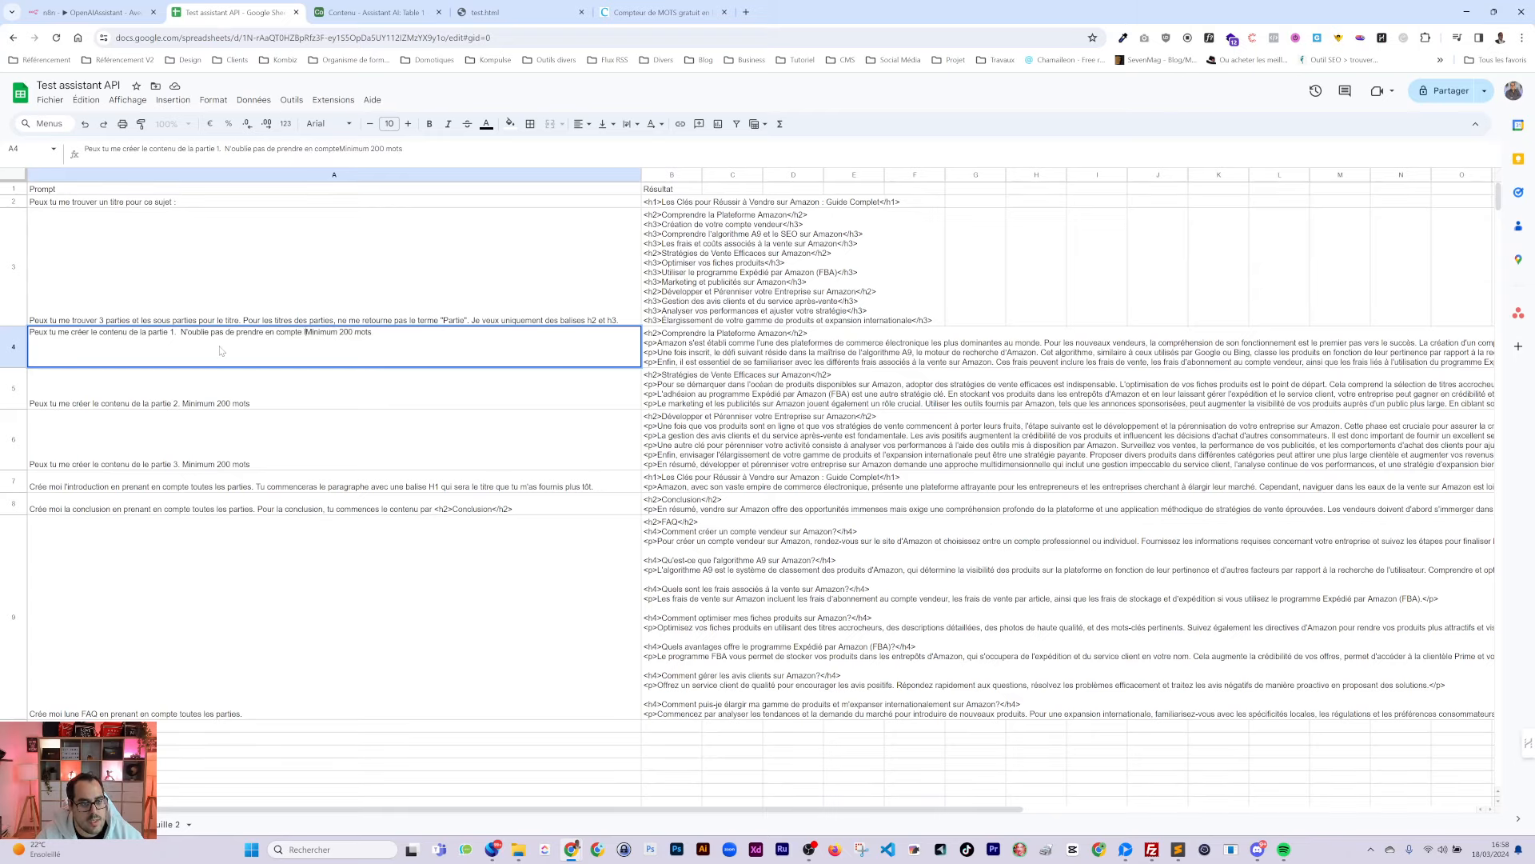
{"action": "type", "text": "h3."}
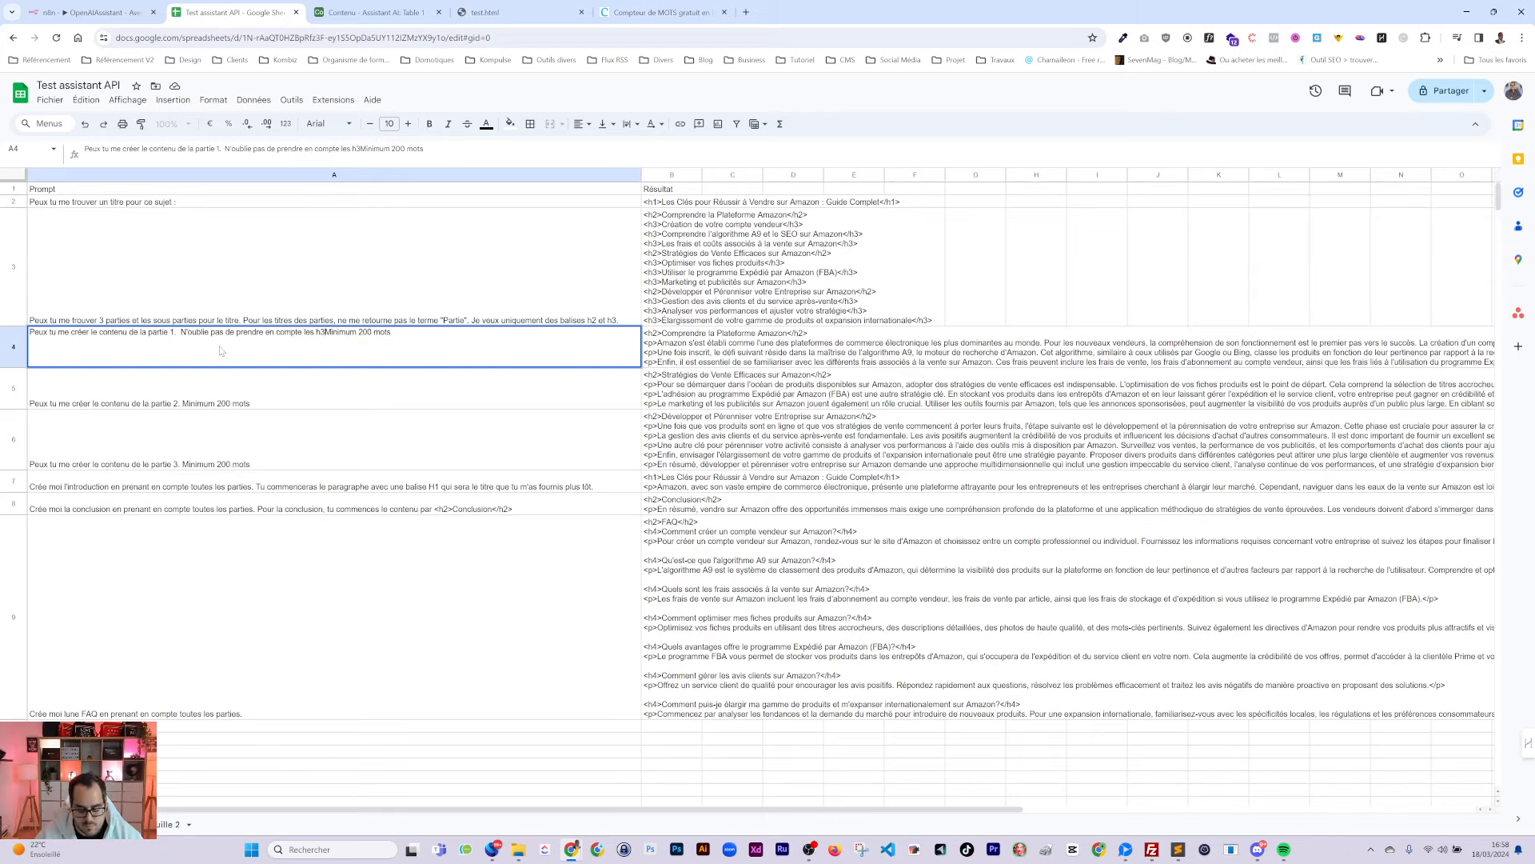
Copy the h3 instruction from A4 into the partie 2 and partie 3 prompts in A5 and A6, before "Minimum 200 mots"
{"action": "left_click_drag", "start_coordinate": [328, 332], "coordinate": [183, 331]}
{"action": "key", "text": "ctrl+c"}
{"action": "double_click", "coordinate": [184, 405]}
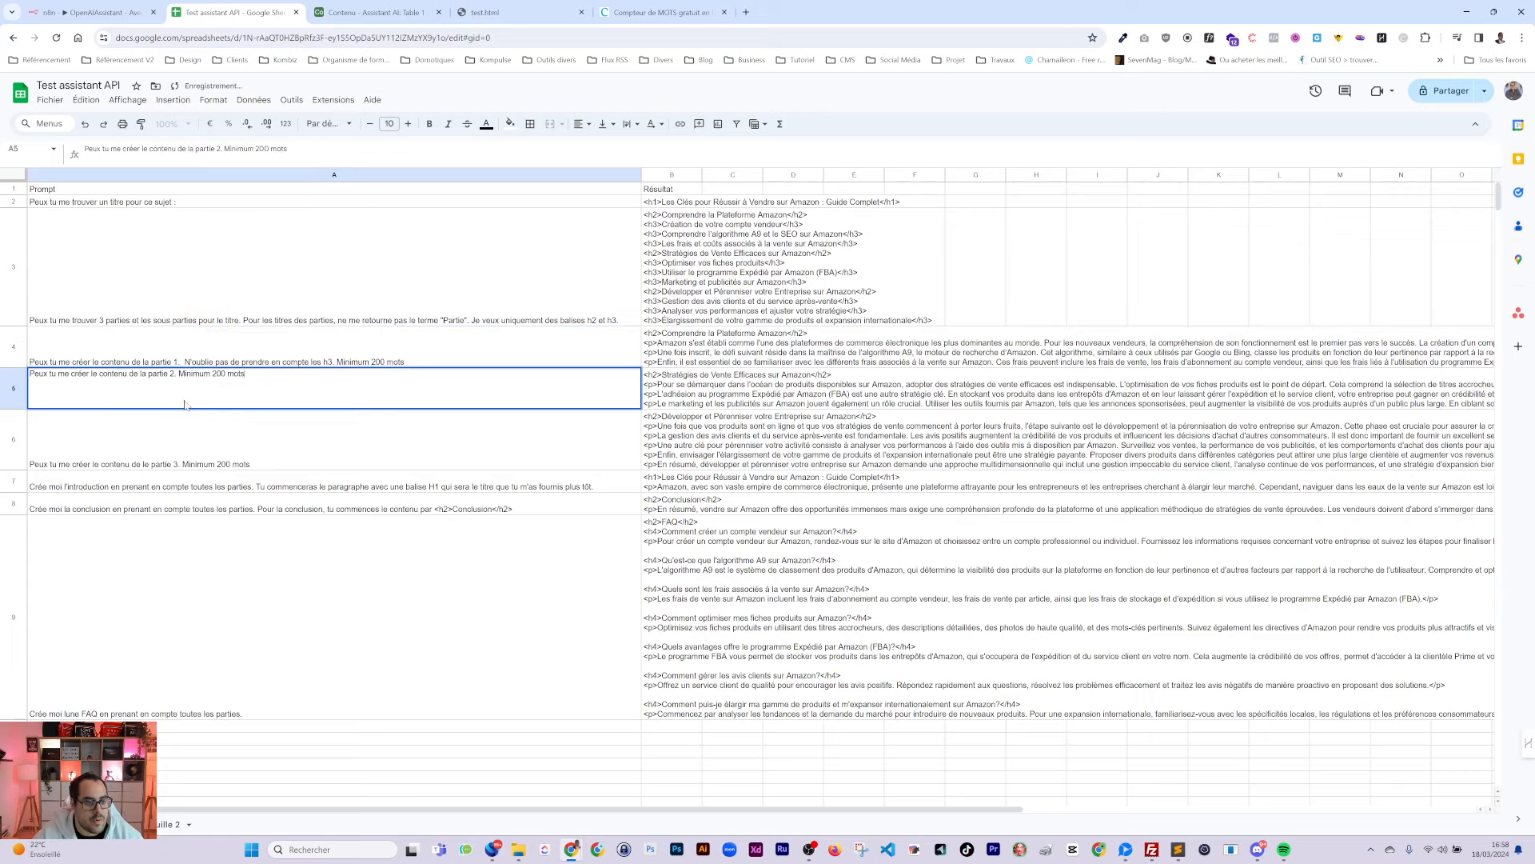
{"action": "key", "text": "ctrl+v"}
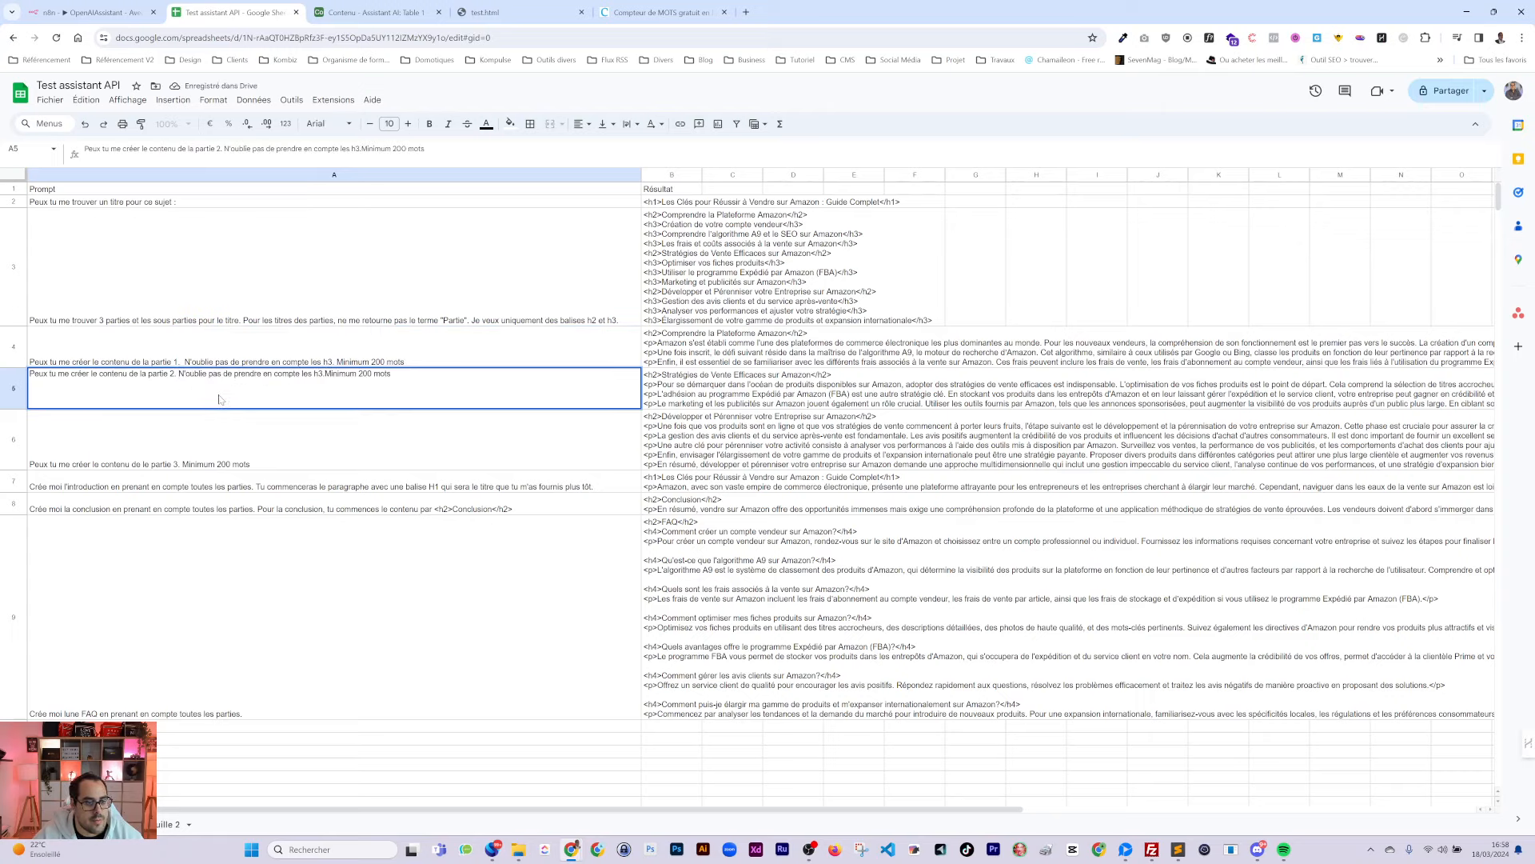
{"action": "type", "text": "."}
{"action": "double_click", "coordinate": [181, 464]}
{"action": "key", "text": "ctrl+v"}
{"action": "type", "text": "."}
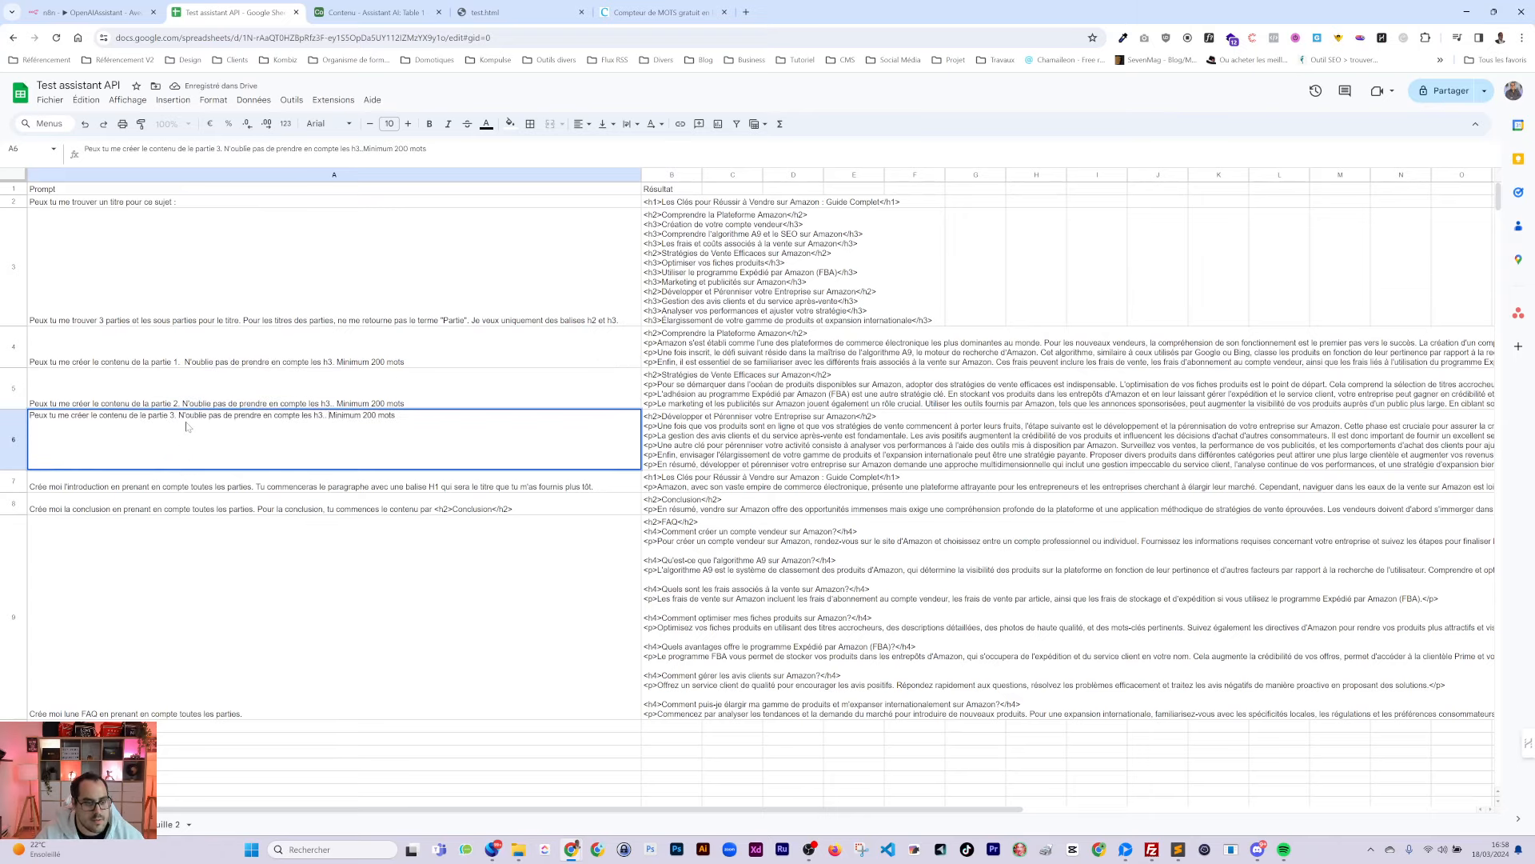
Remove the extra space before "N'oublie" in the partie 1 prompt in A4
{"action": "double_click", "coordinate": [191, 364]}
{"action": "key", "text": "BackSpace"}
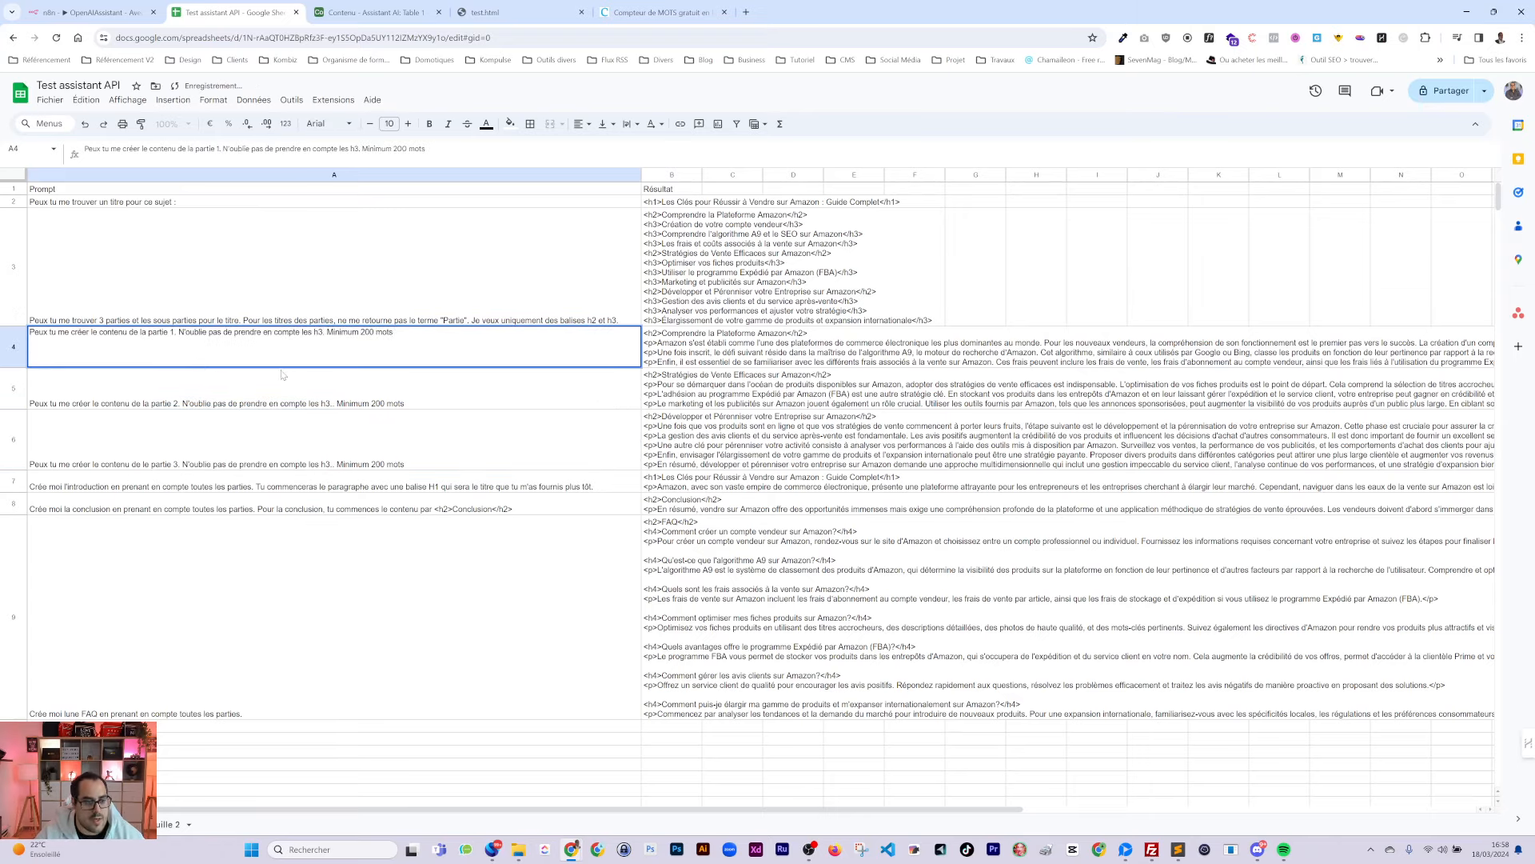
{"action": "left_click", "coordinate": [480, 506]}
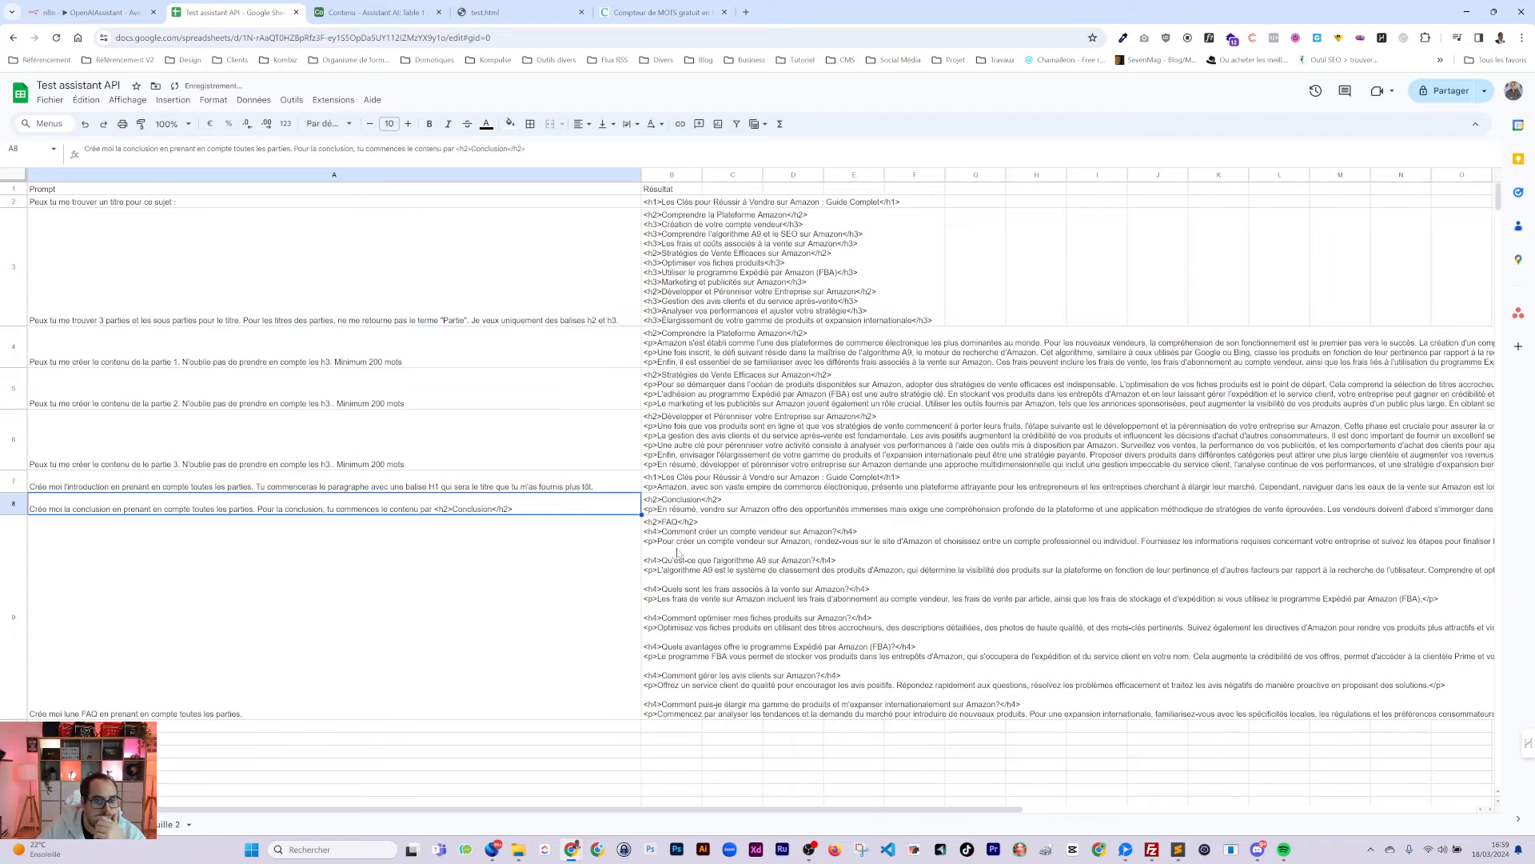
Open the Chat Memory Manager node in the n8n workflow and compare its output for runs 1, 2 and 3 of 8
{"action": "left_click", "coordinate": [112, 13]}
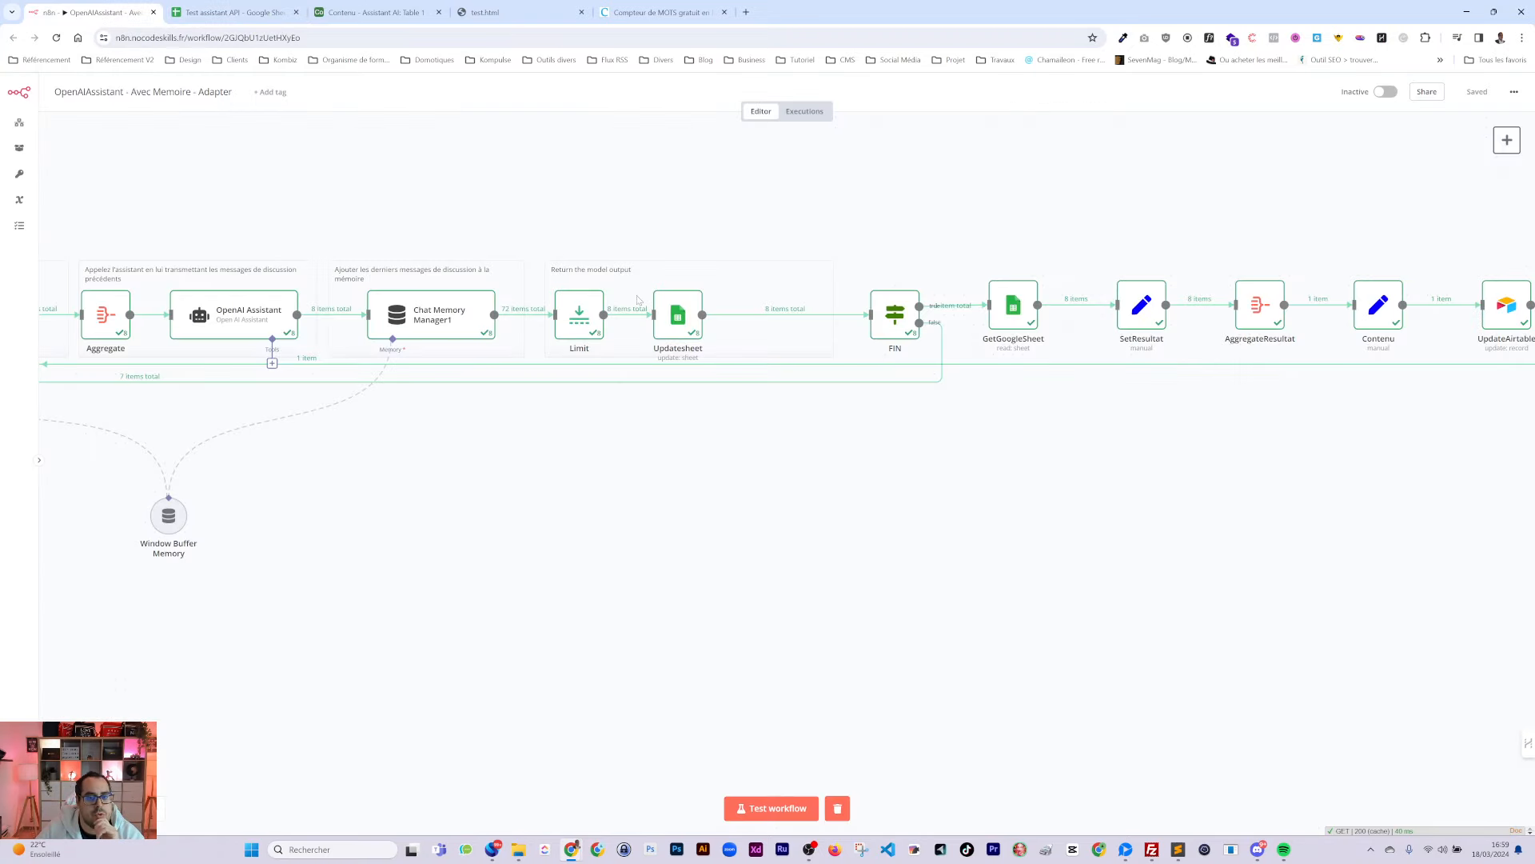
{"action": "left_click_drag", "start_coordinate": [1110, 476], "coordinate": [719, 494]}
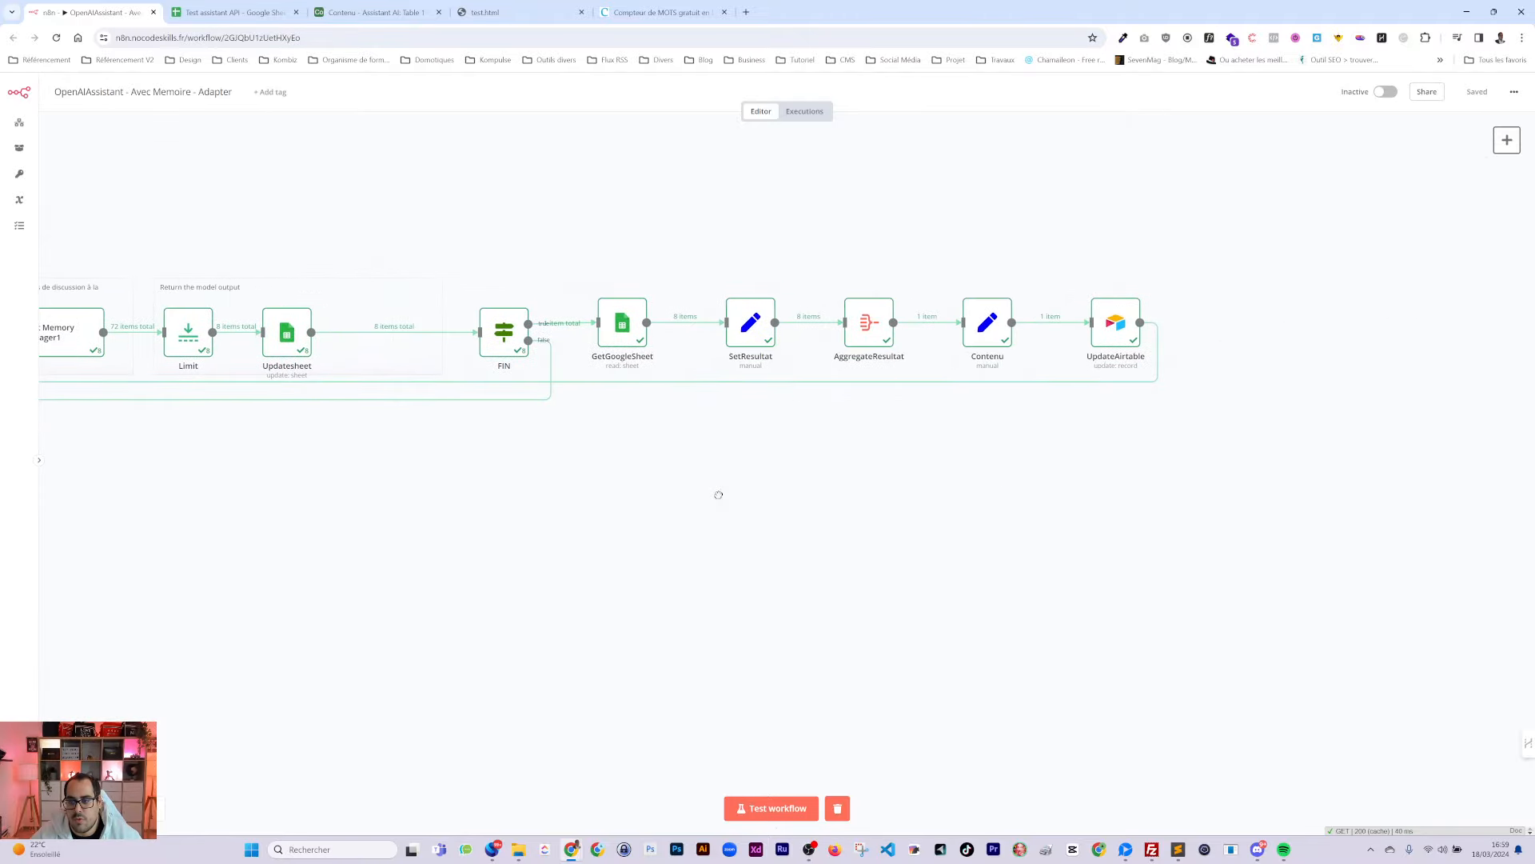
{"action": "scroll", "coordinate": [815, 468], "scroll_direction": "left", "scroll_amount": 10}
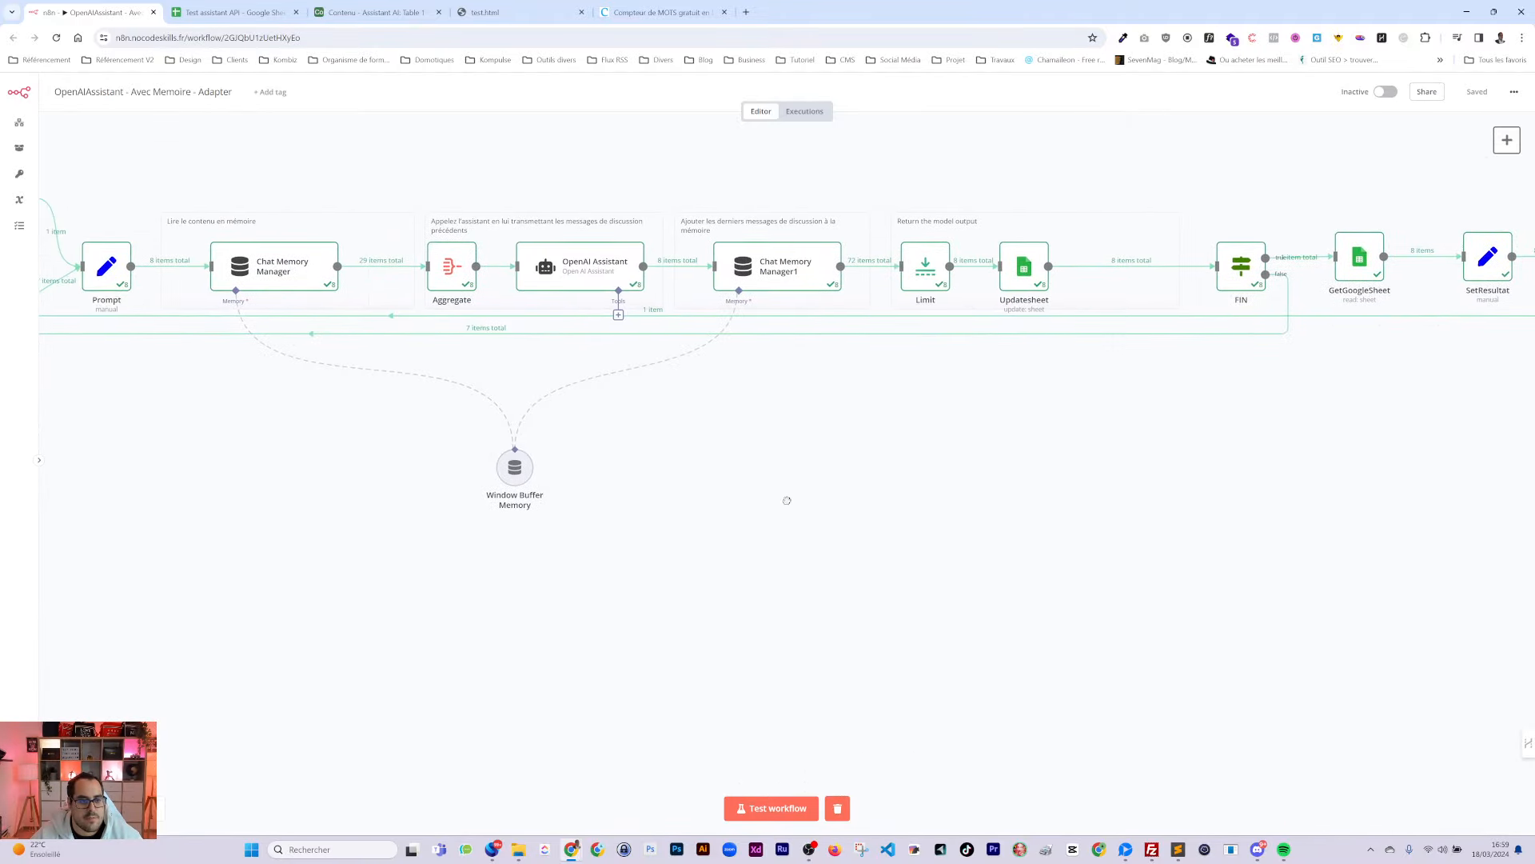
{"action": "double_click", "coordinate": [436, 278]}
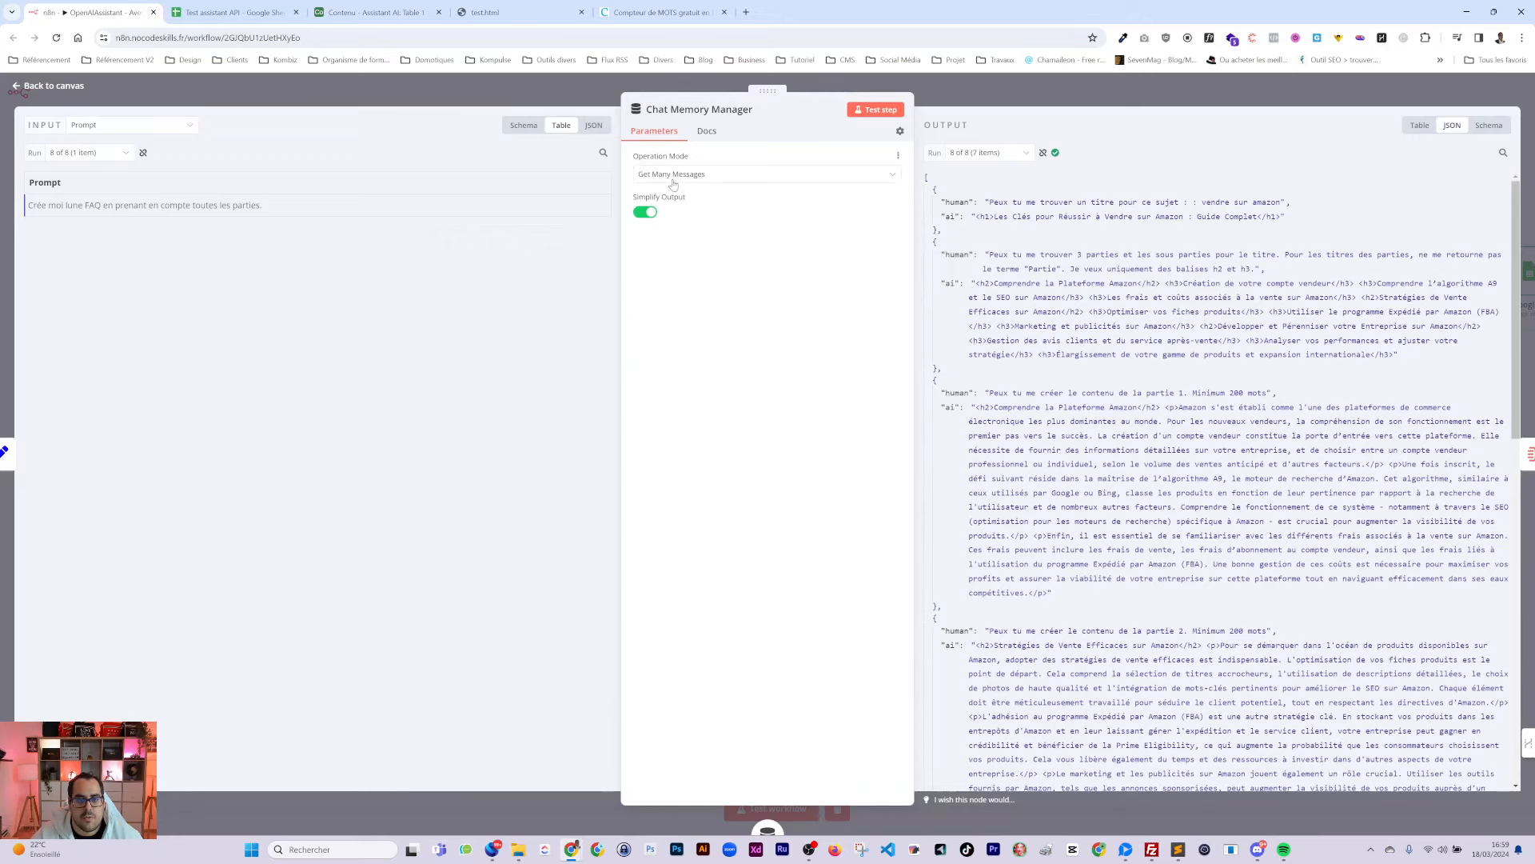
{"action": "left_click", "coordinate": [989, 153]}
{"action": "left_click", "coordinate": [984, 182]}
{"action": "left_click", "coordinate": [990, 153]}
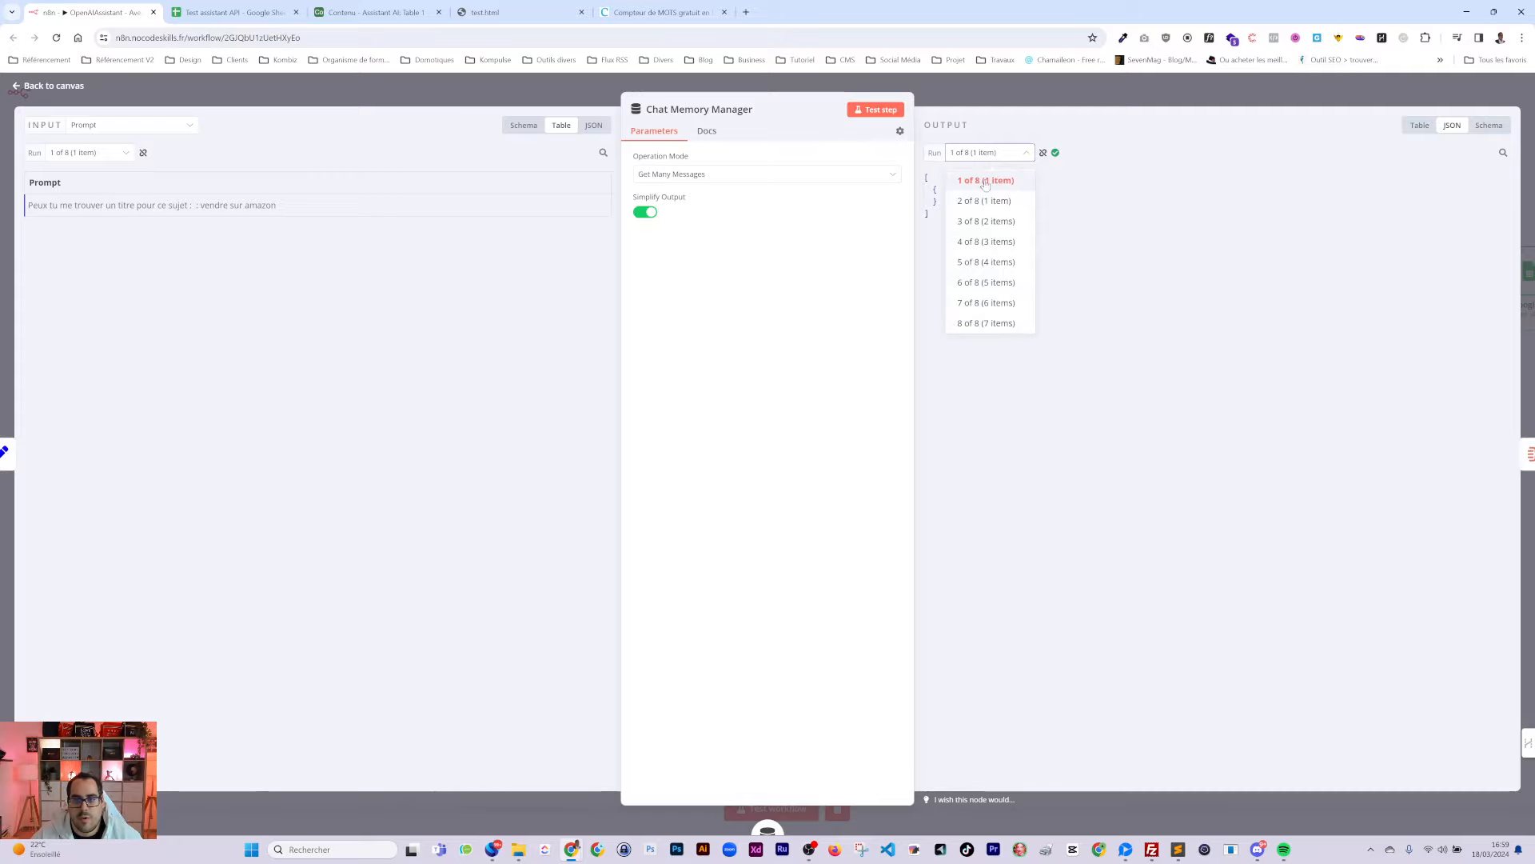
{"action": "left_click", "coordinate": [981, 203]}
{"action": "left_click", "coordinate": [989, 153]}
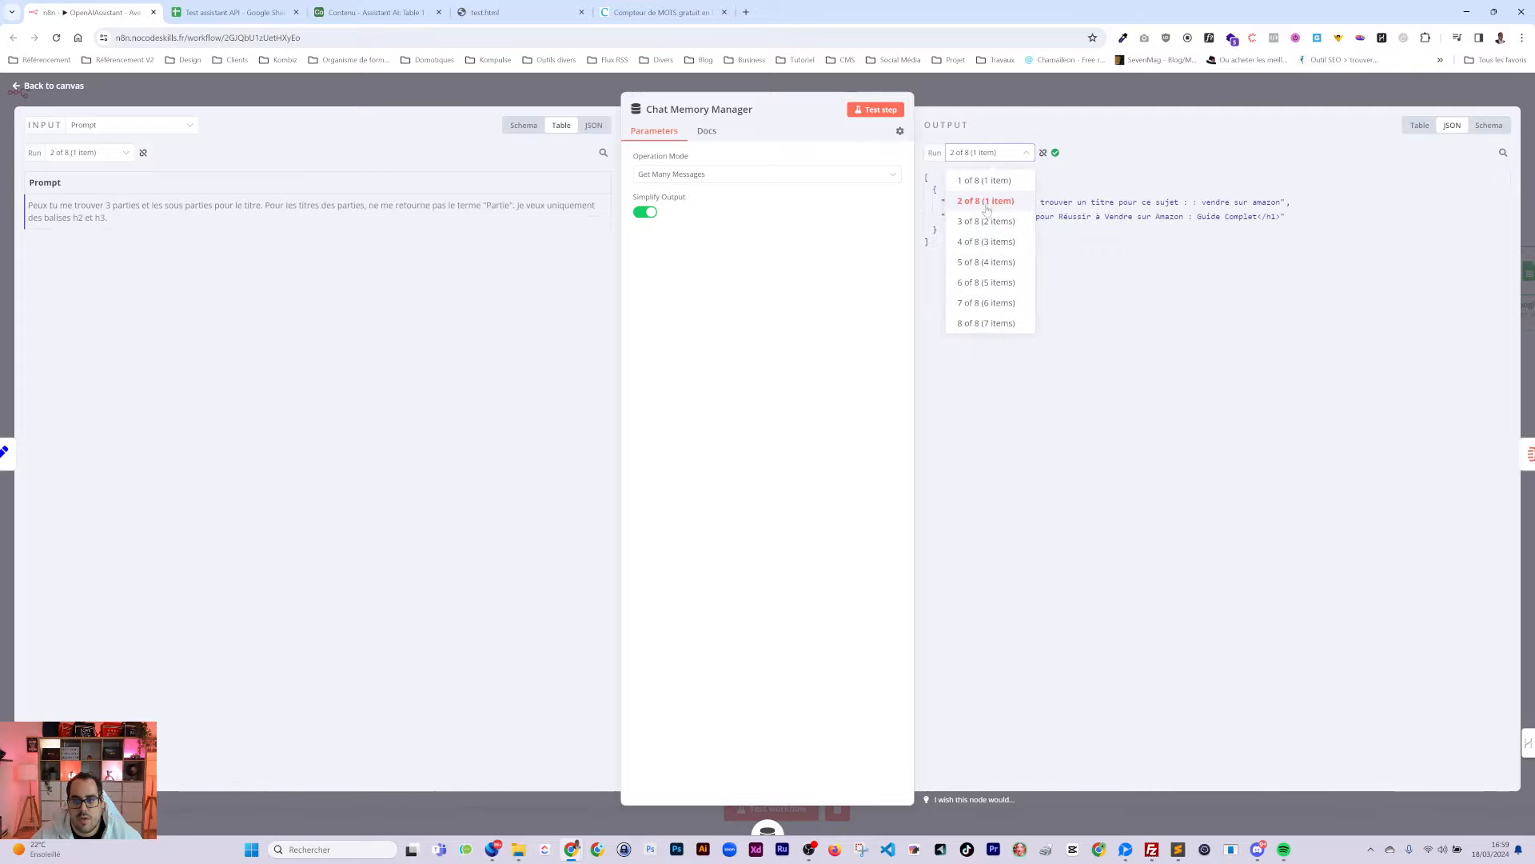
{"action": "left_click", "coordinate": [988, 224]}
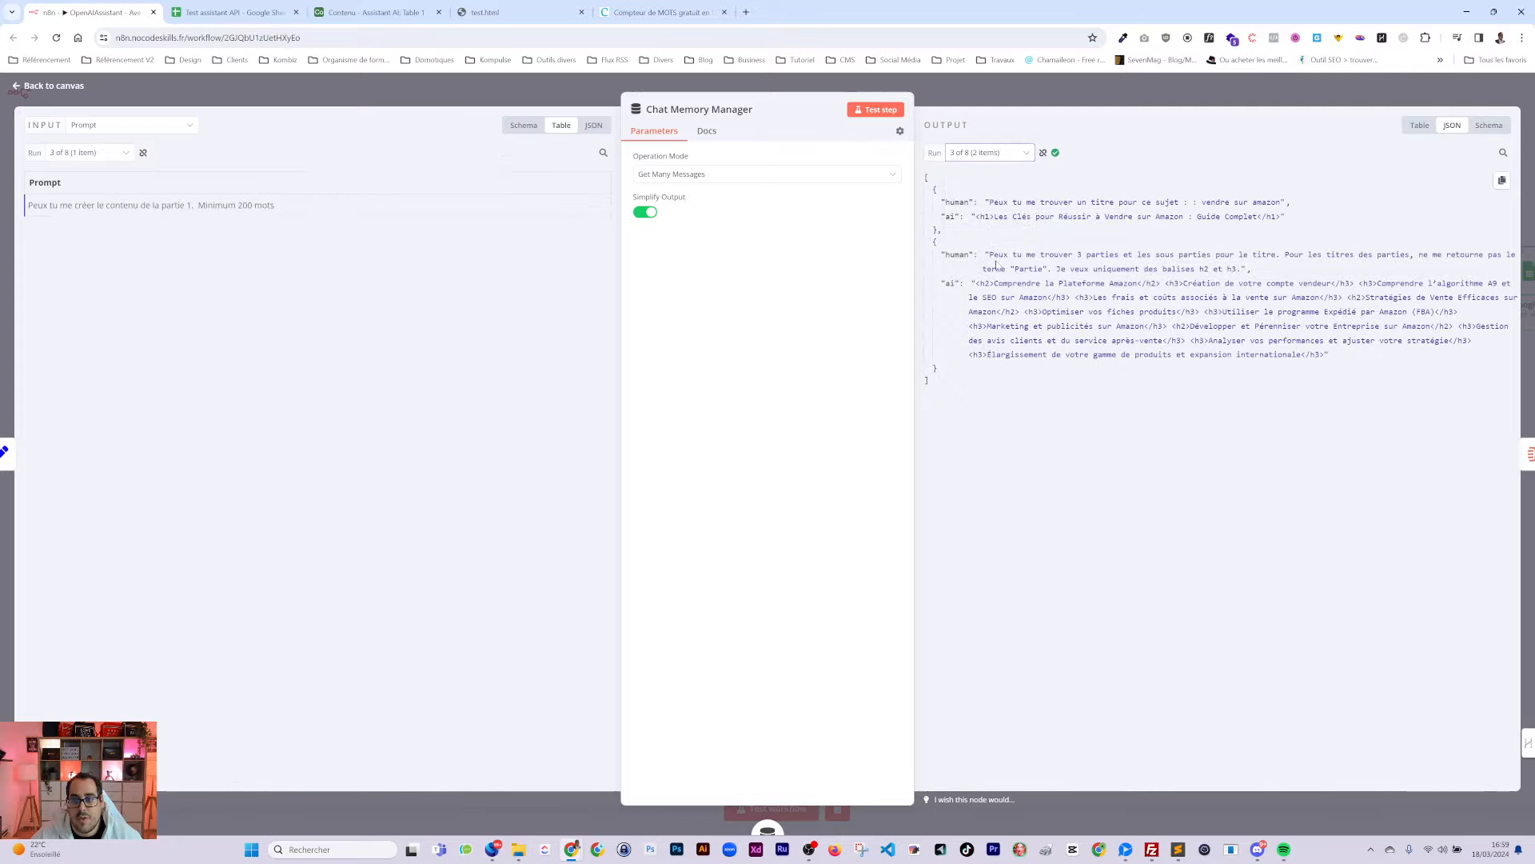
Read the Chat Memory Manager's output for run 8 of 8, and inspect the combined messages in the Aggregate node
{"action": "left_click", "coordinate": [989, 153]}
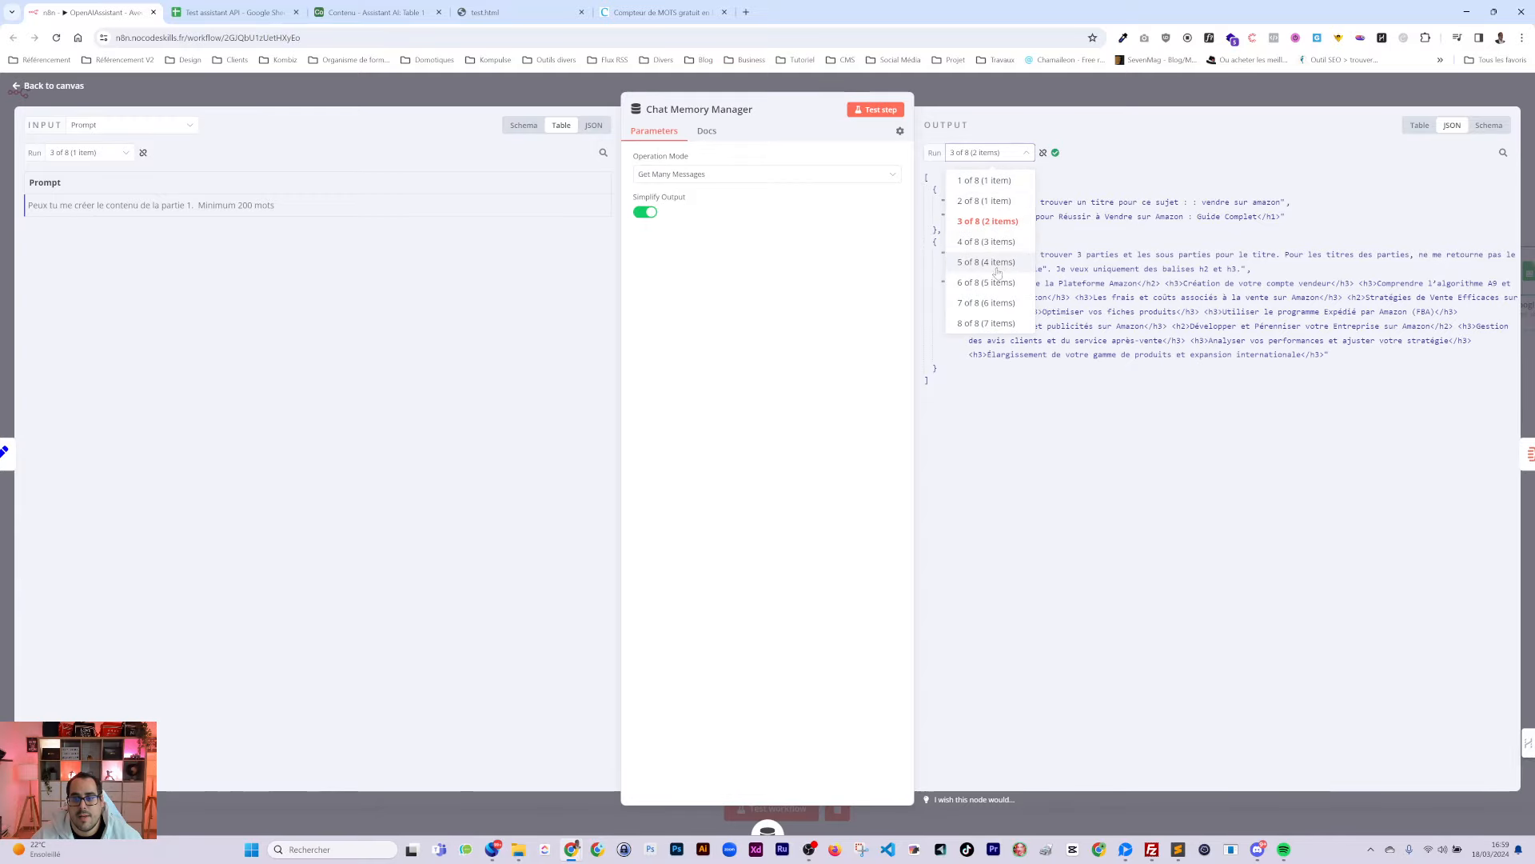
{"action": "left_click", "coordinate": [988, 327]}
{"action": "scroll", "coordinate": [1216, 480], "scroll_direction": "down", "scroll_amount": 15}
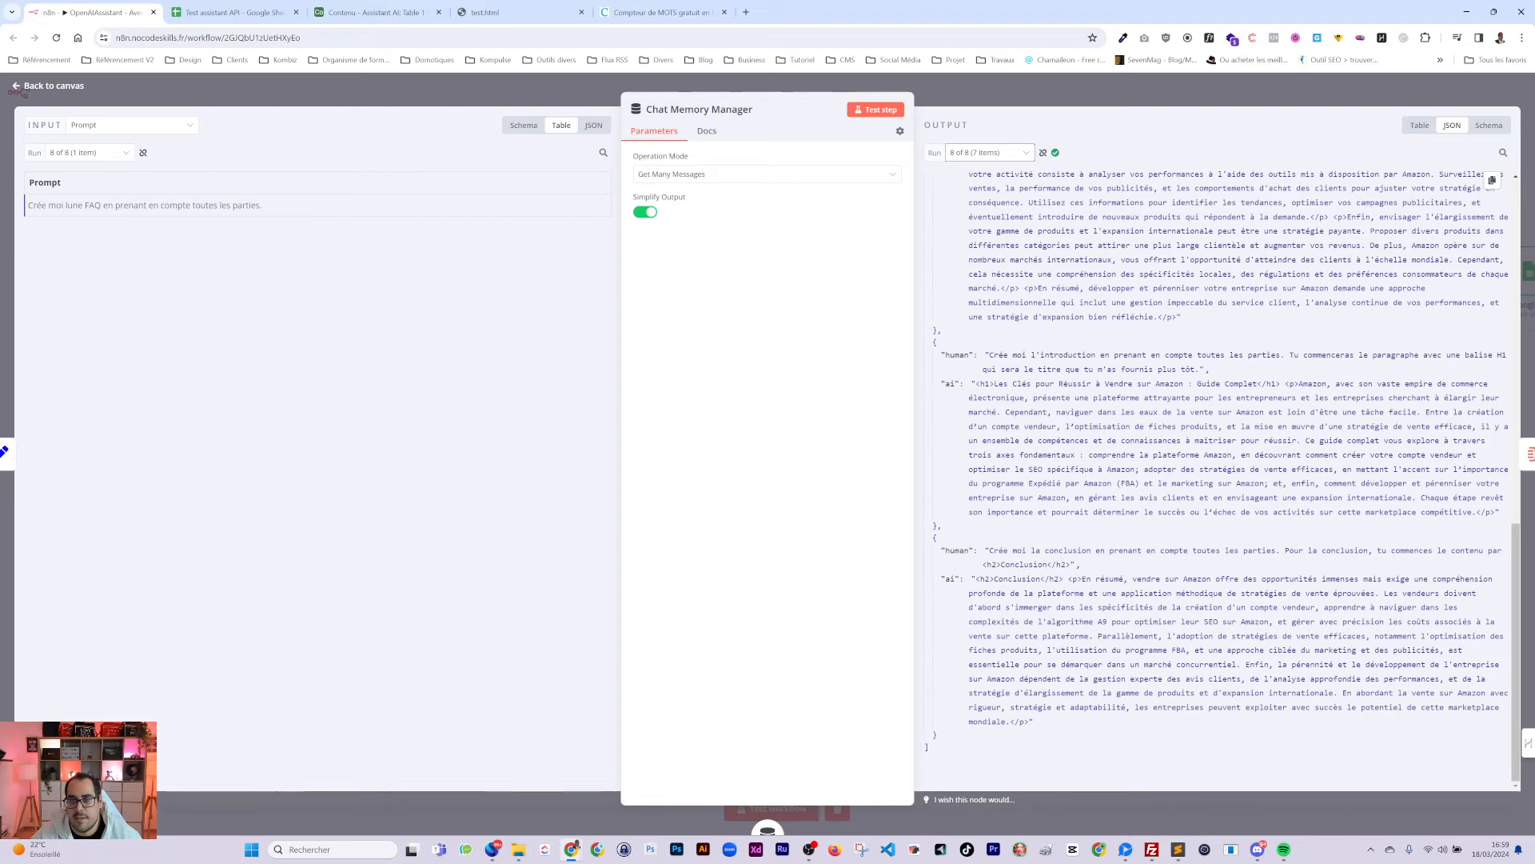
{"action": "left_click", "coordinate": [1112, 98]}
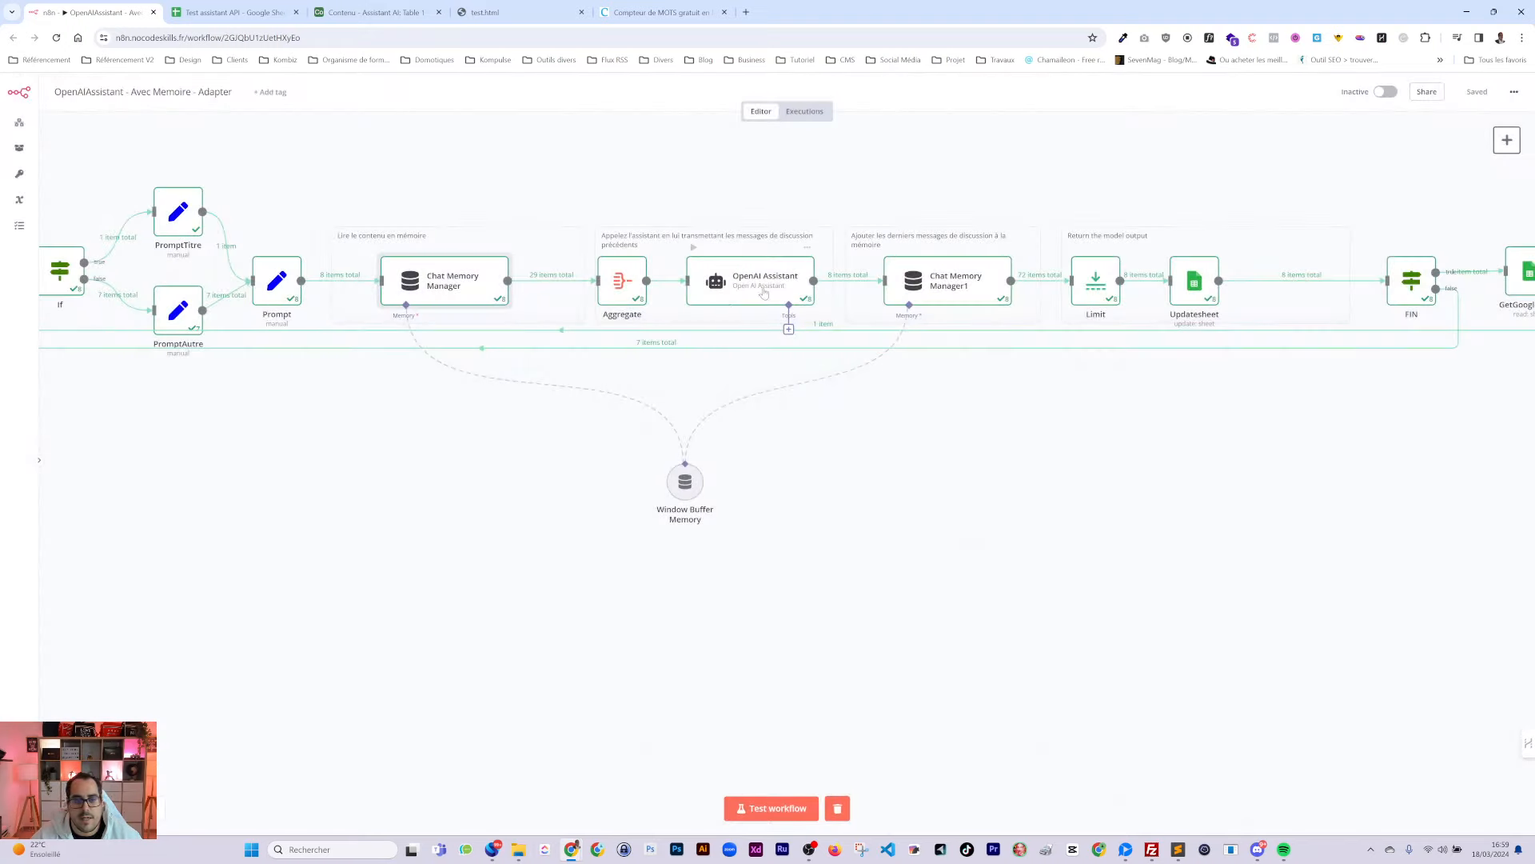
{"action": "double_click", "coordinate": [632, 281]}
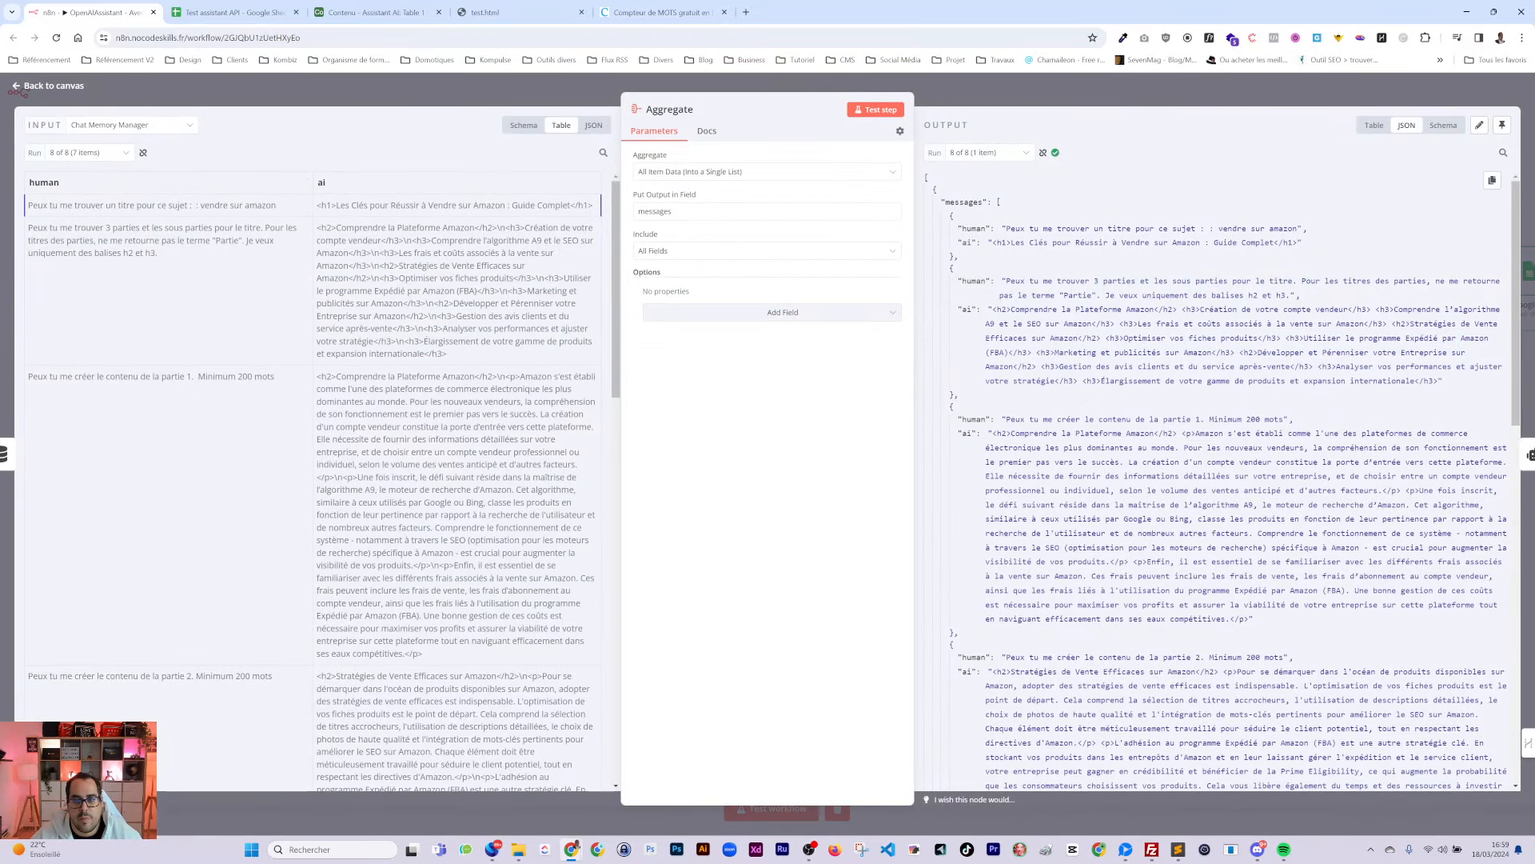
{"action": "key", "text": "Escape"}
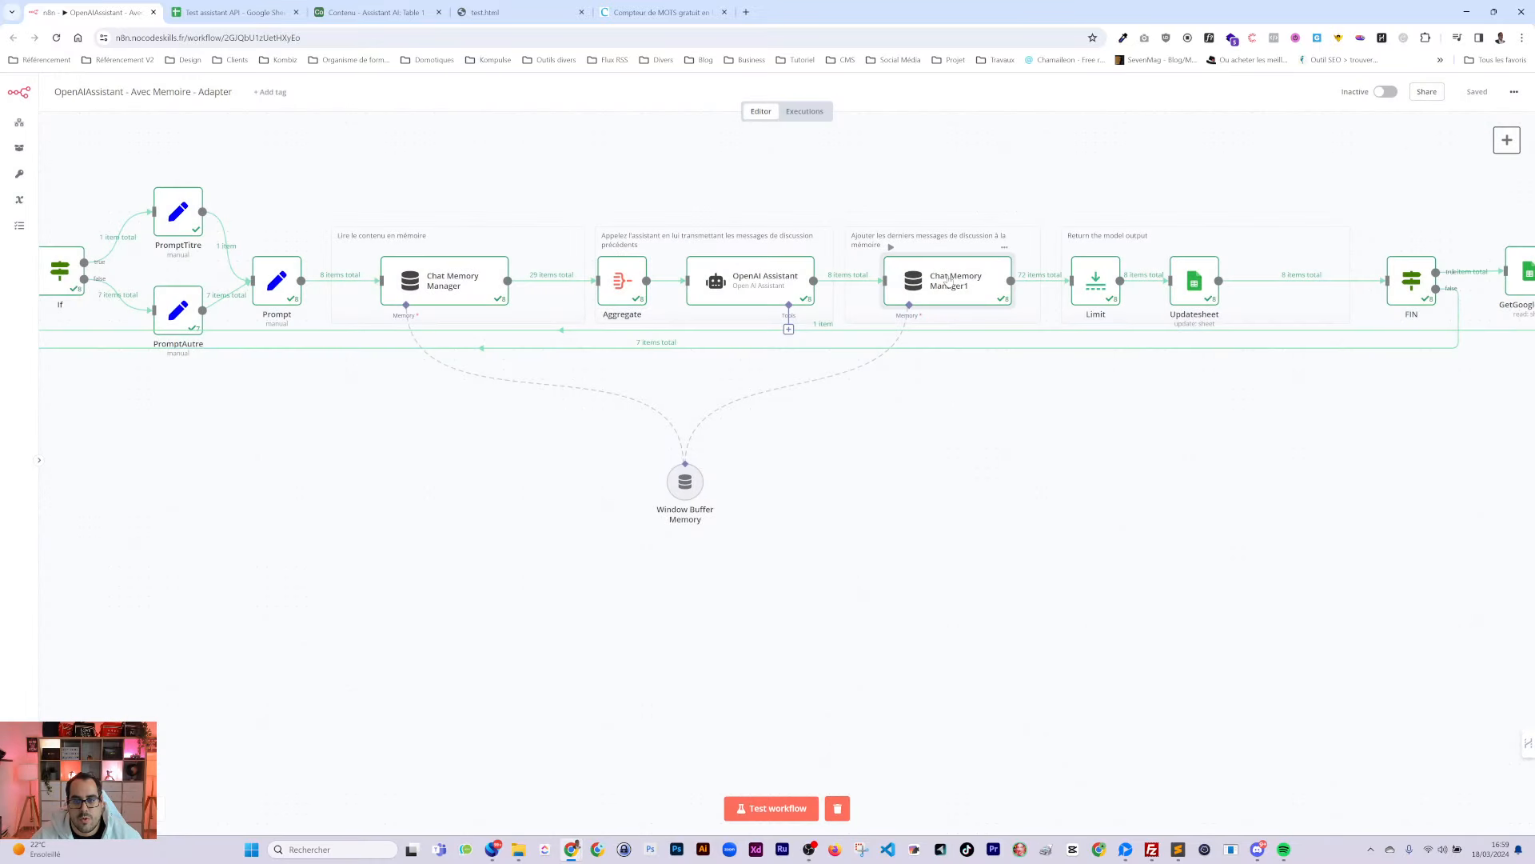
Check the Chat Memory Manager1 node, and examine the OpenAI Assistant node's full Text expression and its result from previous conversation to current message
{"action": "double_click", "coordinate": [947, 280]}
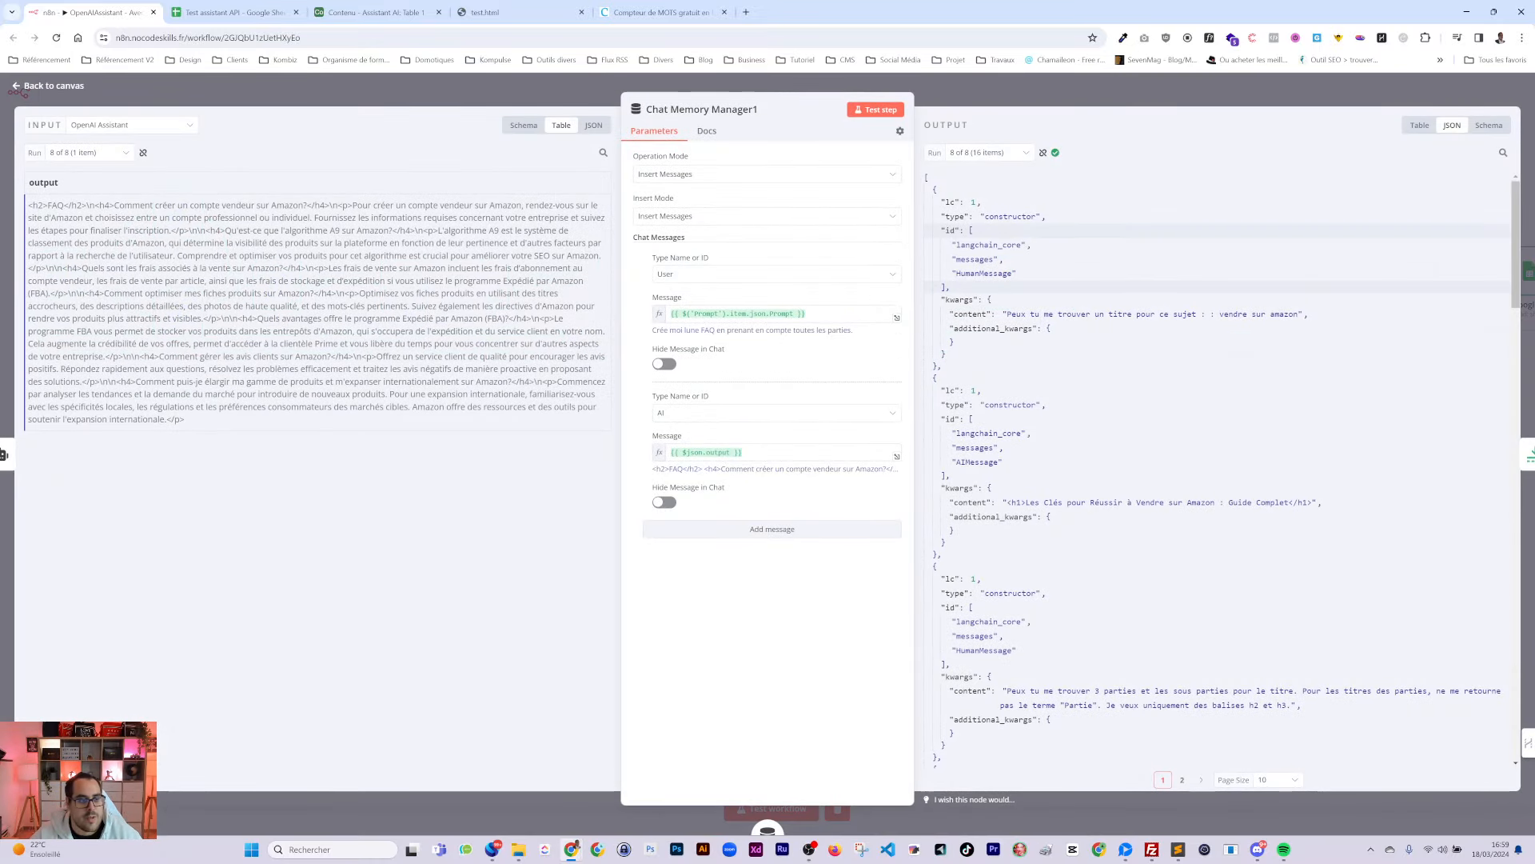
{"action": "left_click", "coordinate": [997, 103]}
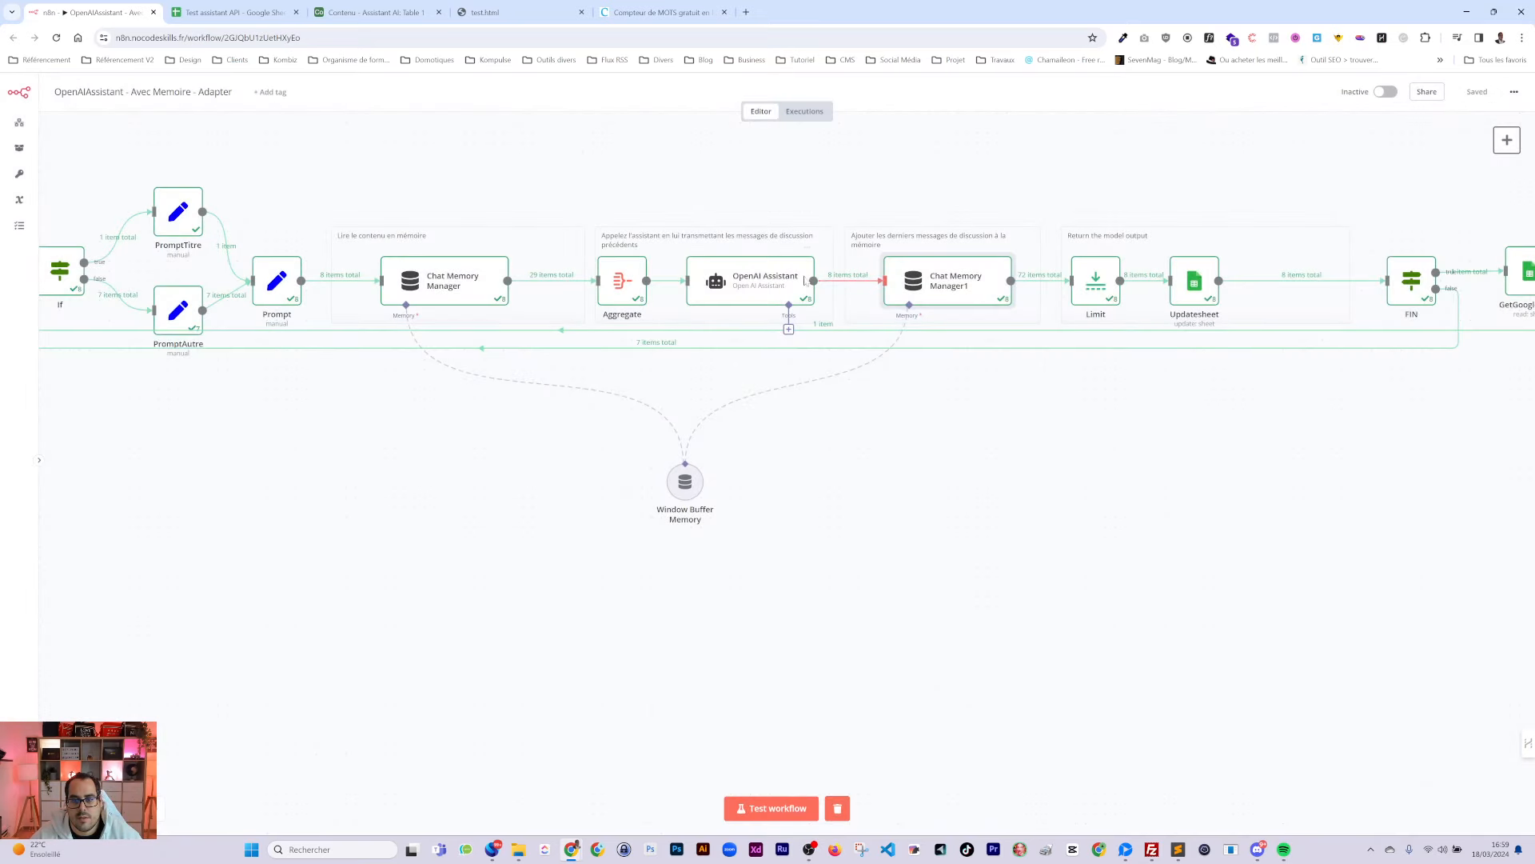
{"action": "double_click", "coordinate": [774, 280]}
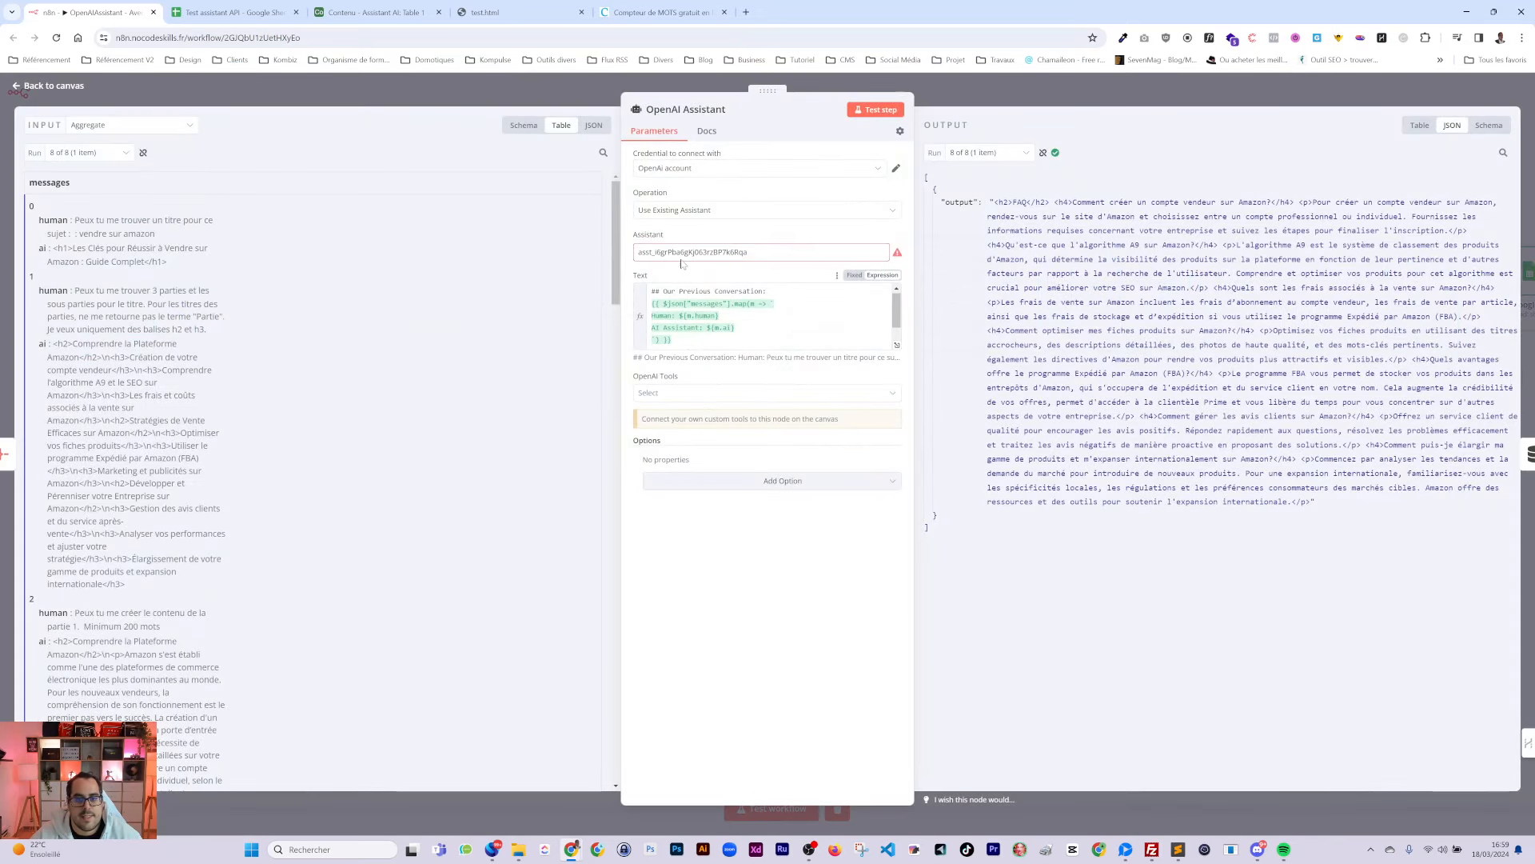
{"action": "left_click", "coordinate": [896, 344]}
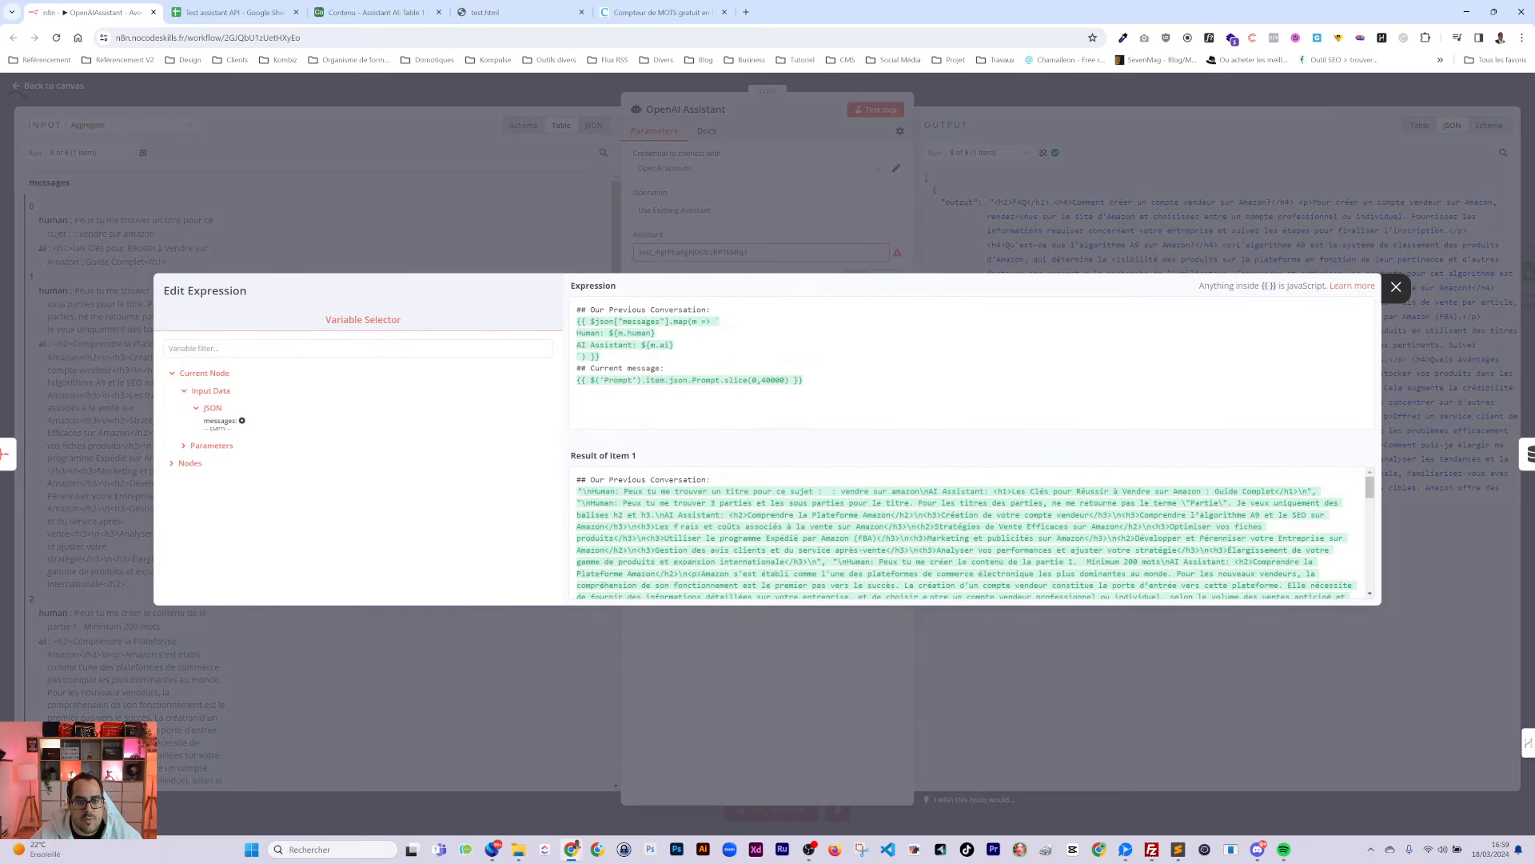
{"action": "scroll", "coordinate": [674, 546], "scroll_direction": "down", "scroll_amount": 15}
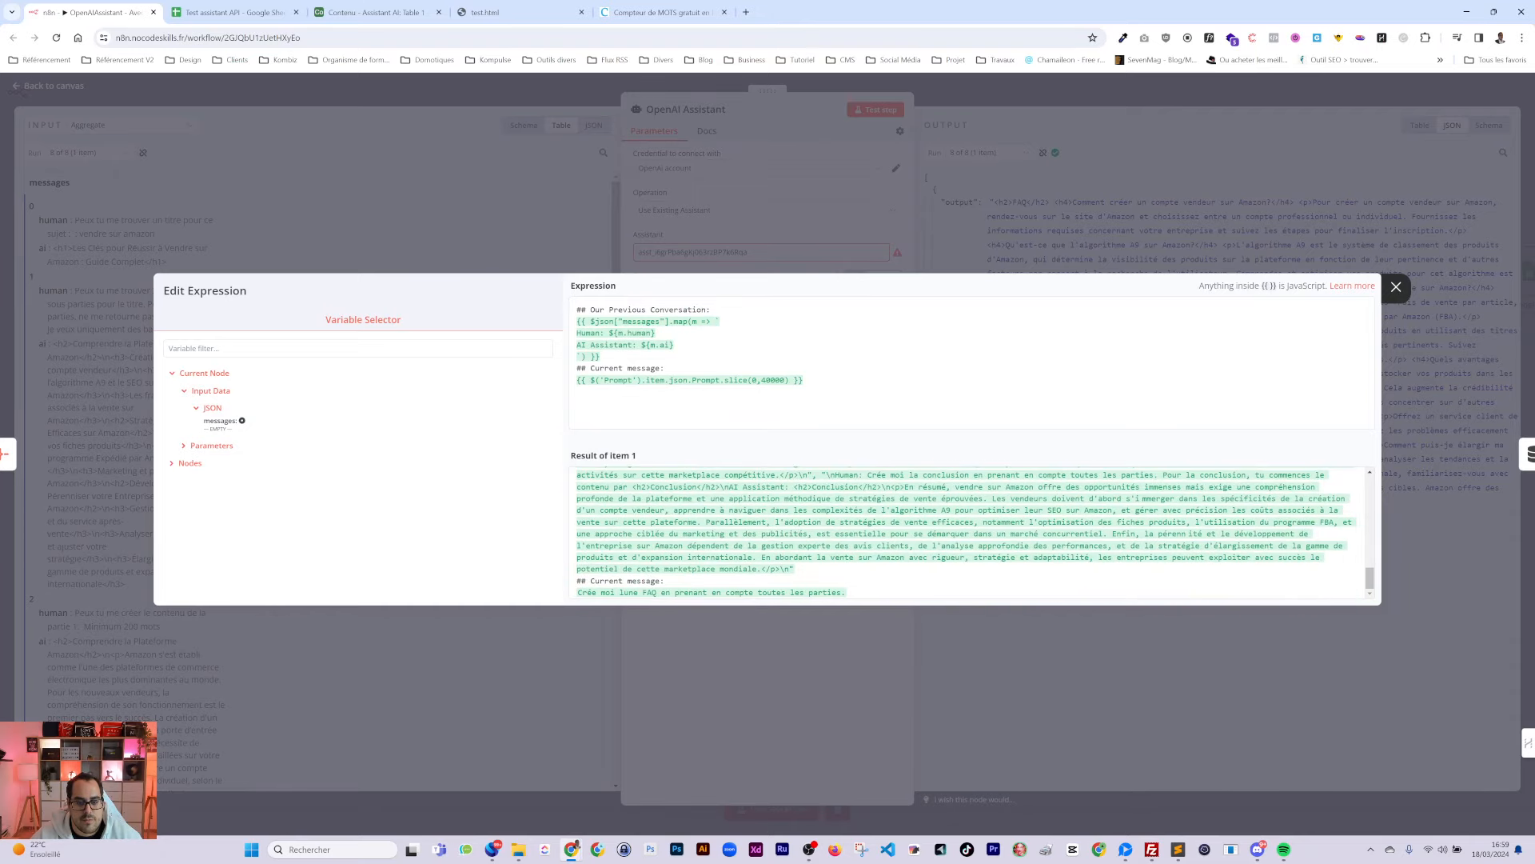
{"action": "scroll", "coordinate": [968, 532], "scroll_direction": "up", "scroll_amount": 5}
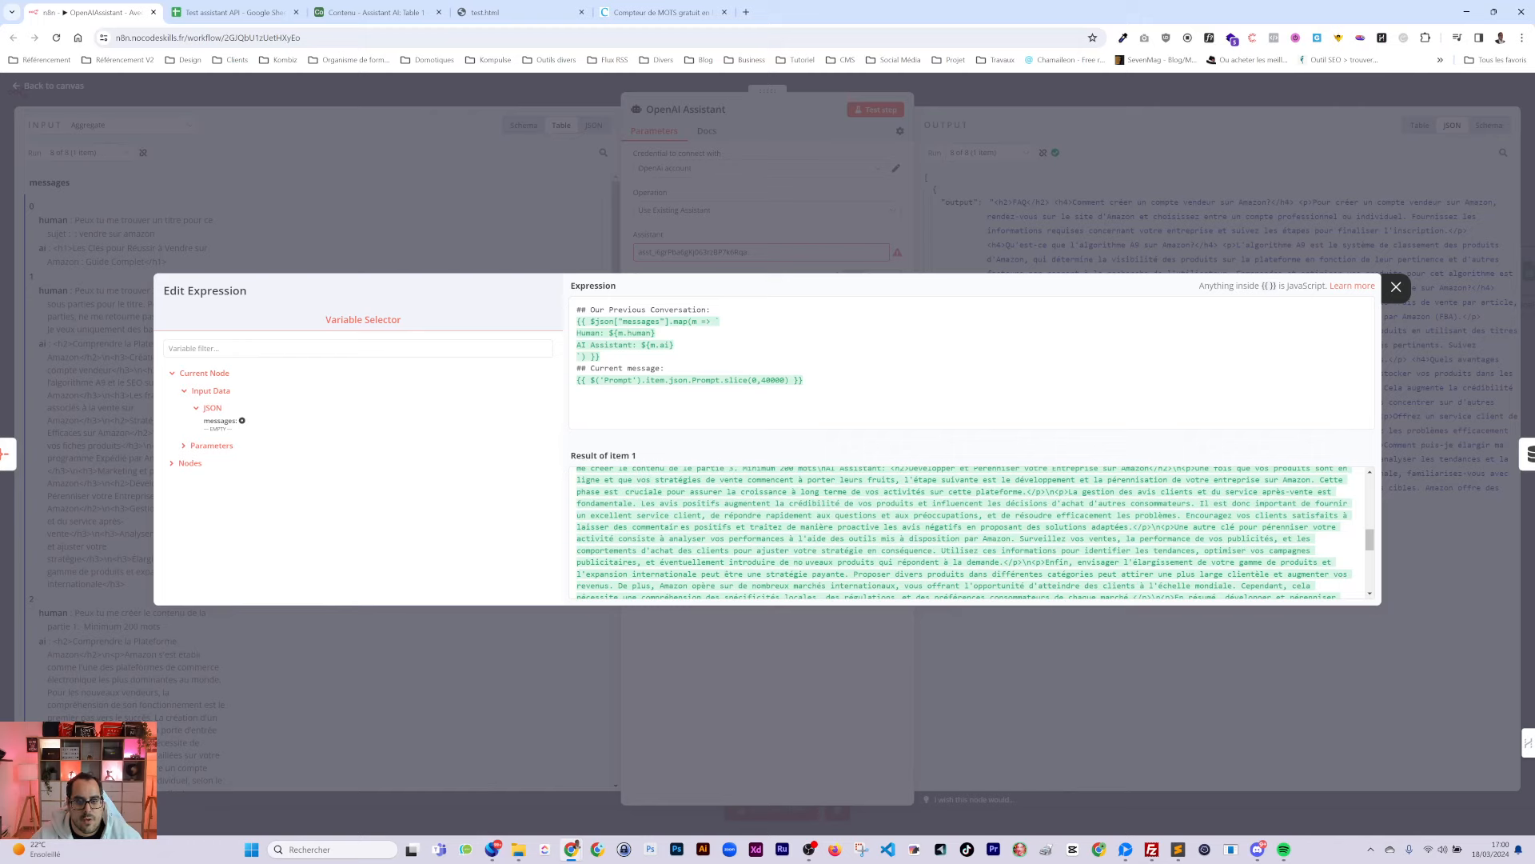
{"action": "scroll", "coordinate": [696, 496], "scroll_direction": "up", "scroll_amount": 10}
{"action": "scroll", "coordinate": [968, 532], "scroll_direction": "down", "scroll_amount": 10}
{"action": "left_click", "coordinate": [982, 128]}
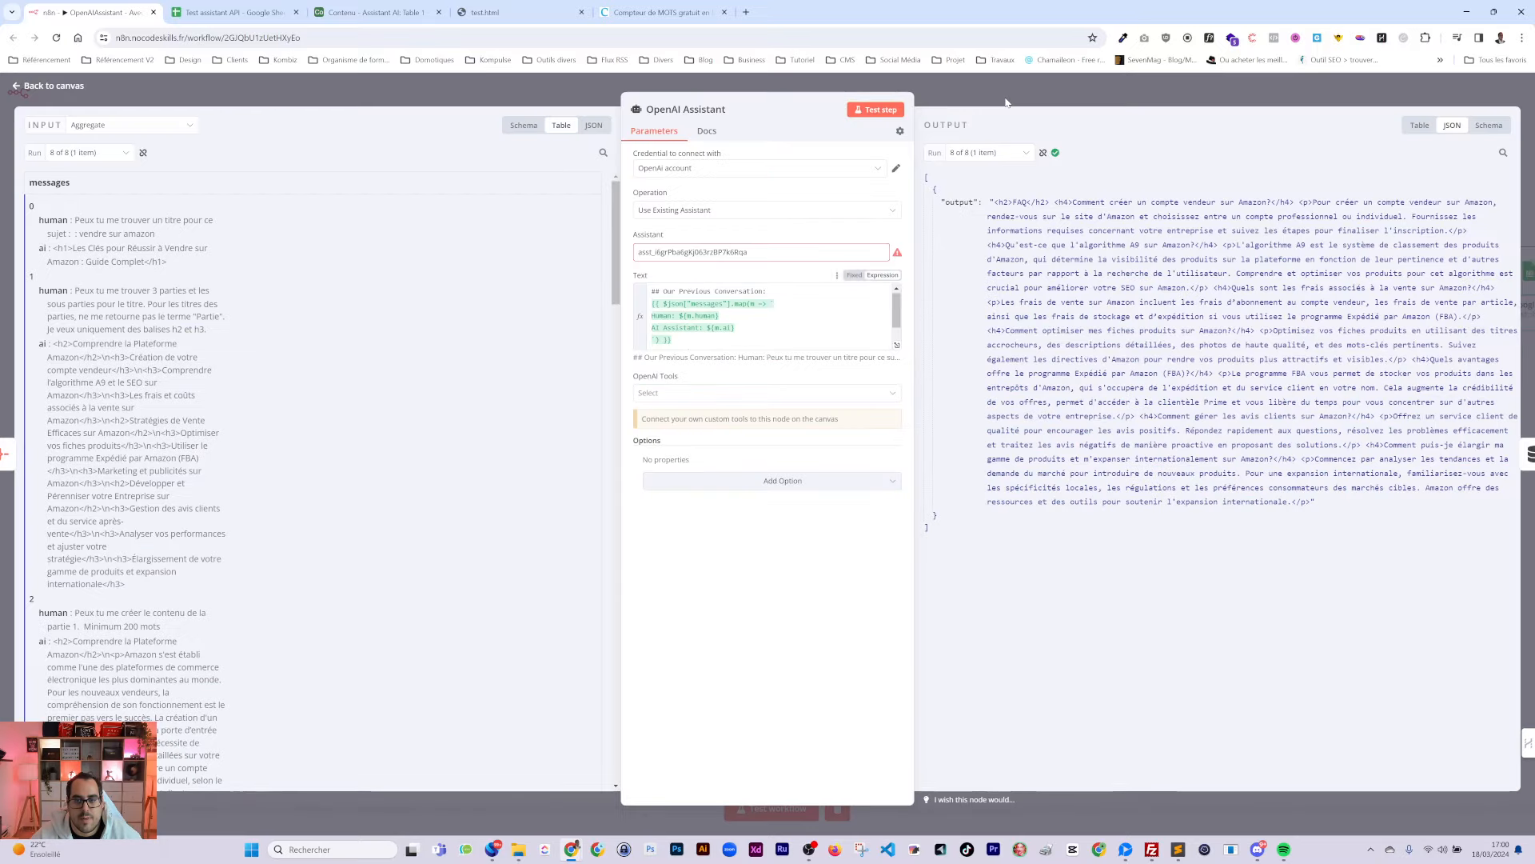
{"action": "left_click", "coordinate": [1009, 87]}
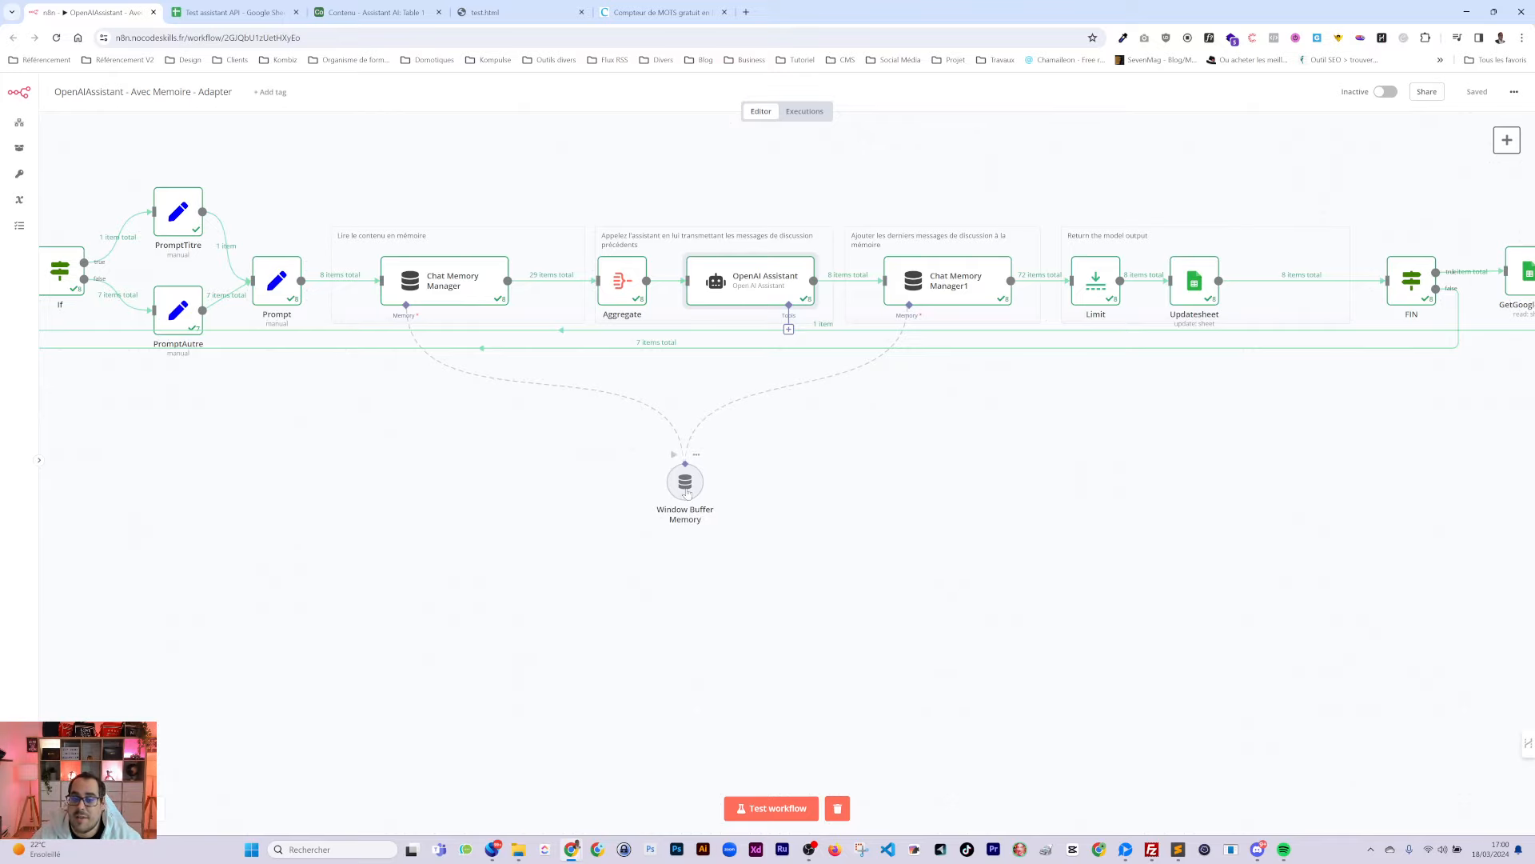
Check the Window Buffer Memory node, and compare the Updatesheet node's output for runs 7, 4 and 8 of 8
{"action": "double_click", "coordinate": [686, 484]}
{"action": "left_click", "coordinate": [1048, 94]}
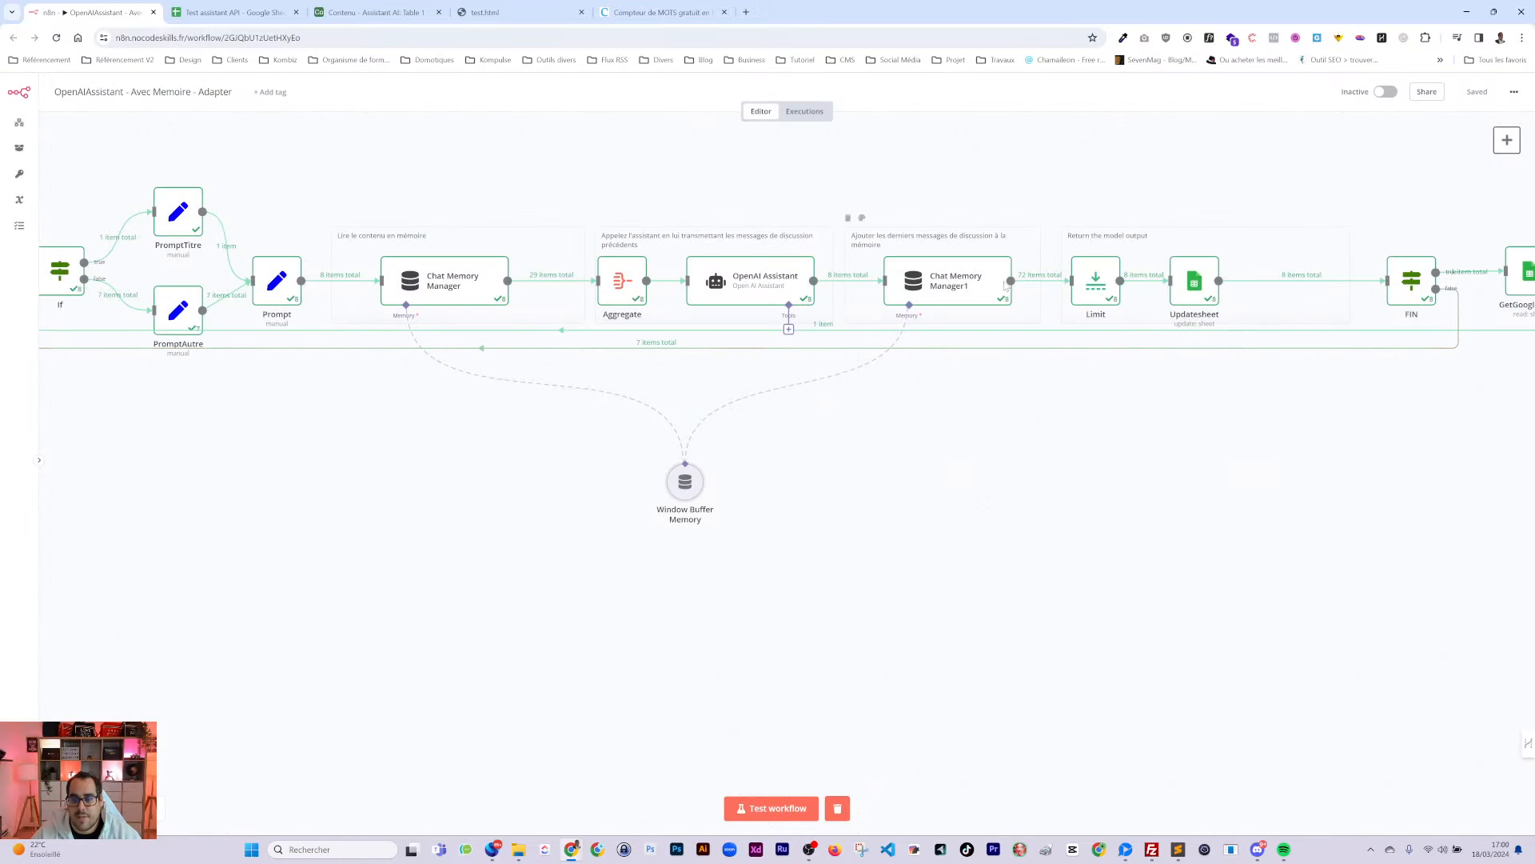
{"action": "left_click_drag", "start_coordinate": [1258, 416], "coordinate": [1022, 435]}
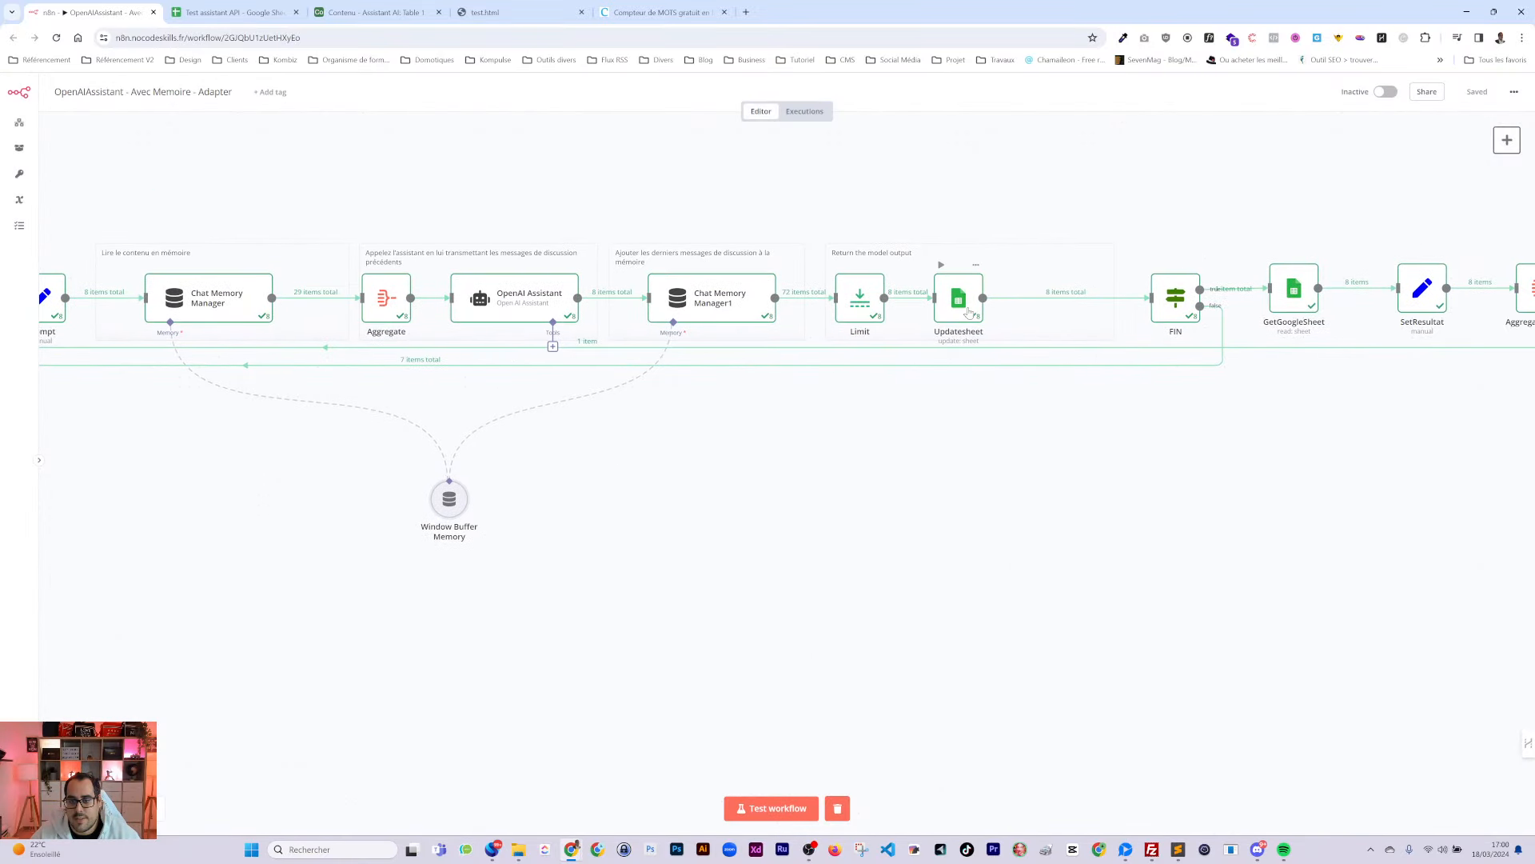
{"action": "double_click", "coordinate": [969, 312]}
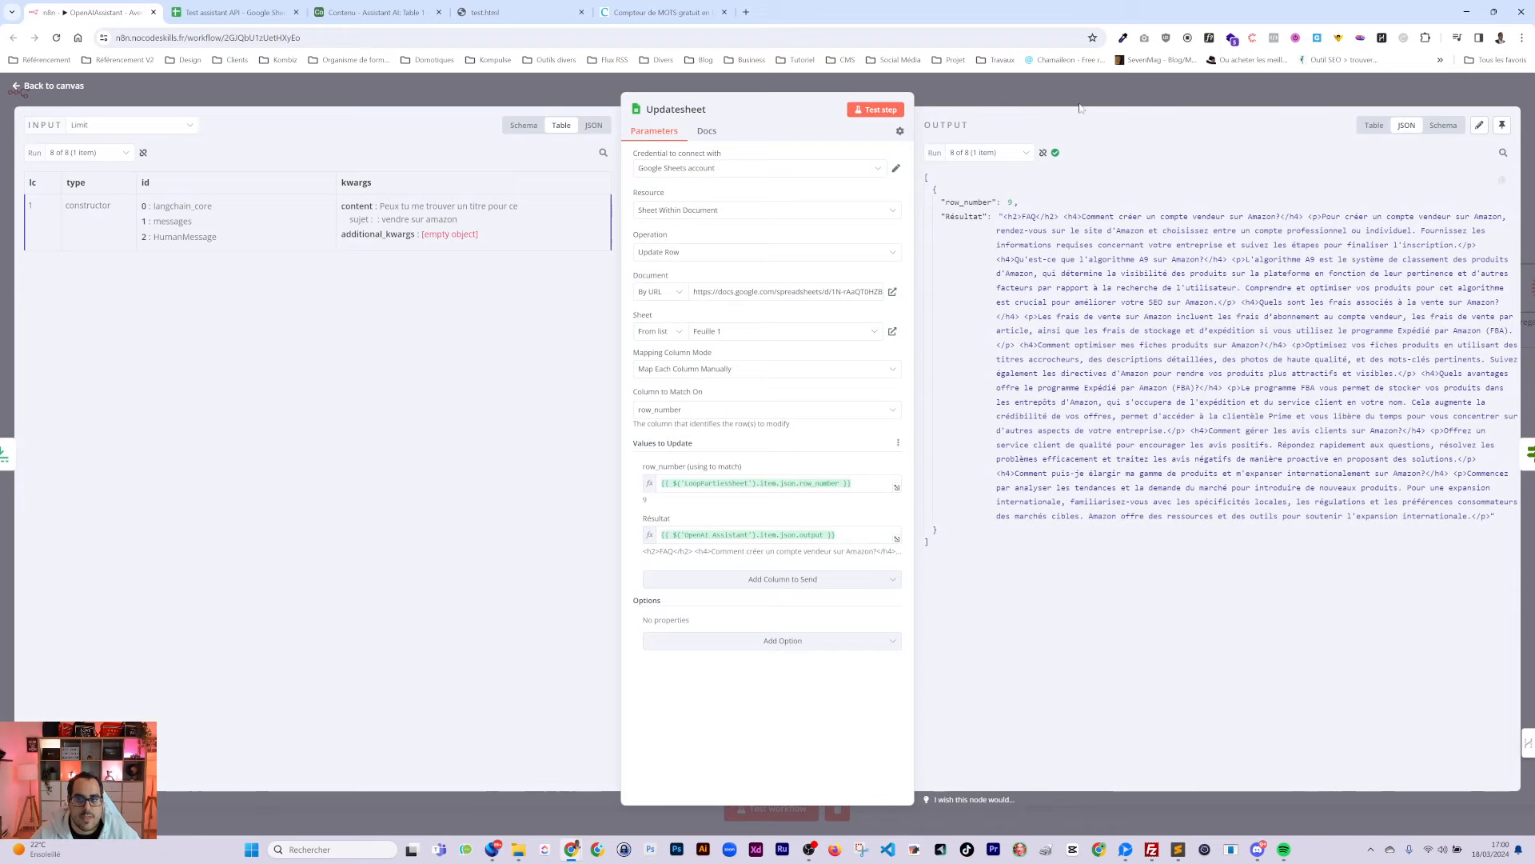
{"action": "left_click", "coordinate": [992, 153]}
{"action": "left_click", "coordinate": [971, 304]}
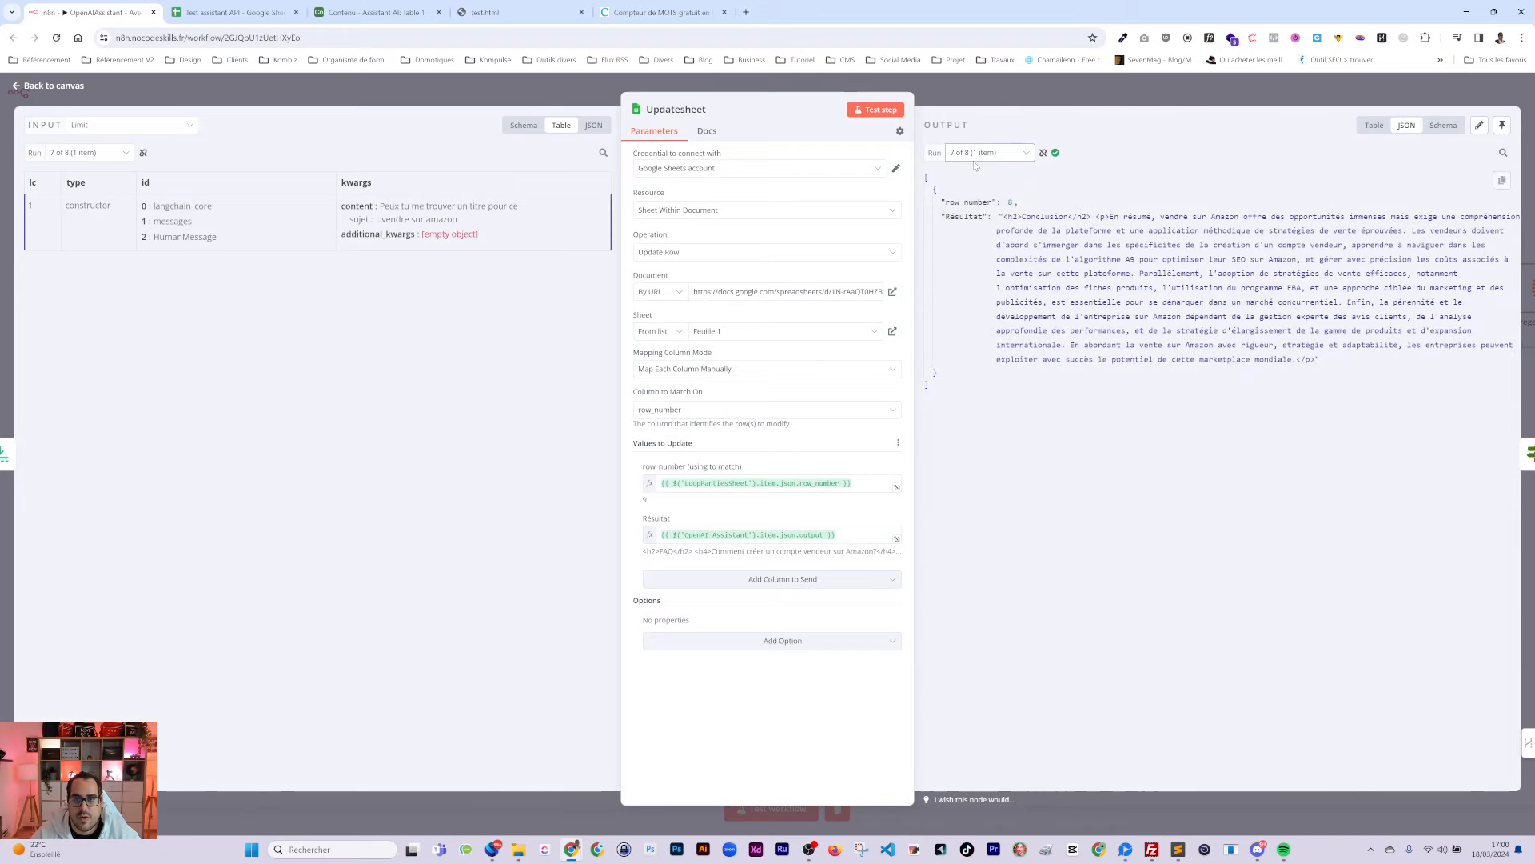
{"action": "left_click", "coordinate": [976, 154]}
{"action": "left_click", "coordinate": [983, 241]}
{"action": "left_click", "coordinate": [990, 156]}
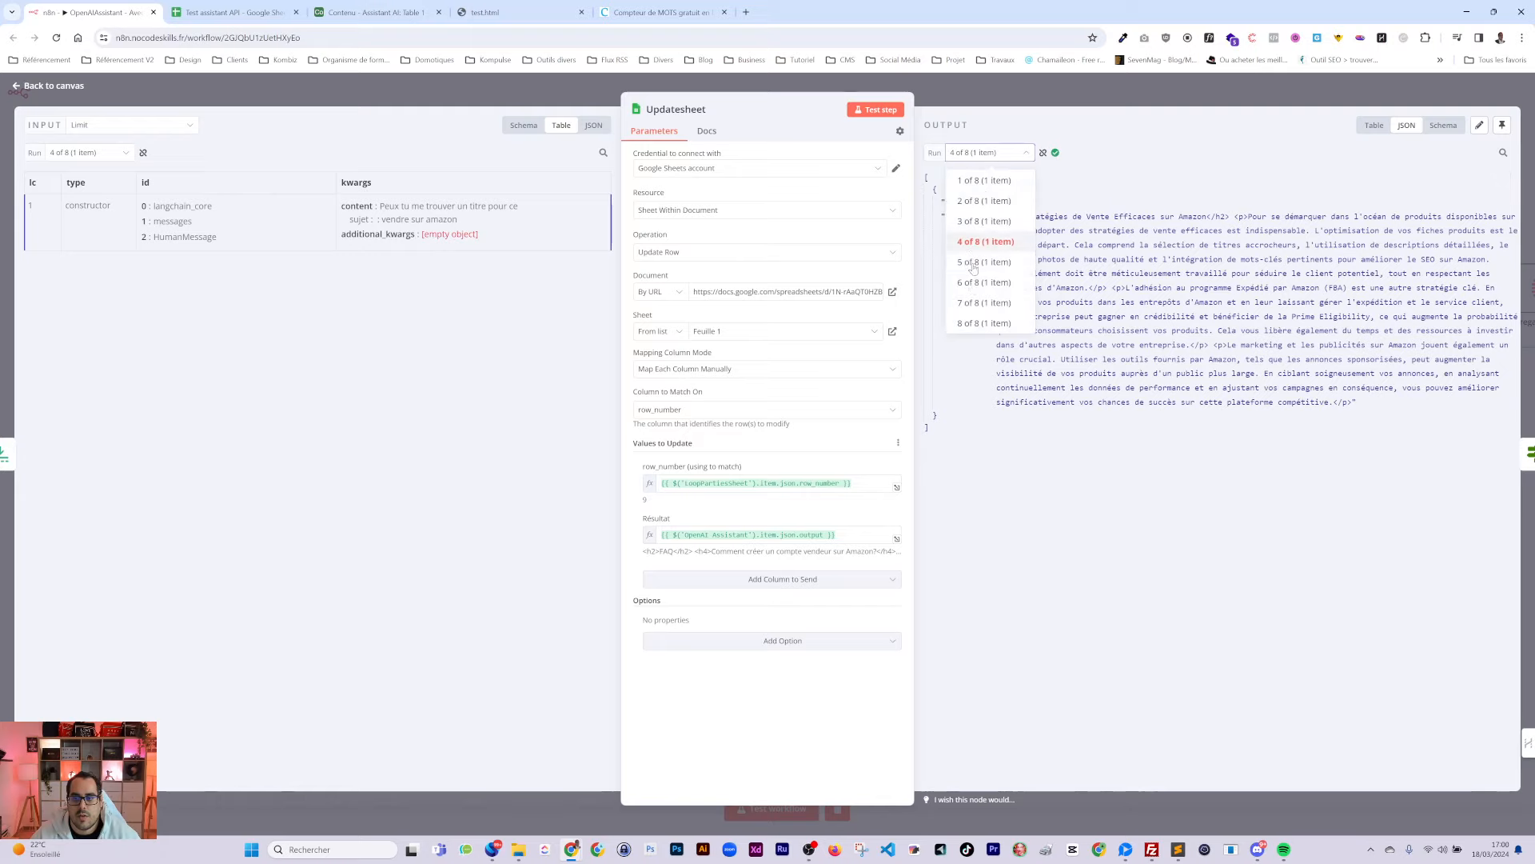
{"action": "left_click", "coordinate": [984, 323]}
{"action": "left_click", "coordinate": [1091, 88]}
Inspect the rows retrieved by the GetGoogleSheet node and the Resultat field mapping in the SetResultat node
{"action": "scroll", "coordinate": [966, 490], "scroll_direction": "right", "scroll_amount": 3}
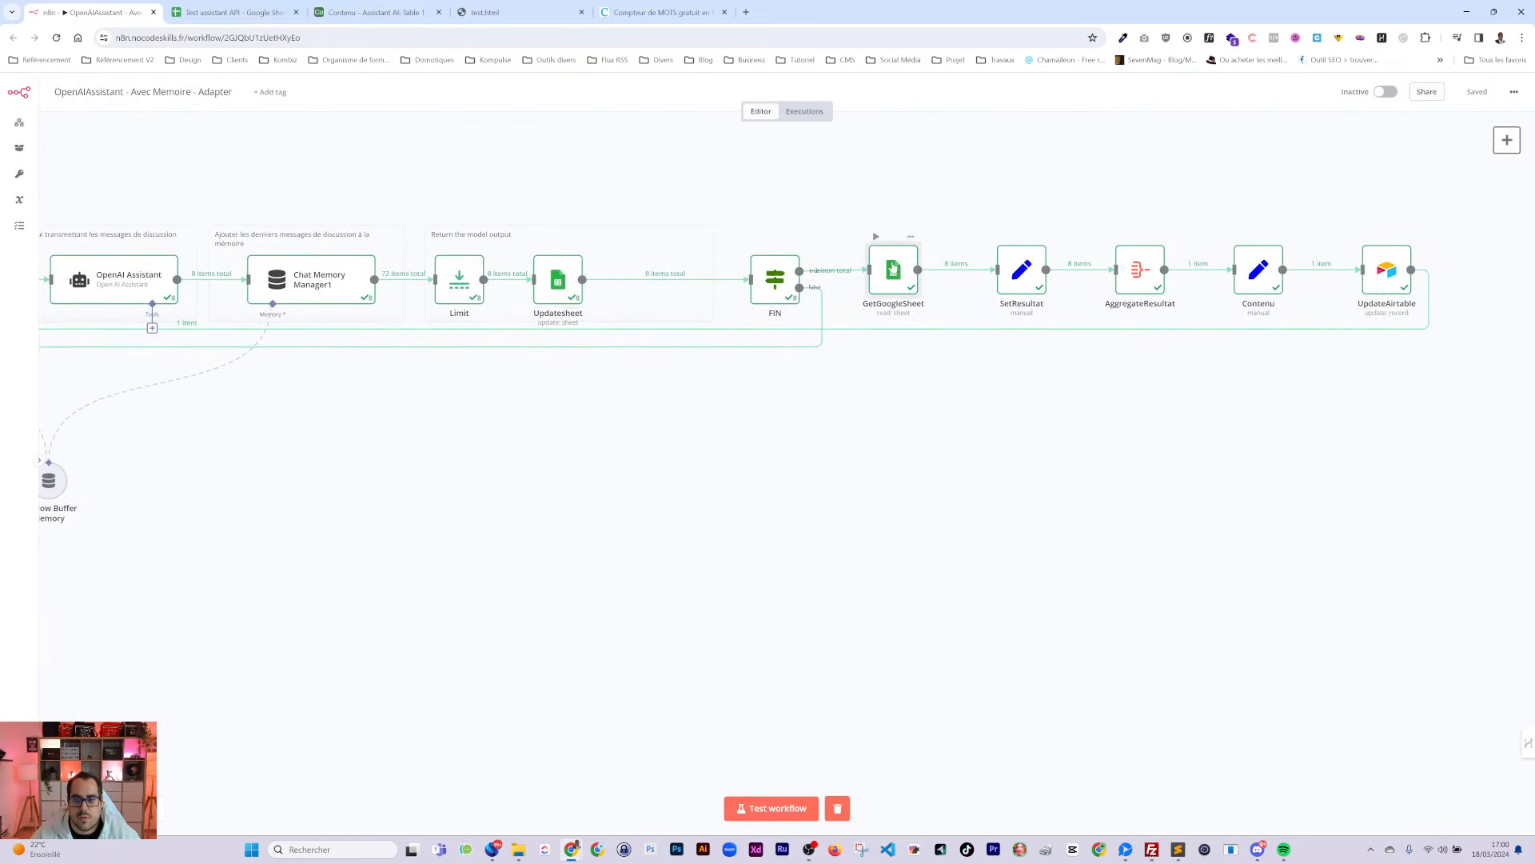
{"action": "key", "text": "Return"}
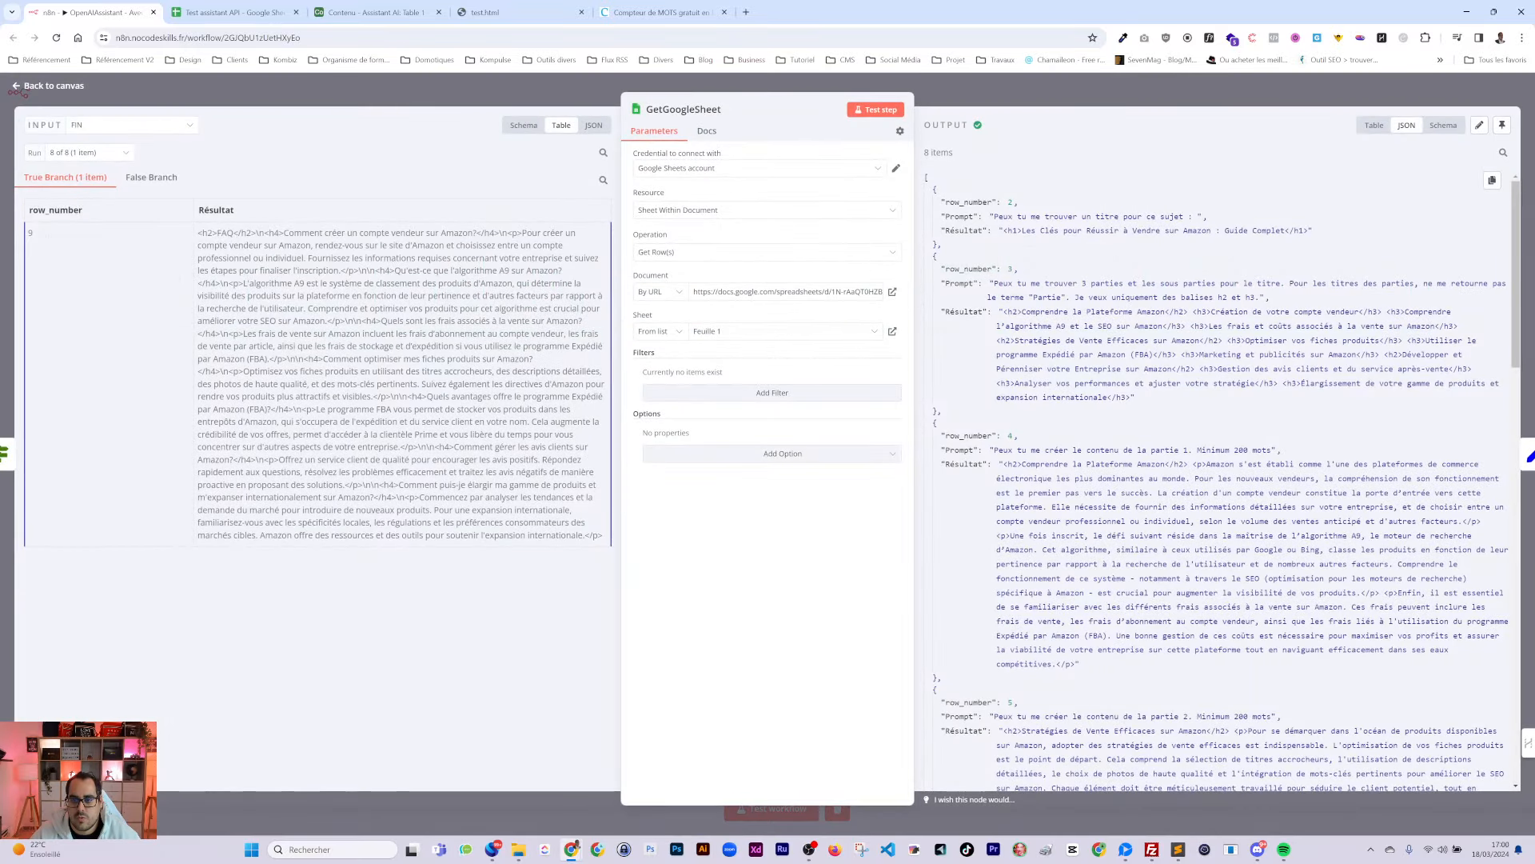
{"action": "key", "text": "Escape"}
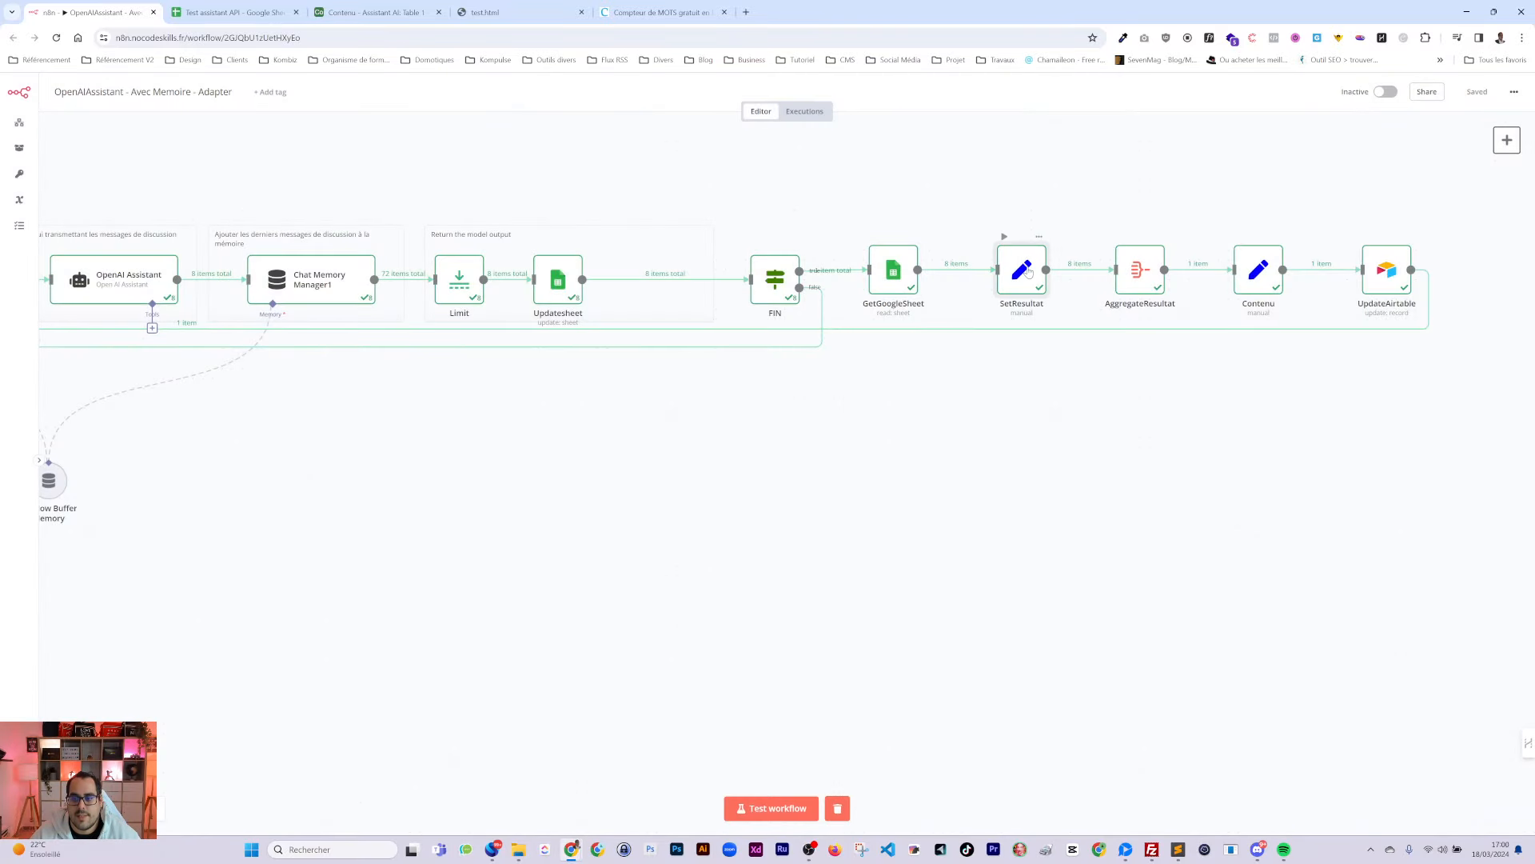
{"action": "double_click", "coordinate": [1026, 274]}
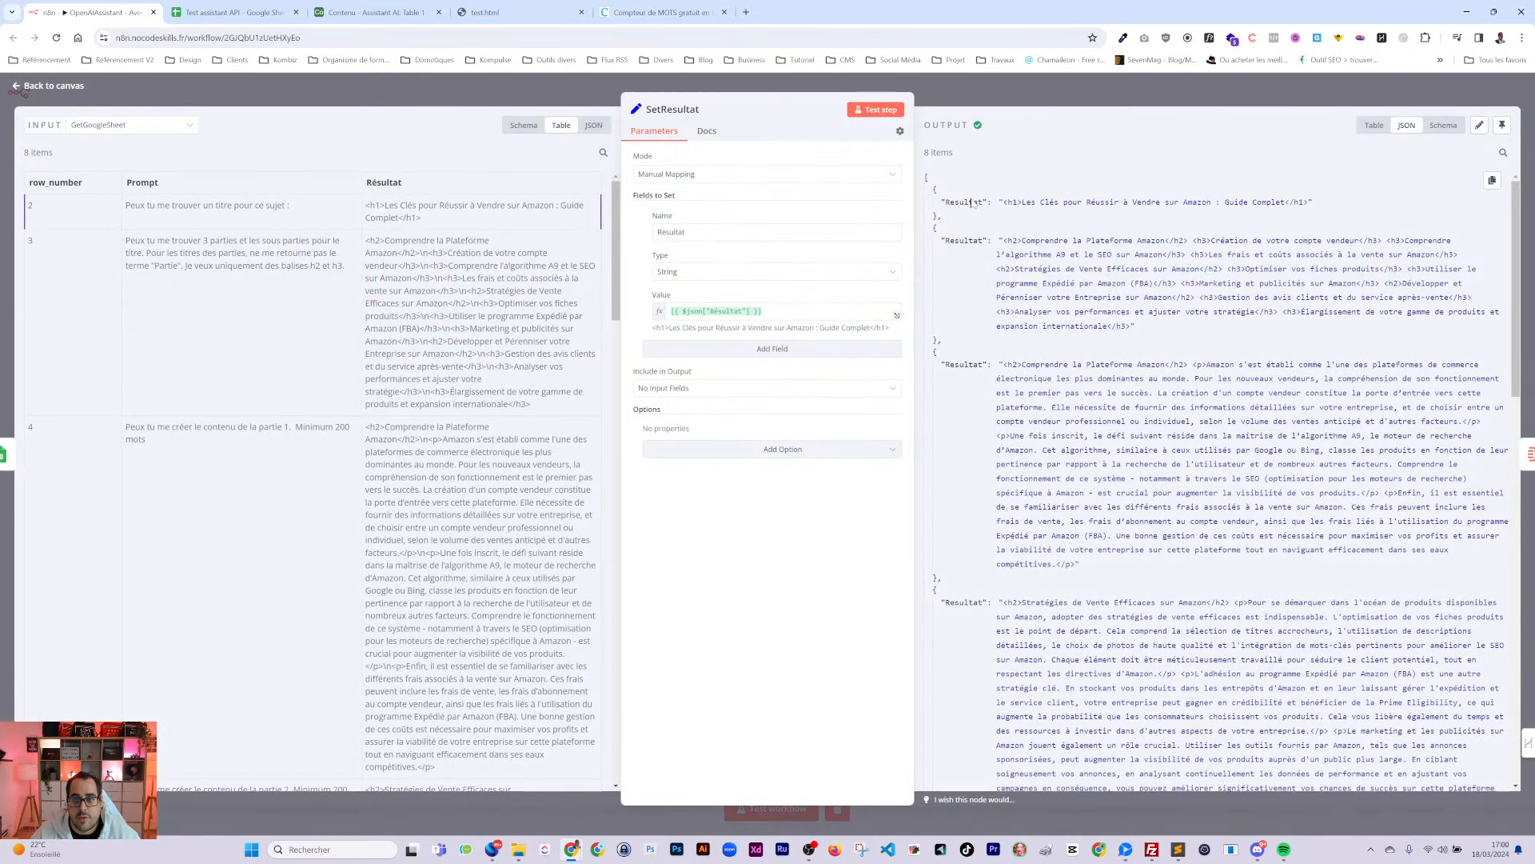
{"action": "left_click", "coordinate": [1048, 100]}
Examine the AggregateResultat node's combined Resultat array, displaying its output as a table
{"action": "double_click", "coordinate": [1145, 274]}
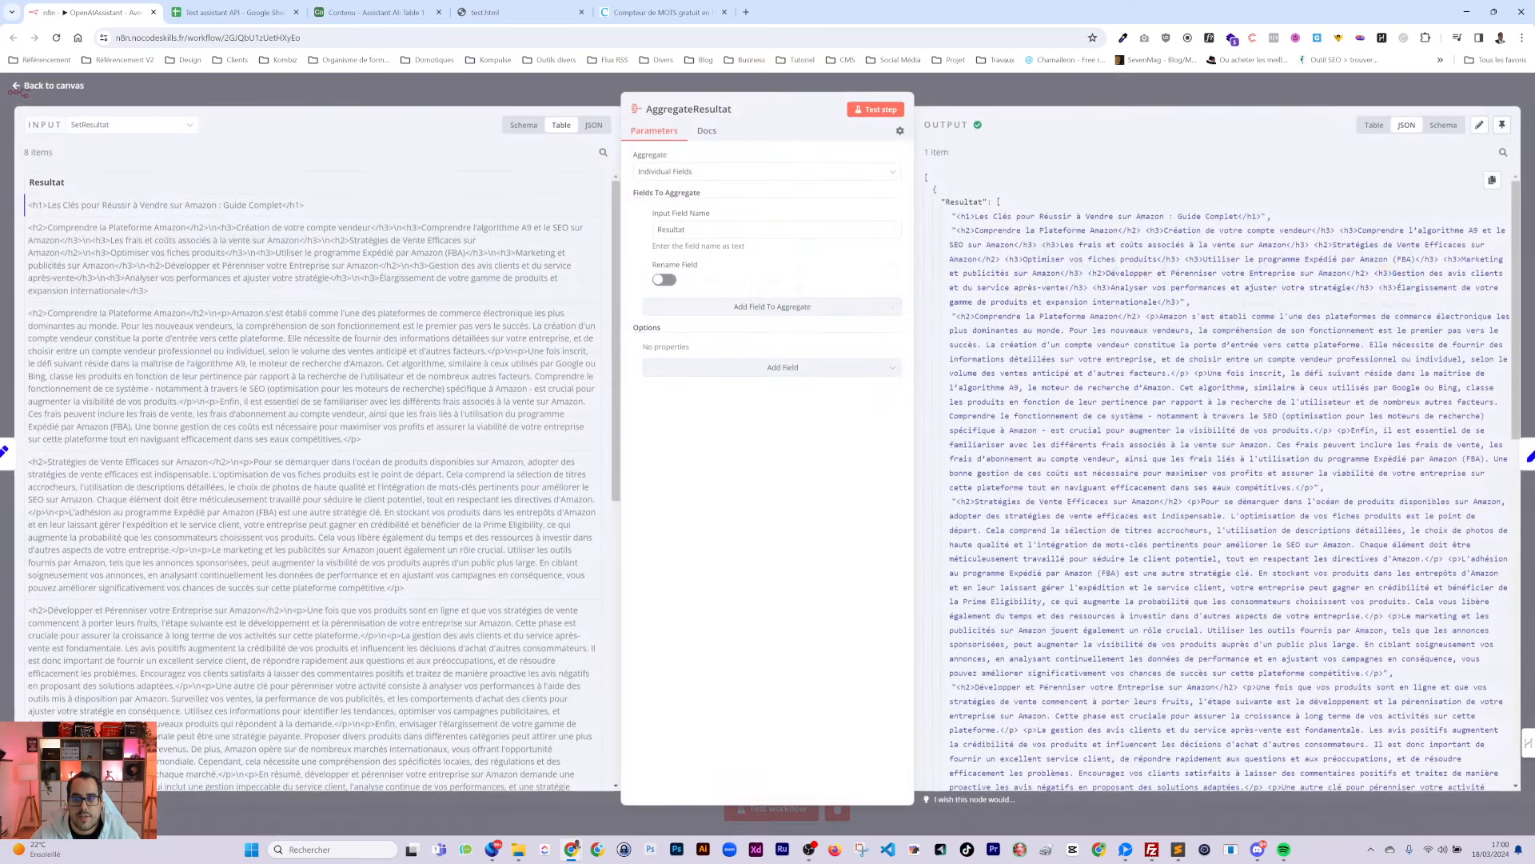
{"action": "double_click", "coordinate": [968, 201]}
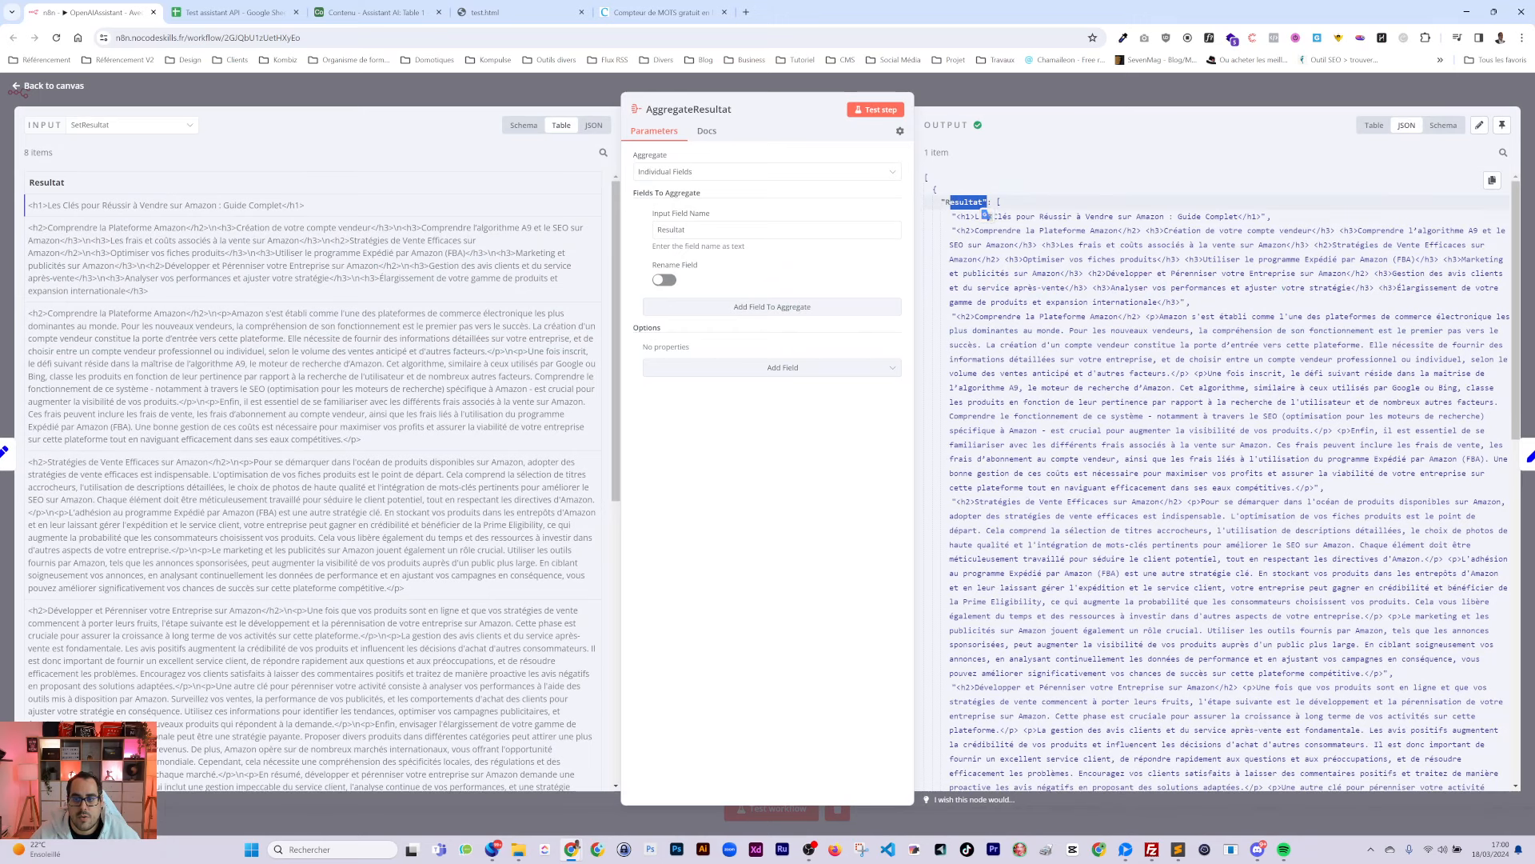
{"action": "left_click", "coordinate": [1376, 126]}
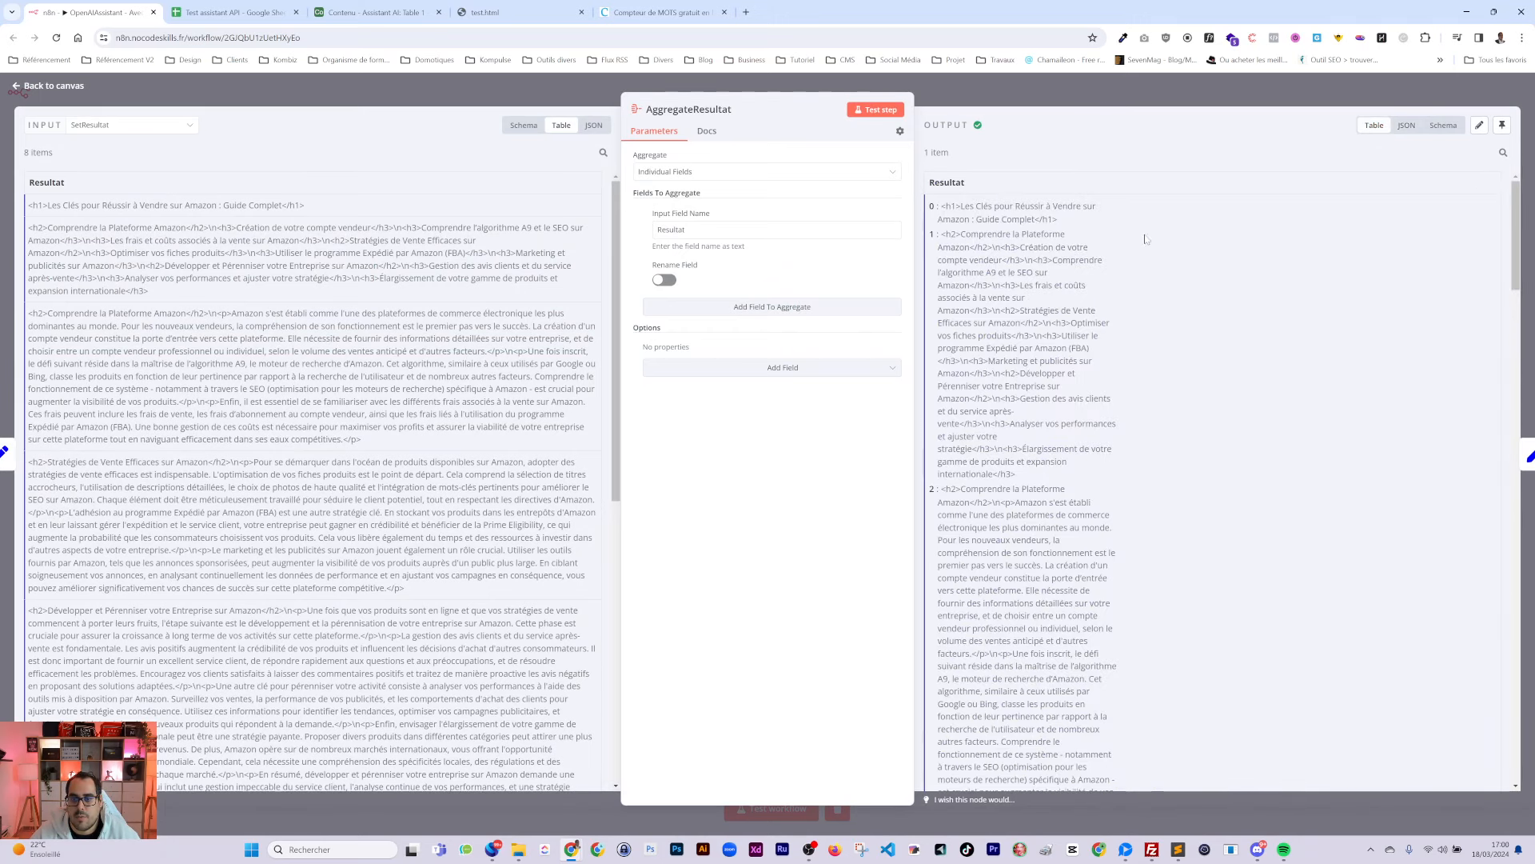
{"action": "left_click", "coordinate": [1147, 101]}
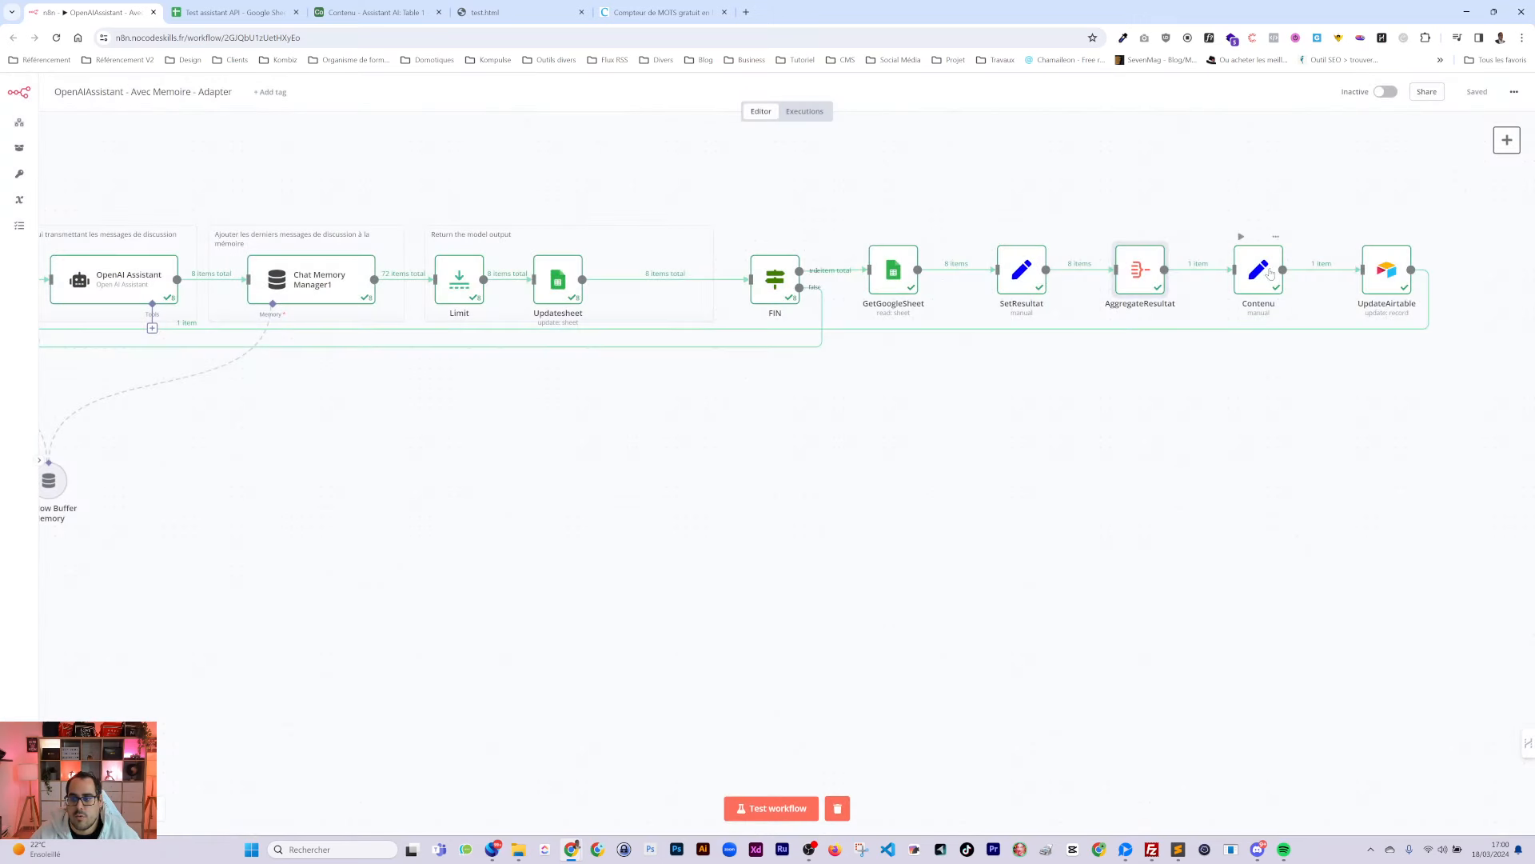
Examine the Contenu node, comparing the indexed Resultat entries in its input with the expression that assembles the article
{"action": "double_click", "coordinate": [1261, 272]}
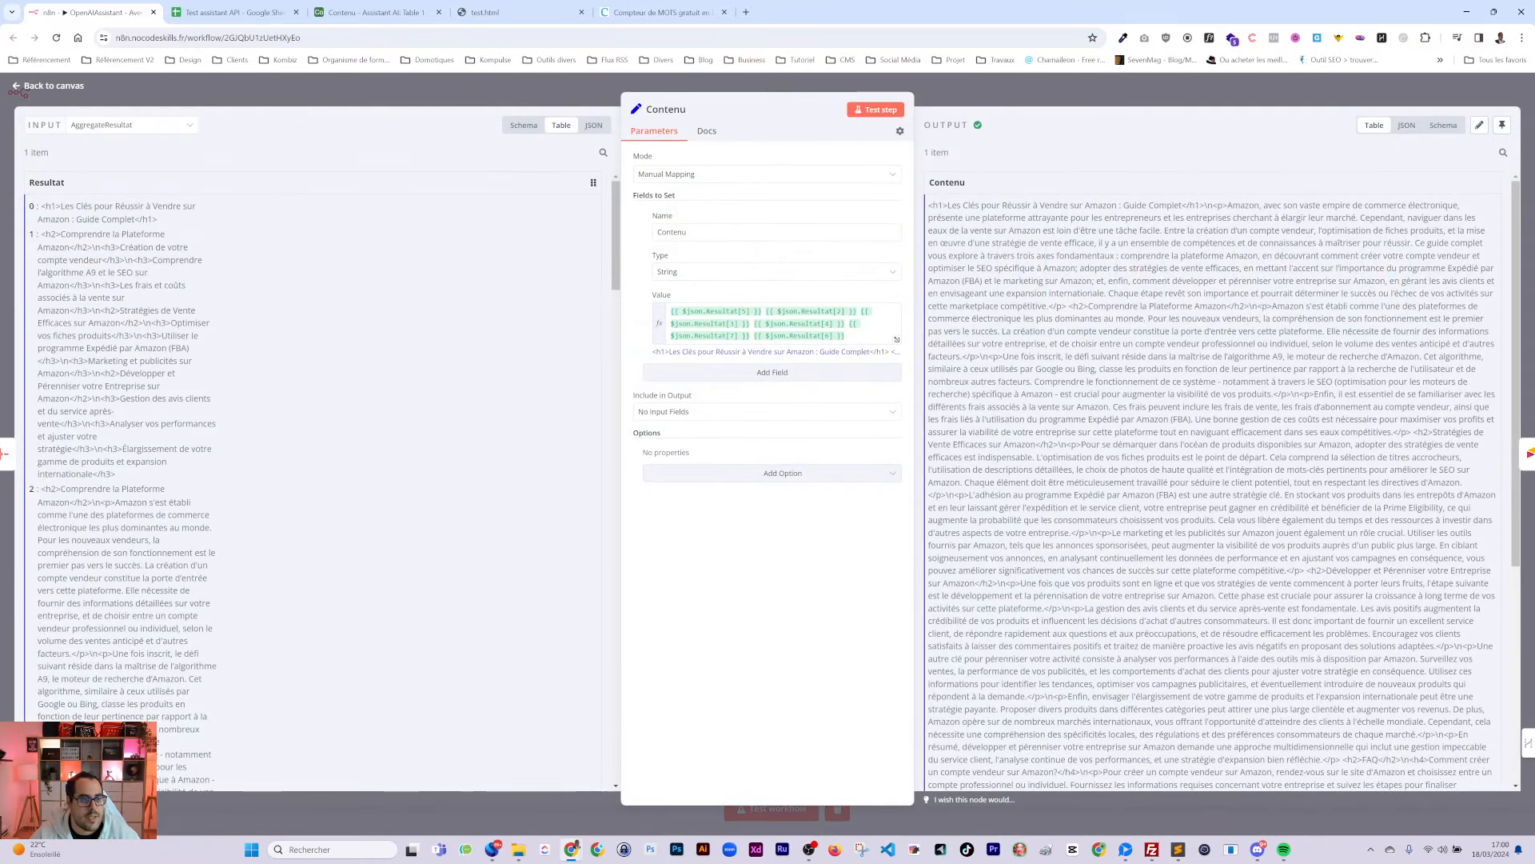
{"action": "scroll", "coordinate": [320, 480], "scroll_direction": "down", "scroll_amount": 10}
{"action": "scroll", "coordinate": [224, 442], "scroll_direction": "down", "scroll_amount": 10}
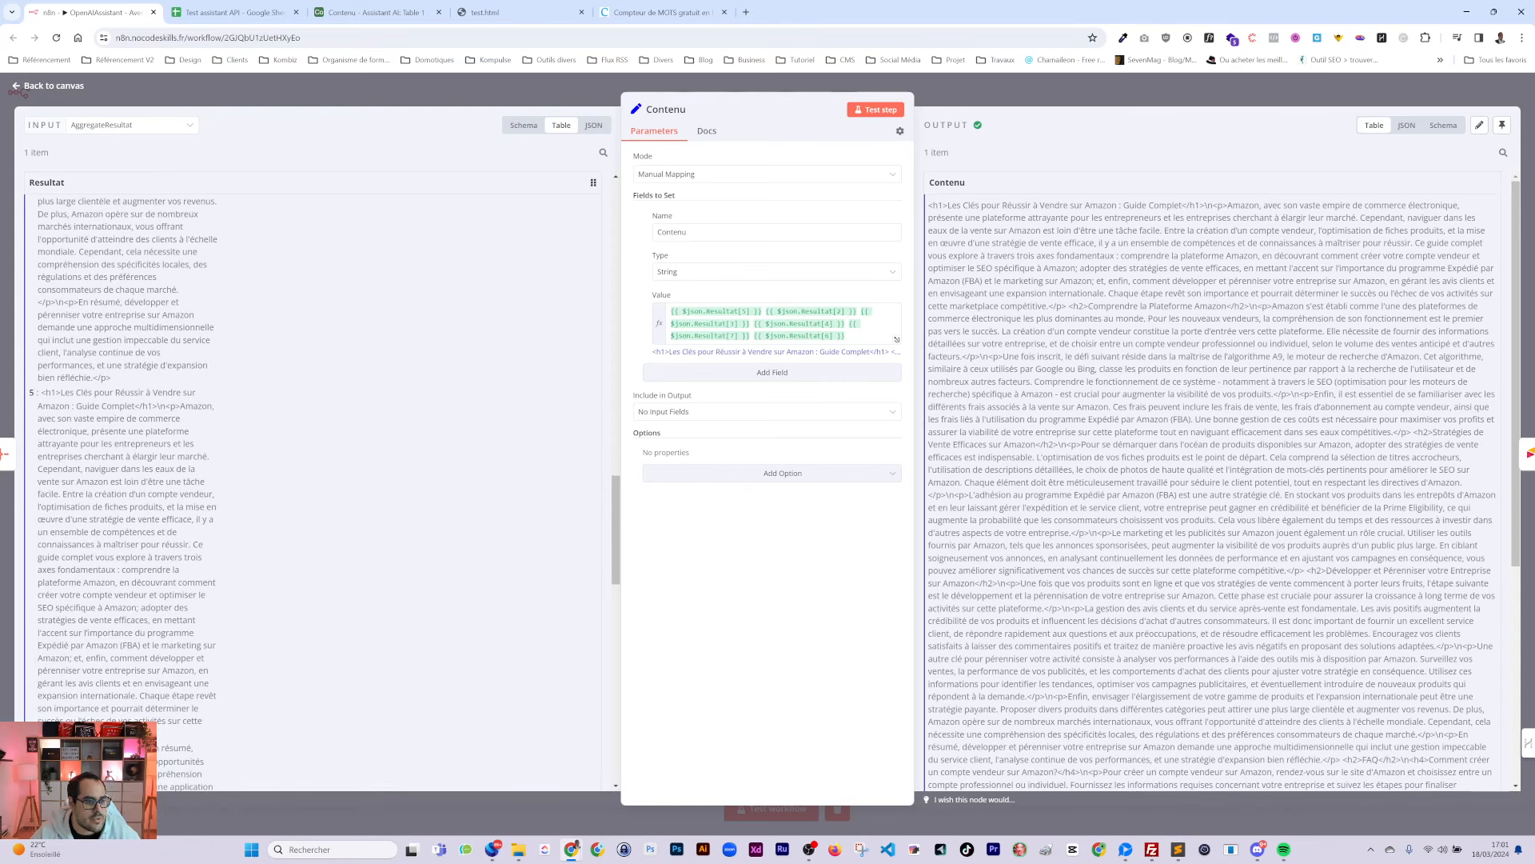
{"action": "scroll", "coordinate": [320, 480], "scroll_direction": "down", "scroll_amount": 10}
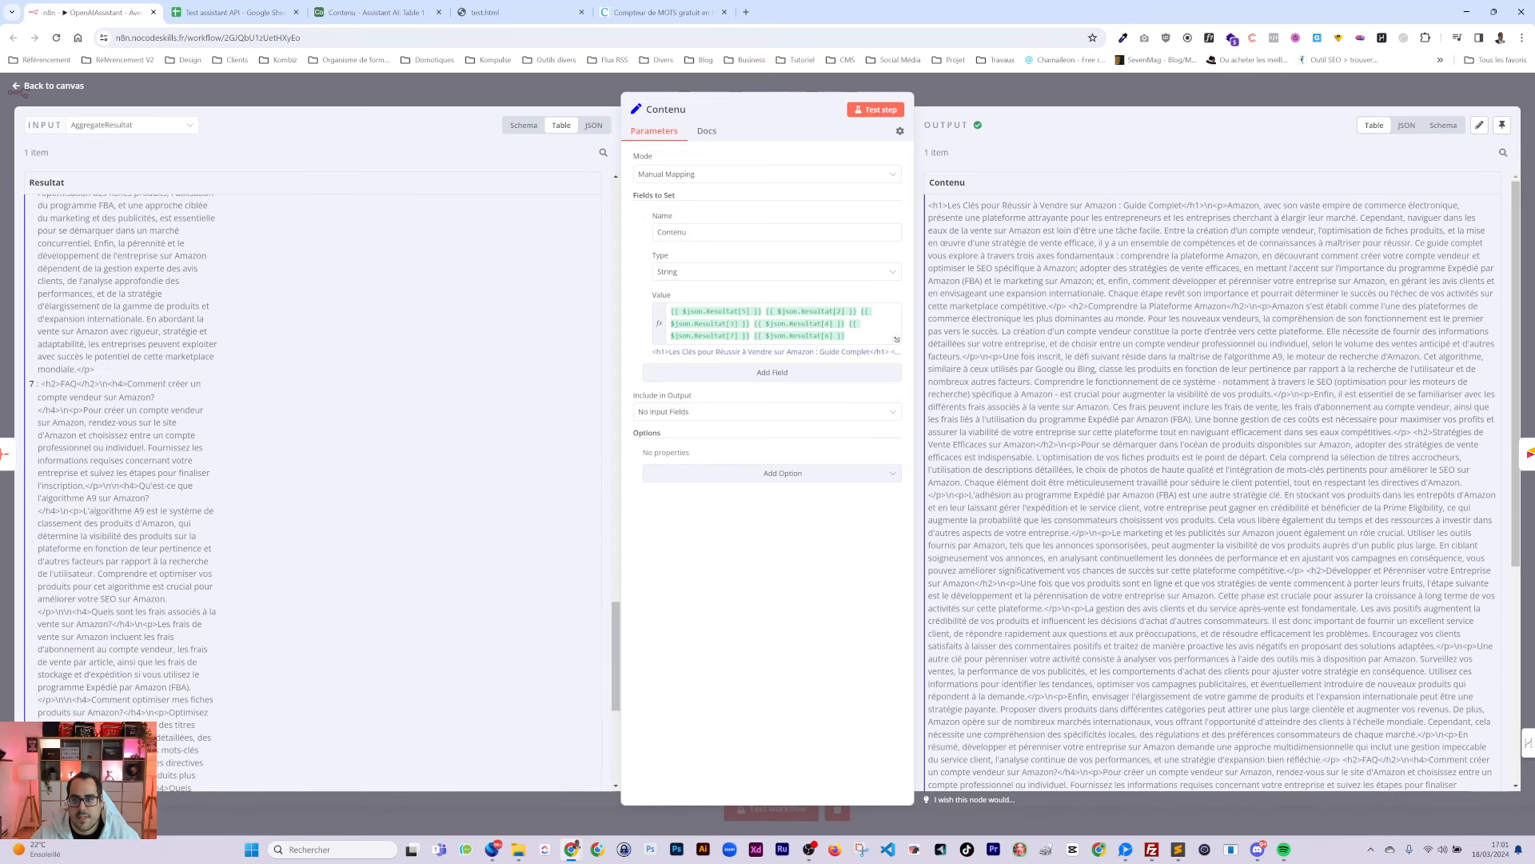
{"action": "left_click", "coordinate": [1132, 96]}
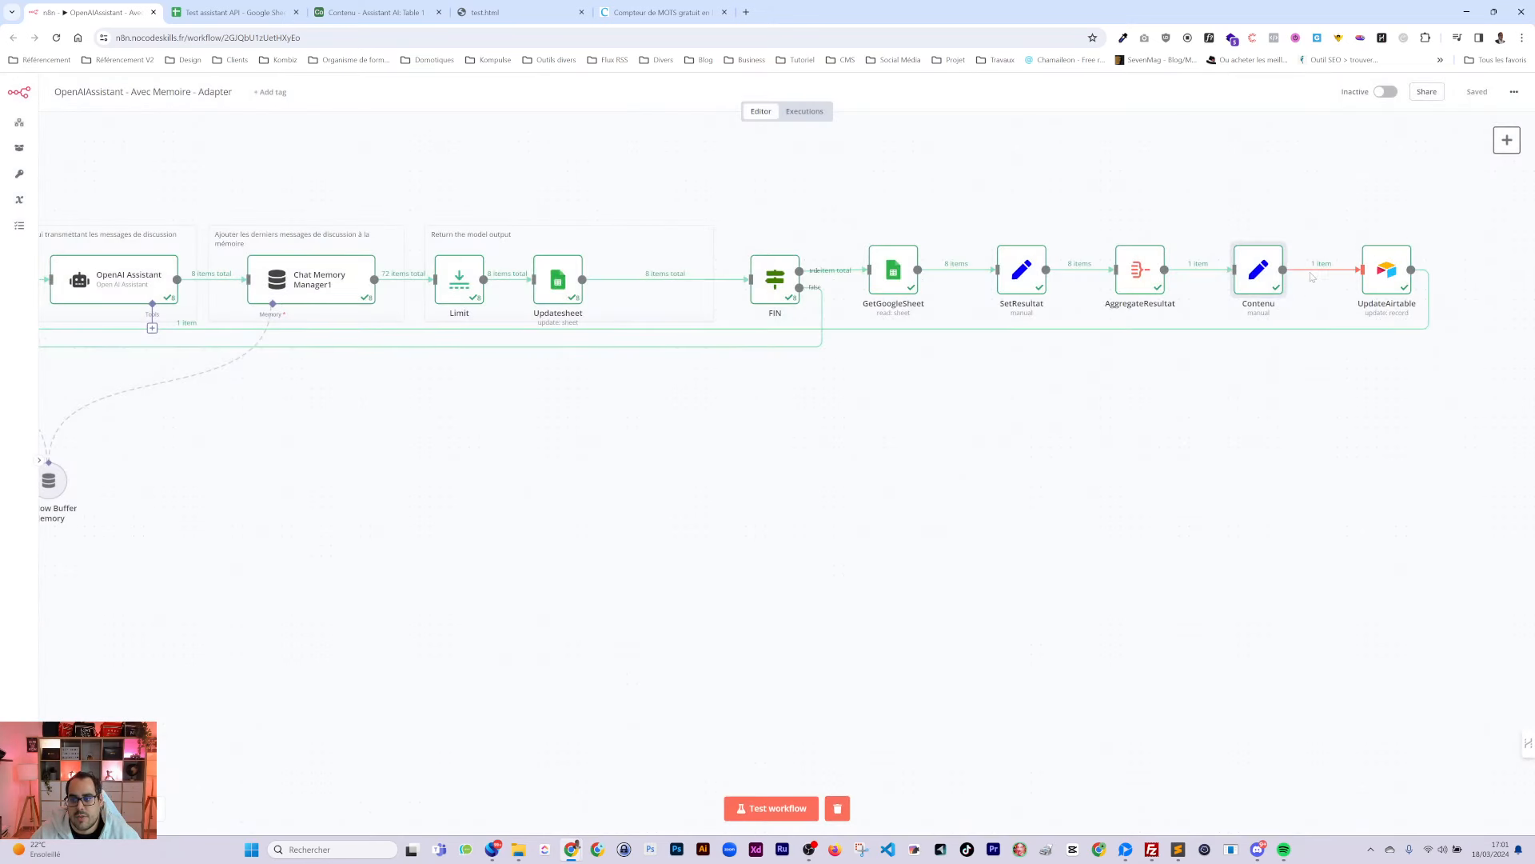
{"action": "double_click", "coordinate": [1252, 286]}
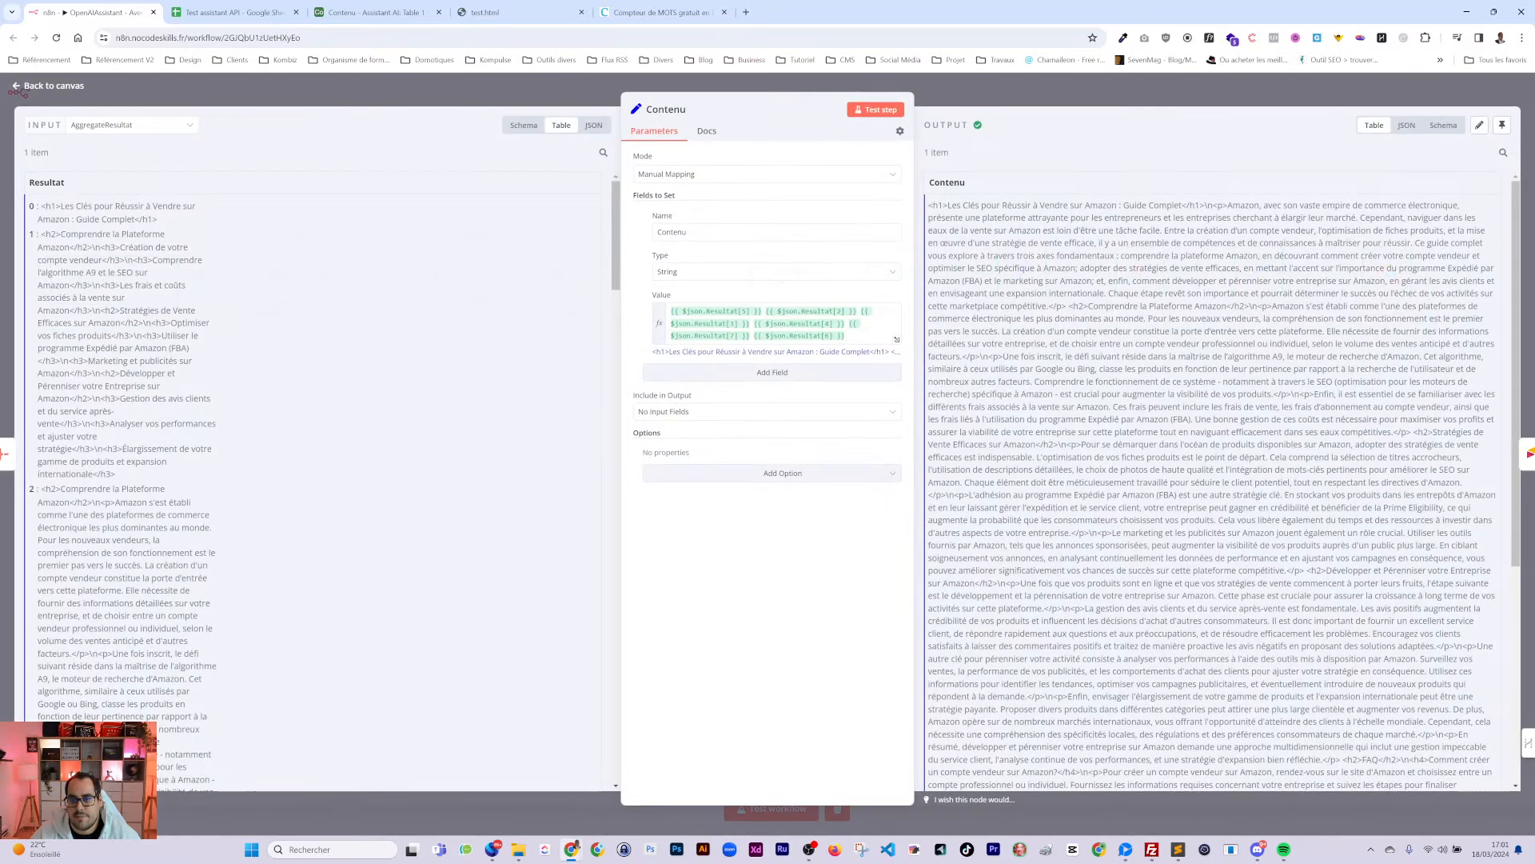
{"action": "left_click", "coordinate": [1168, 88]}
Review the workflow canvas from the UpdateAirtable node back to the trigger, loops and prompt branches
{"action": "left_click", "coordinate": [1379, 275]}
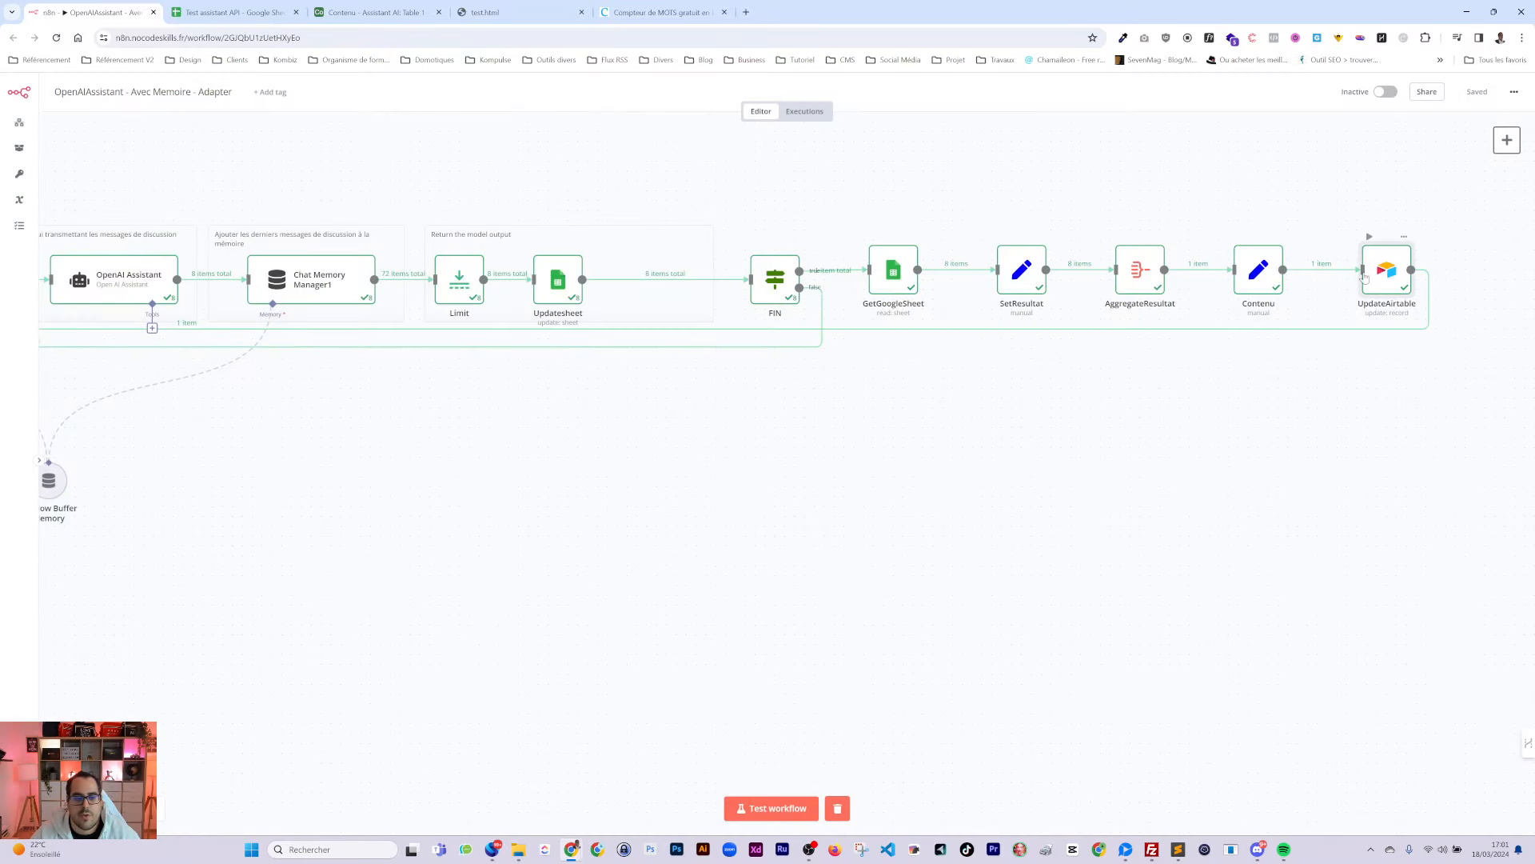
{"action": "left_click_drag", "start_coordinate": [649, 496], "coordinate": [1125, 528]}
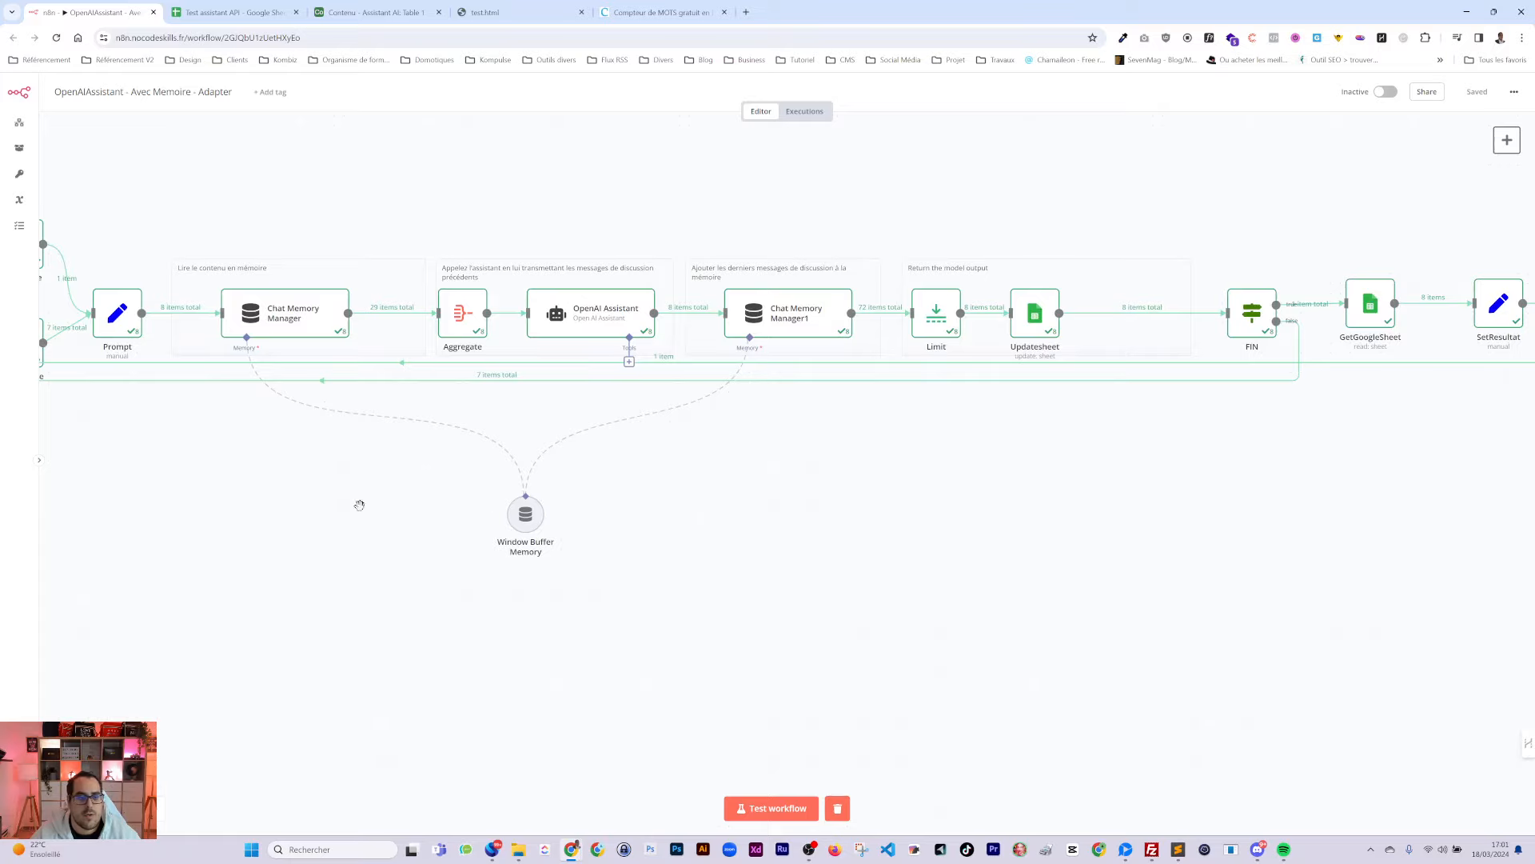
{"action": "left_click_drag", "start_coordinate": [358, 504], "coordinate": [874, 517]}
{"action": "left_click_drag", "start_coordinate": [541, 541], "coordinate": [878, 550]}
{"action": "left_click_drag", "start_coordinate": [405, 555], "coordinate": [704, 570]}
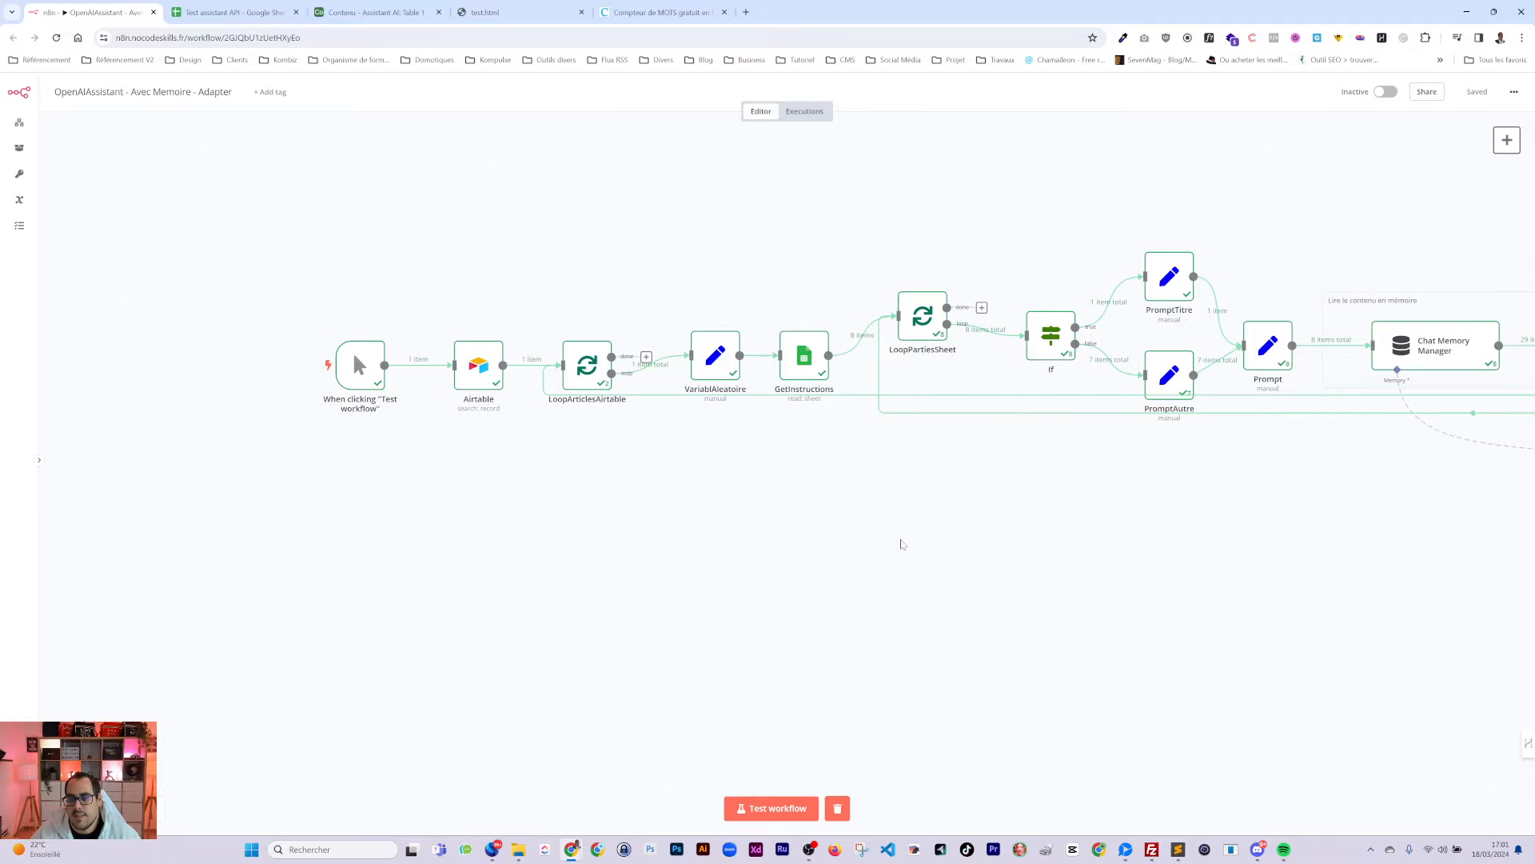
{"action": "left_click_drag", "start_coordinate": [1197, 555], "coordinate": [781, 565]}
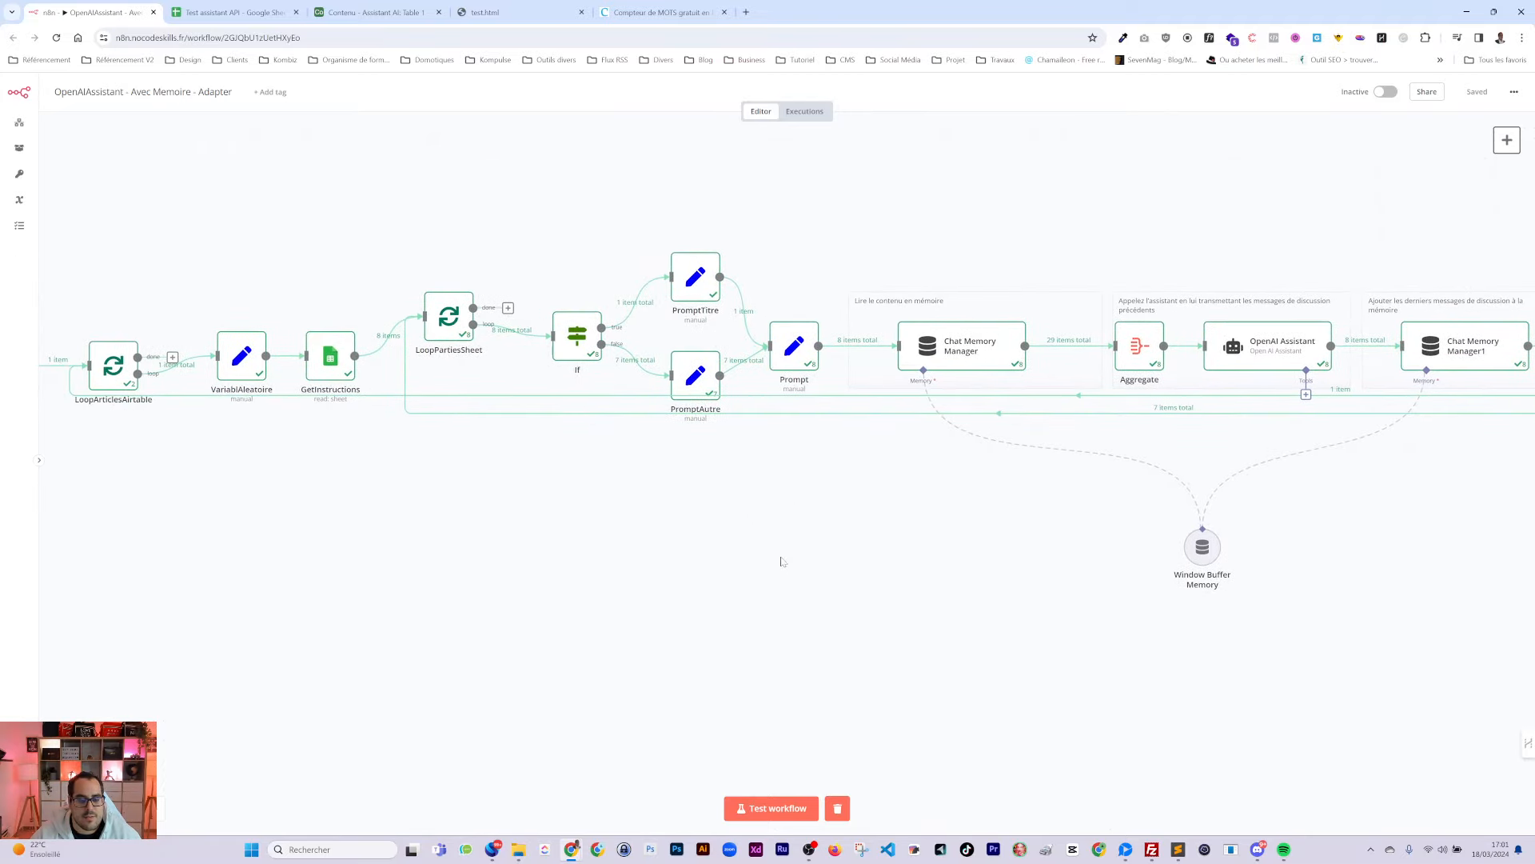